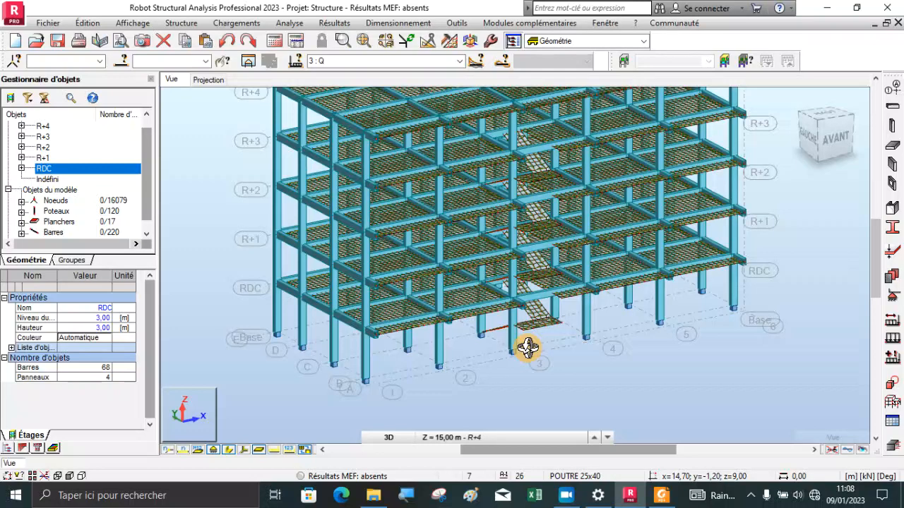
Examine the building frame from several angles, ending at the lowest stair flight and the column bases
scroll(448, 361, down, 2)
drag(389, 247, 394, 271)
drag(444, 300, 446, 292)
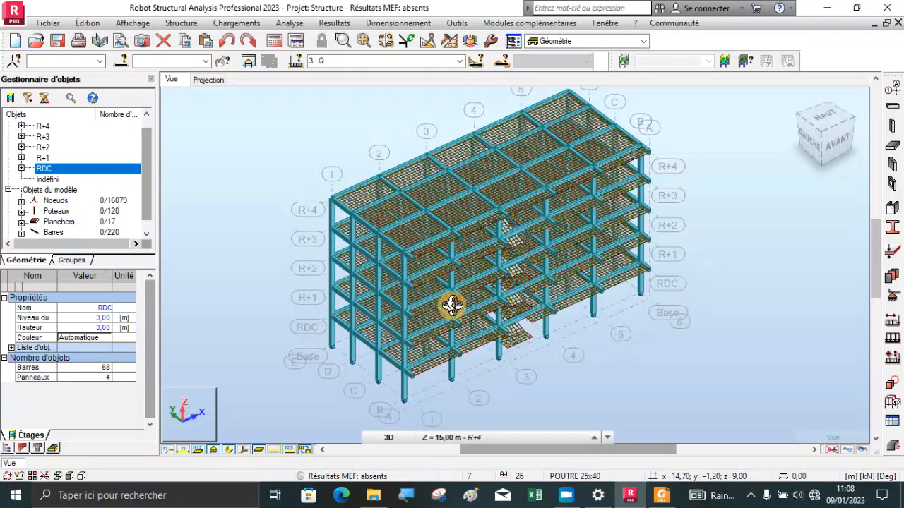
drag(449, 350, 481, 343)
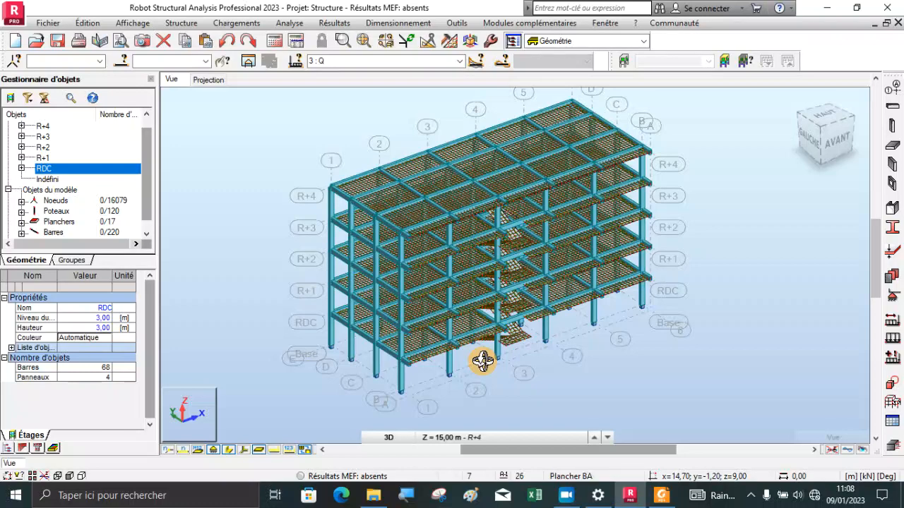
scroll(482, 362, up, 4)
scroll(459, 323, up, 4)
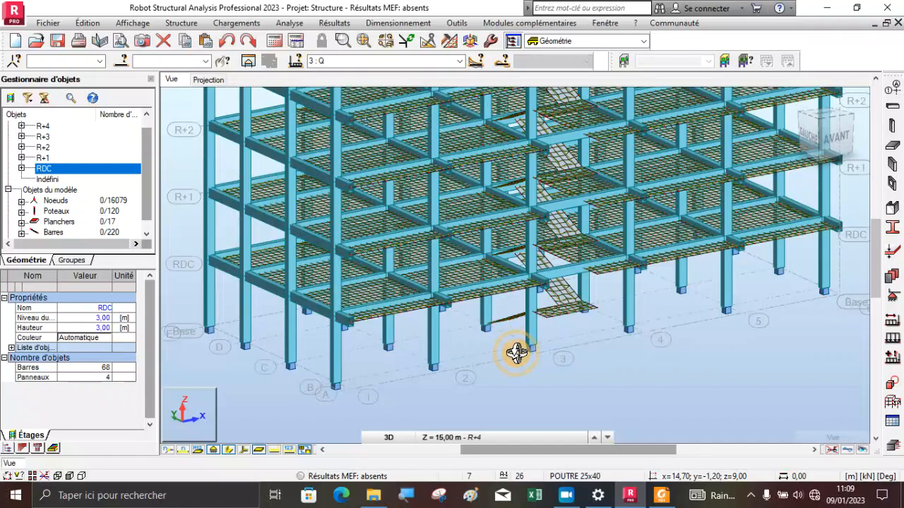
Apply an Encastrement linear support to the bottom edge, Bord(1), of the lowest stair flight (panel 39)
mouse_move(496, 342)
shift+middle_down()
mouse_move(502, 329)
mouse_move(605, 343)
mouse_move(624, 329)
mouse_move(601, 322)
mouse_move(628, 318)
shift+middle_up()
scroll(572, 316, up, 4)
shift+middle_drag(452, 356, 480, 367)
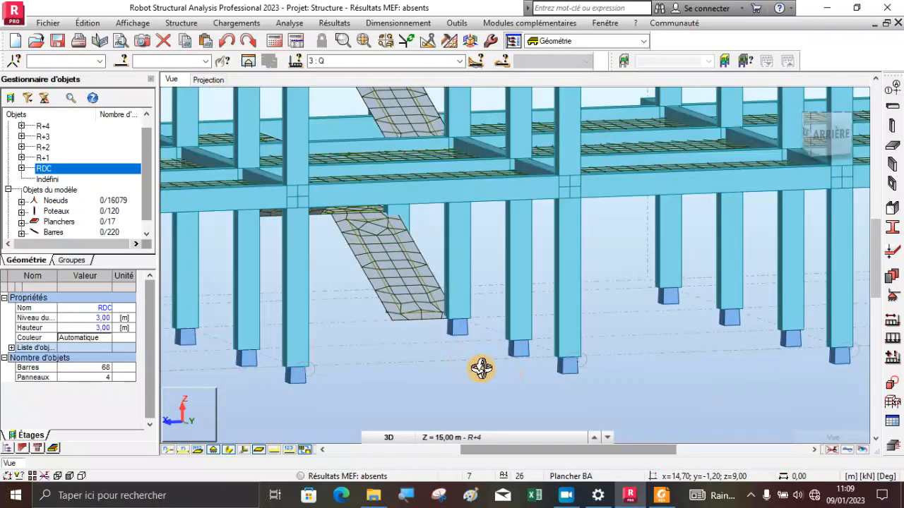
click(892, 302)
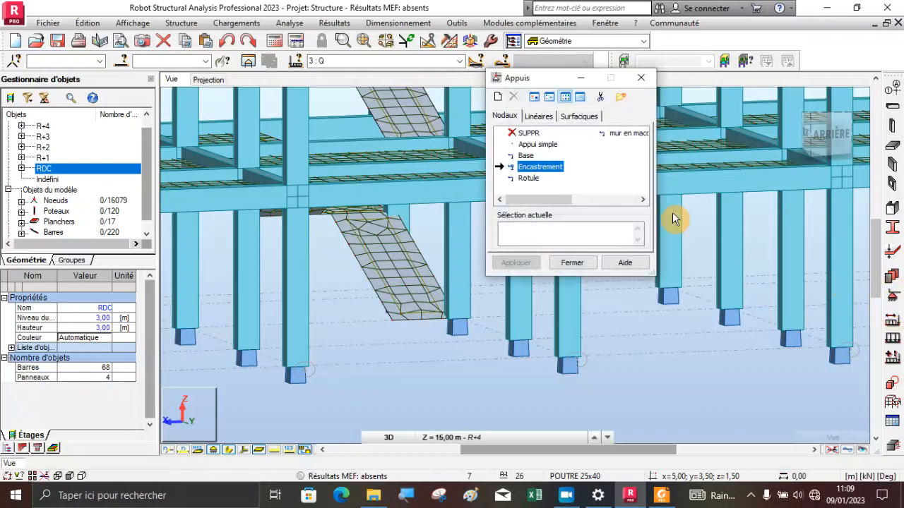
click(538, 116)
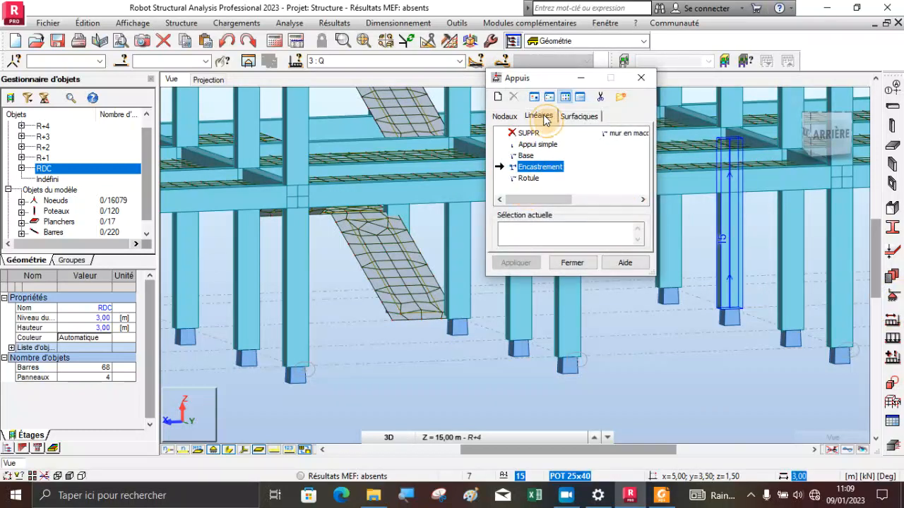
click(534, 244)
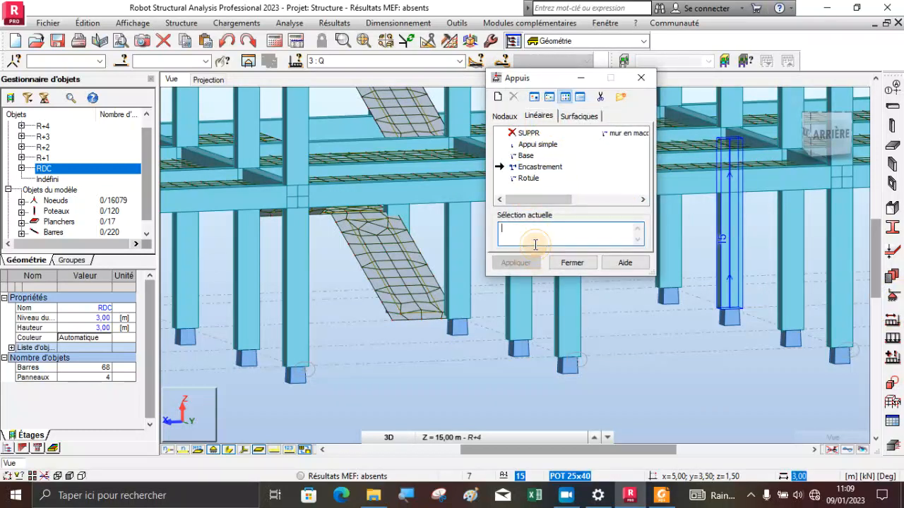
click(417, 325)
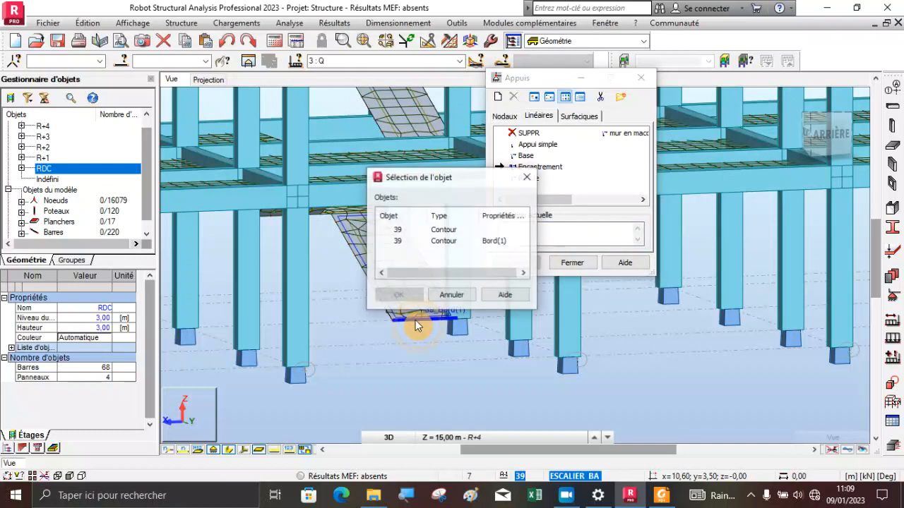
click(398, 242)
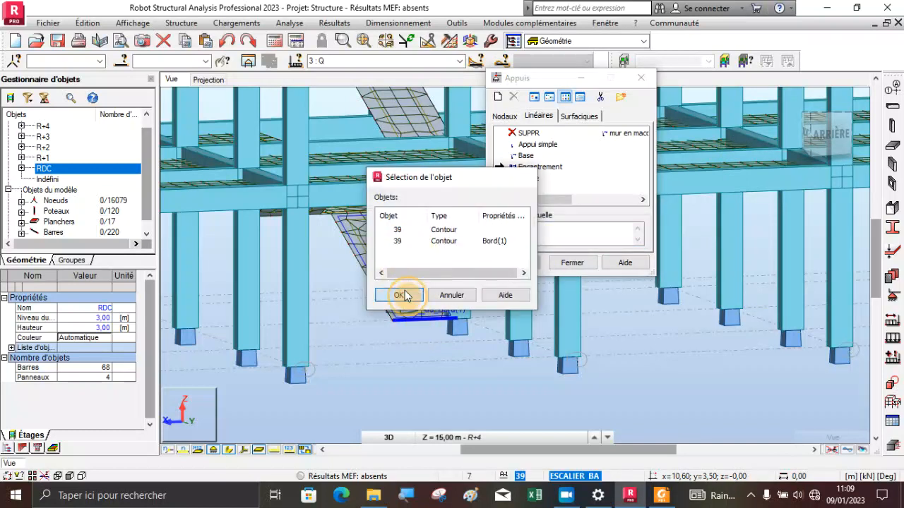
click(400, 295)
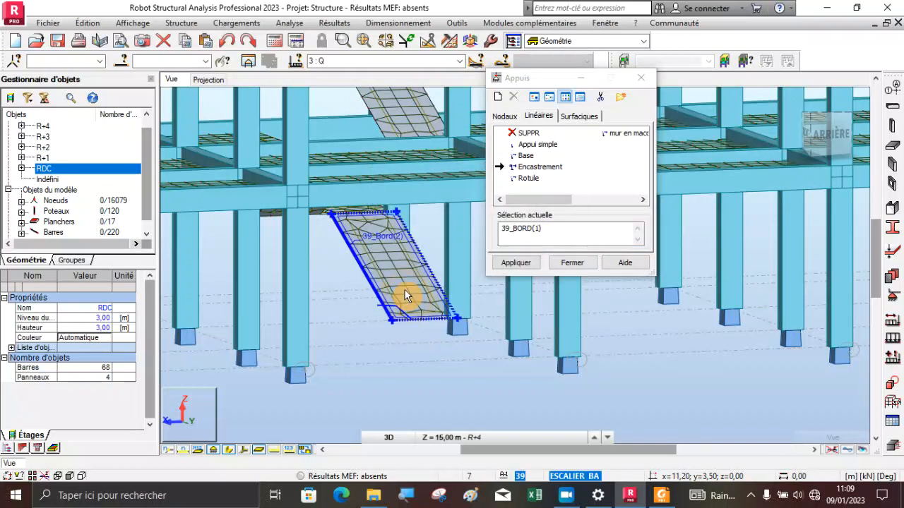
click(518, 264)
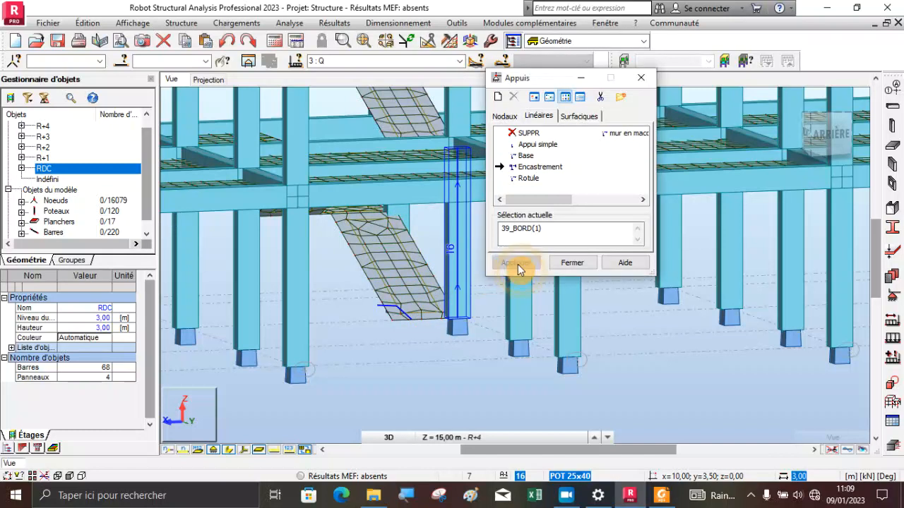
click(572, 263)
Examine the whole building model in 3D from the front-left corner, covering all floors, the stairs and the ground level
scroll(737, 263, down, 5)
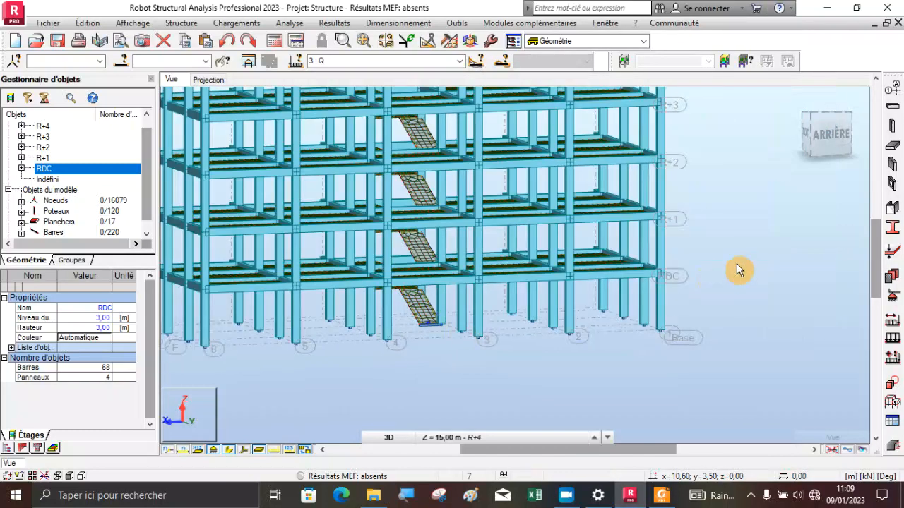
right_click(730, 201)
click(699, 245)
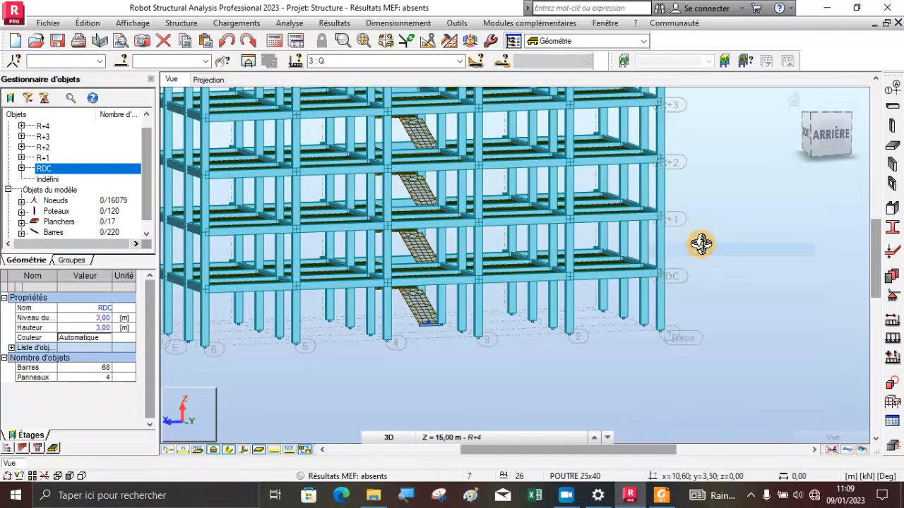
drag(700, 240, 544, 276)
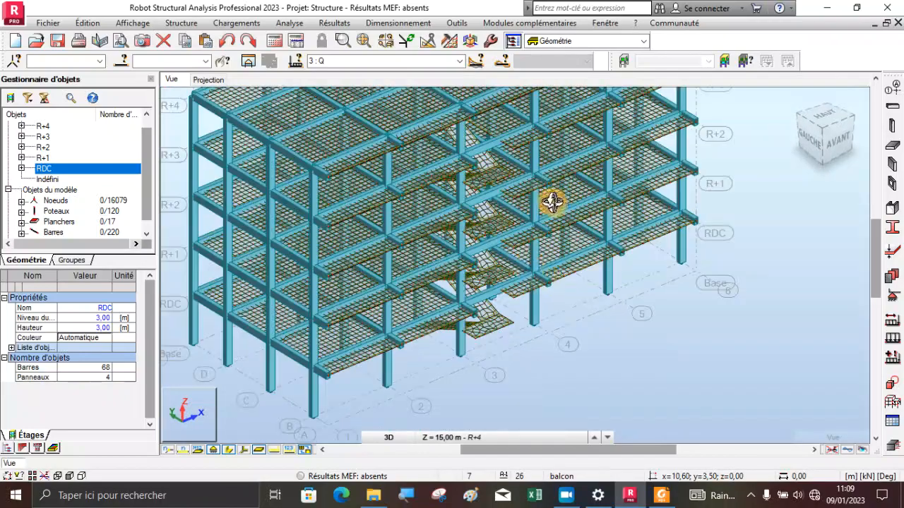
drag(470, 248, 514, 332)
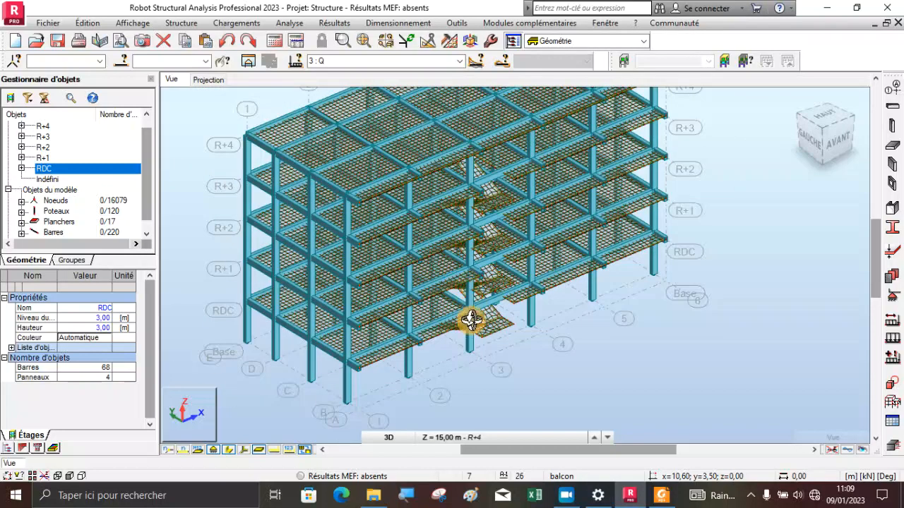
scroll(469, 344, down, 1)
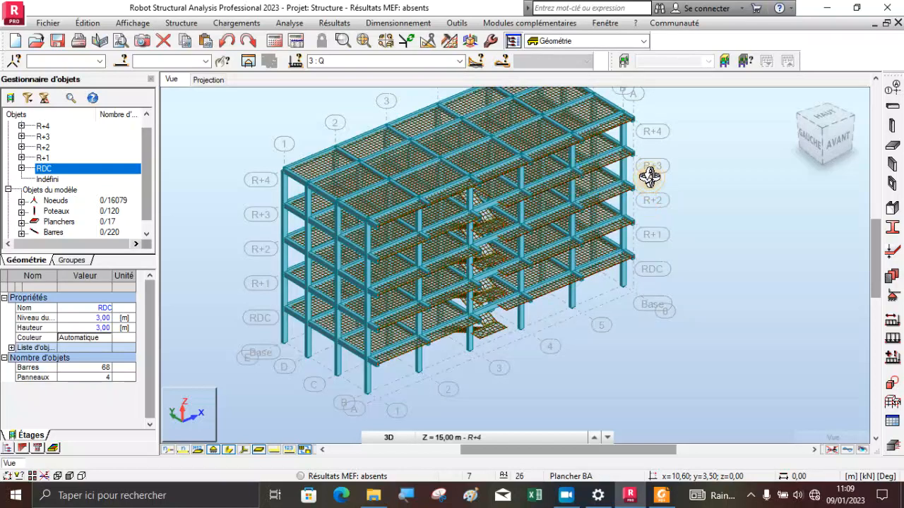
drag(647, 177, 645, 181)
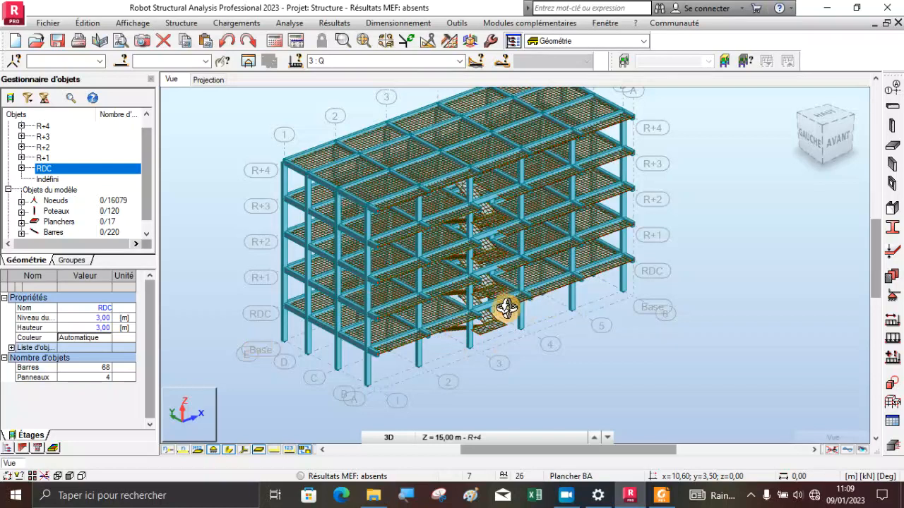
scroll(505, 308, down, 2)
scroll(541, 170, up, 2)
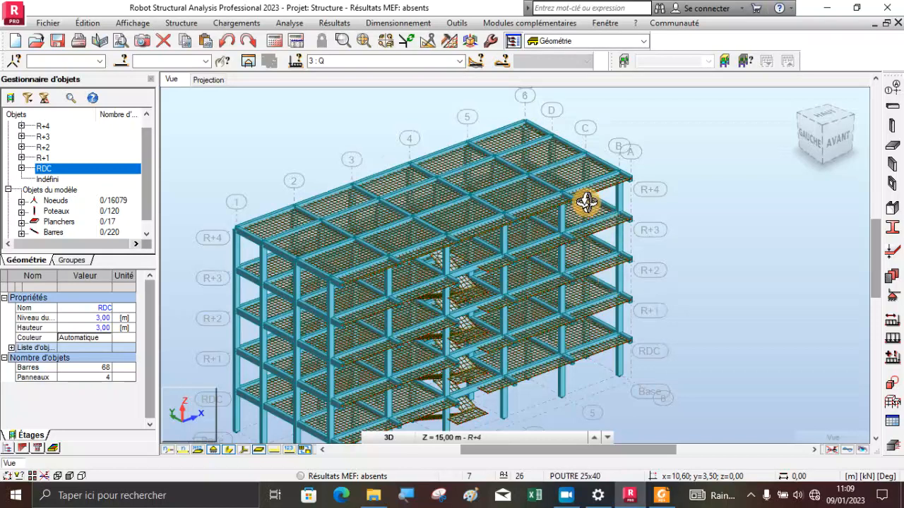
scroll(585, 199, down, 1)
scroll(393, 399, up, 1)
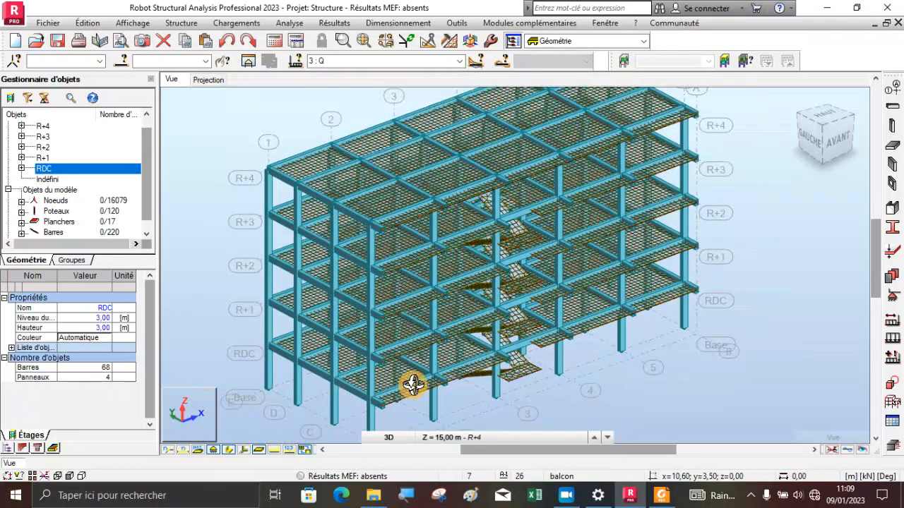
scroll(373, 253, down, 1)
scroll(362, 423, up, 1)
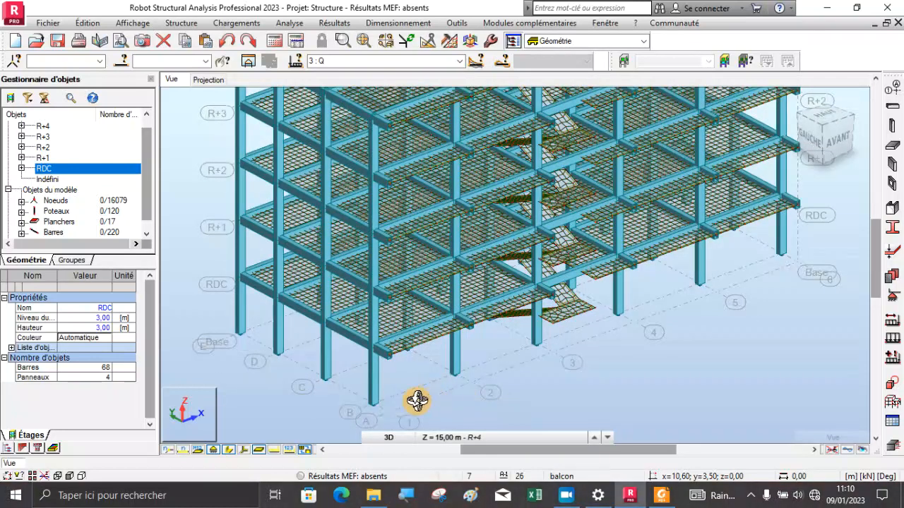
scroll(363, 377, down, 2)
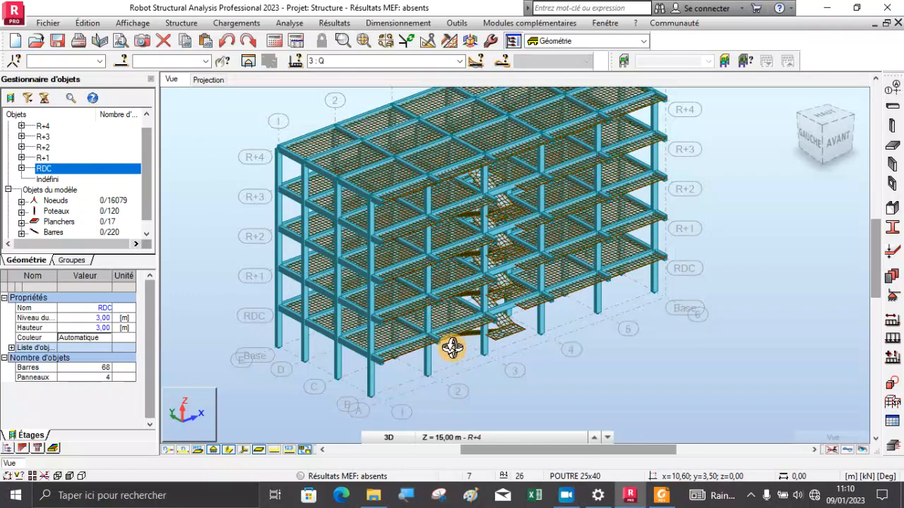
scroll(452, 343, up, 3)
scroll(498, 344, down, 3)
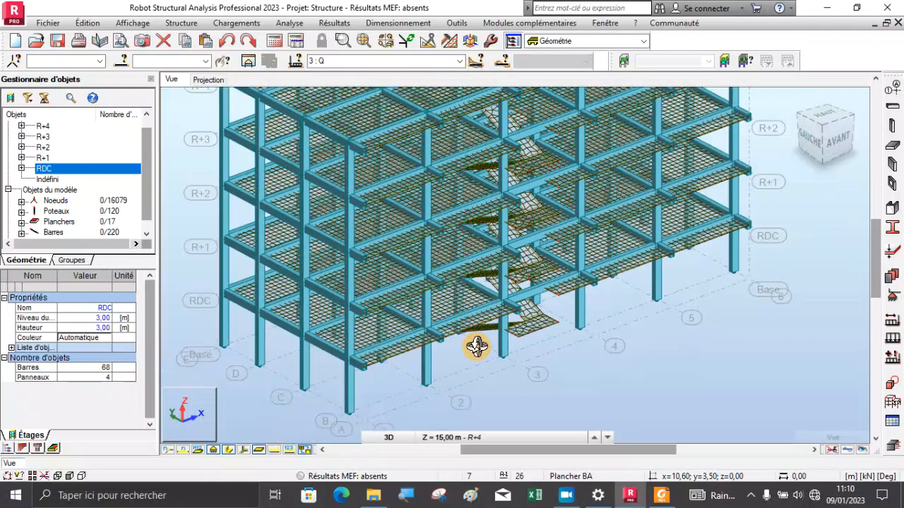
Create a manual load combination of type ELU named ELU, containing the PP, G and Q cases with automatic coefficients
click(461, 61)
click(463, 62)
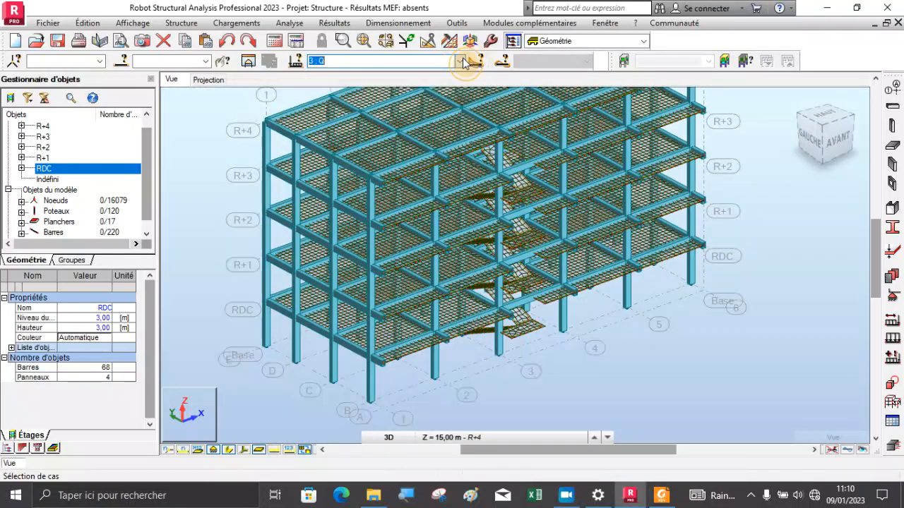
click(235, 23)
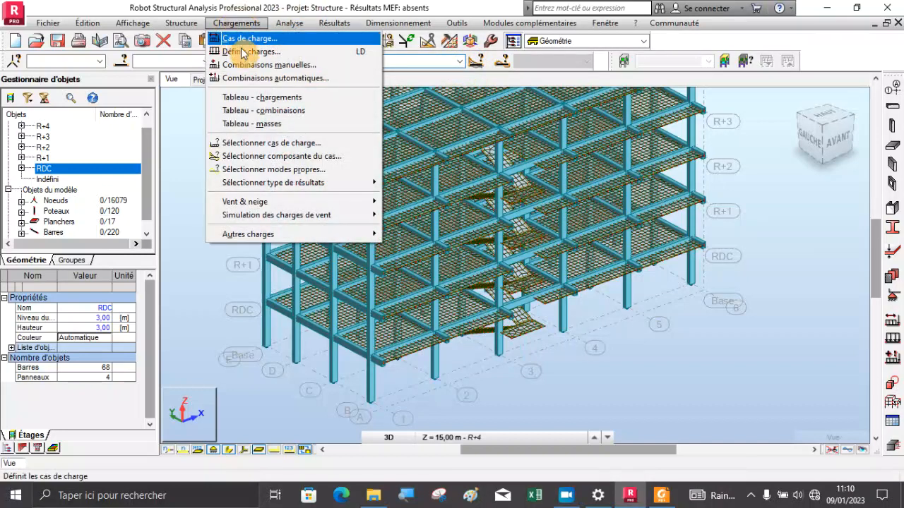
click(275, 65)
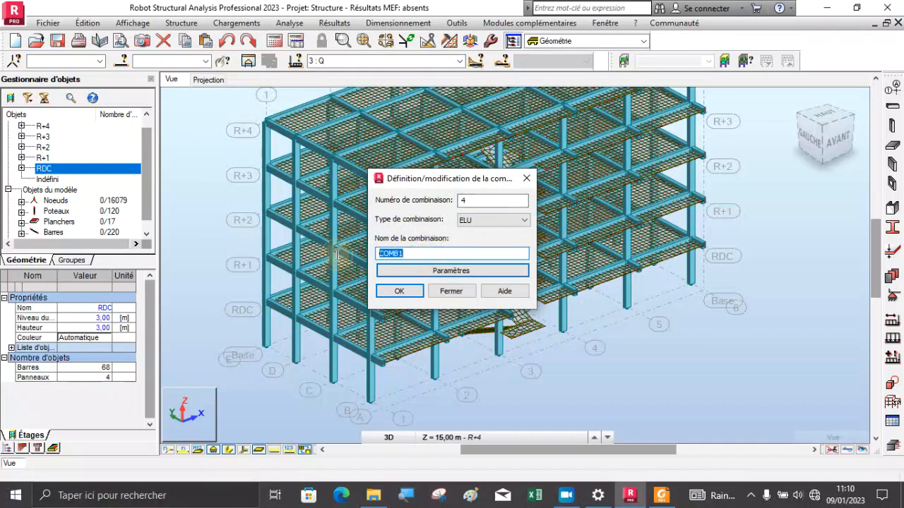
text(ELU)
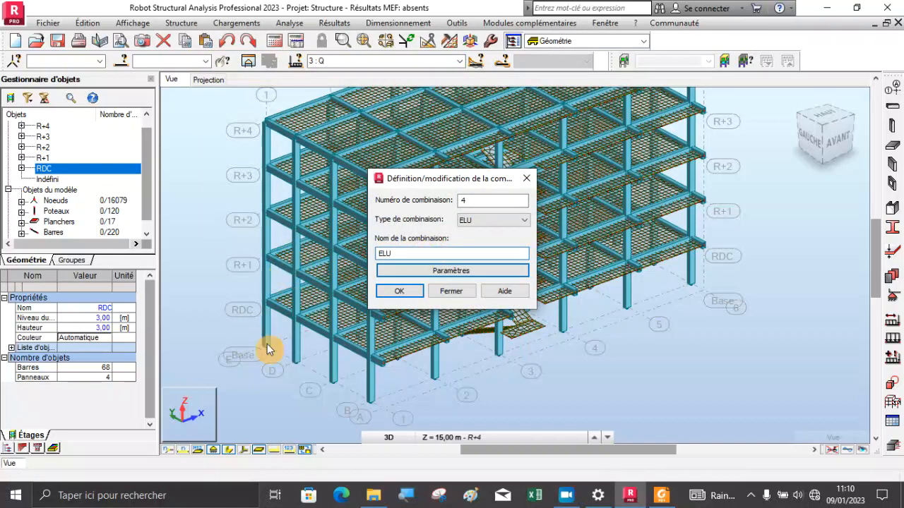
click(393, 291)
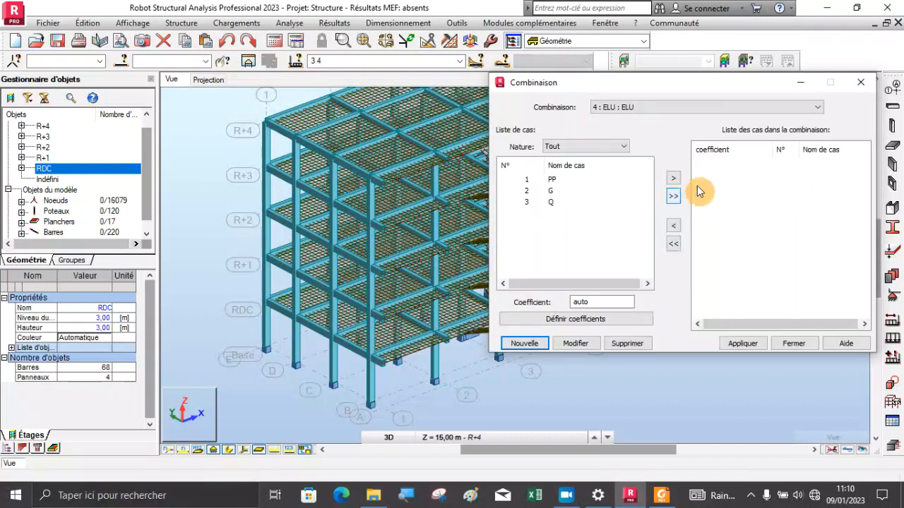
click(673, 196)
click(741, 343)
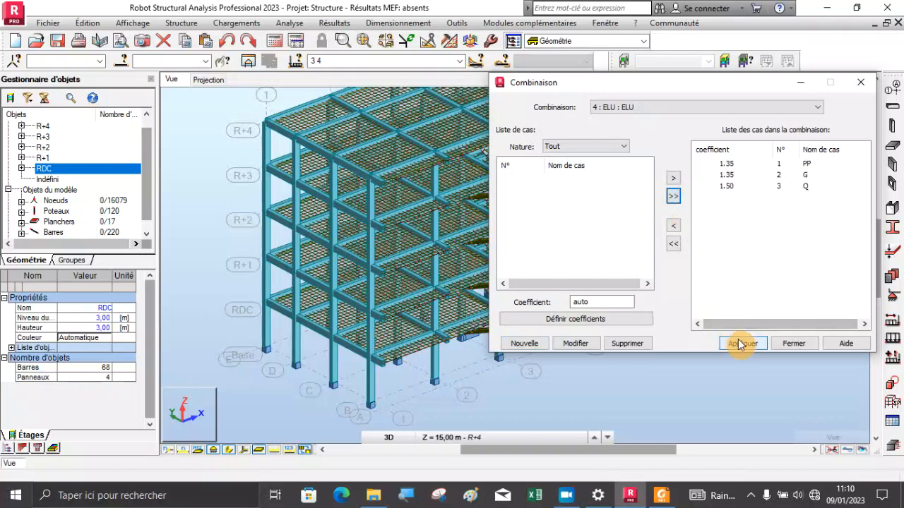
Create a second load combination of type ELS named ELS, containing only the PP, G and Q cases with automatic coefficients
click(514, 349)
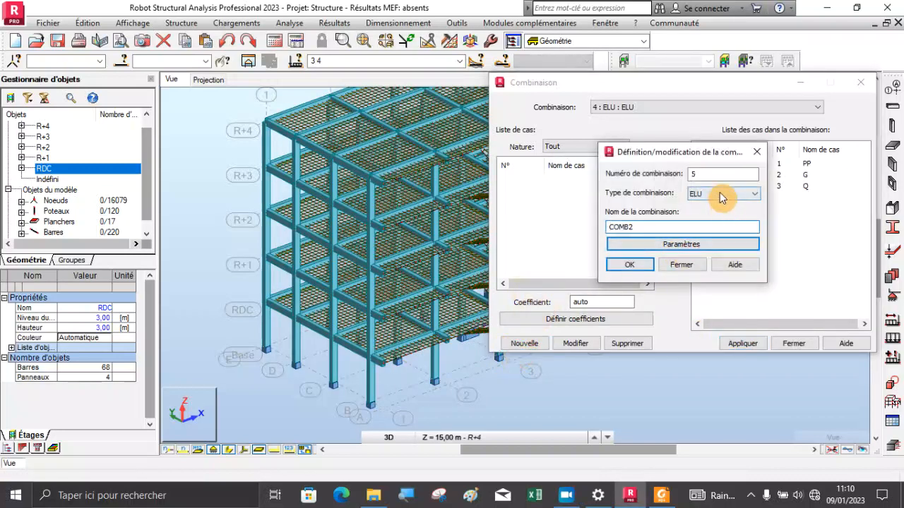
click(719, 192)
click(708, 214)
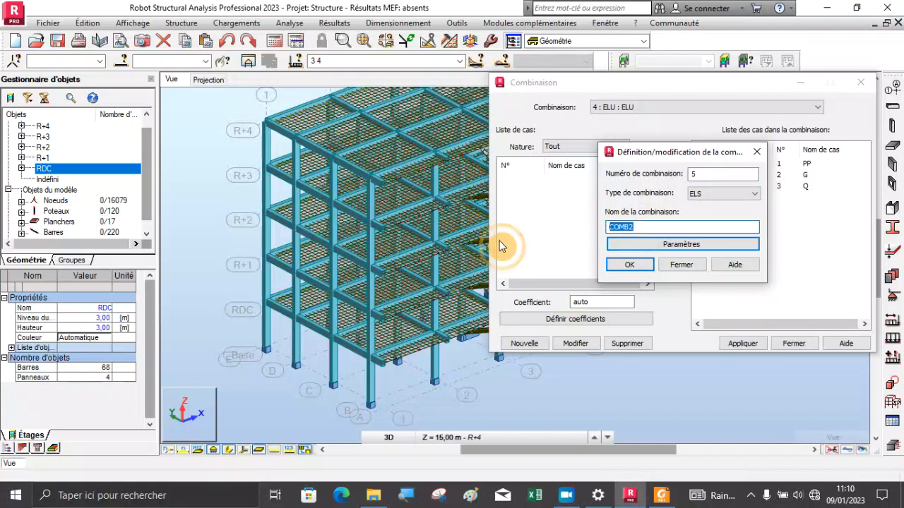
text(ELS)
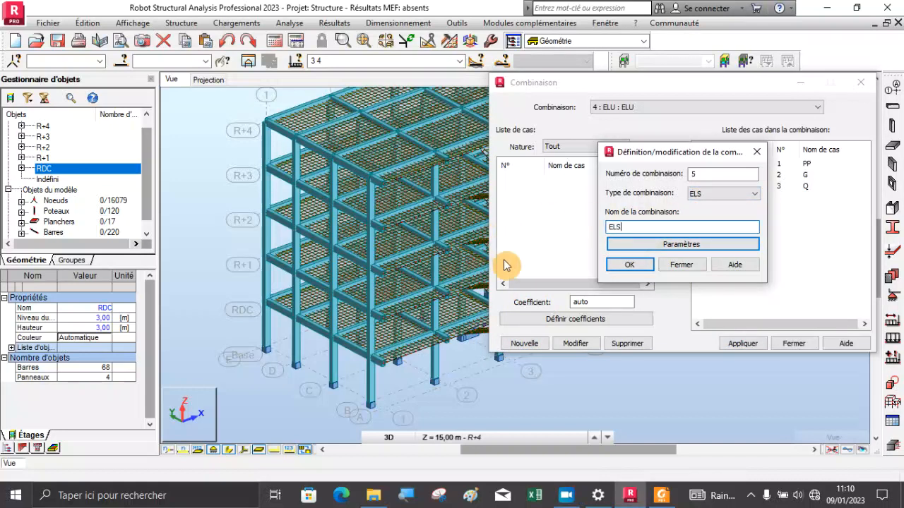
click(627, 264)
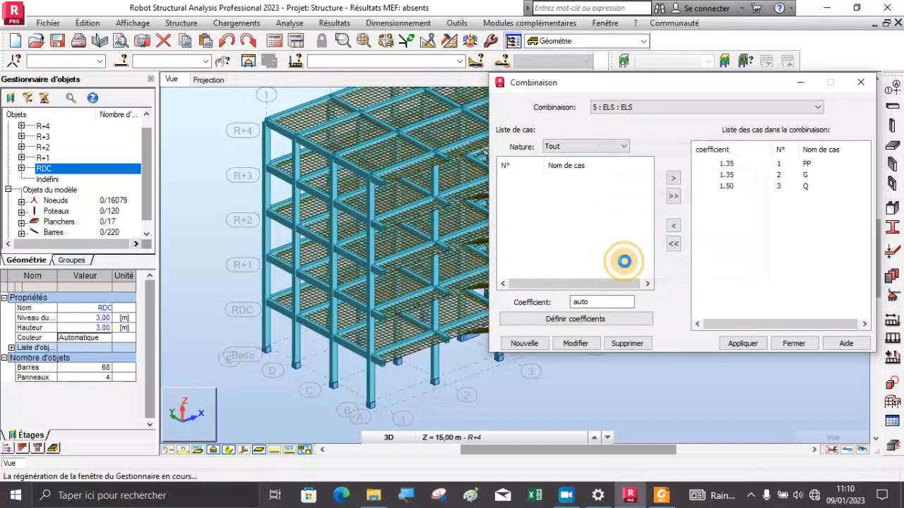
click(673, 196)
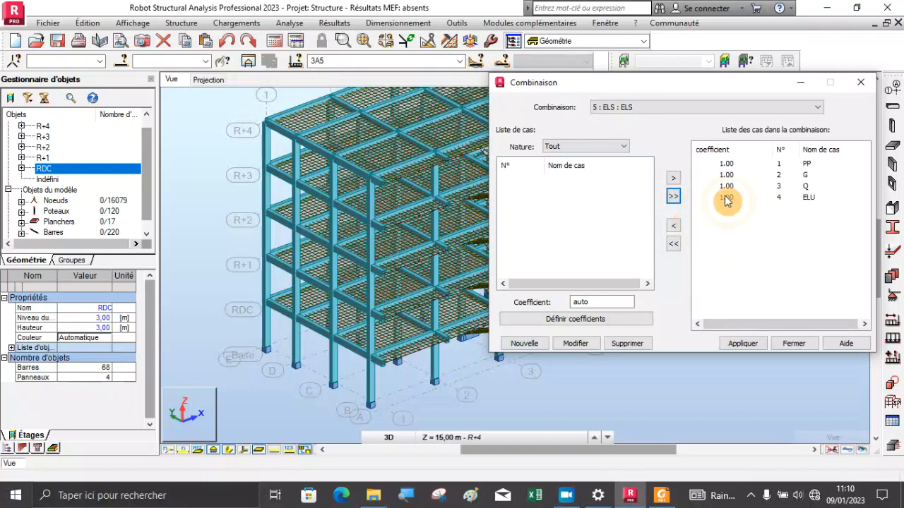
click(674, 226)
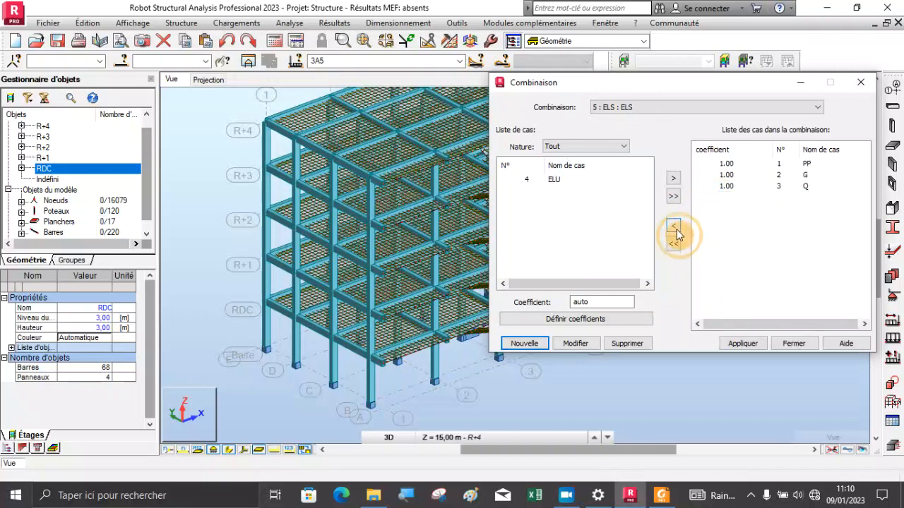
click(779, 347)
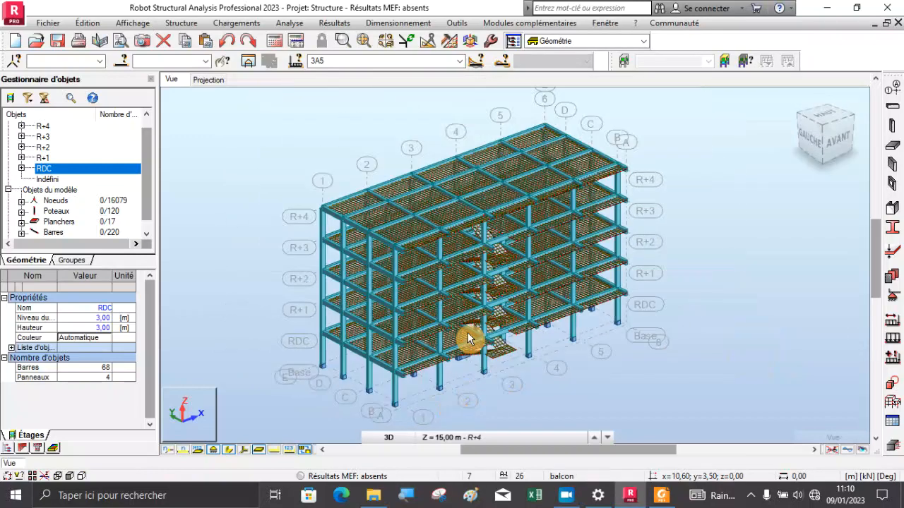
Run the structural calculation of the complete building model with load cases 3A5 selected
scroll(450, 275, up, 3)
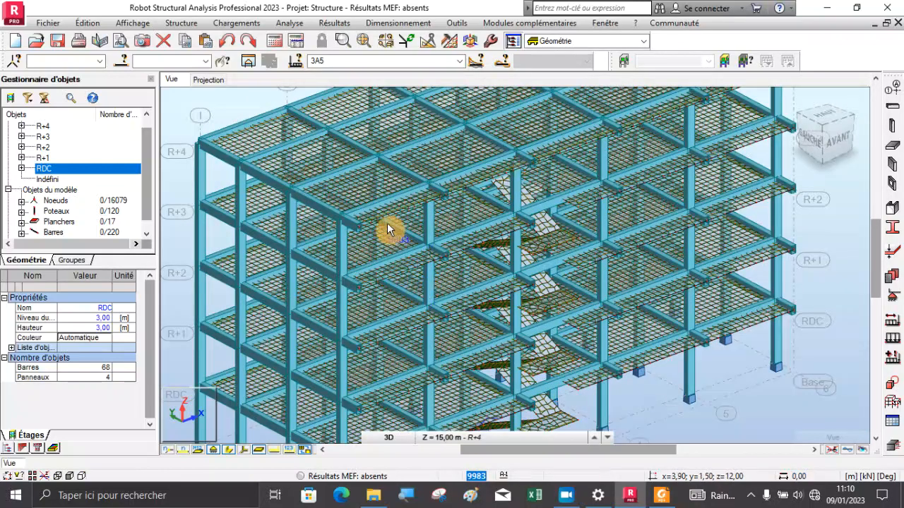
scroll(386, 229, down, 1)
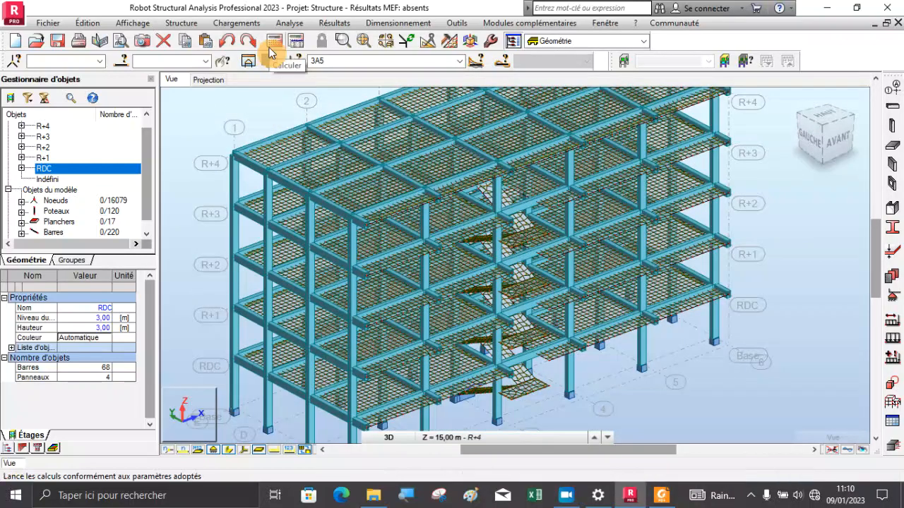
click(460, 61)
click(463, 61)
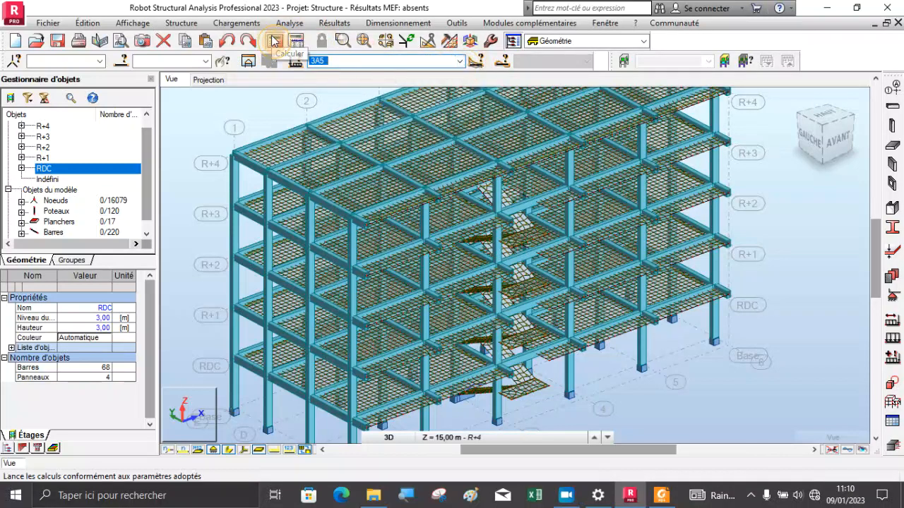
click(274, 41)
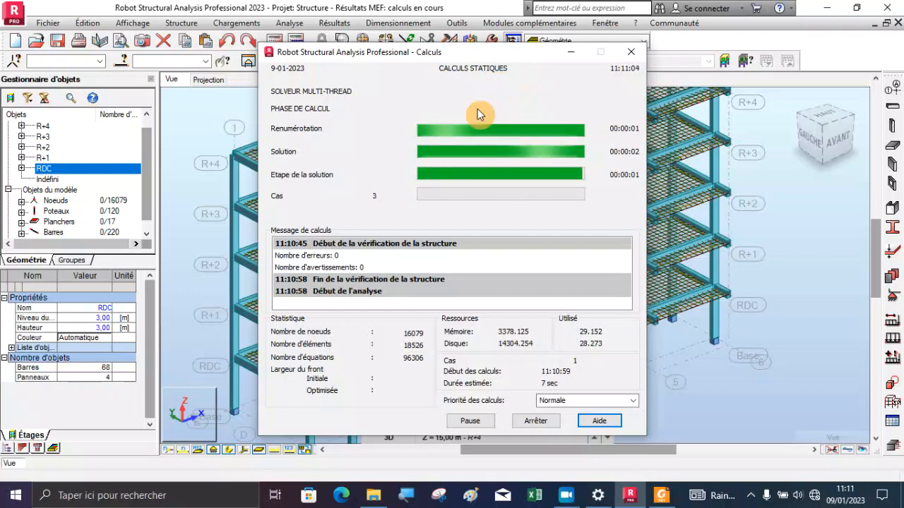
drag(409, 55, 401, 54)
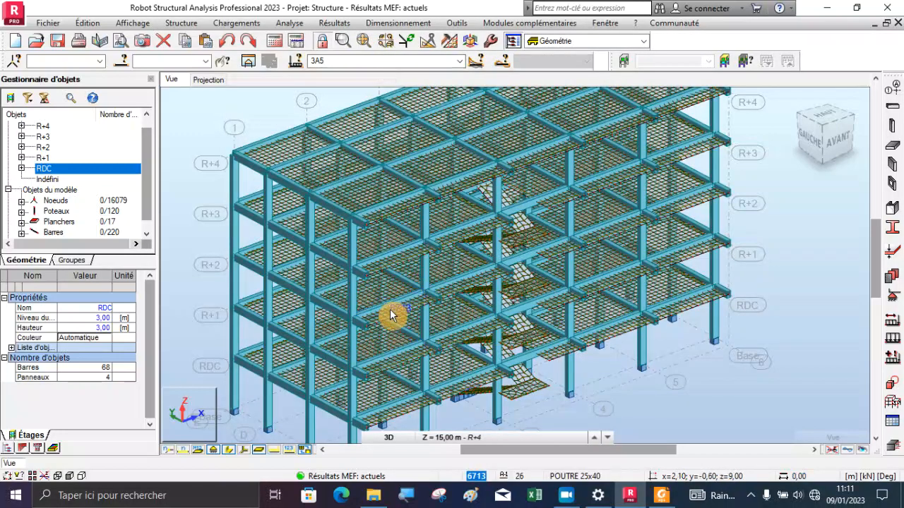
Examine the calculated building in 3D, covering the floor beams, slab meshes, stair flights and column bases
scroll(373, 321, up, 3)
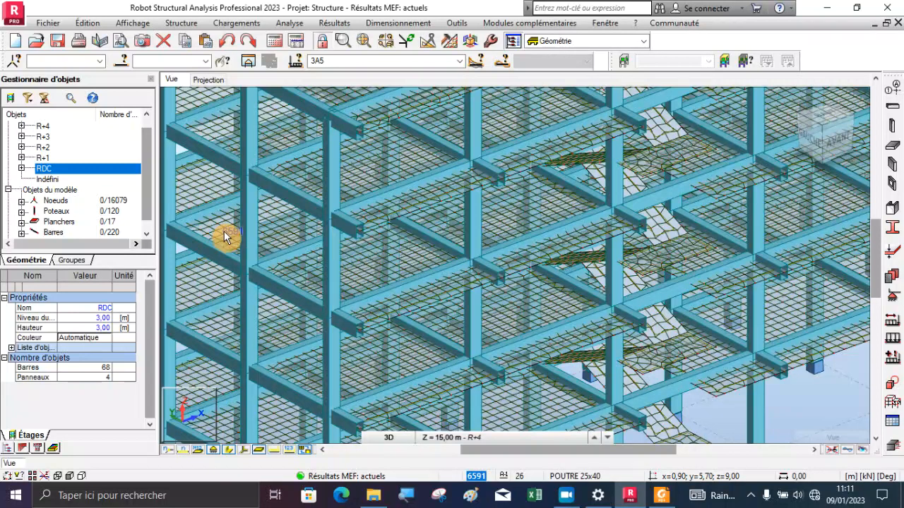
scroll(273, 243, down, 3)
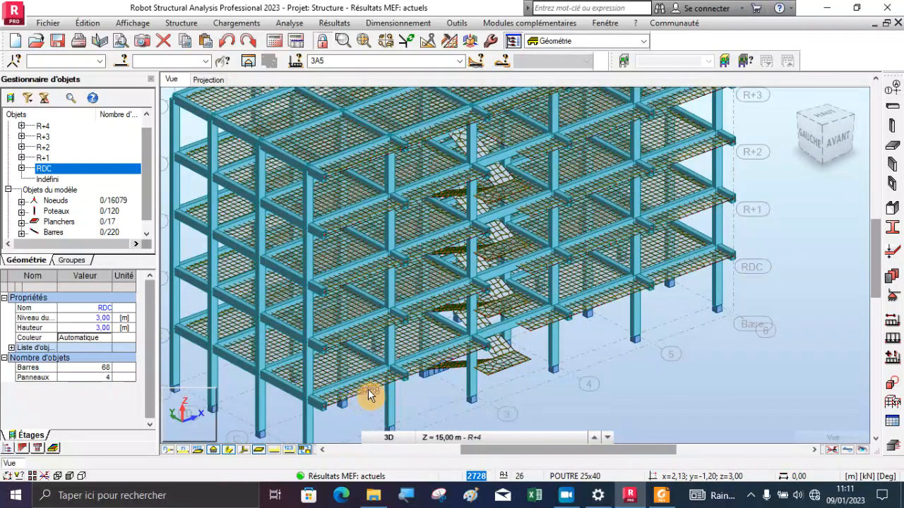
scroll(393, 380, up, 2)
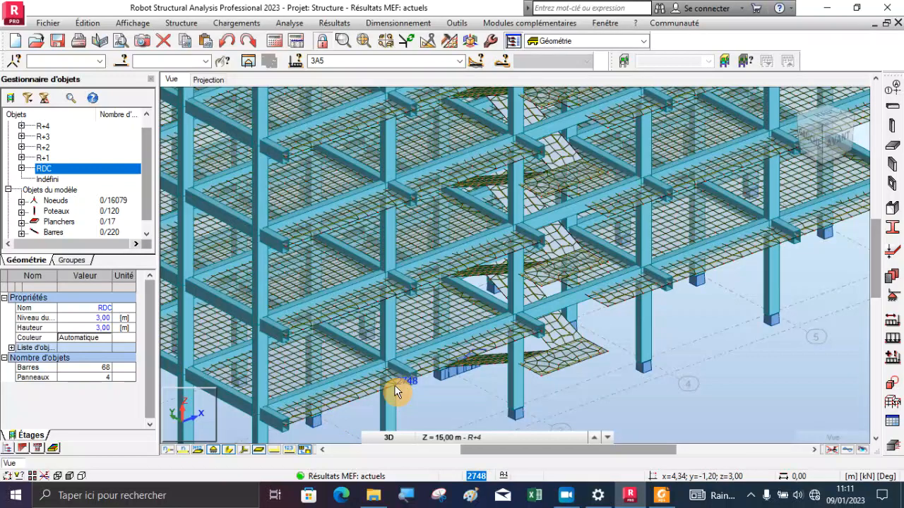
scroll(471, 317, down, 2)
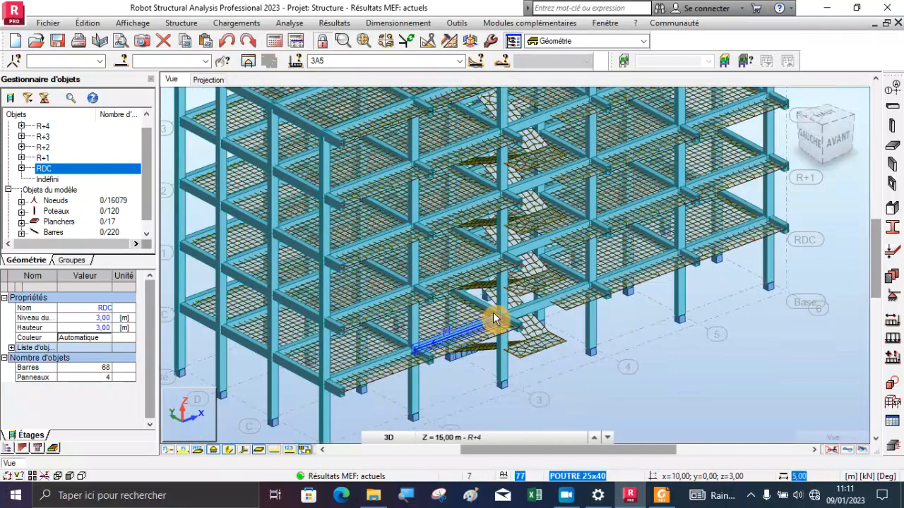
scroll(494, 319, down, 1)
scroll(393, 368, up, 3)
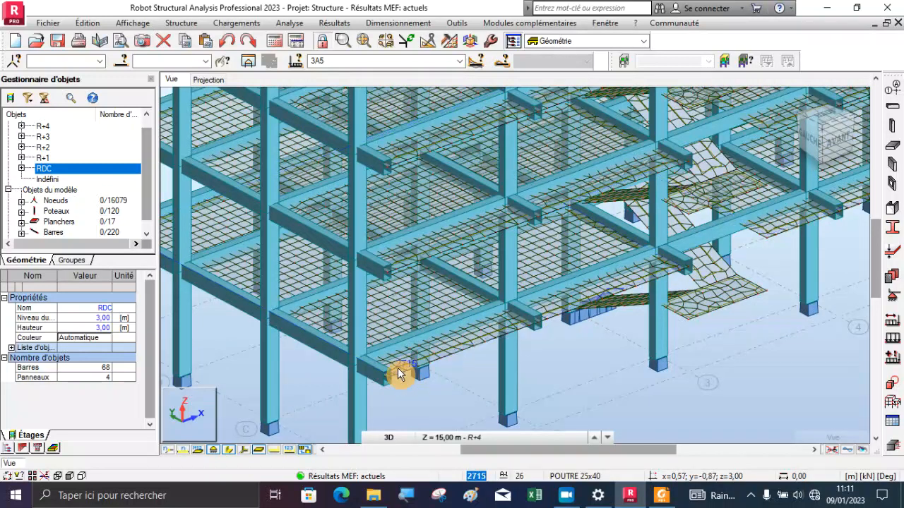
scroll(520, 288, down, 5)
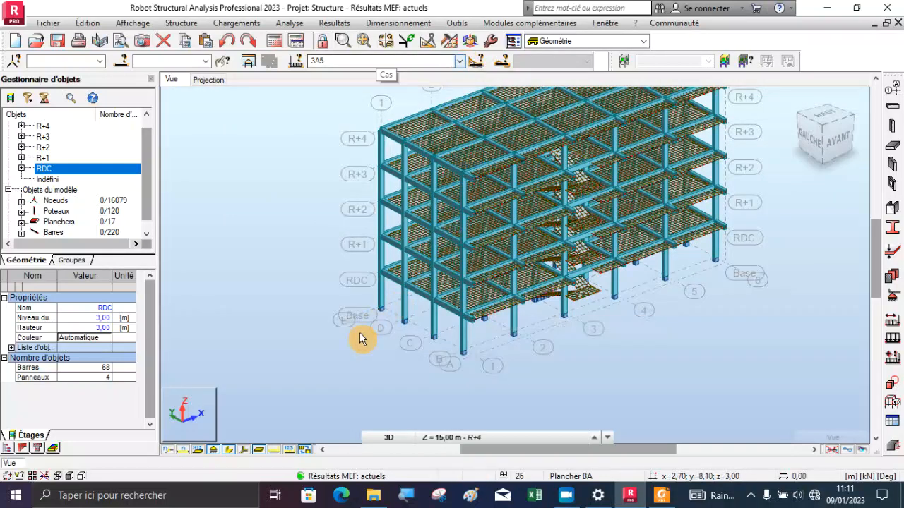
scroll(359, 339, down, 1)
scroll(570, 278, up, 2)
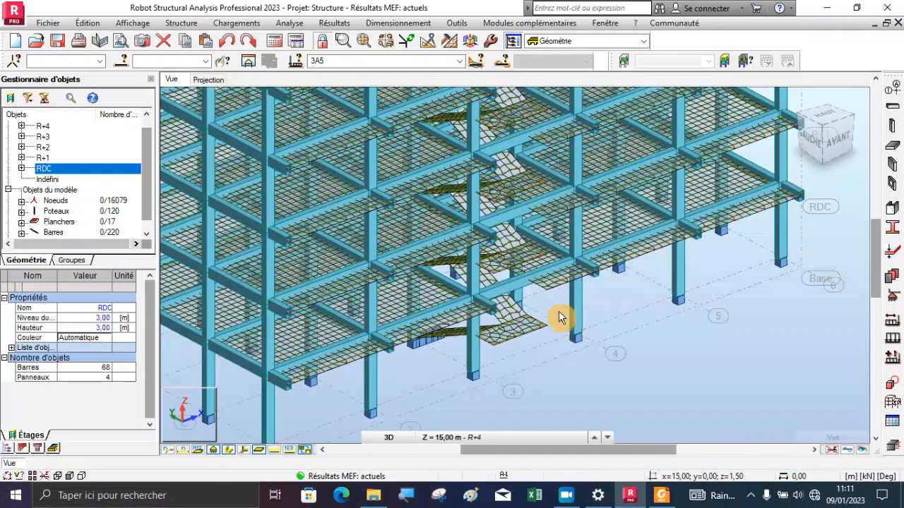
scroll(554, 315, down, 1)
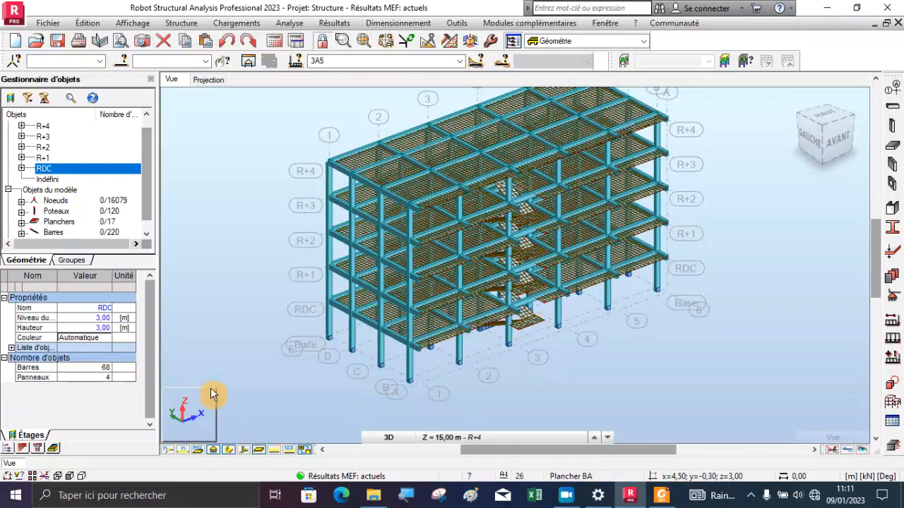
Select all columns (Poteaux) of the model and isolate them as a substructure in a new window
scroll(70, 226, down, 1)
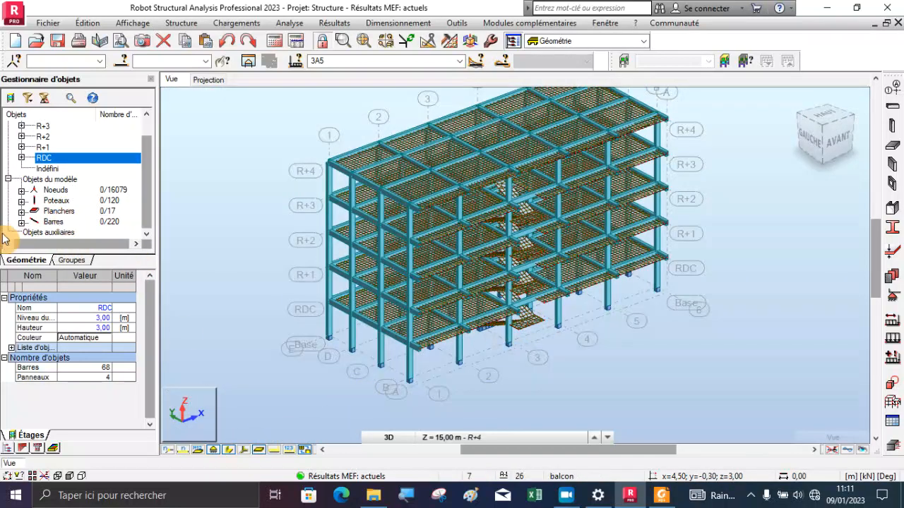
click(46, 203)
right_click(46, 204)
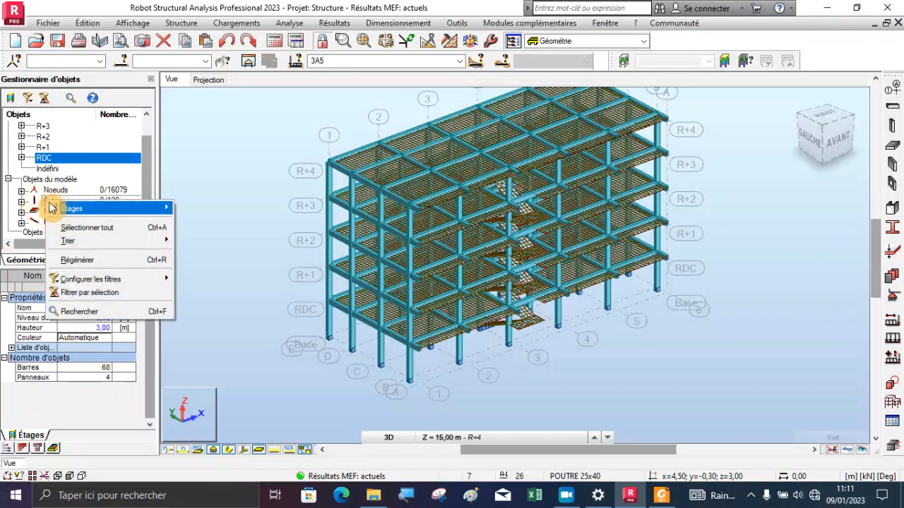
click(90, 228)
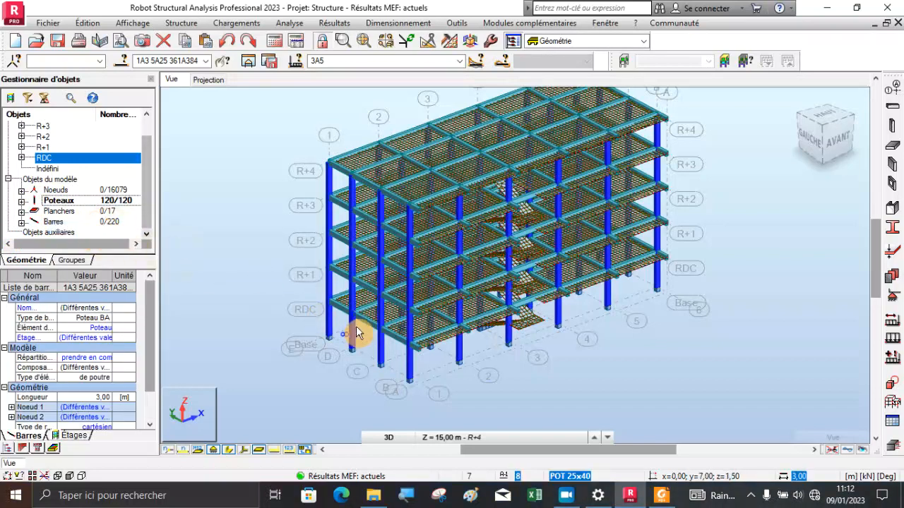
click(248, 65)
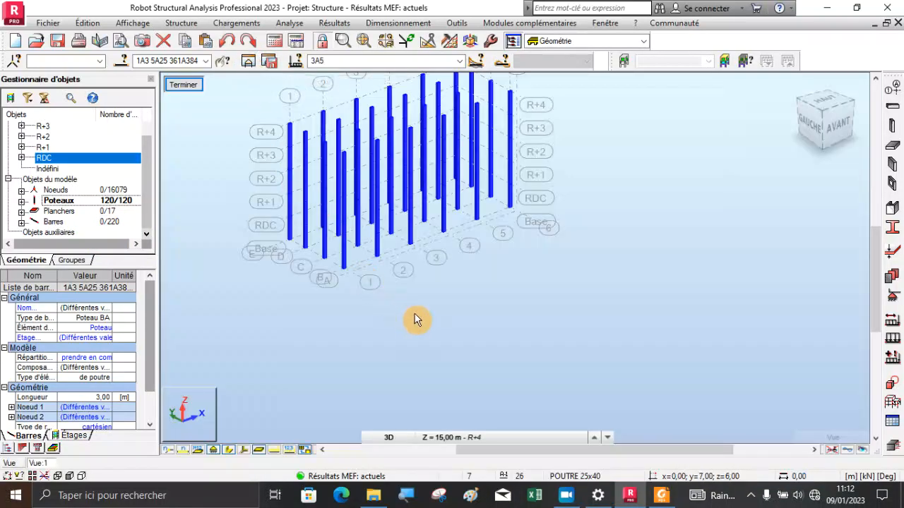
scroll(372, 106, up, 2)
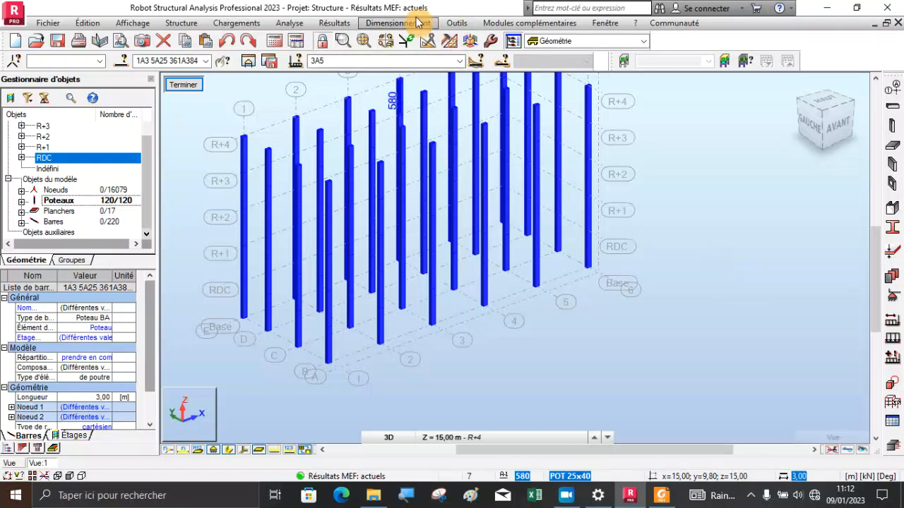
Open the bar diagrams settings and display the local axes on the isolated columns
click(338, 23)
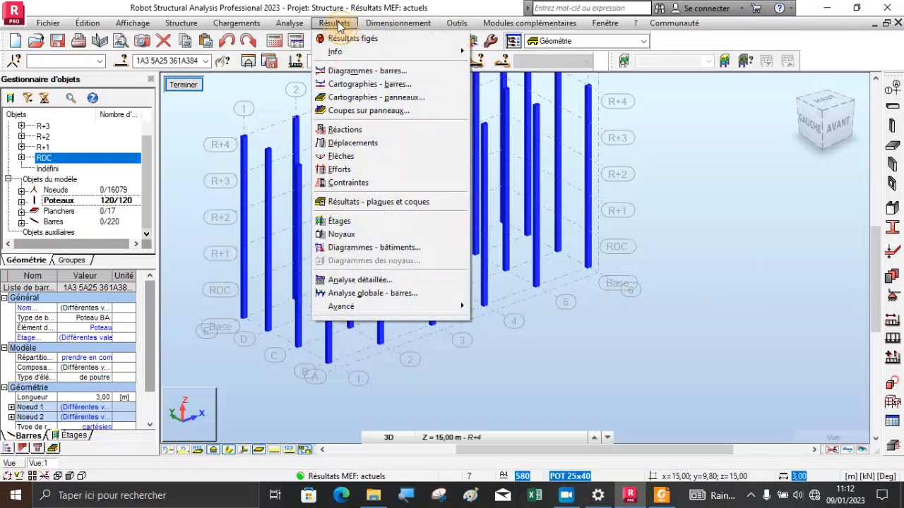
click(365, 71)
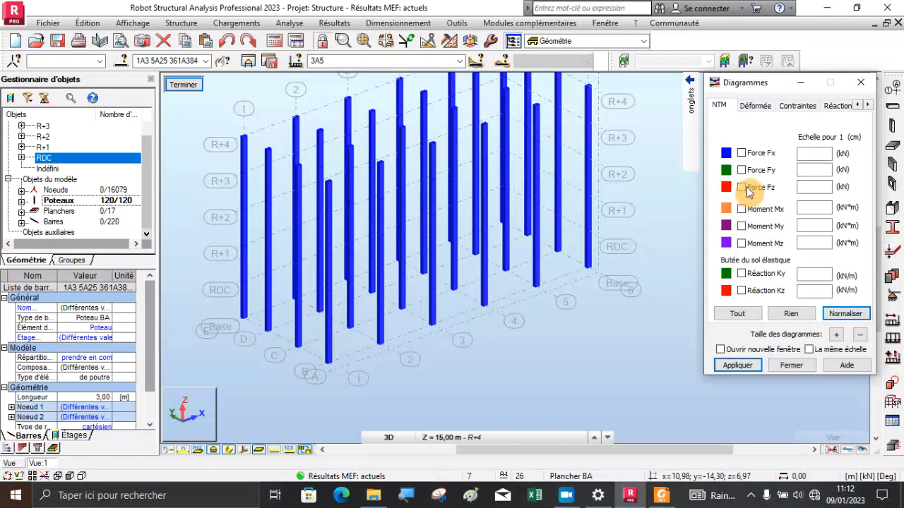
scroll(326, 355, up, 4)
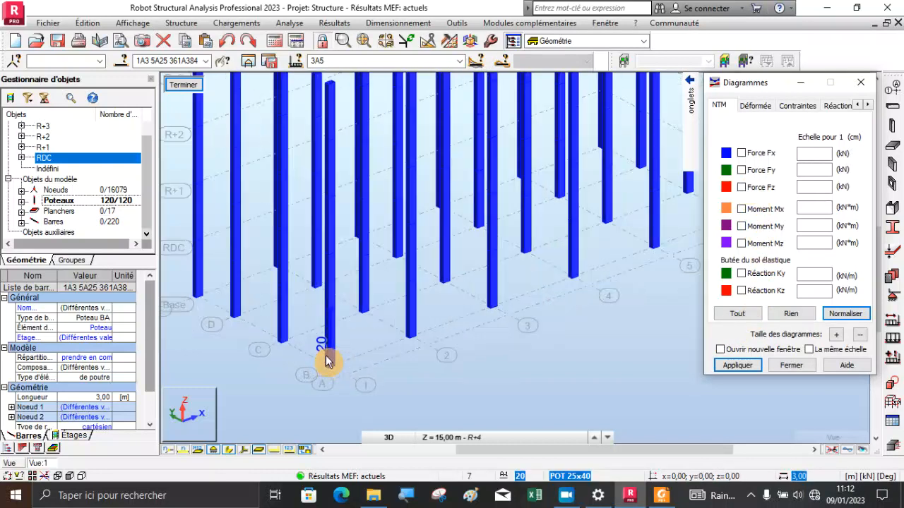
click(239, 450)
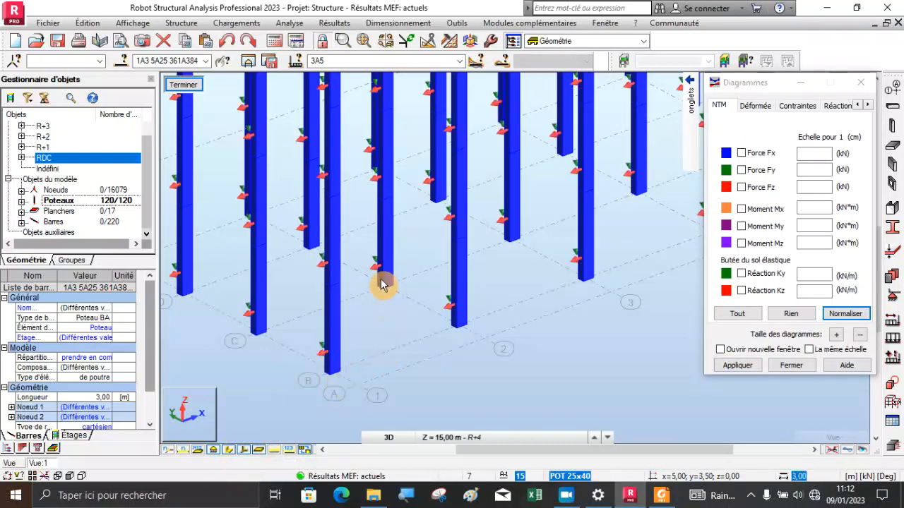
Hide the columns' section shapes and examine the direction of their local axes up close in 3D
right_click(377, 327)
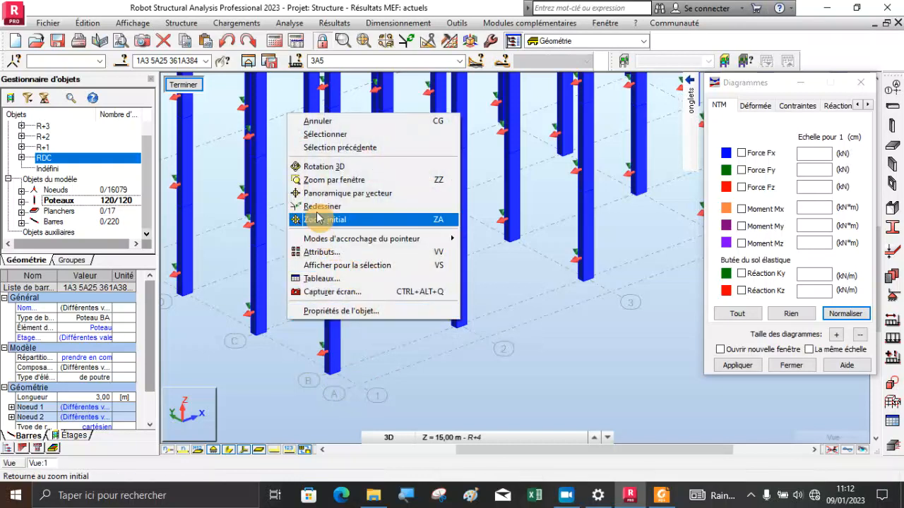
click(327, 170)
drag(335, 306, 512, 365)
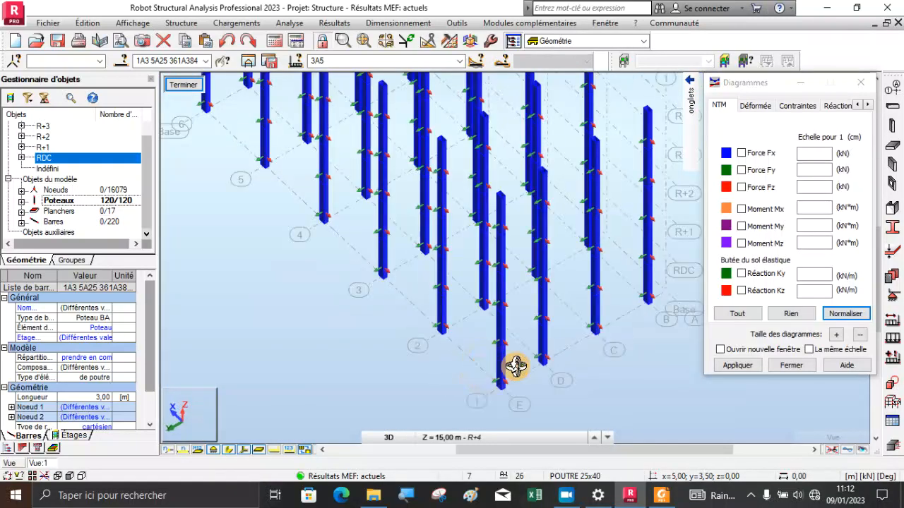
scroll(646, 302, up, 5)
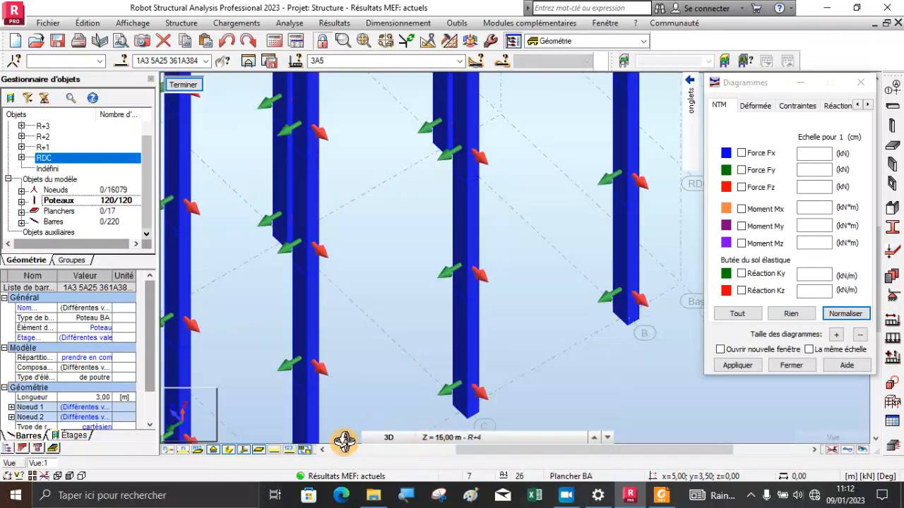
click(230, 452)
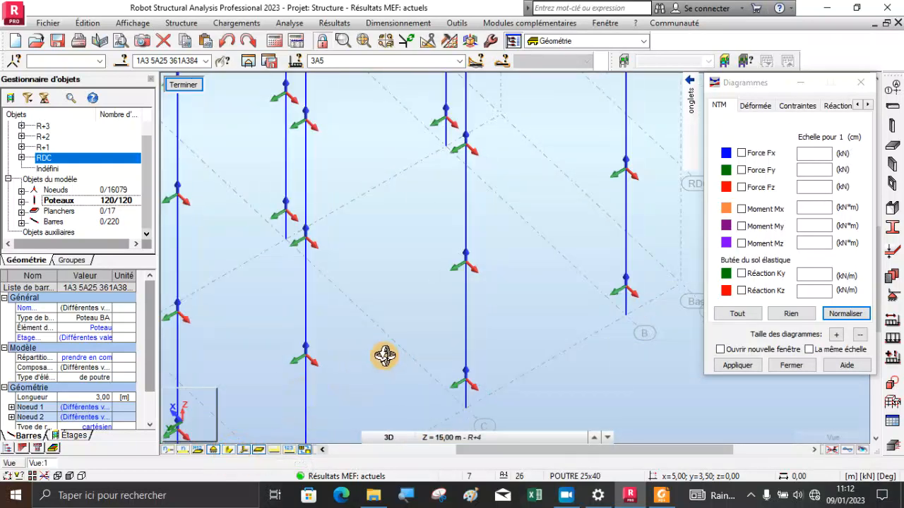
drag(383, 357, 390, 343)
scroll(515, 254, up, 3)
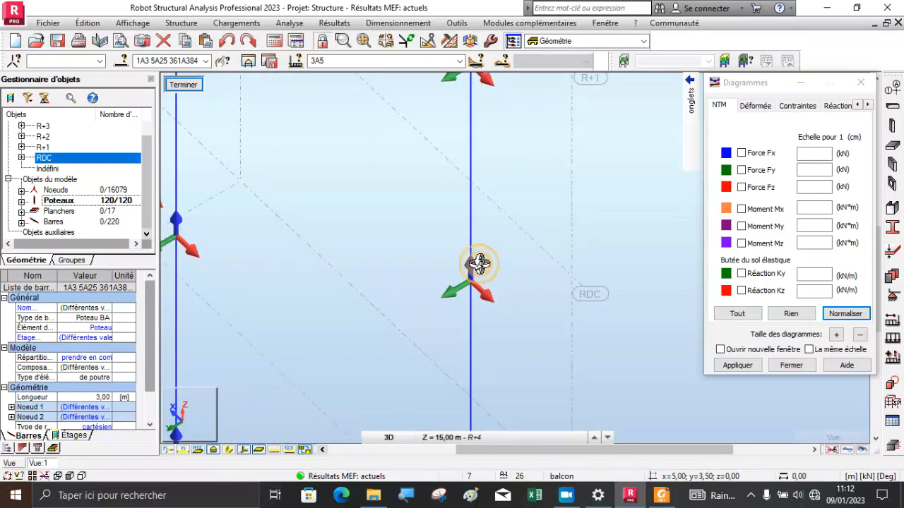
scroll(479, 264, up, 3)
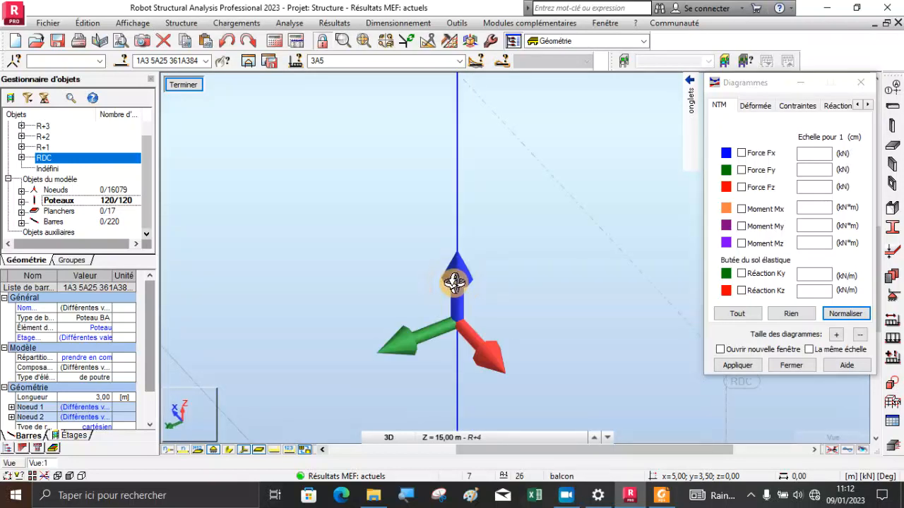
scroll(445, 271, down, 3)
scroll(446, 277, up, 3)
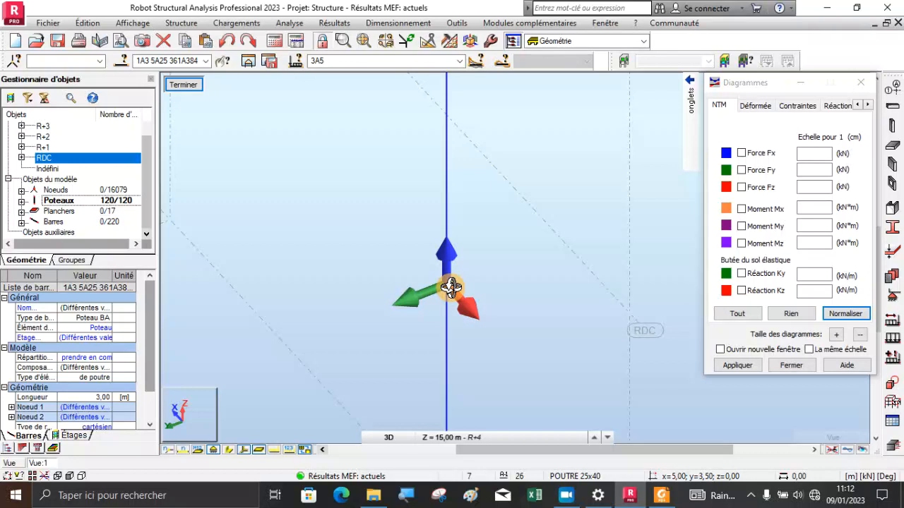
scroll(455, 281, down, 4)
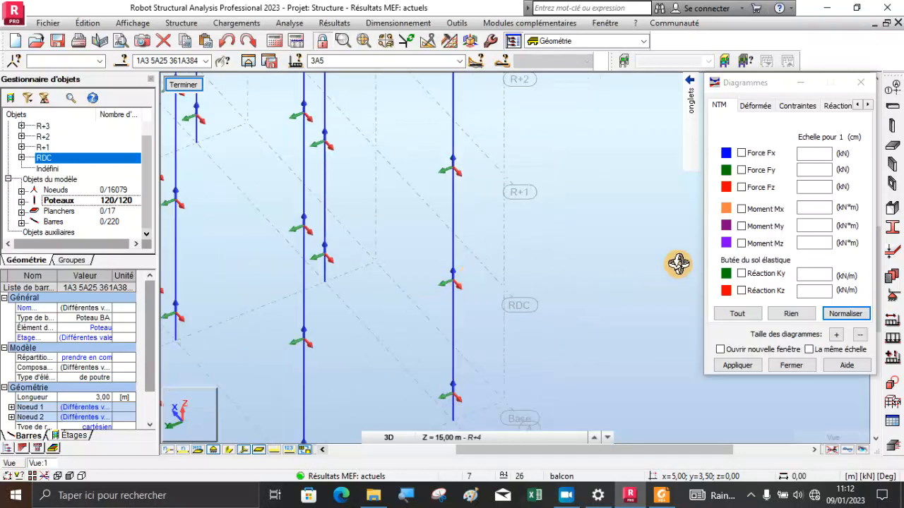
Display the Force Fx diagram on the columns, labelled with global extremes (extrêmes globaux) and differentiated positive and negative values
click(740, 153)
mouse_move(689, 141)
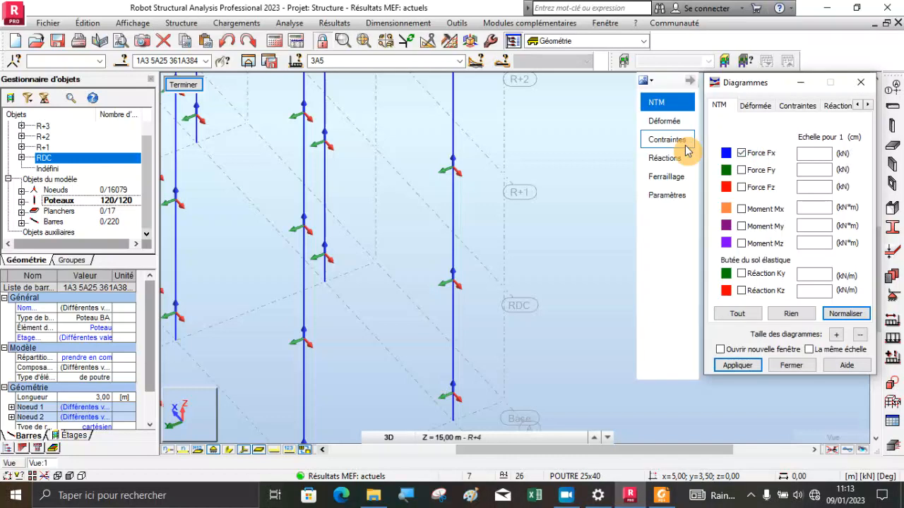
click(664, 197)
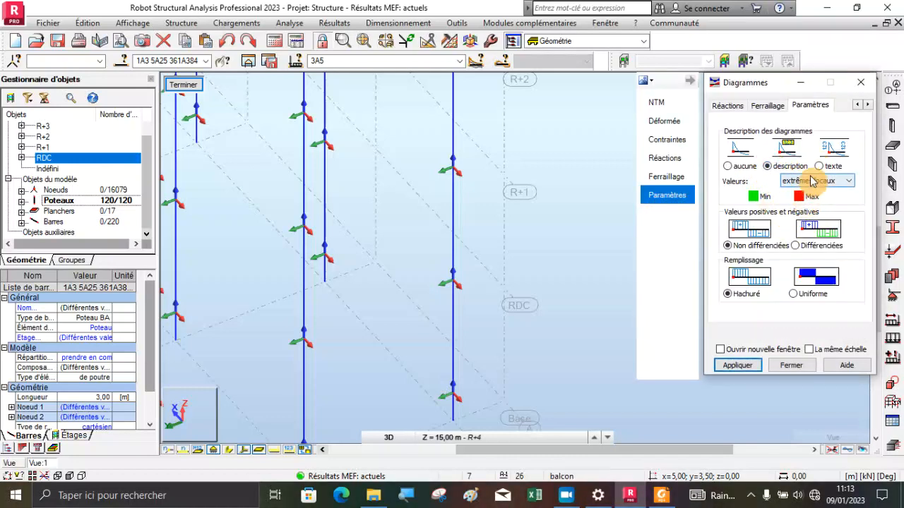
click(812, 181)
click(812, 210)
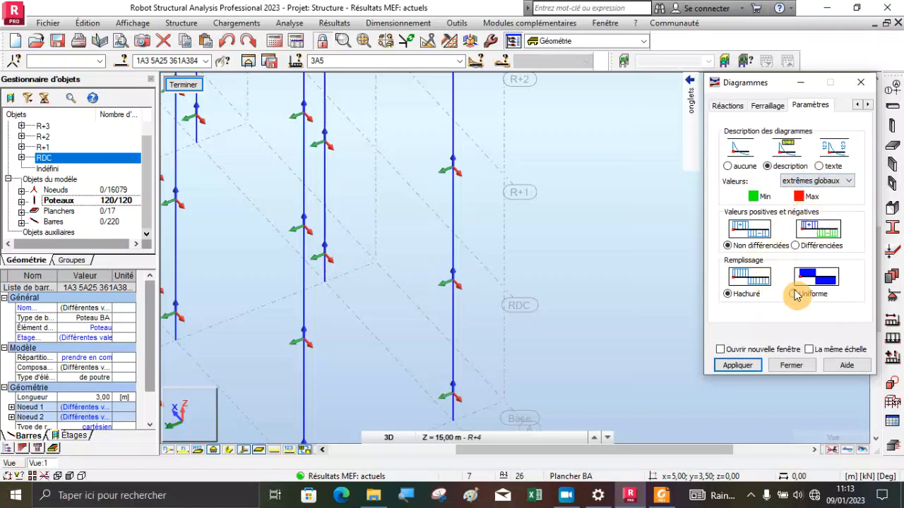
click(794, 247)
click(738, 365)
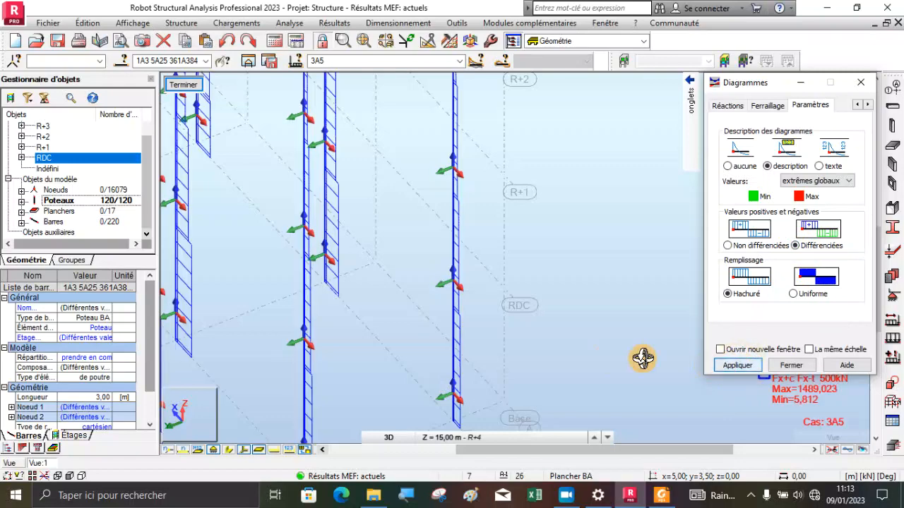
scroll(496, 266, down, 5)
scroll(470, 344, up, 3)
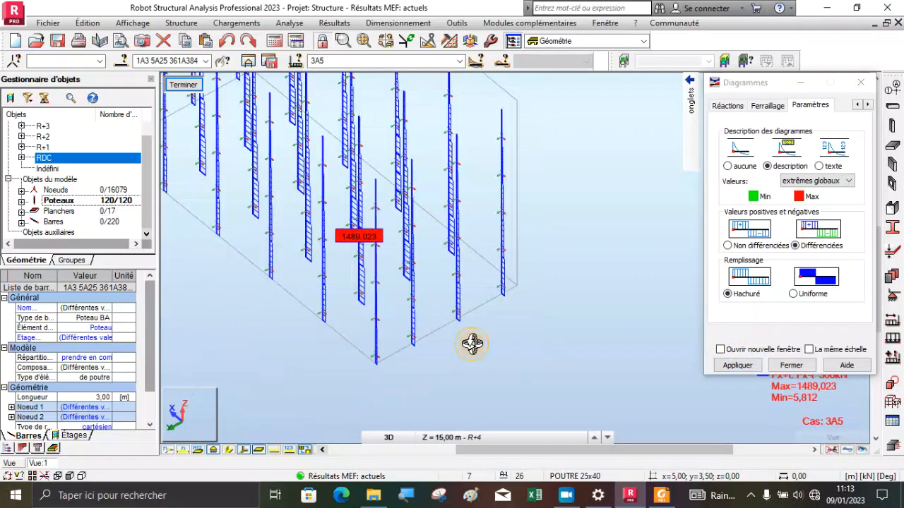
Label the columns' Fx diagrams with local extremes (extrêmes locaux)
scroll(395, 304, up, 3)
drag(400, 304, 436, 281)
scroll(332, 198, up, 4)
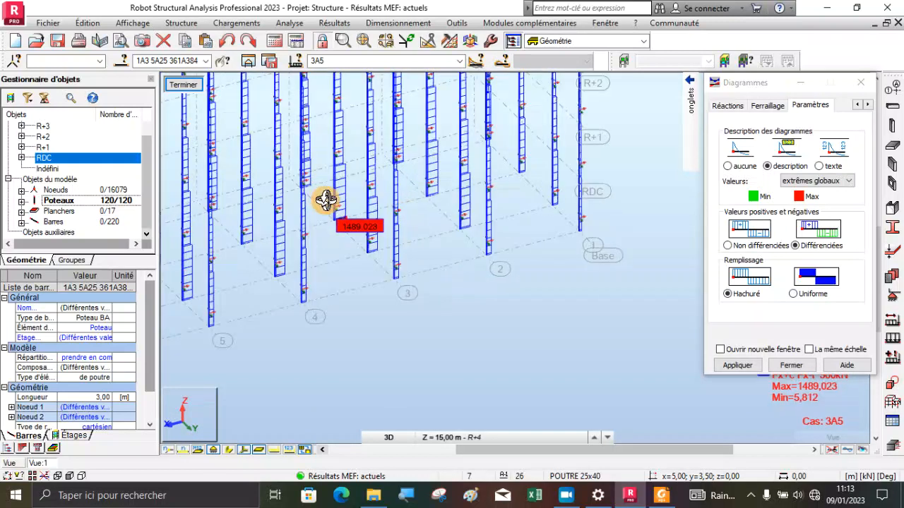
click(817, 181)
click(823, 201)
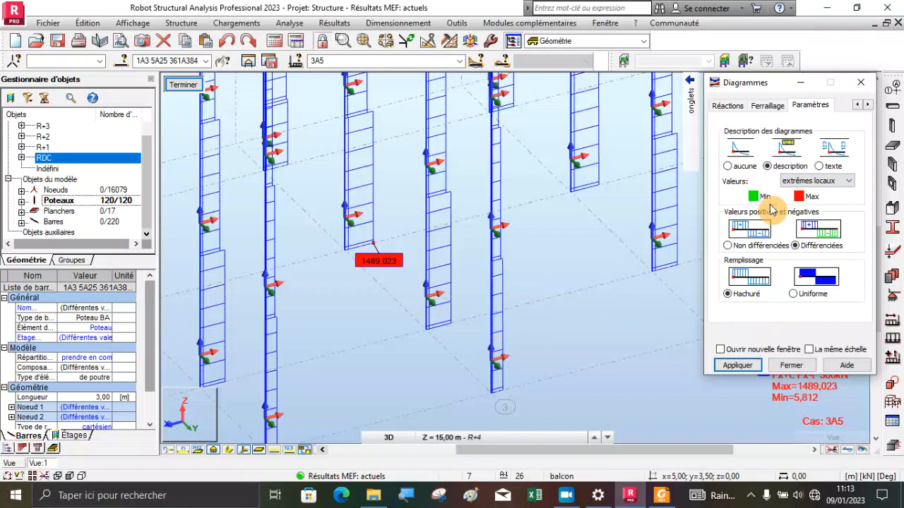
click(734, 366)
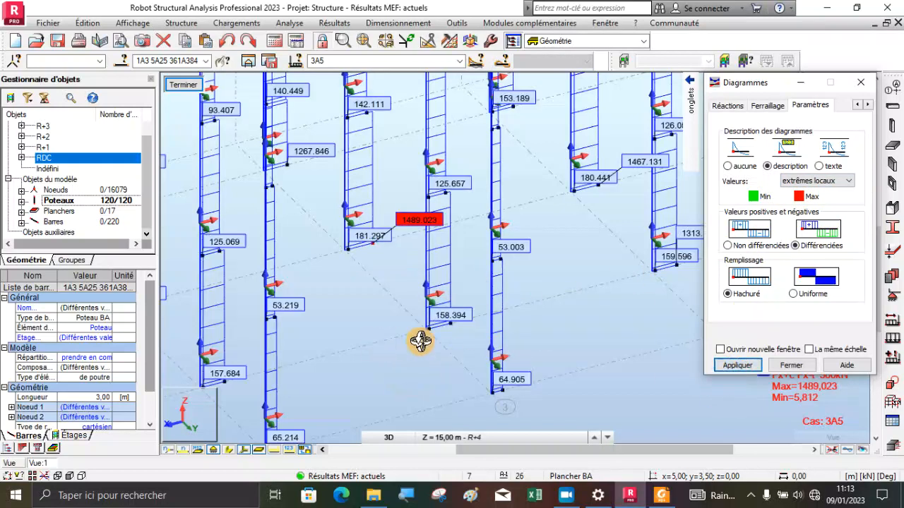
Examine the local Fx values on the columns, closing in on the base of the column at axis D
scroll(420, 342, down, 3)
scroll(451, 364, down, 2)
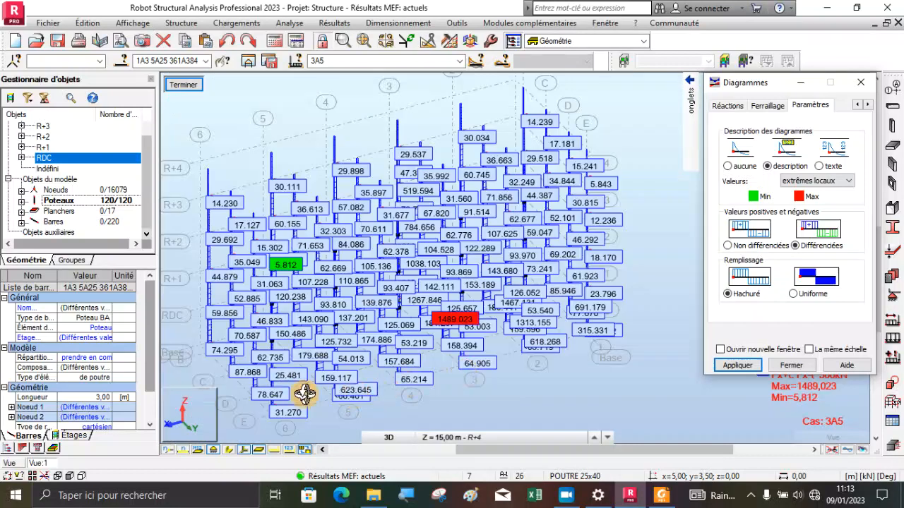
scroll(251, 383, up, 5)
scroll(253, 381, up, 3)
scroll(292, 383, down, 3)
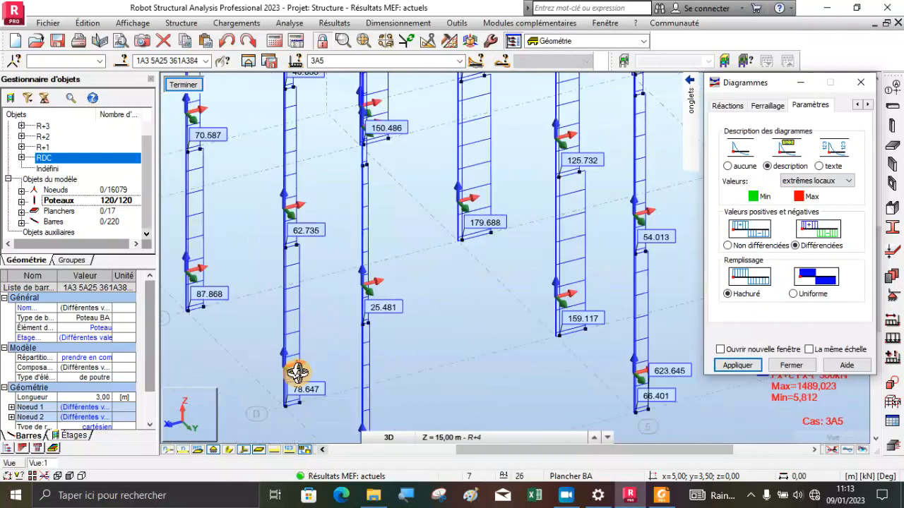
scroll(293, 397, up, 4)
scroll(279, 403, up, 3)
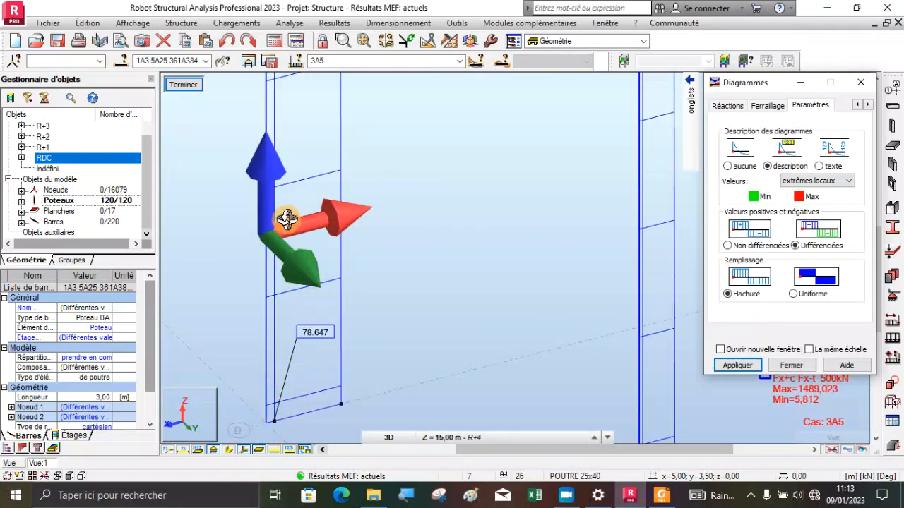
scroll(313, 247, down, 1)
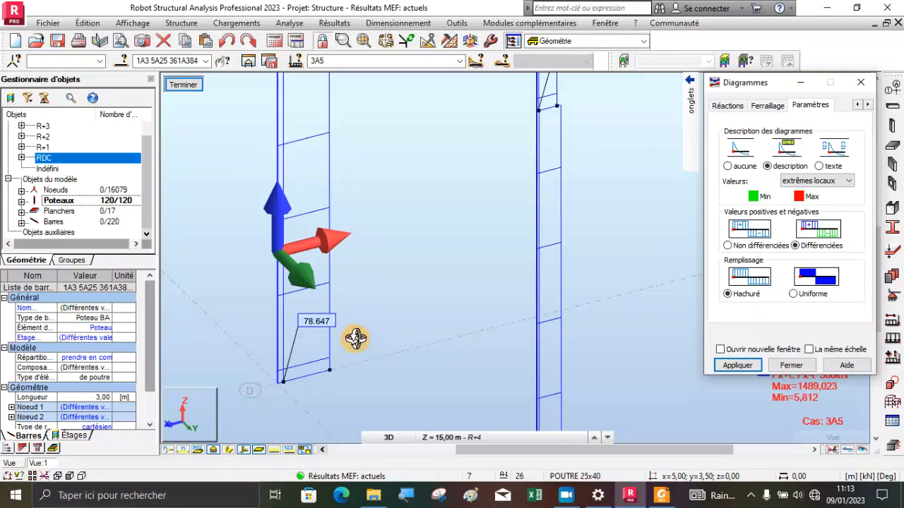
scroll(339, 332, up, 1)
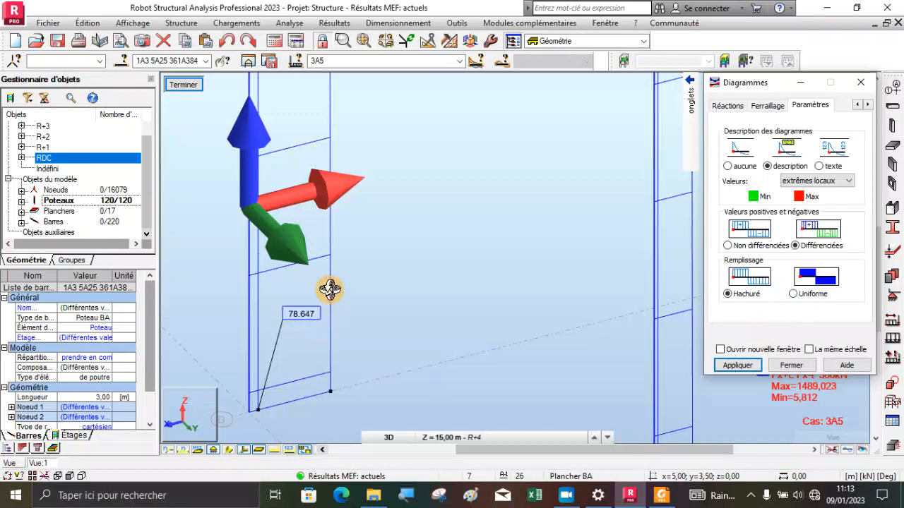
scroll(319, 309, down, 3)
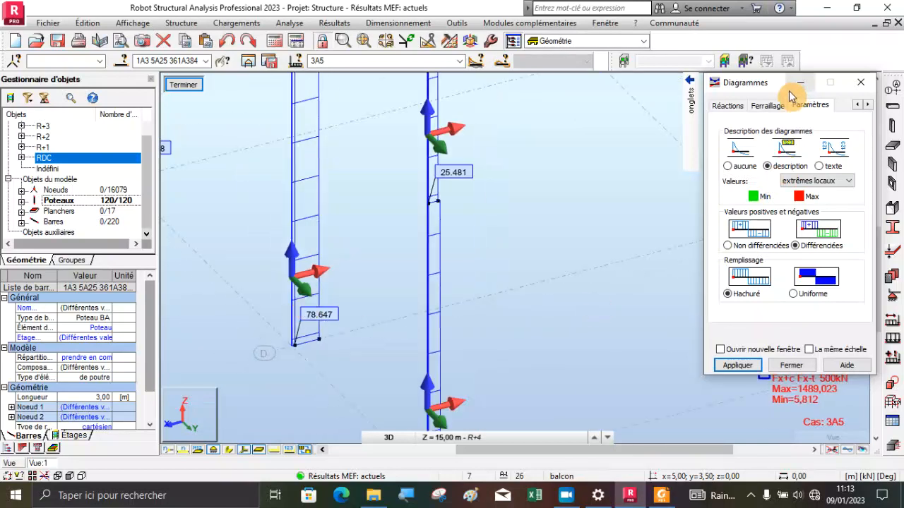
Move the diagram settings clear of the model and examine the Fx labels at the base of the corner column at axes E and 6
drag(751, 79, 705, 42)
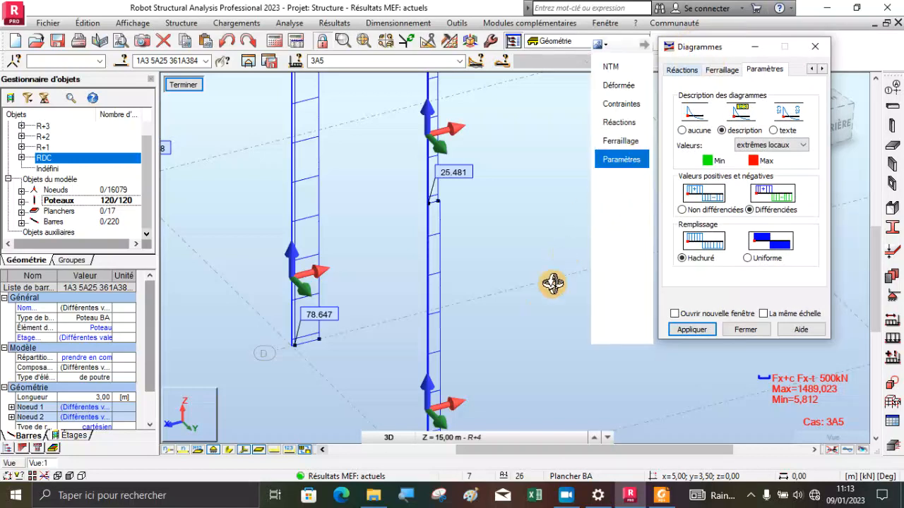
scroll(410, 276, down, 3)
scroll(418, 280, down, 1)
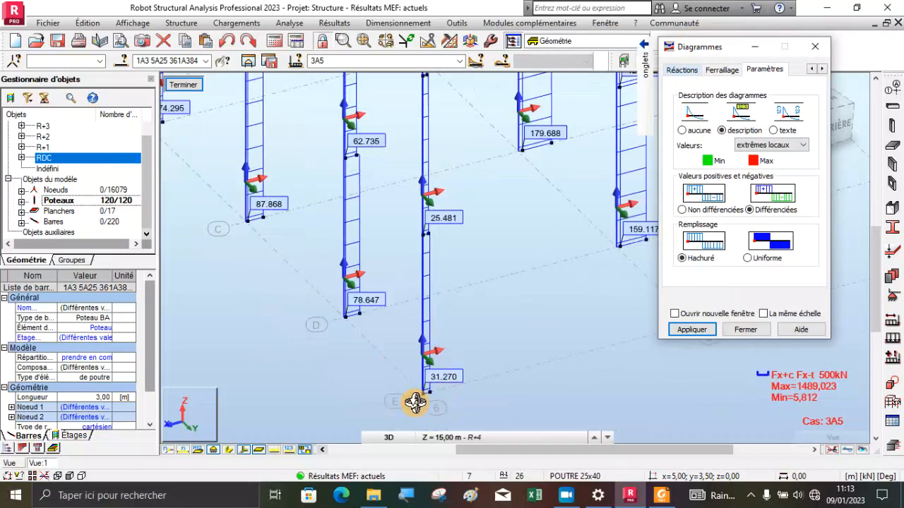
scroll(426, 400, up, 4)
scroll(377, 284, down, 3)
scroll(421, 338, up, 3)
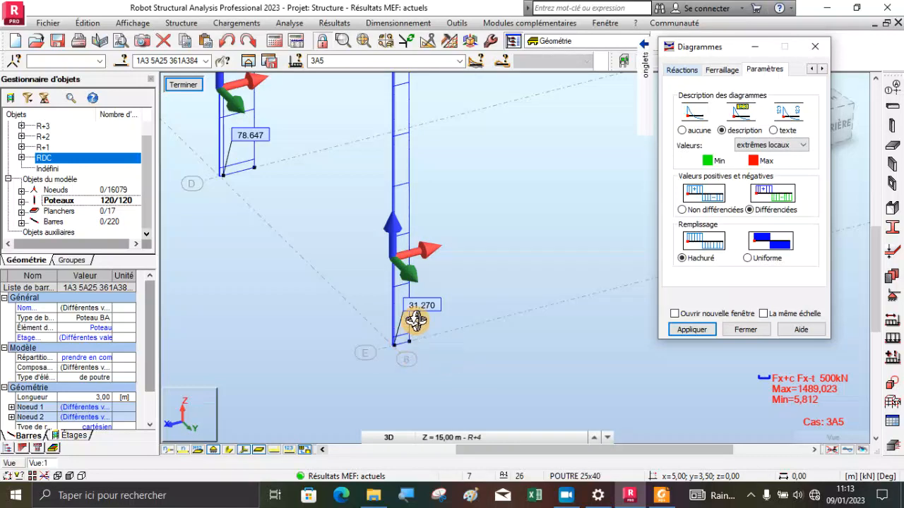
scroll(415, 309, up, 3)
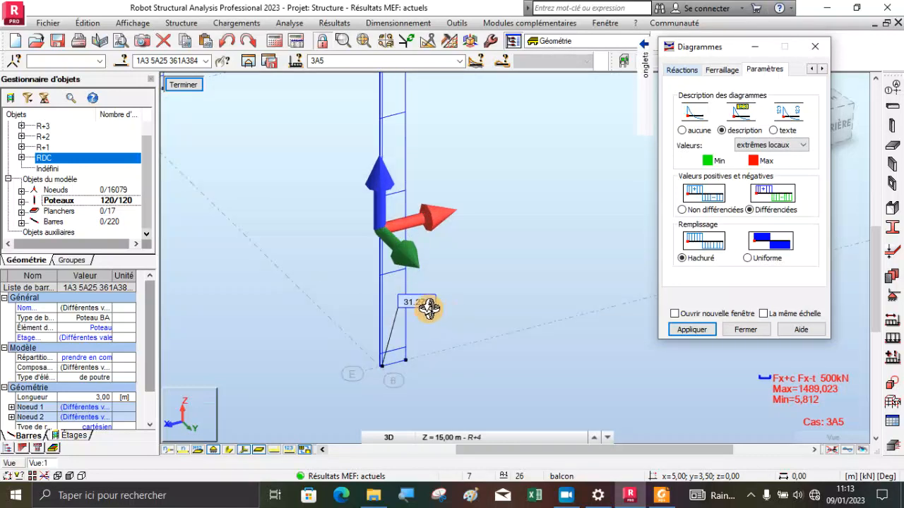
scroll(365, 347, down, 5)
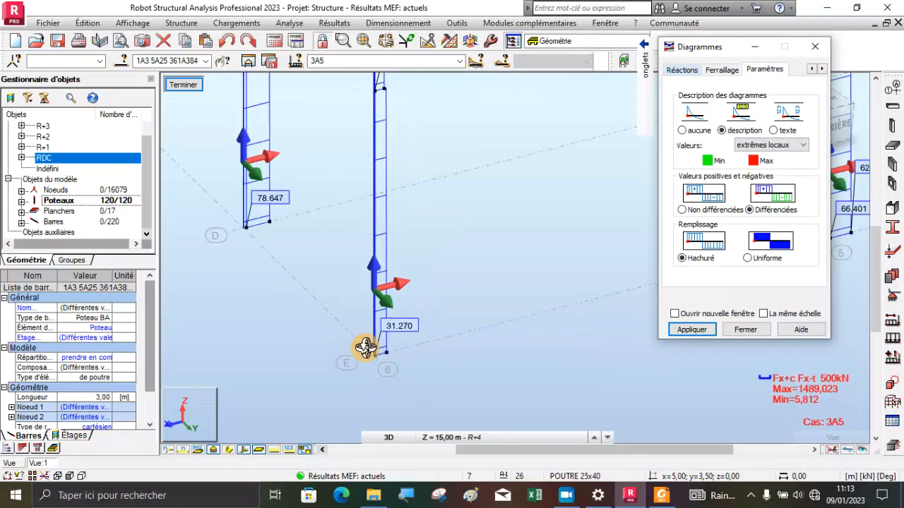
scroll(355, 348, down, 3)
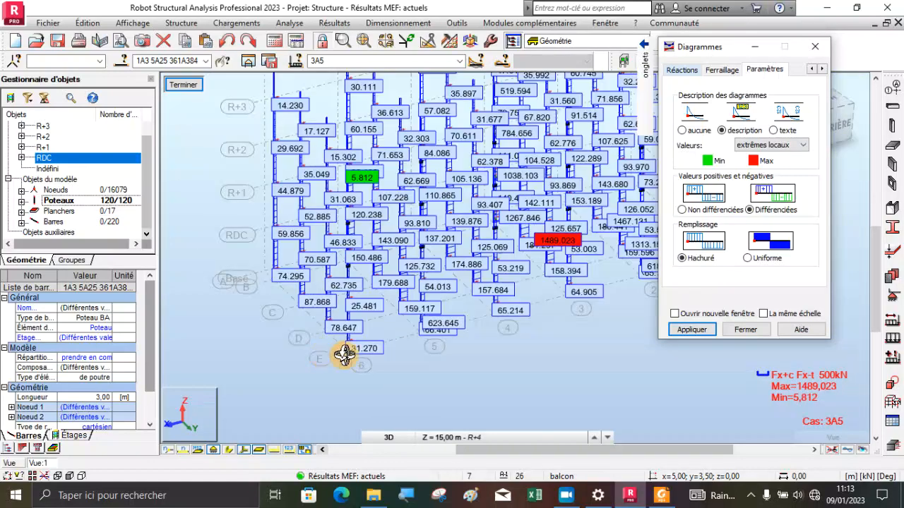
scroll(303, 303, down, 1)
Inspect the base of the column carrying the maximum Fx and set the displayed load case to 4 : ELU
scroll(515, 258, up, 8)
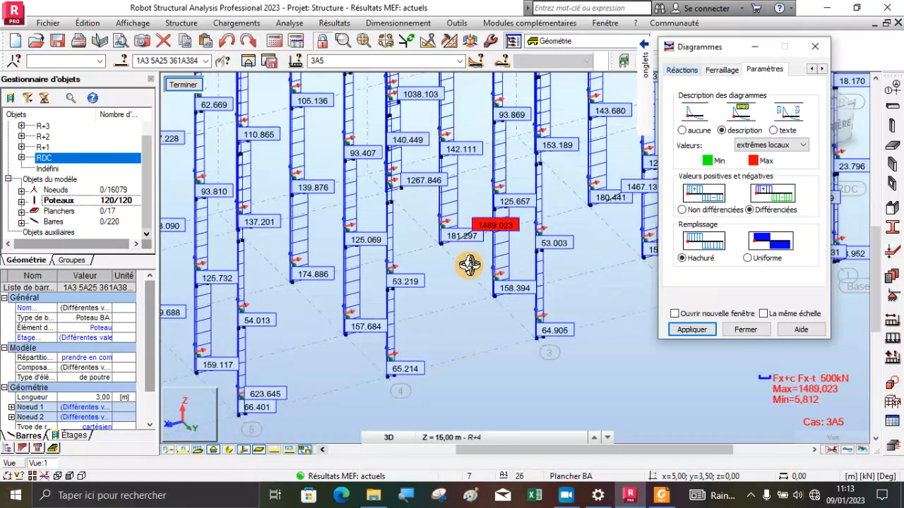
scroll(459, 263, up, 1)
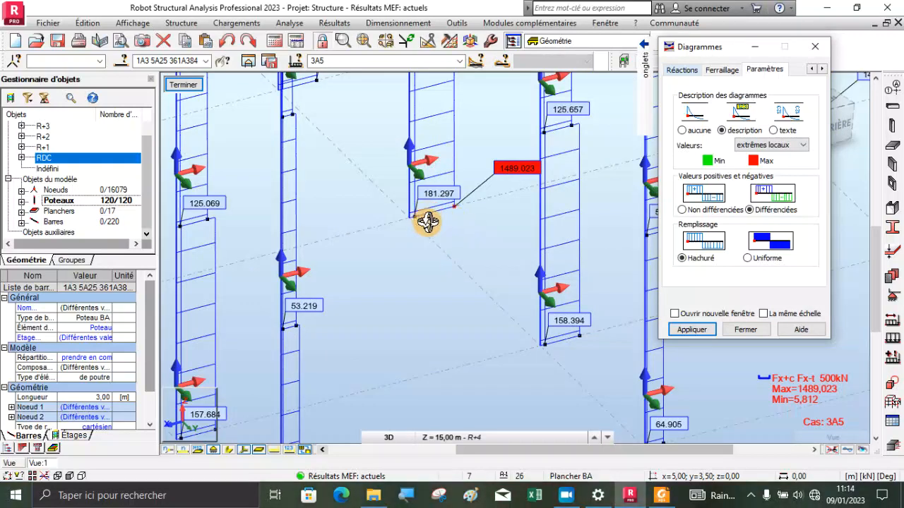
scroll(427, 223, down, 1)
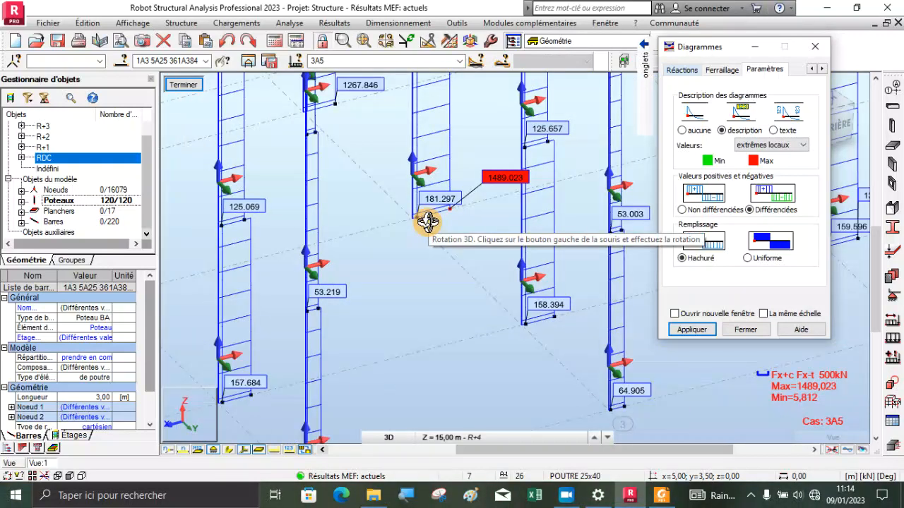
scroll(454, 215, up, 1)
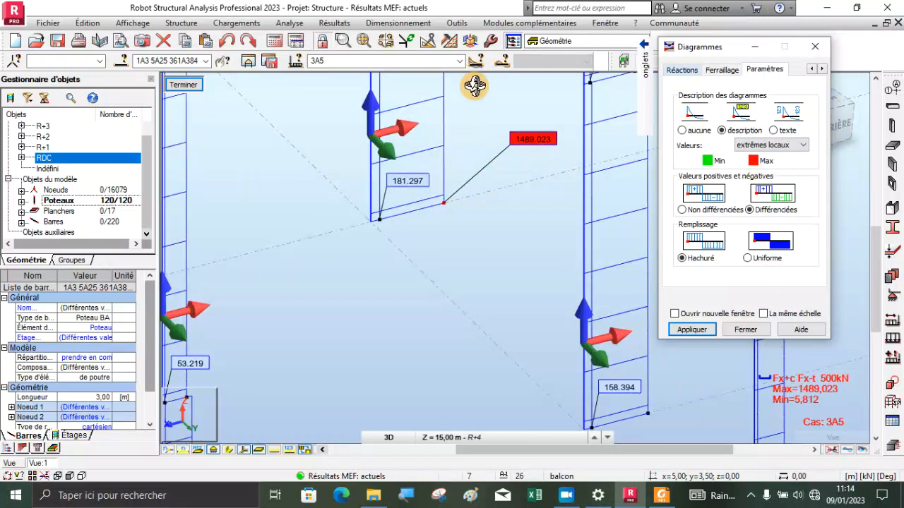
click(461, 63)
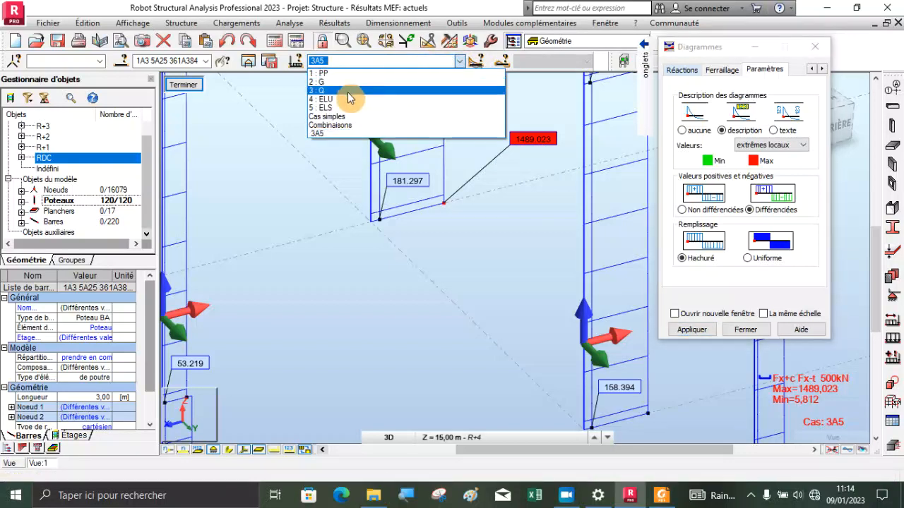
click(338, 100)
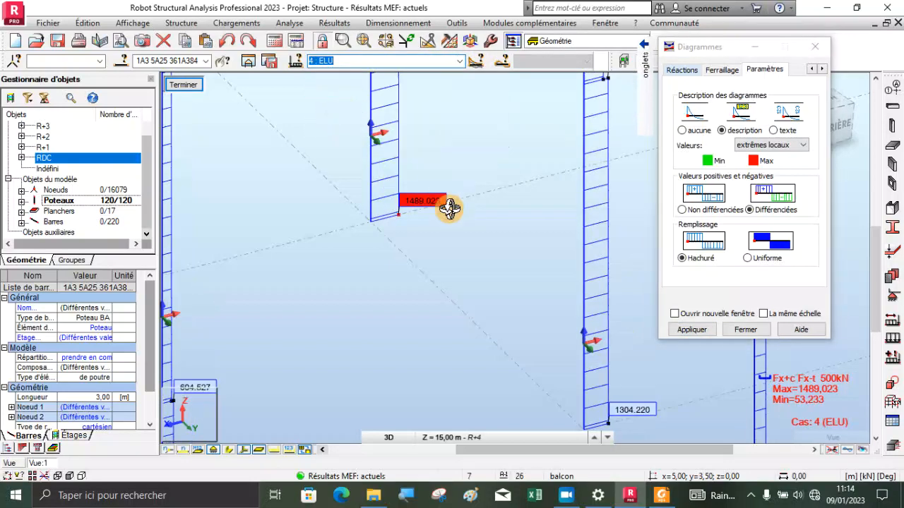
Examine the ELU Fx values at the base of the most heavily loaded column and across the neighbouring columns
scroll(450, 207, down, 3)
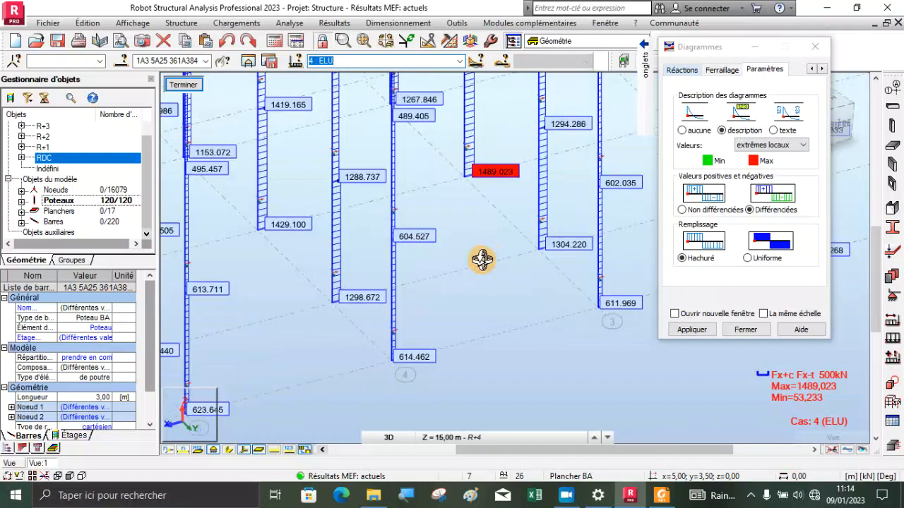
scroll(455, 182, up, 3)
scroll(460, 185, up, 2)
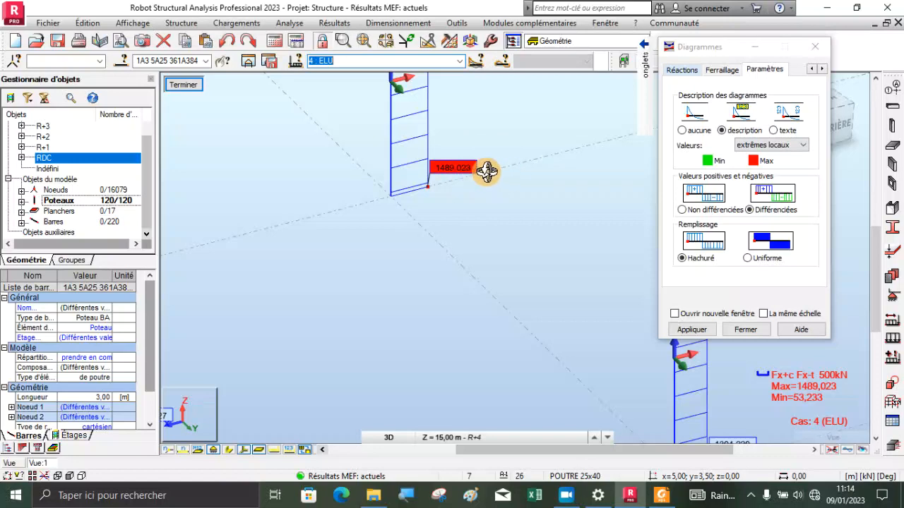
scroll(459, 189, down, 1)
scroll(489, 181, down, 2)
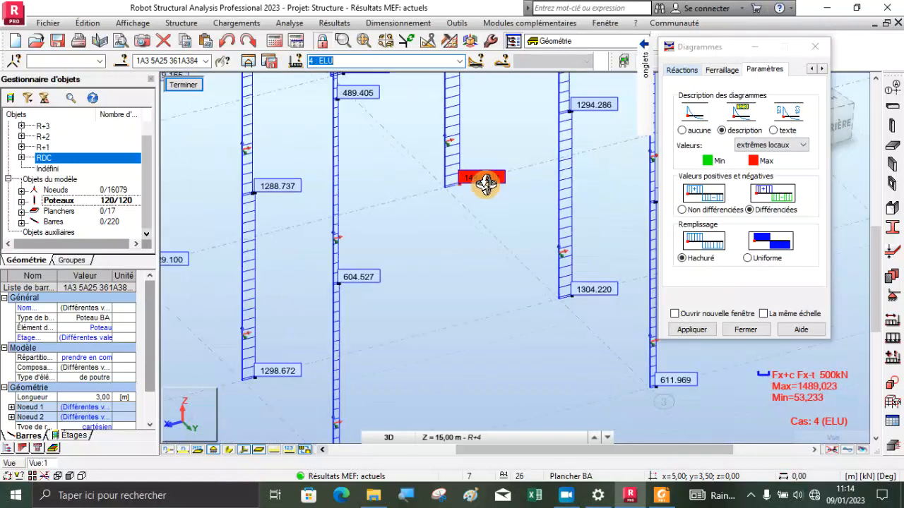
scroll(468, 185, down, 2)
scroll(430, 237, down, 2)
scroll(418, 257, down, 2)
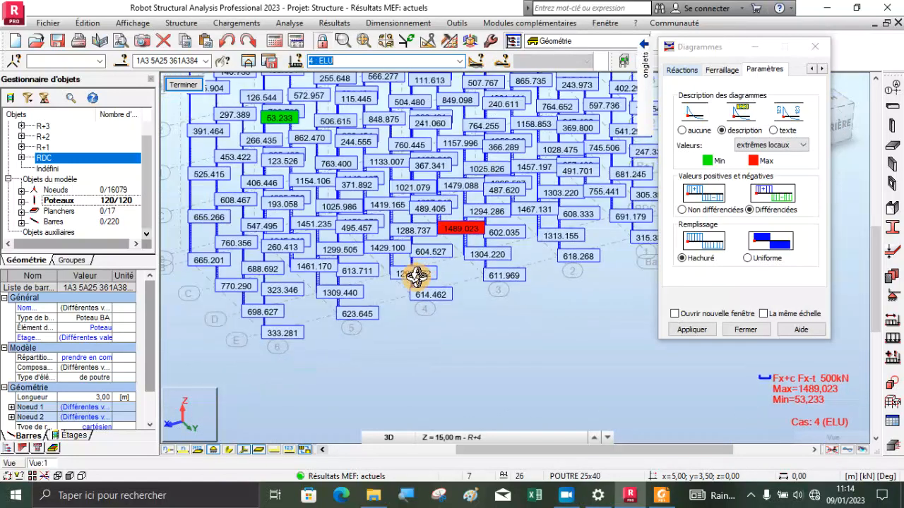
Examine the ELU Fx values at the bases of the columns around axes D, E and 6
scroll(249, 336, up, 4)
scroll(268, 320, up, 1)
scroll(268, 320, up, 2)
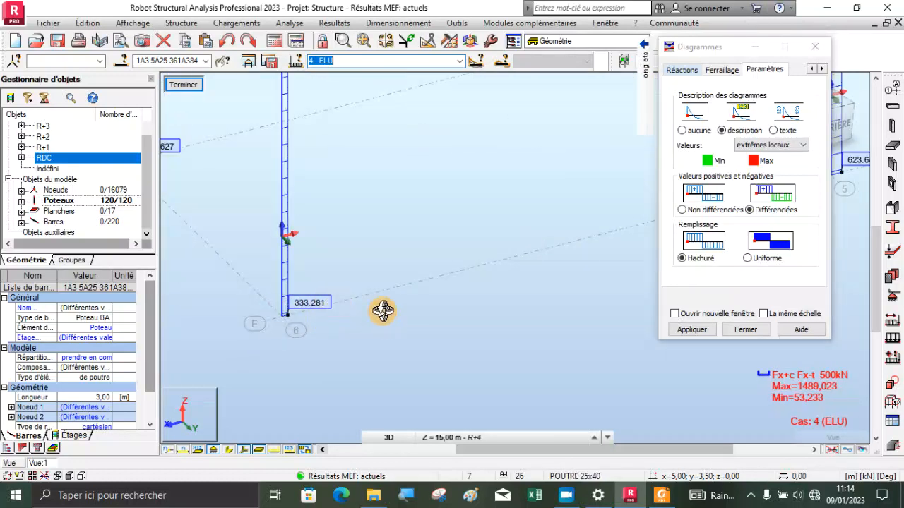
scroll(385, 315, down, 1)
scroll(408, 321, down, 1)
scroll(272, 252, up, 2)
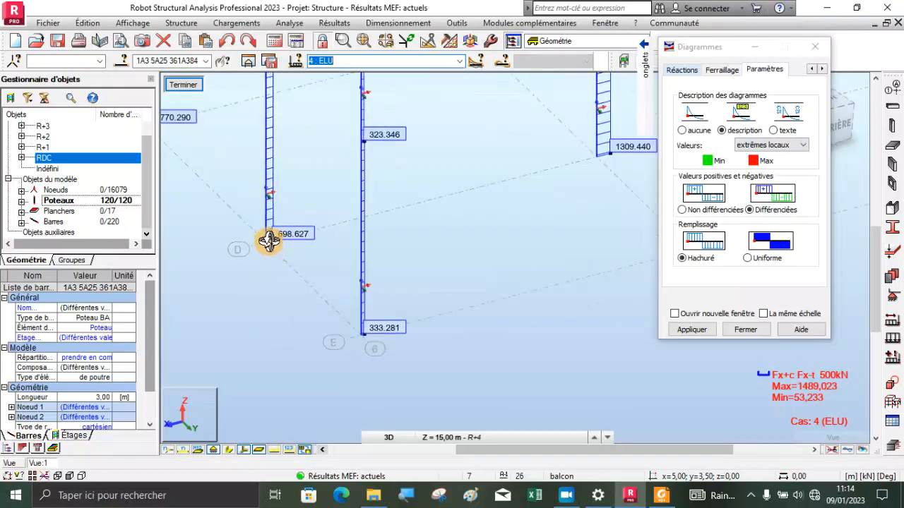
scroll(289, 239, down, 3)
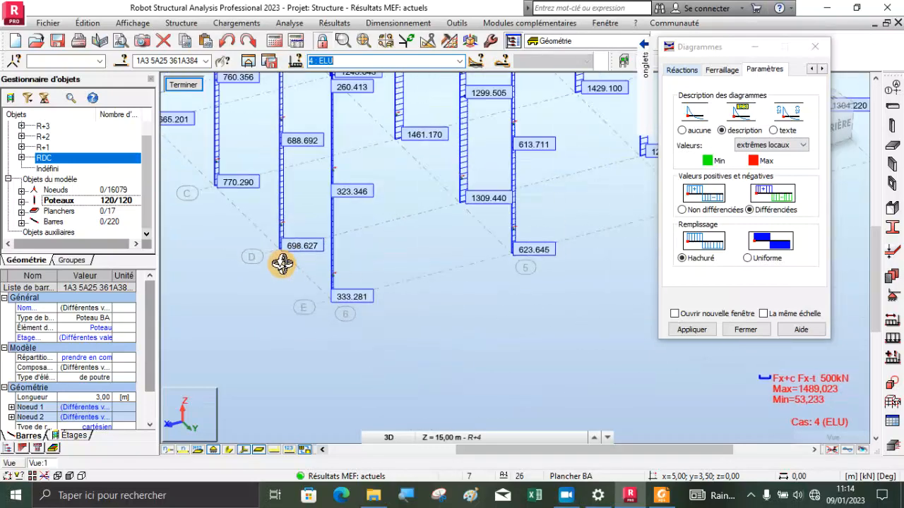
Restore global extremes (extrêmes globaux) as the labels on the columns' ELU Fx diagrams
drag(319, 309, 408, 302)
scroll(437, 261, up, 2)
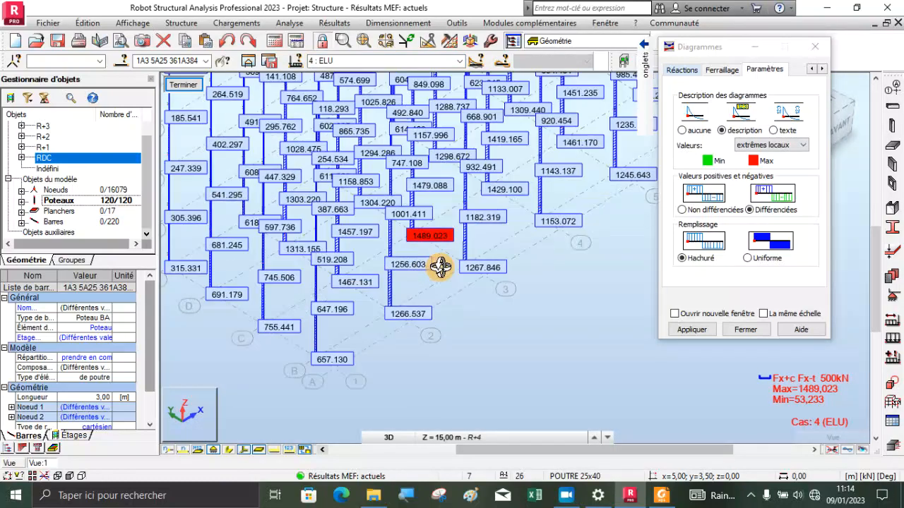
click(791, 146)
click(766, 176)
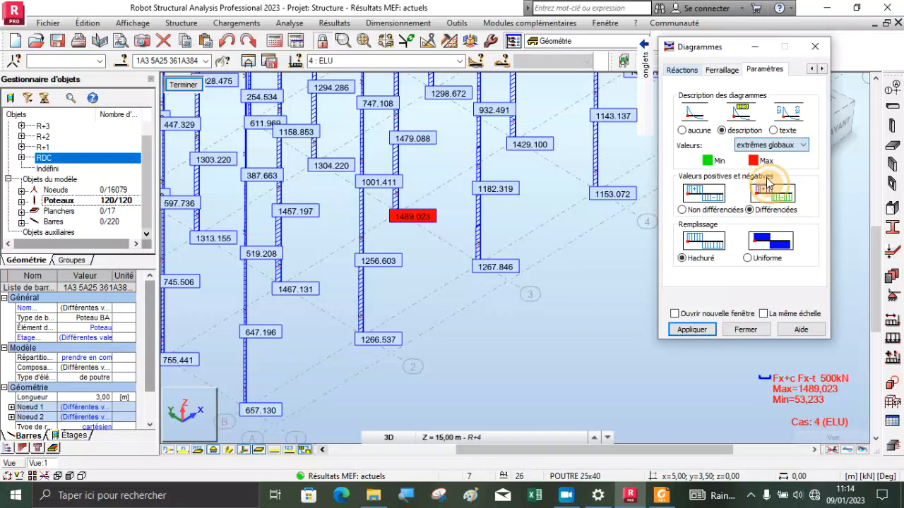
click(692, 332)
scroll(413, 256, down, 2)
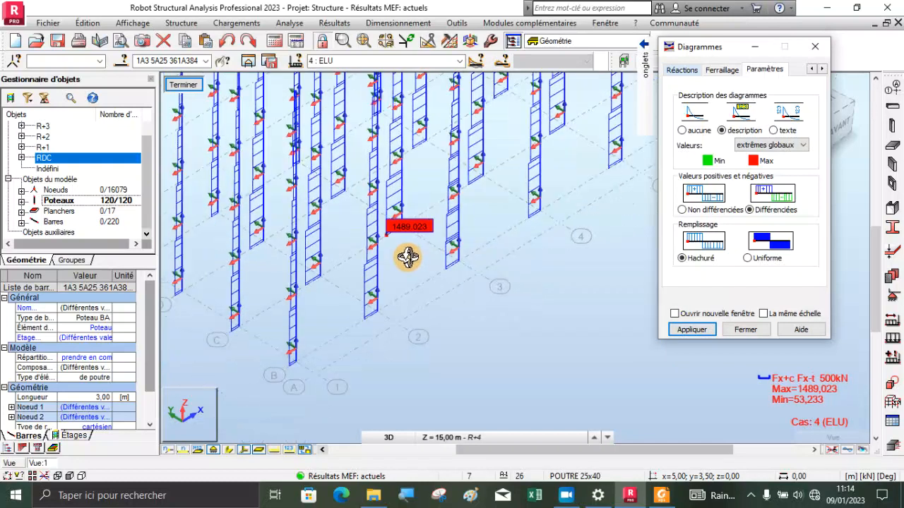
Leave the 3D rotation mode and select the ground-floor column with the maximum ELU Fx to identify its bar number
scroll(407, 240, up, 4)
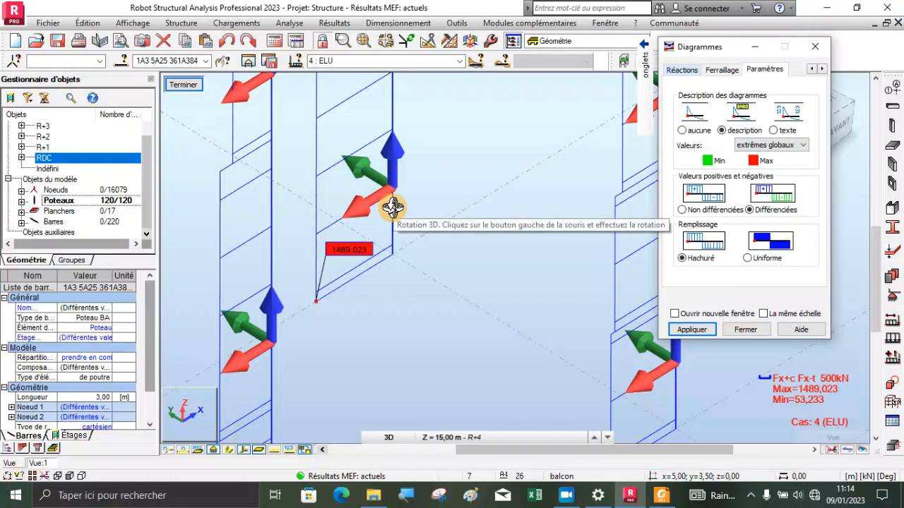
right_click(467, 168)
click(457, 190)
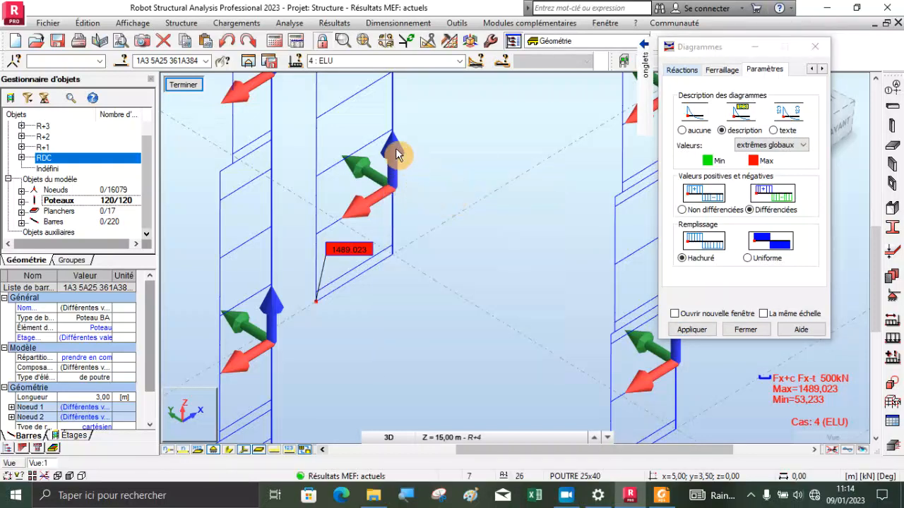
click(394, 111)
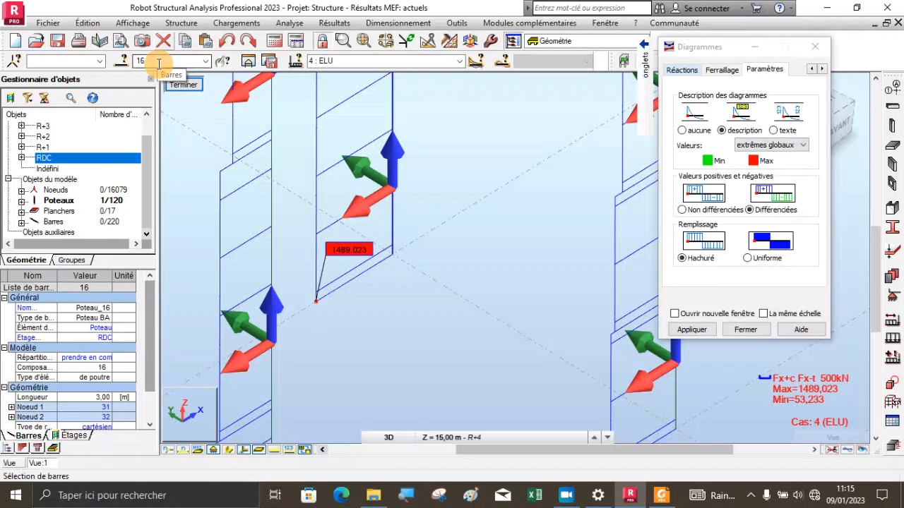
scroll(367, 224, down, 1)
scroll(381, 244, down, 2)
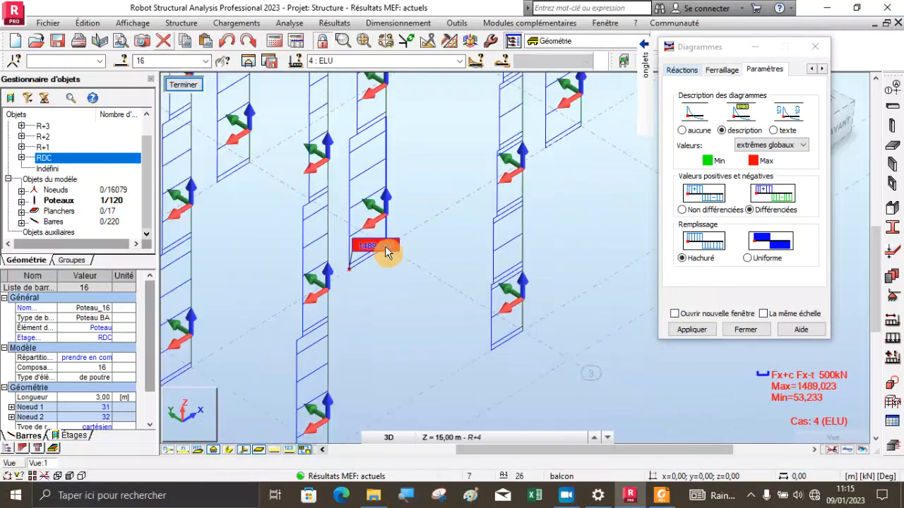
Locate the column with the maximum ELU Fx relative to the grid axes and the whole structure
scroll(399, 188, up, 2)
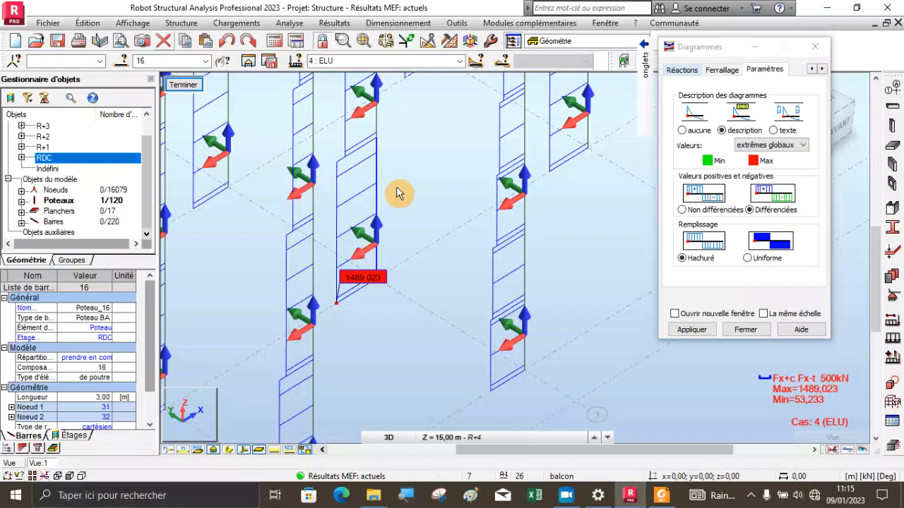
scroll(396, 186, down, 3)
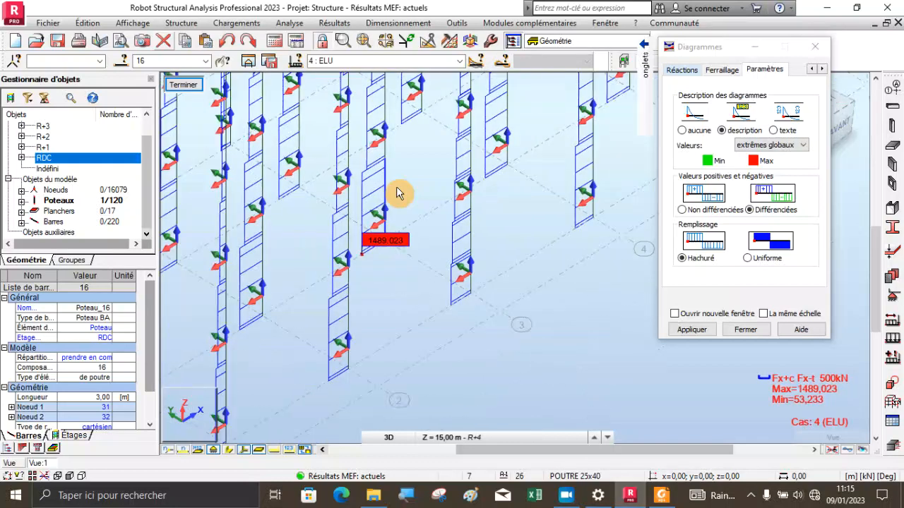
scroll(409, 326, down, 2)
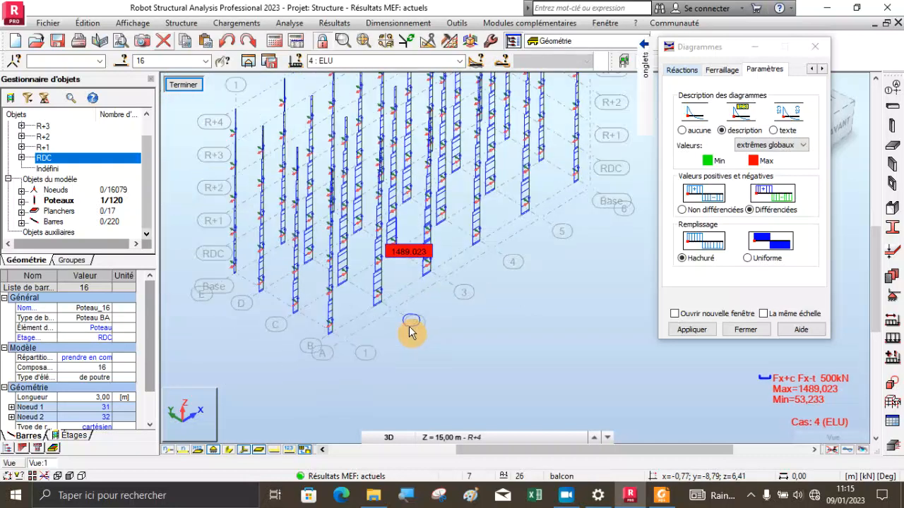
scroll(346, 336, down, 1)
scroll(323, 323, down, 2)
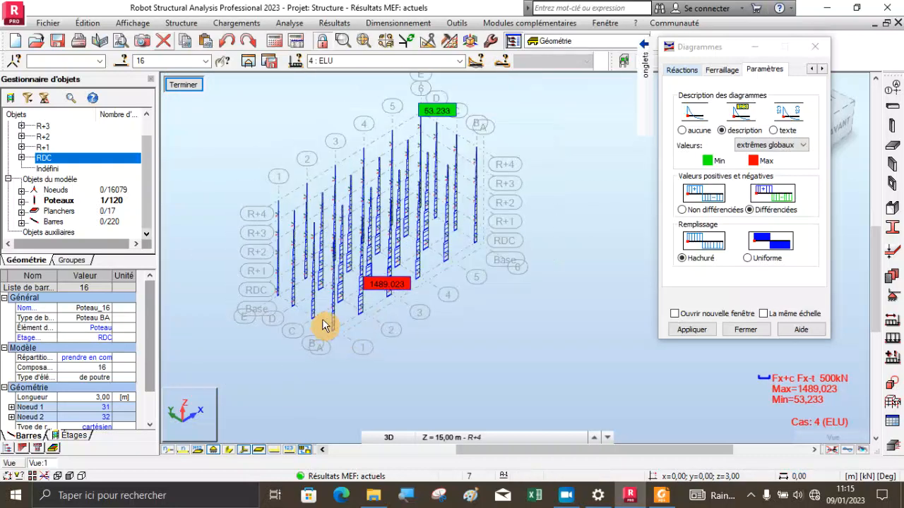
scroll(334, 123, up, 1)
scroll(324, 122, up, 1)
Examine in 3D rotation the minimum ELU Fx at the head of the top-storey column on axis E, level R+4
right_click(323, 124)
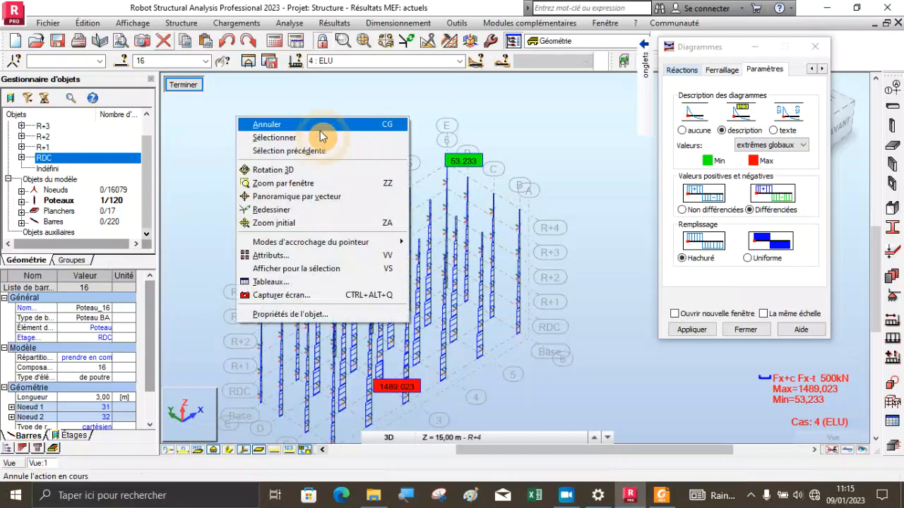
click(297, 172)
drag(355, 248, 231, 244)
scroll(231, 244, up, 5)
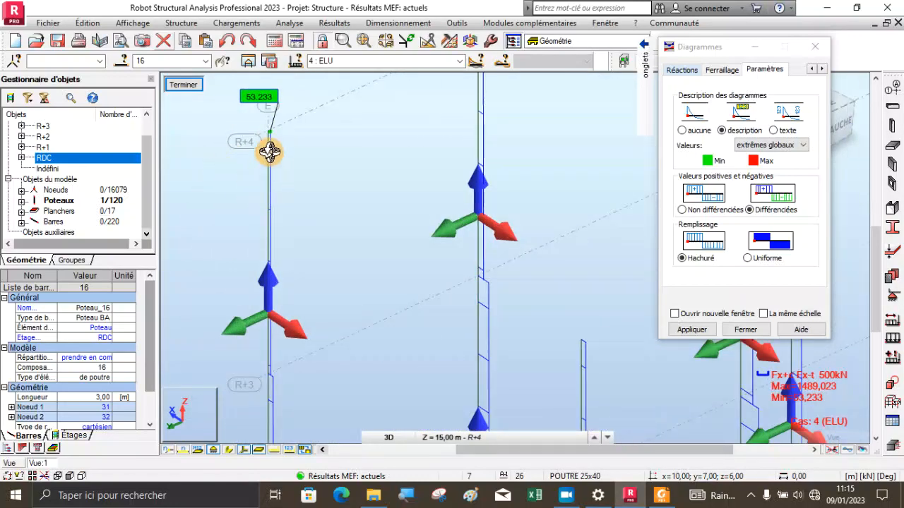
scroll(273, 114, up, 2)
drag(262, 141, 313, 218)
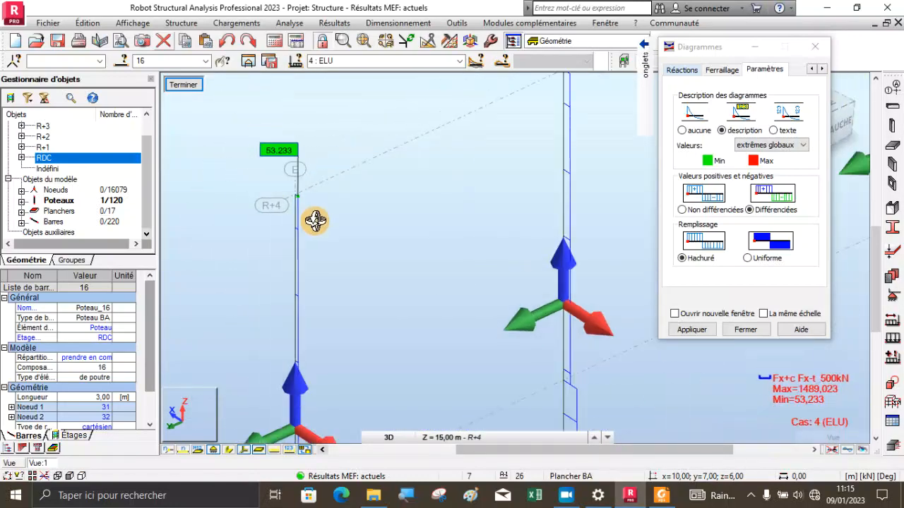
drag(279, 147, 275, 169)
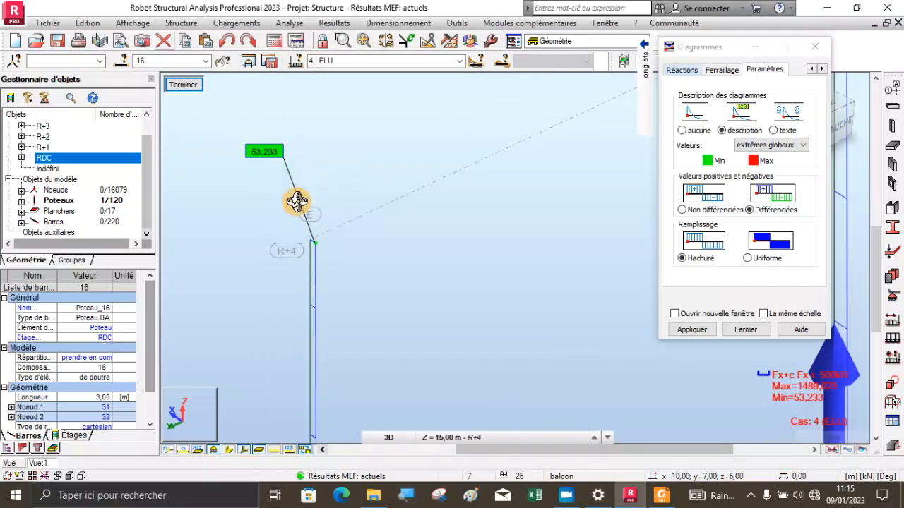
scroll(298, 211, down, 3)
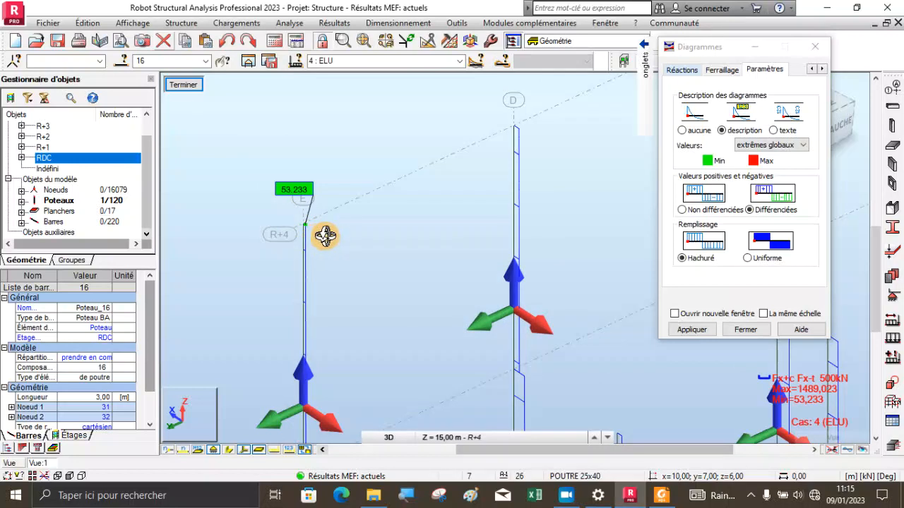
drag(307, 249, 327, 256)
scroll(294, 215, down, 3)
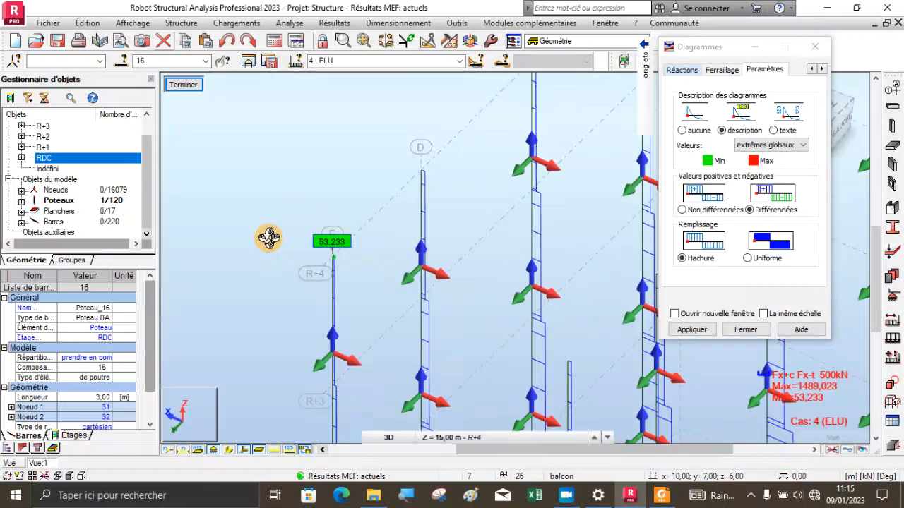
drag(395, 317, 456, 315)
scroll(419, 259, down, 3)
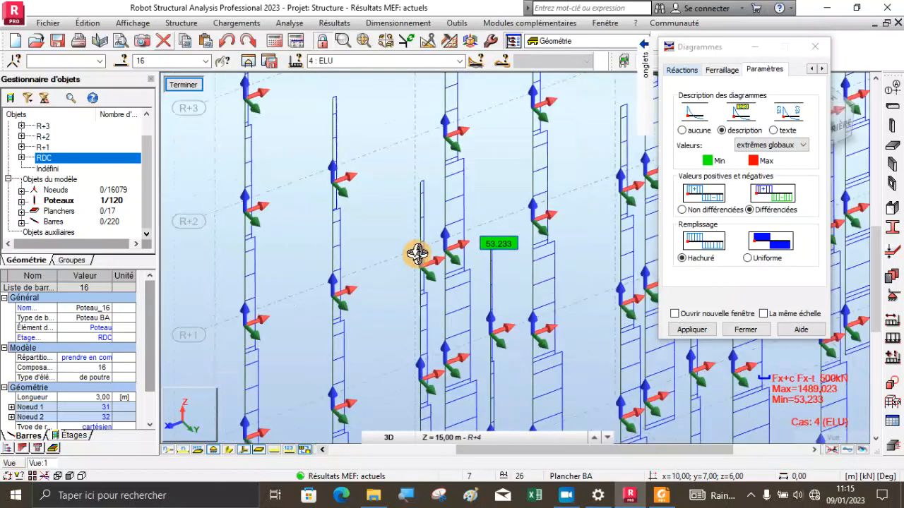
Compare the ELU Fx diagram of the least loaded column with those of the neighbouring columns from the rear side
drag(417, 255, 539, 315)
drag(494, 271, 478, 254)
scroll(478, 254, up, 1)
scroll(492, 264, down, 1)
scroll(485, 252, down, 2)
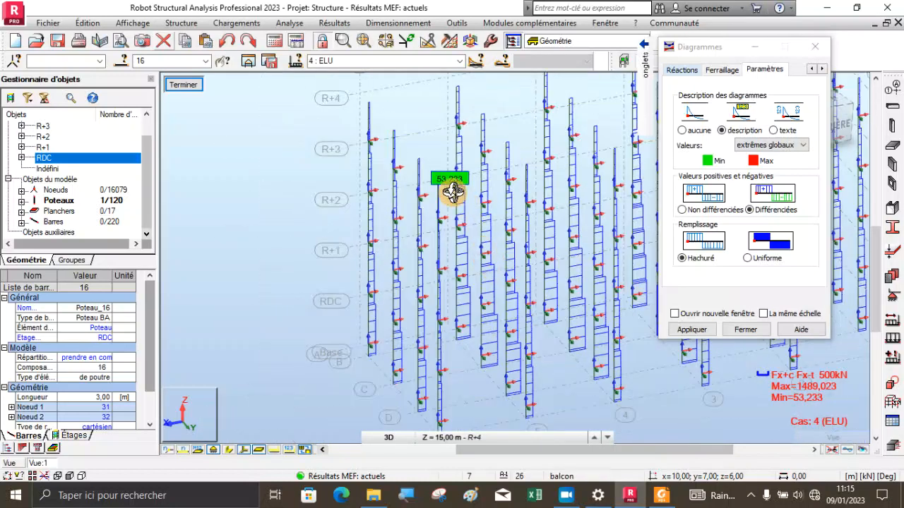
scroll(436, 189, up, 4)
scroll(436, 187, up, 1)
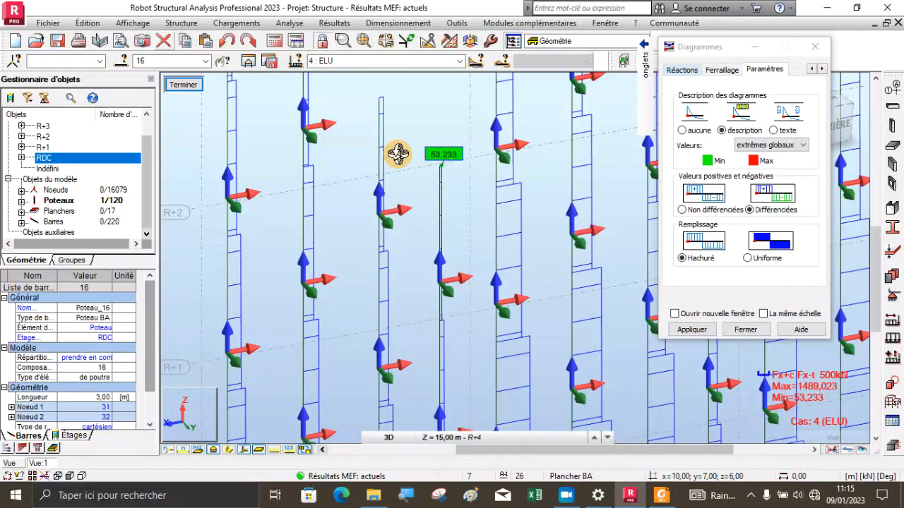
scroll(420, 240, down, 2)
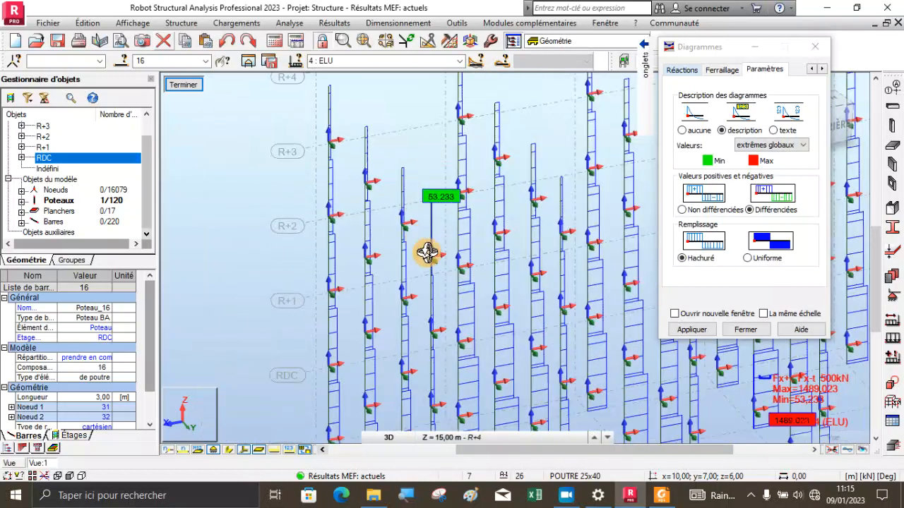
scroll(426, 253, down, 2)
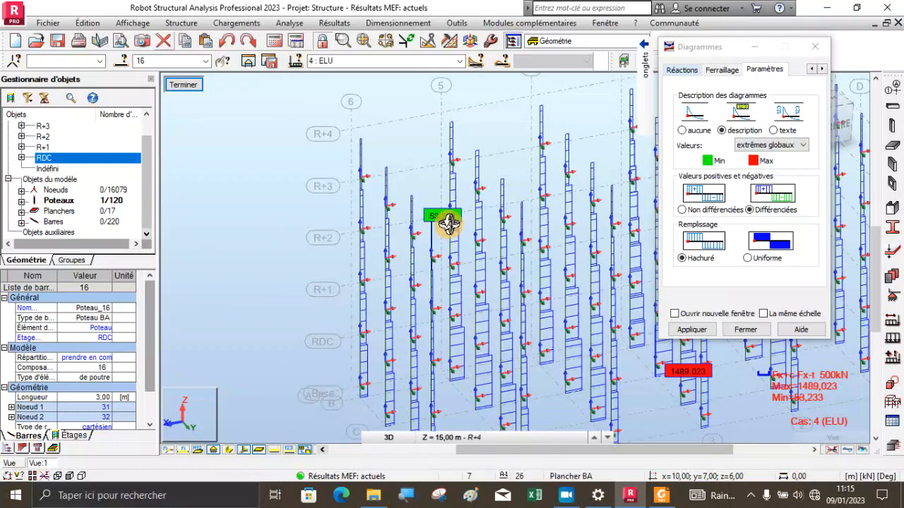
scroll(430, 226, up, 3)
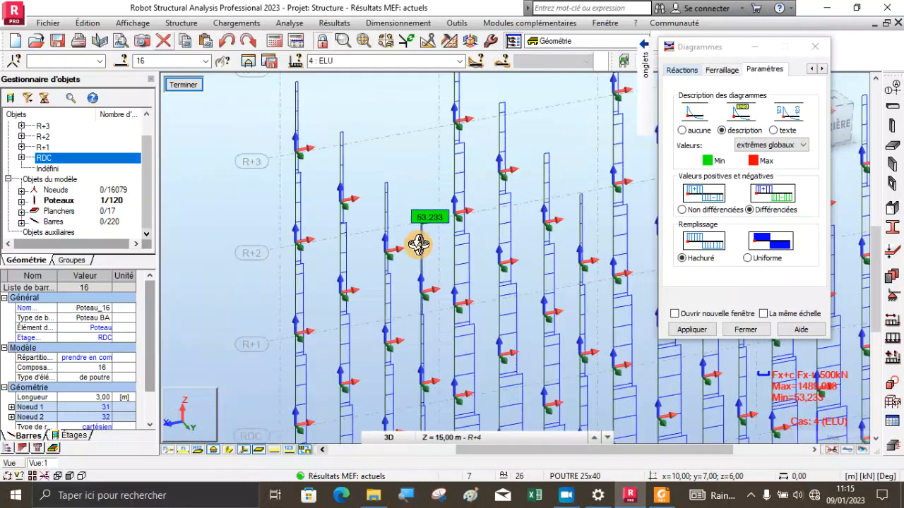
shift+middle_drag(433, 250, 422, 235)
scroll(416, 211, down, 4)
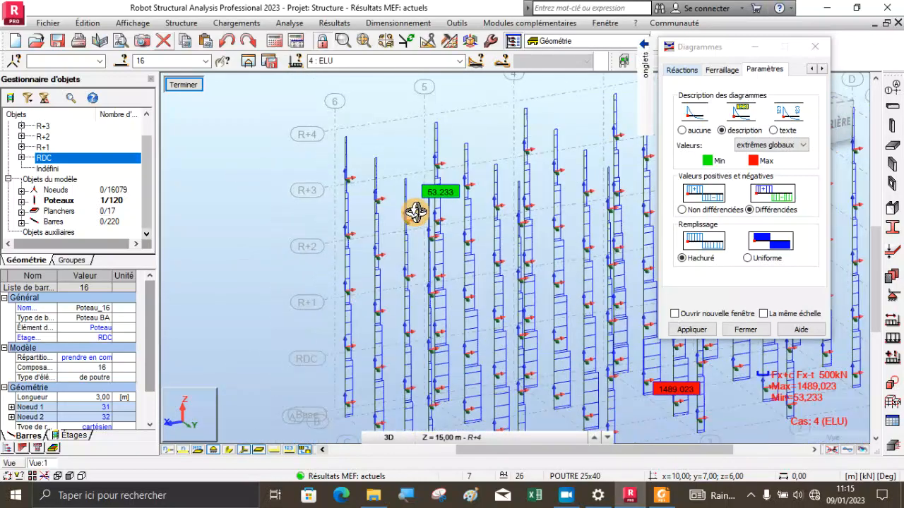
Review the positions of the maximum and minimum ELU Fx columns across the whole building
drag(418, 327, 357, 325)
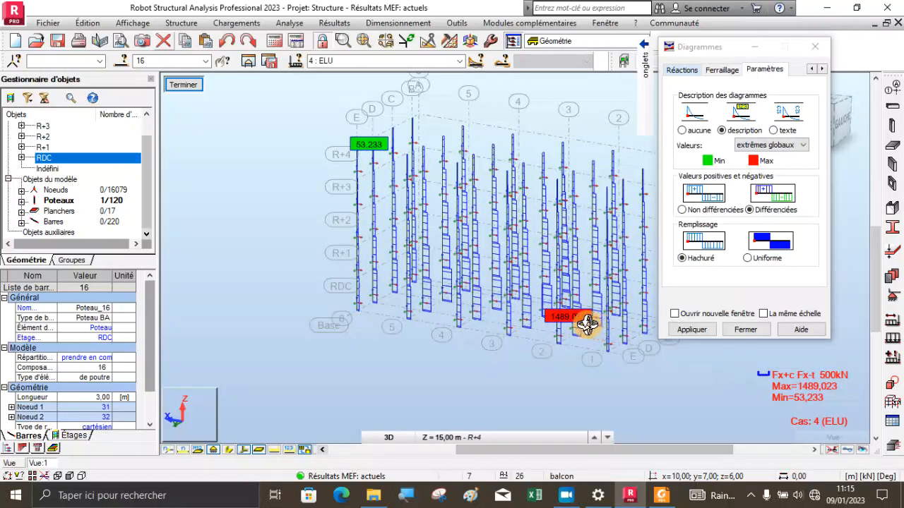
scroll(575, 317, up, 5)
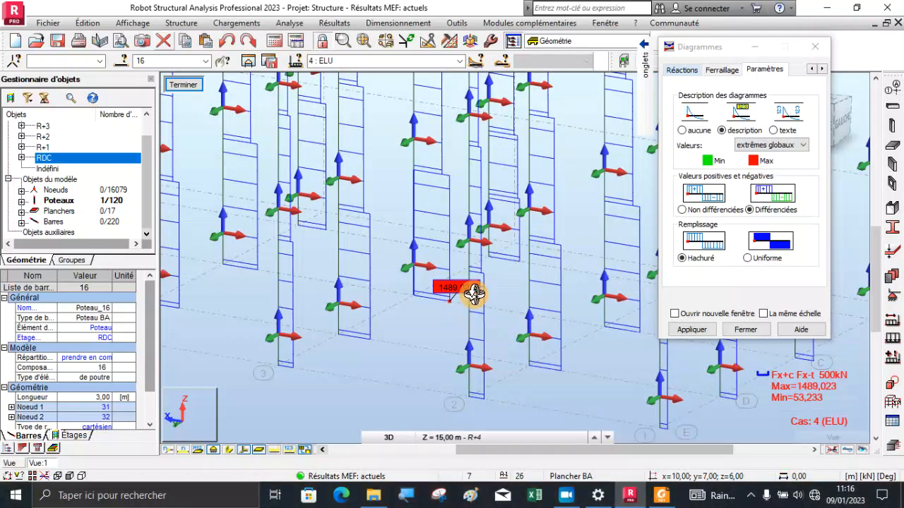
scroll(470, 314, down, 3)
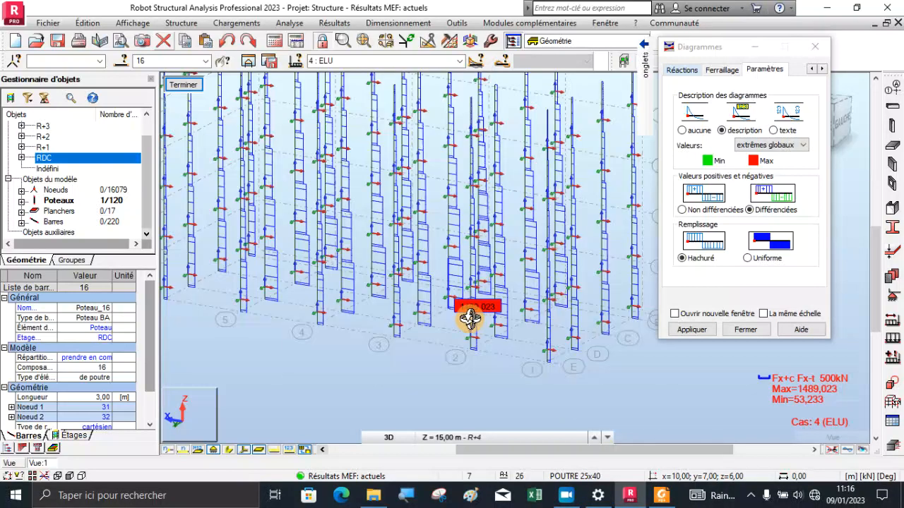
scroll(497, 318, down, 3)
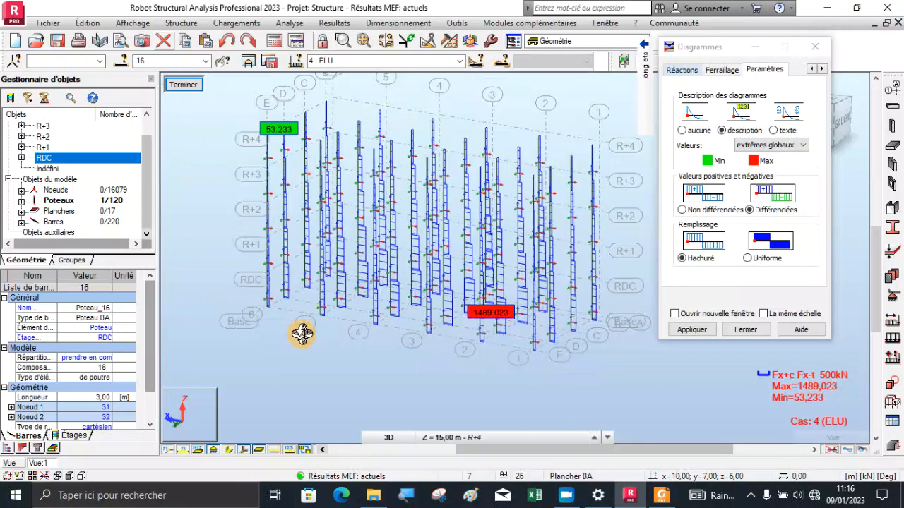
Turn off the Force Fx diagrams on the columns
mouse_move(645, 81)
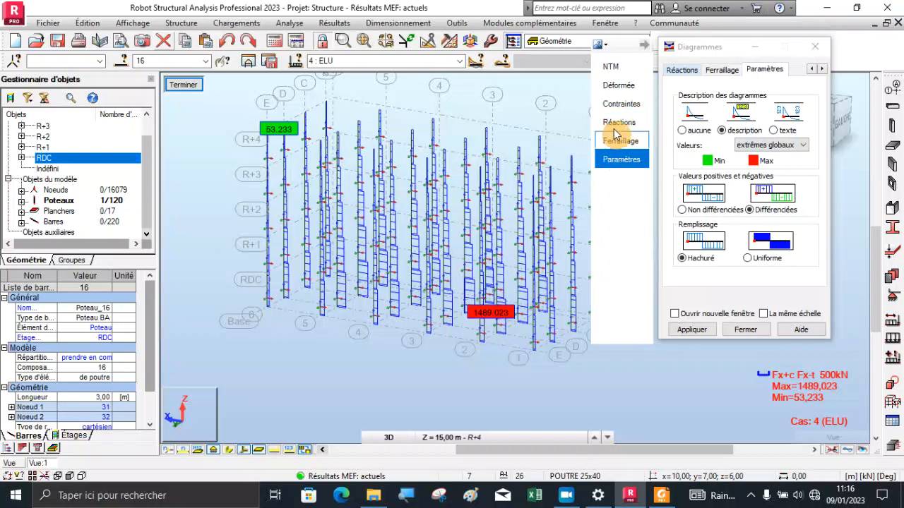
click(605, 73)
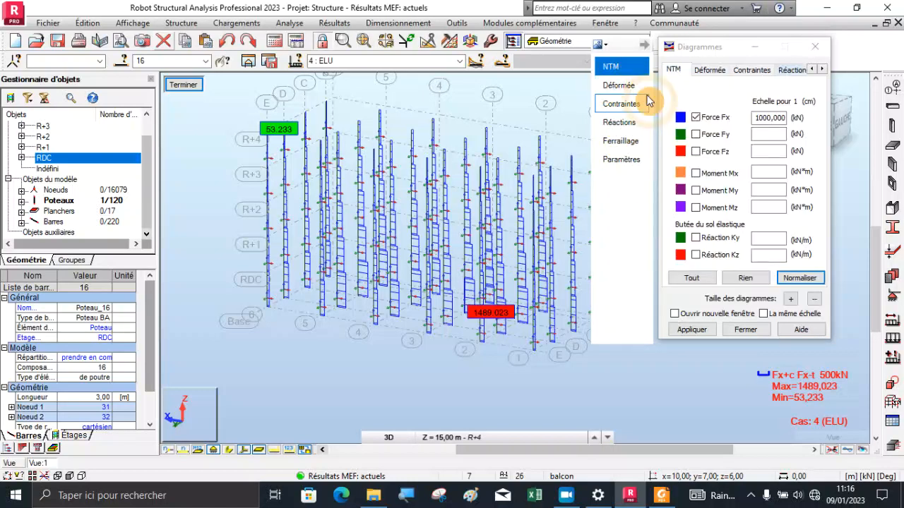
click(695, 117)
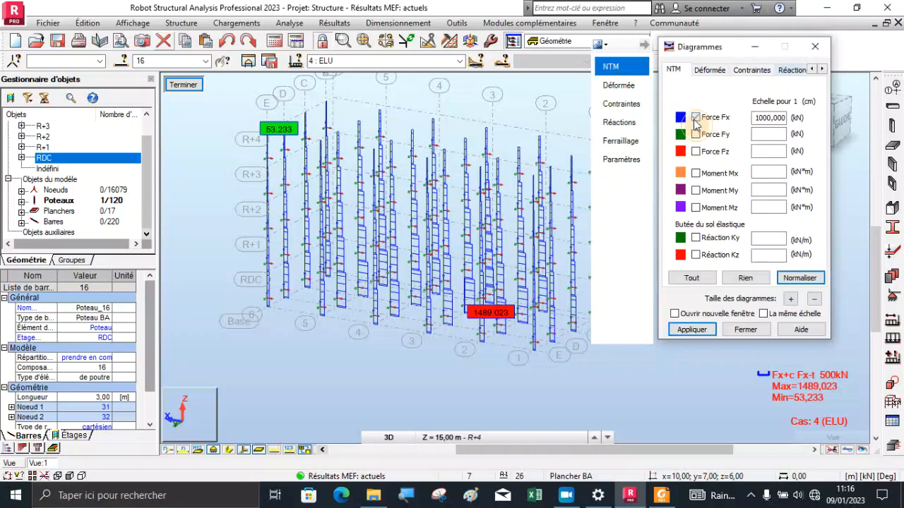
click(696, 330)
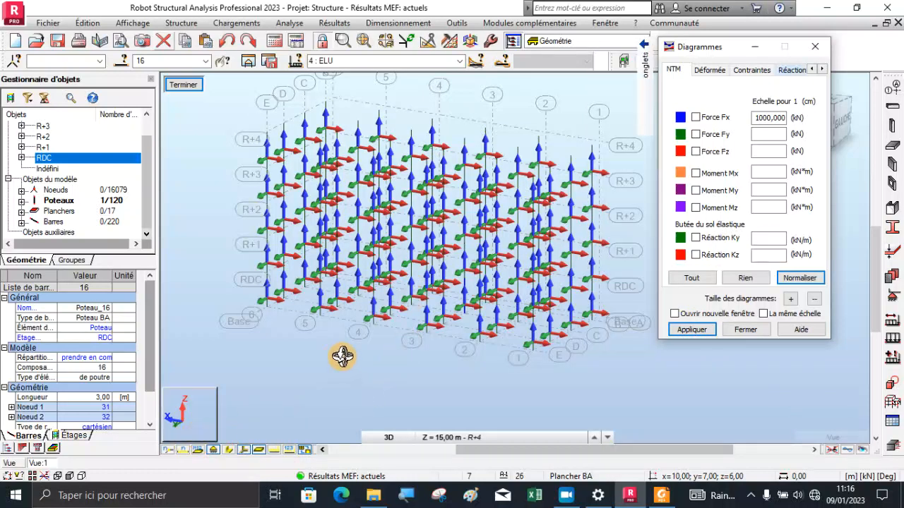
Open the complete support reactions (Réactions) table and show its global extremes (extrêmes globaux)
right_click(211, 189)
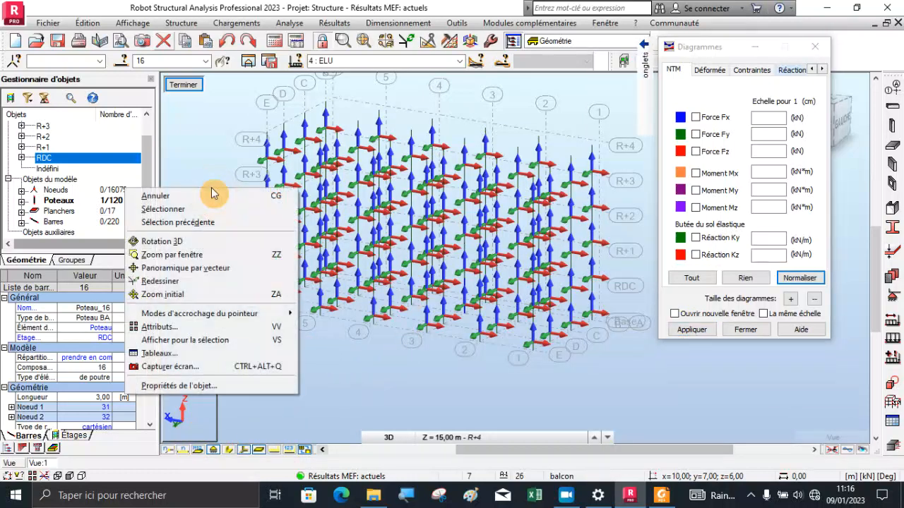
click(179, 353)
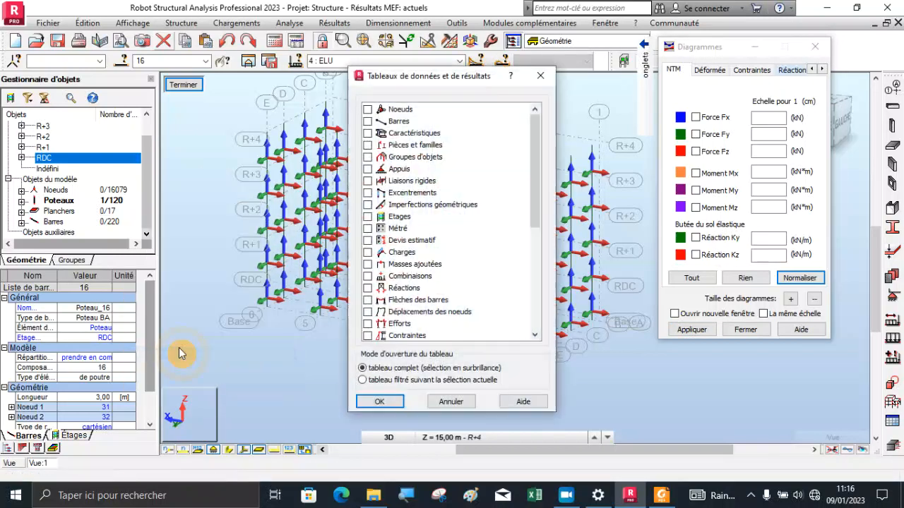
click(367, 288)
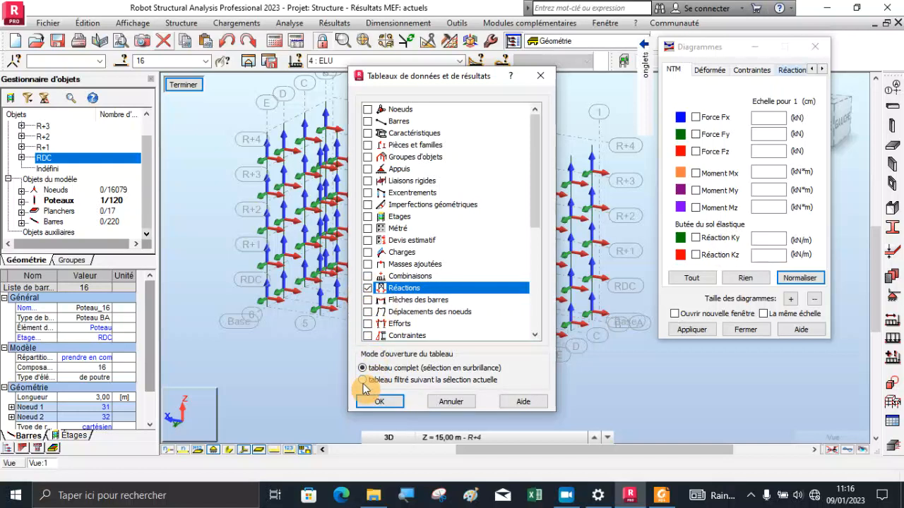
click(378, 401)
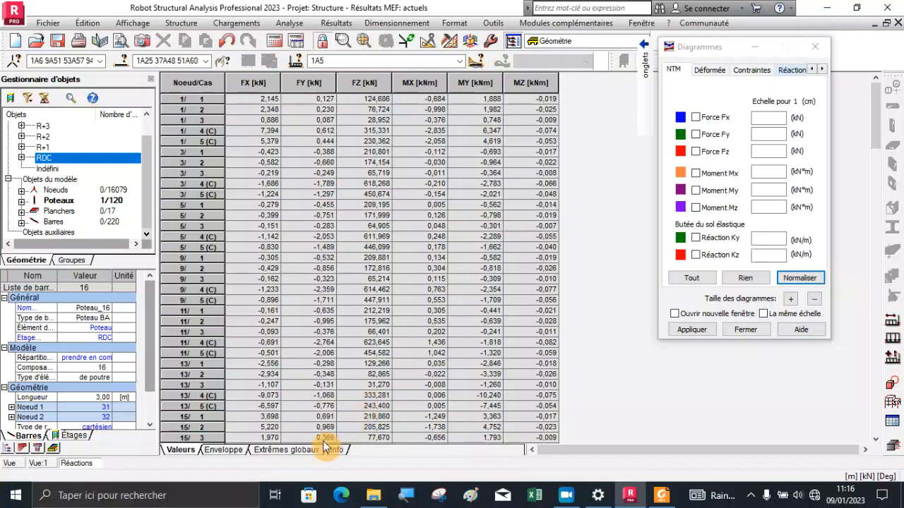
click(300, 450)
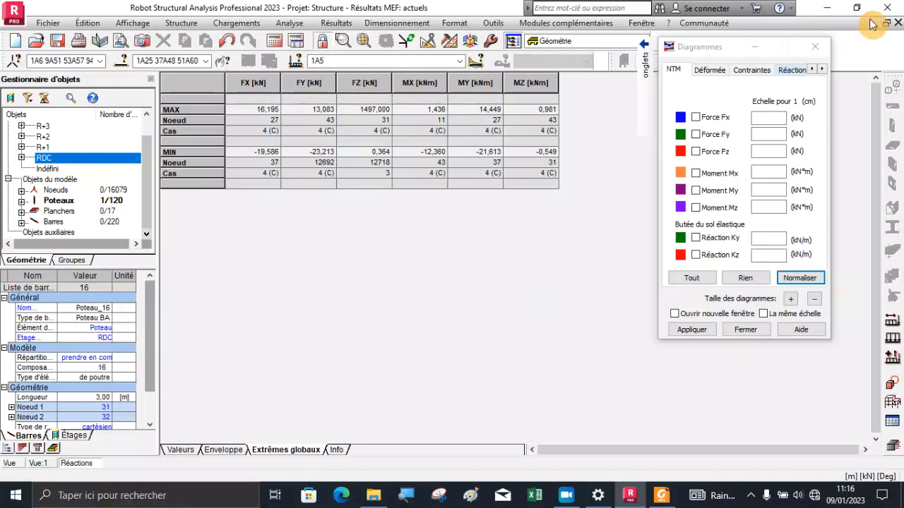
Leave the reactions table and return to a maximised 3D structure view with the Diagrammes dialog closed
click(897, 23)
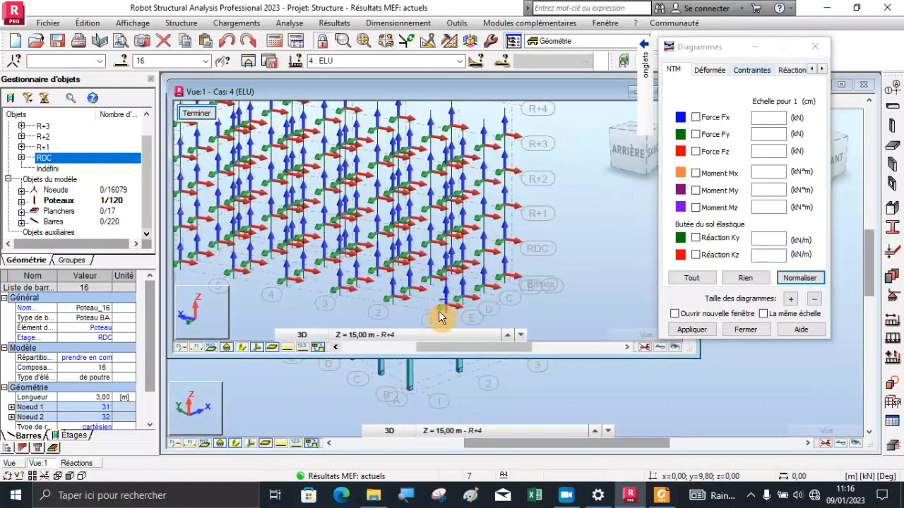
scroll(492, 302, down, 3)
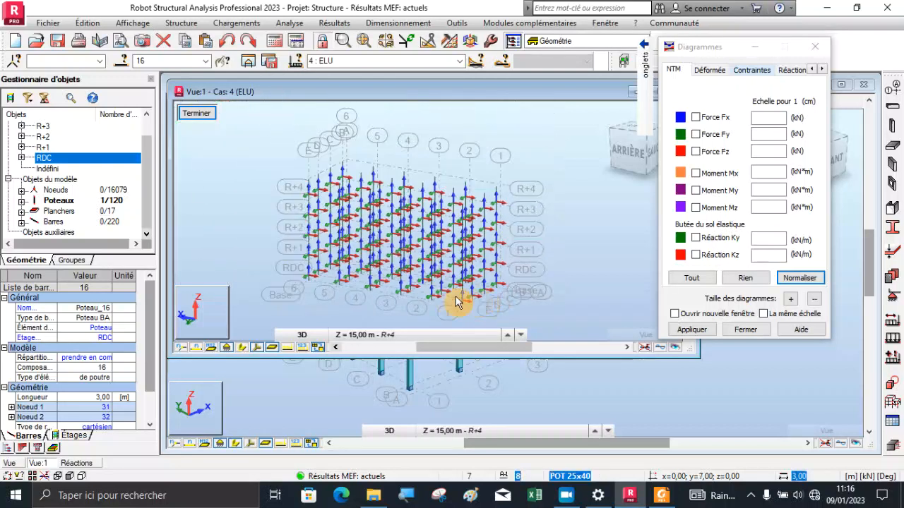
click(815, 46)
click(661, 93)
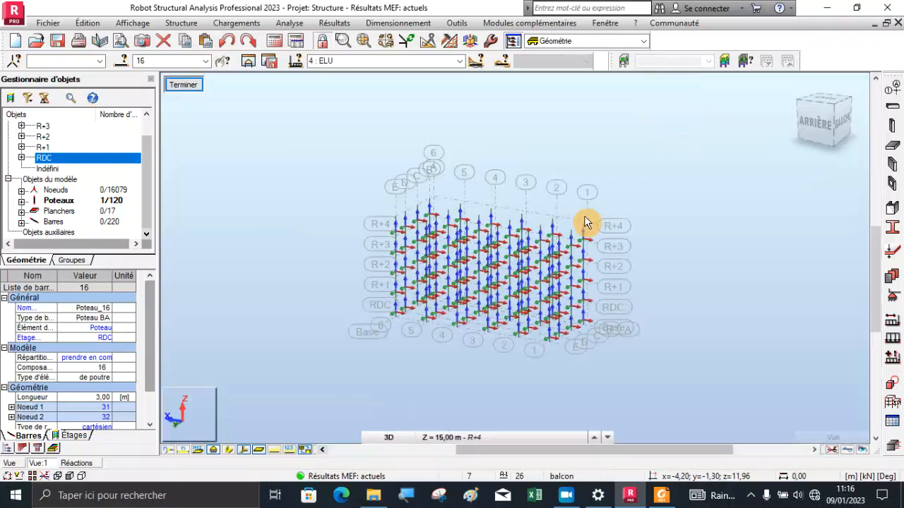
scroll(504, 313, up, 3)
scroll(355, 314, up, 3)
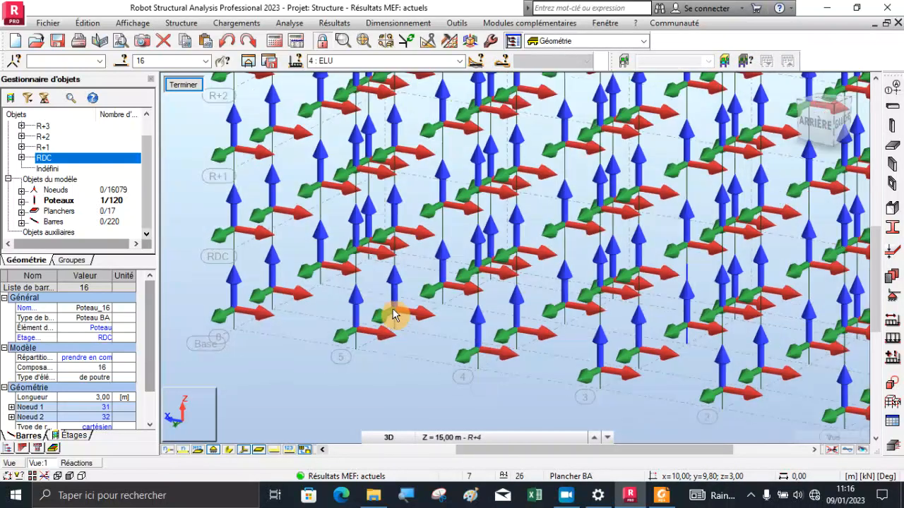
scroll(393, 312, down, 3)
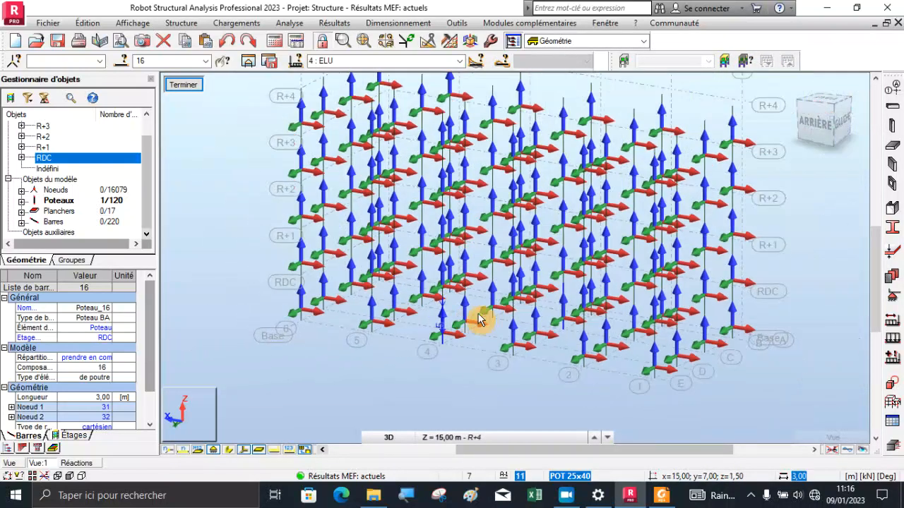
Examine the local axes at the foot of the ground-floor columns around grid line 5
click(243, 450)
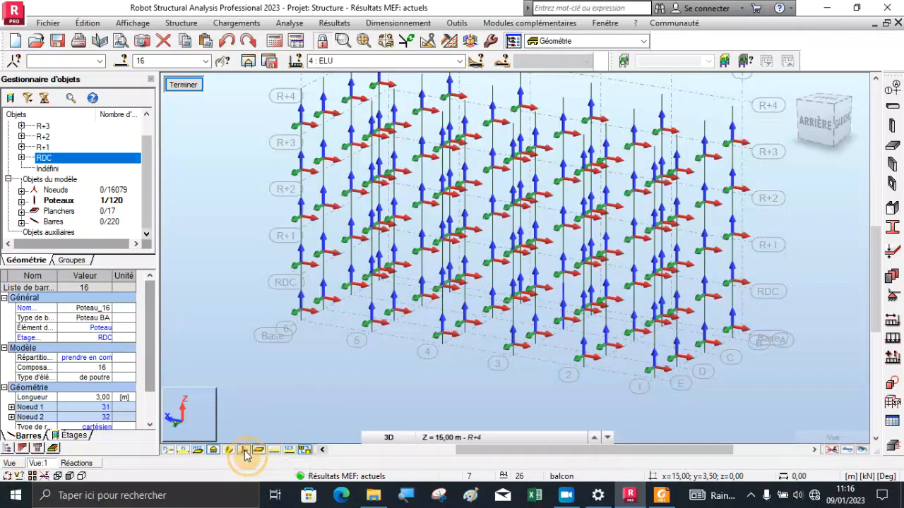
scroll(369, 322, up, 5)
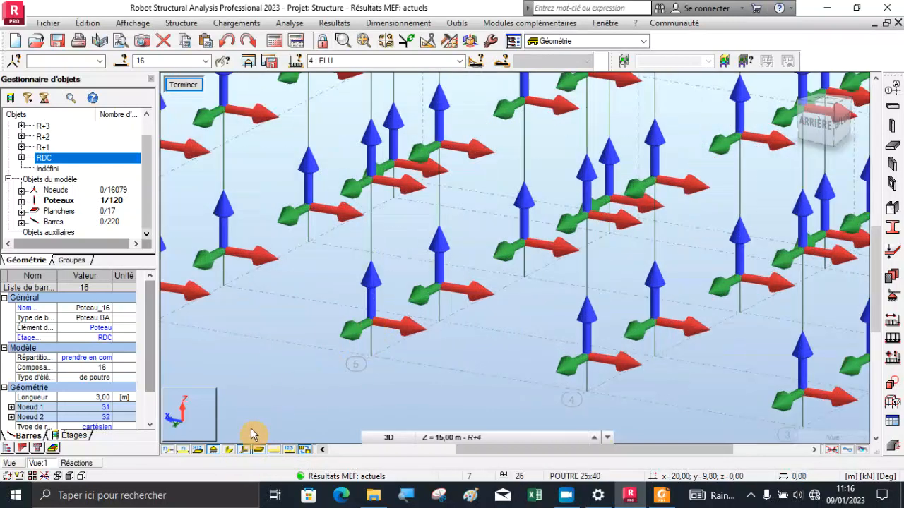
click(240, 452)
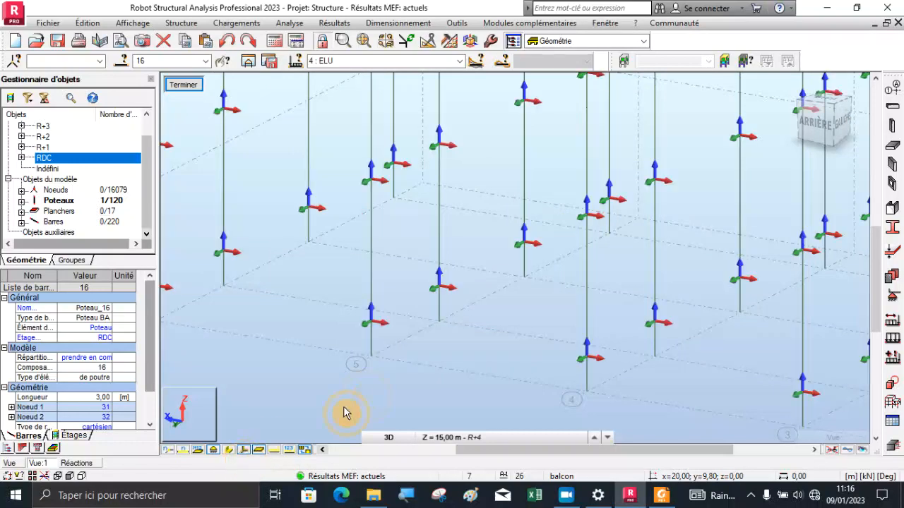
click(385, 321)
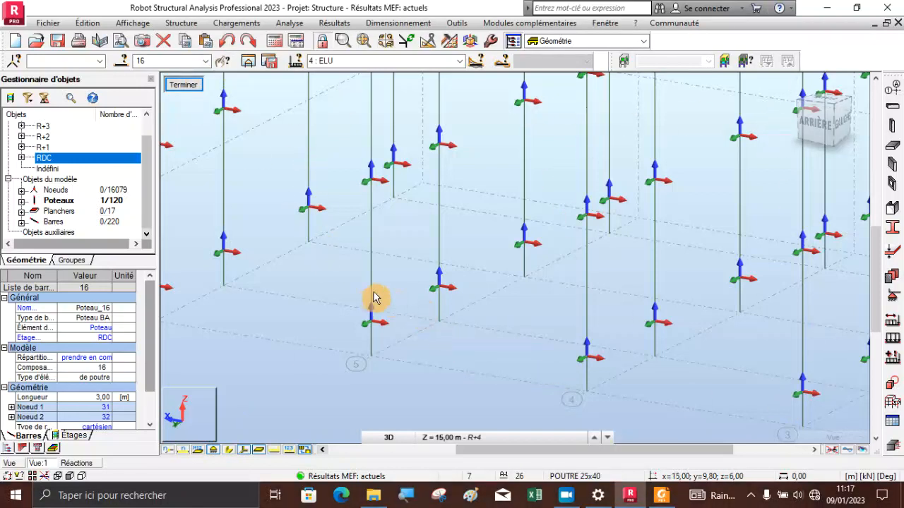
scroll(371, 315, up, 2)
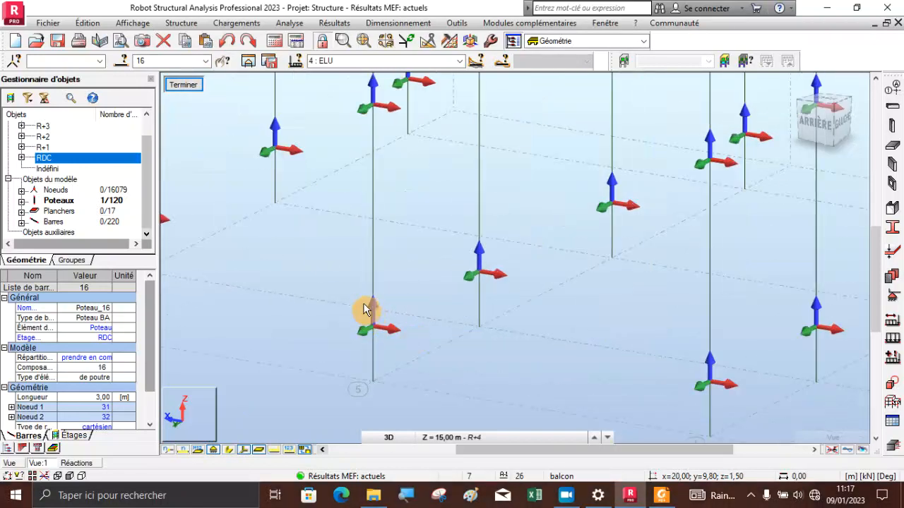
scroll(371, 312, up, 2)
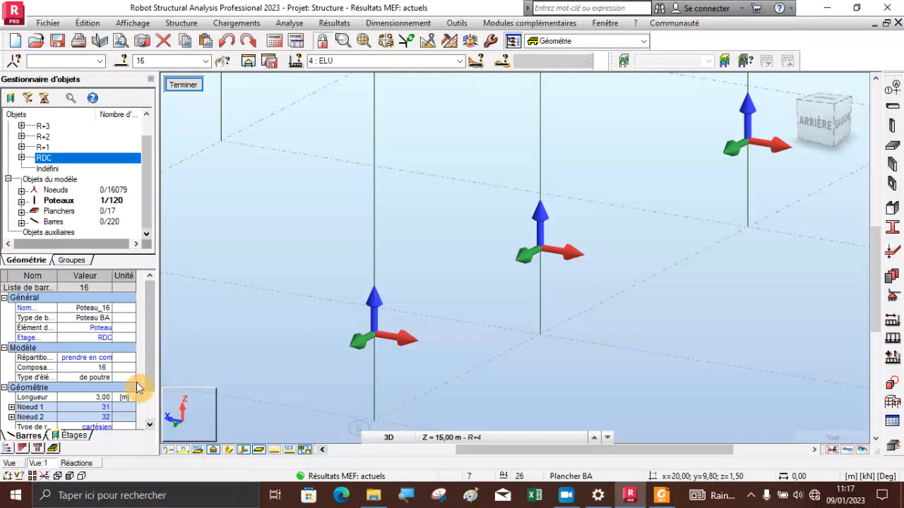
scroll(427, 254, down, 3)
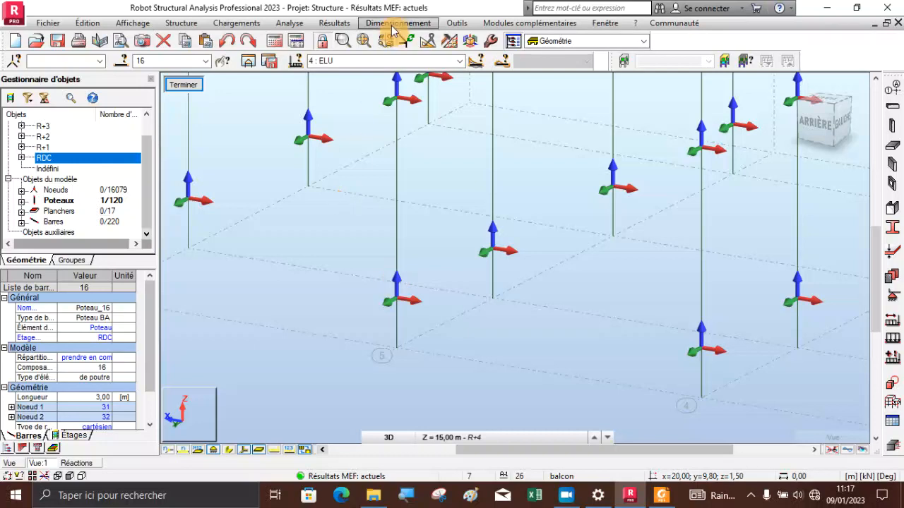
Display the Force Fx bar diagrams on all columns for the ELU case and review them across the building
click(334, 22)
click(366, 78)
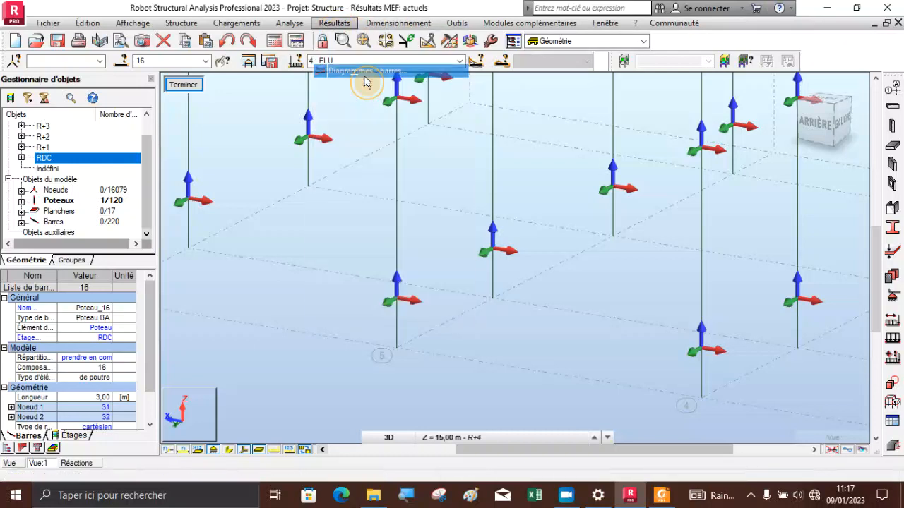
click(696, 117)
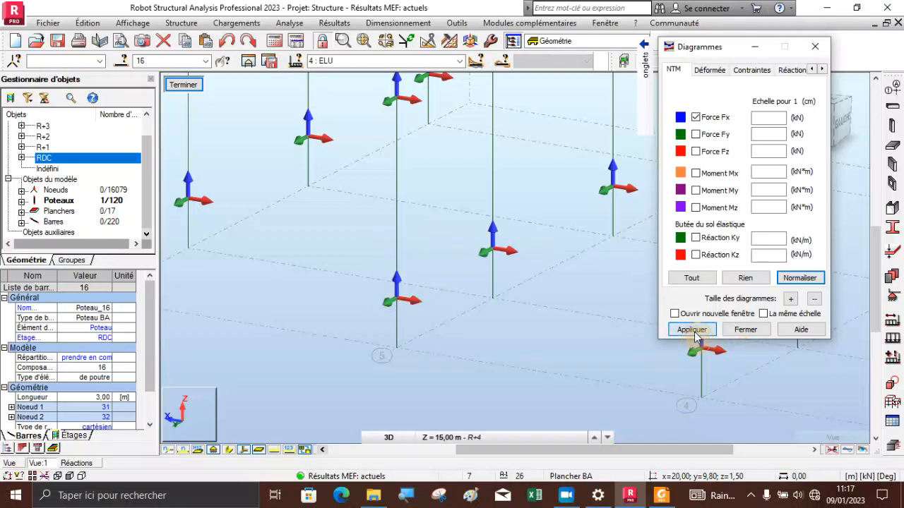
click(672, 333)
scroll(409, 343, down, 3)
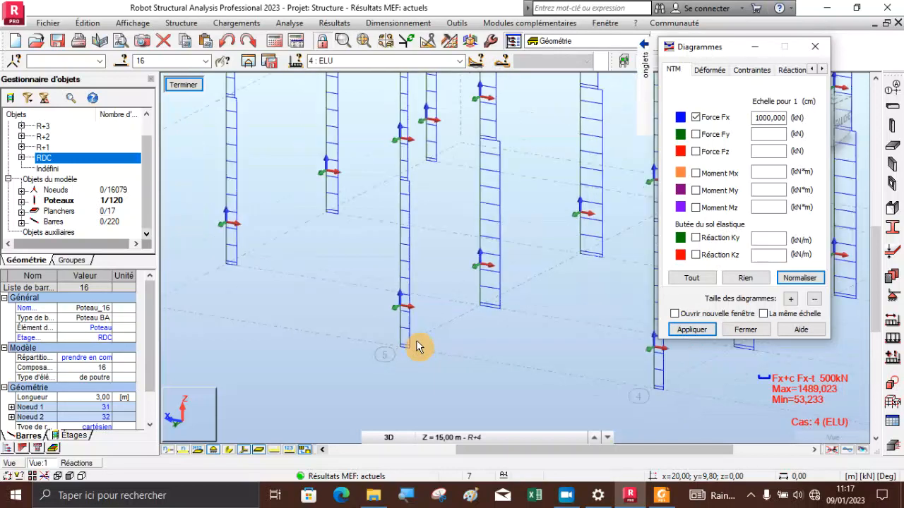
scroll(417, 346, down, 1)
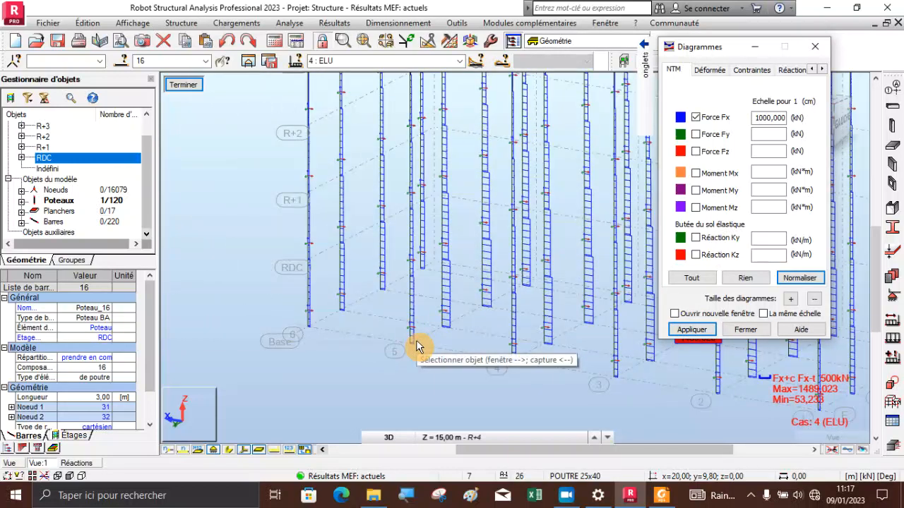
Turn off the Force Fx diagrams and inspect the local axes of the columns near grid line 5
click(696, 118)
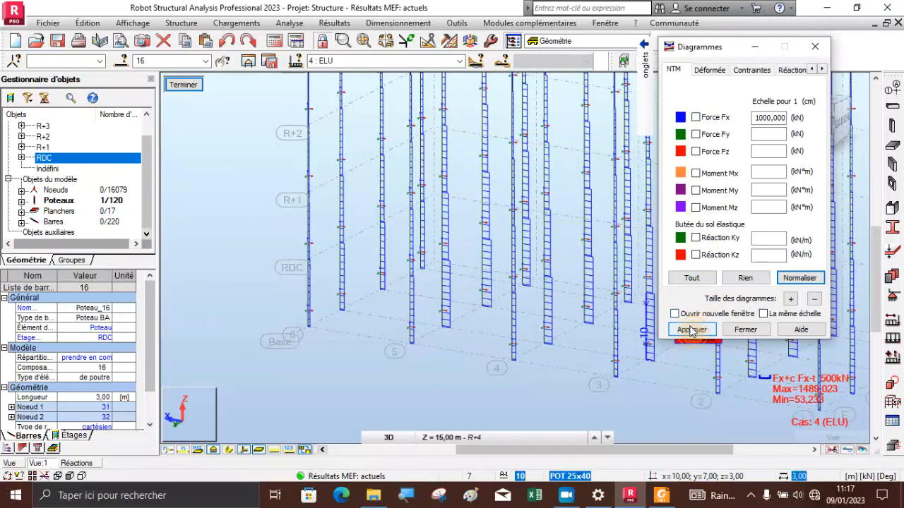
click(690, 330)
scroll(353, 313, up, 1)
scroll(396, 339, up, 2)
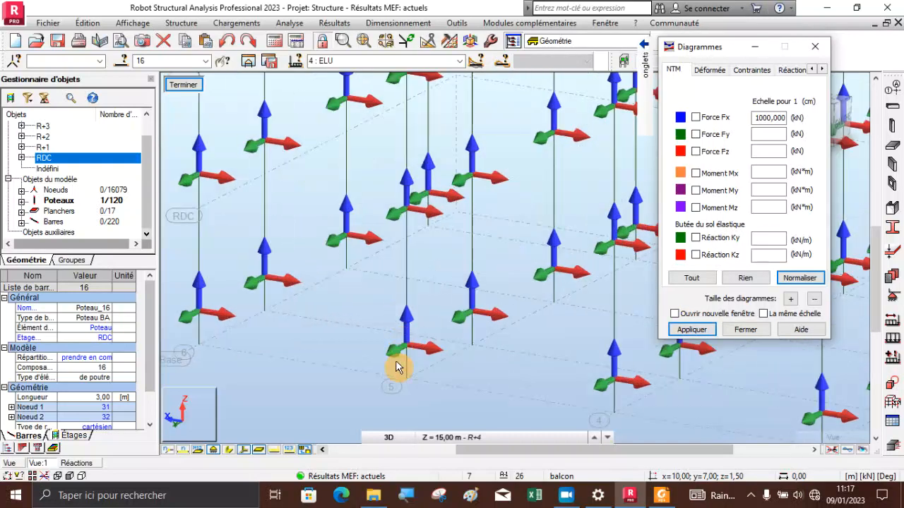
click(244, 449)
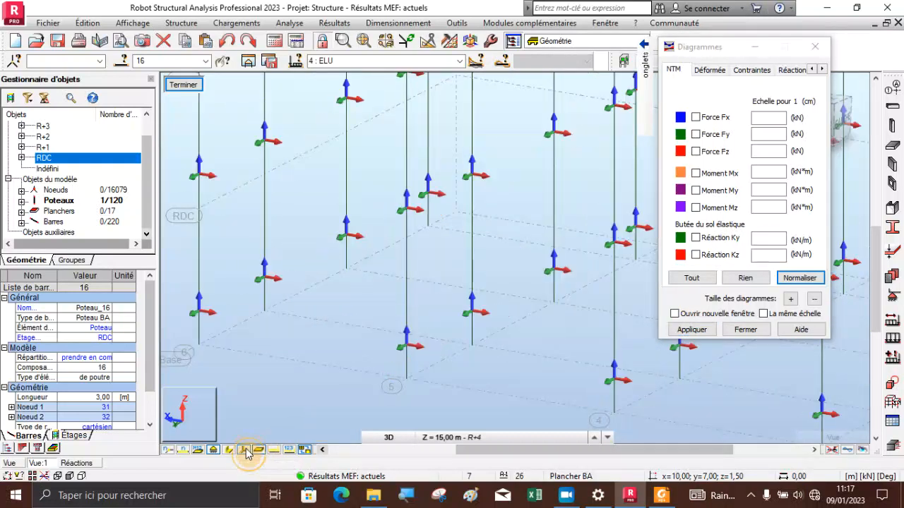
scroll(218, 415, down, 3)
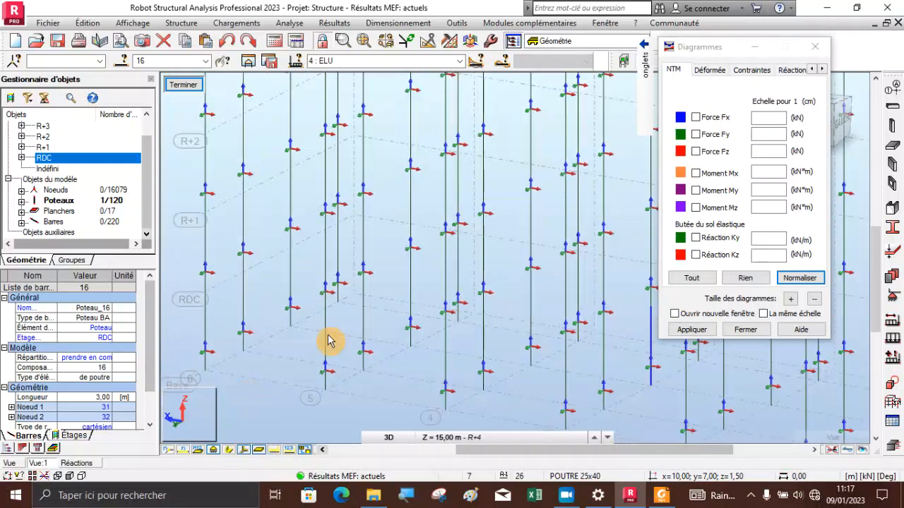
Redisplay the ELU Force Fx diagrams and examine the base column carrying the maximum axial force
click(696, 118)
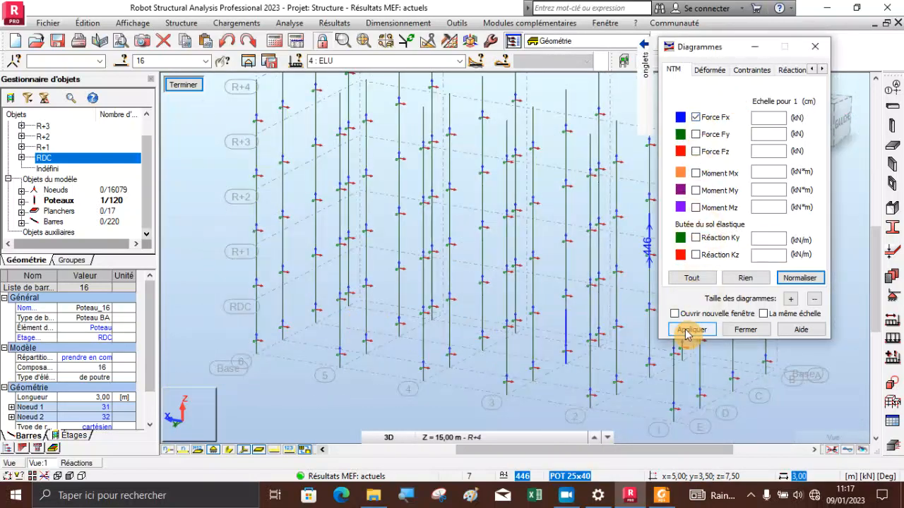
click(688, 330)
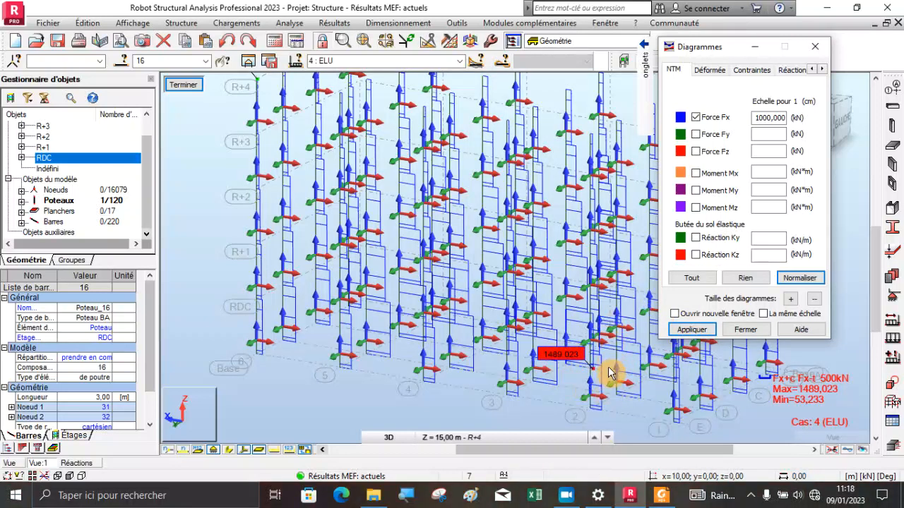
scroll(609, 384, up, 1)
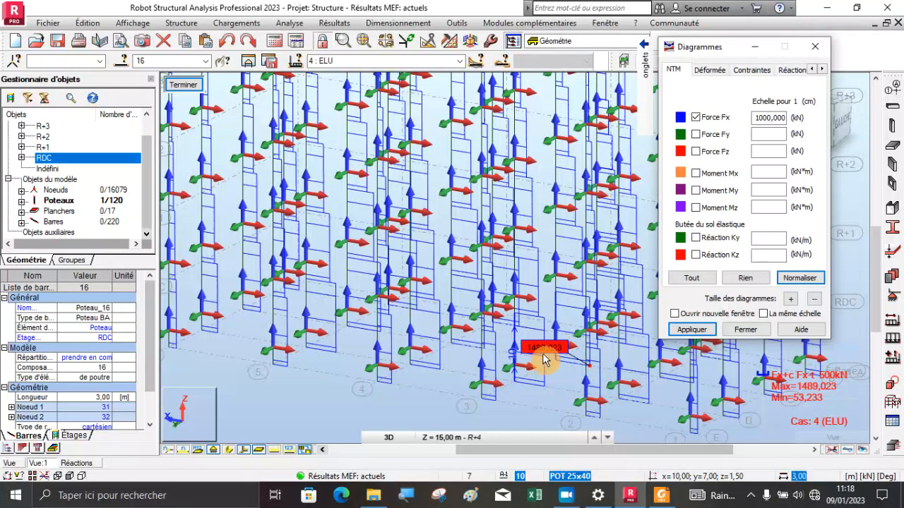
scroll(543, 358, up, 2)
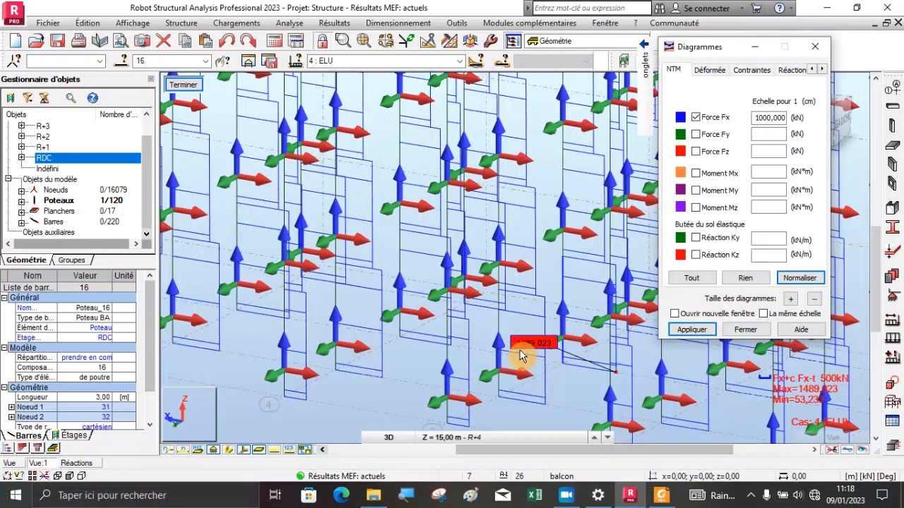
scroll(596, 319, down, 1)
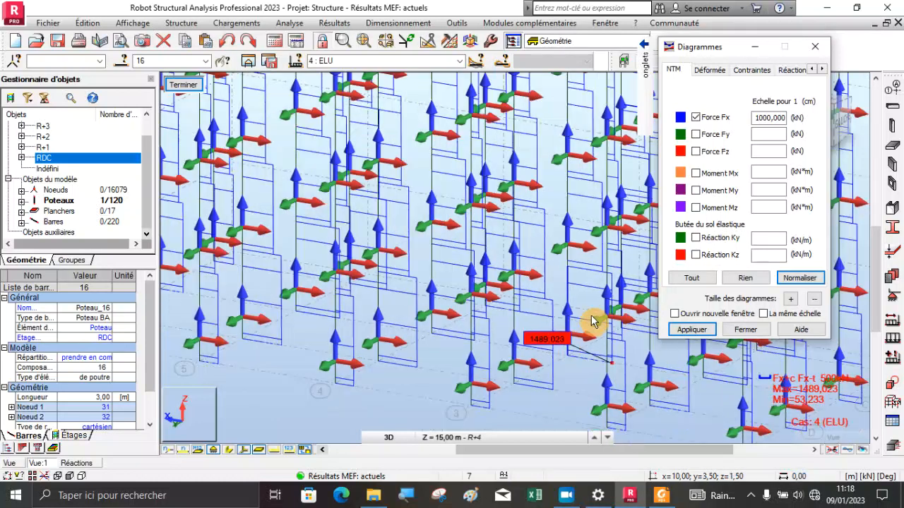
Remove the Force Fx diagrams from the columns and bring the whole structure back into view
click(699, 126)
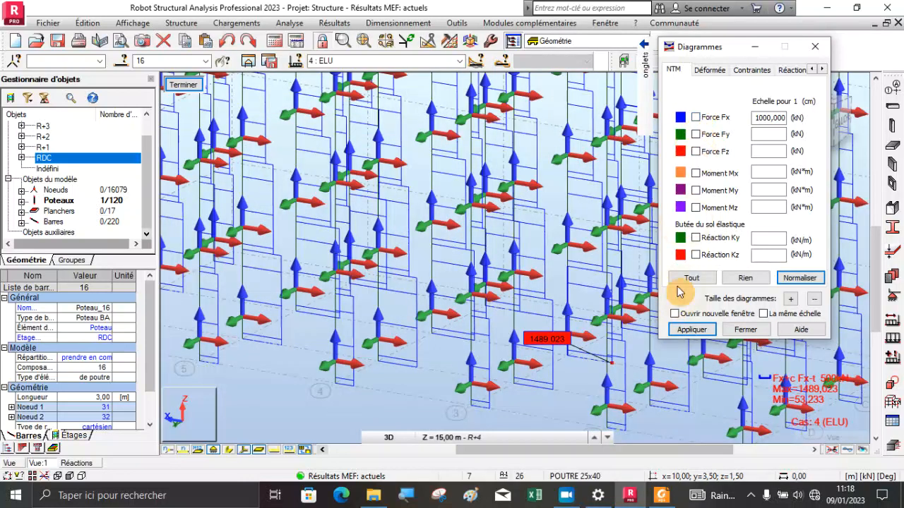
click(689, 330)
scroll(489, 275, down, 3)
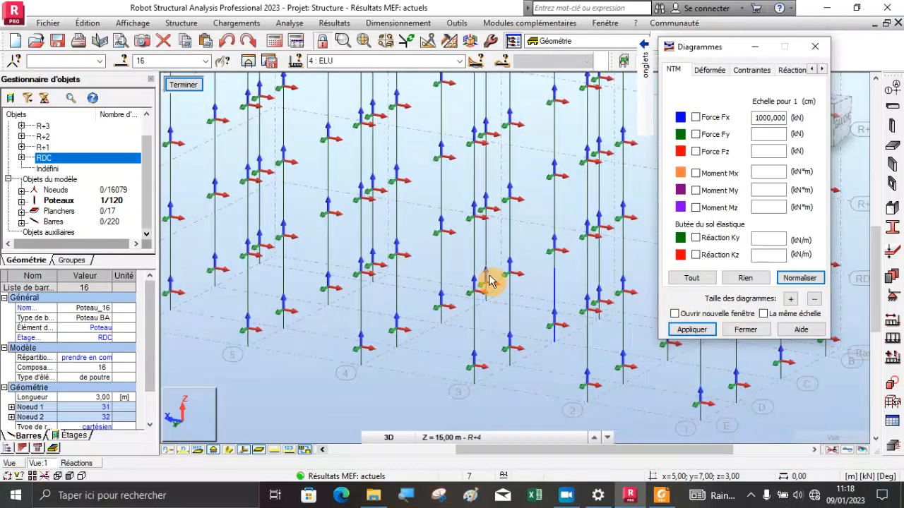
right_click(181, 203)
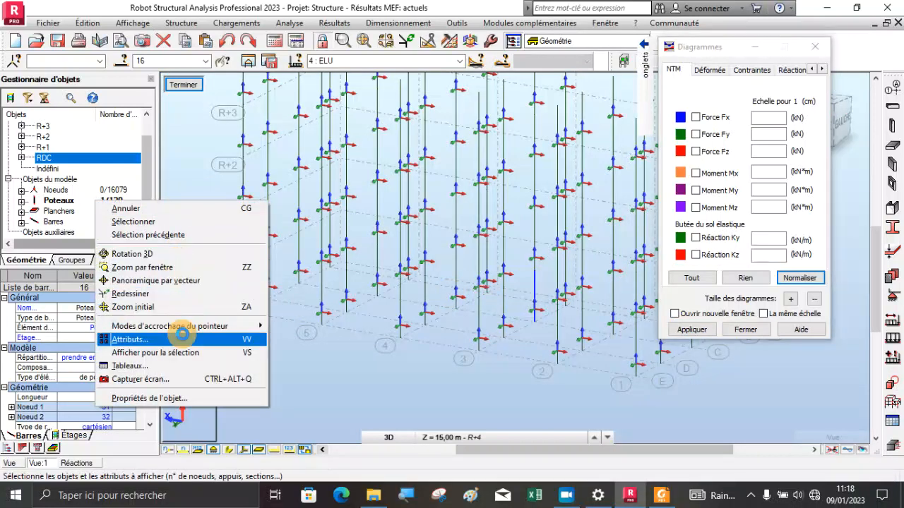
click(150, 338)
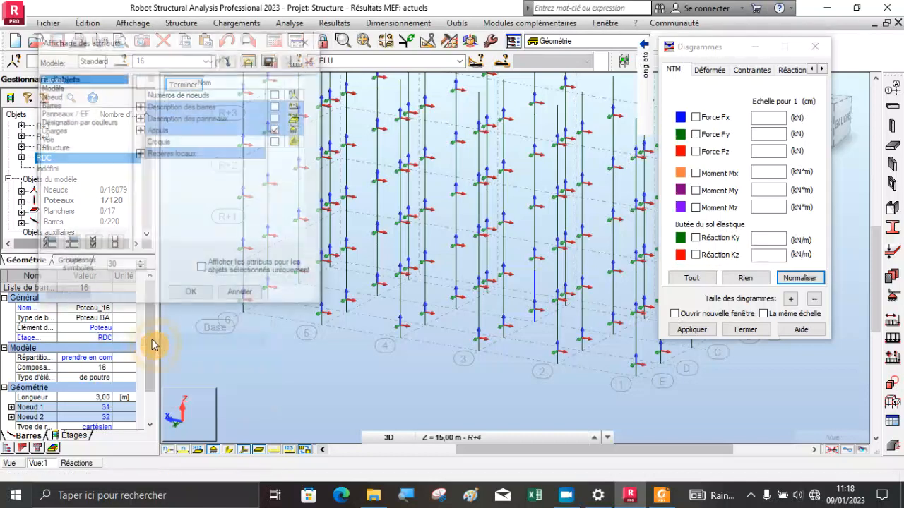
click(308, 41)
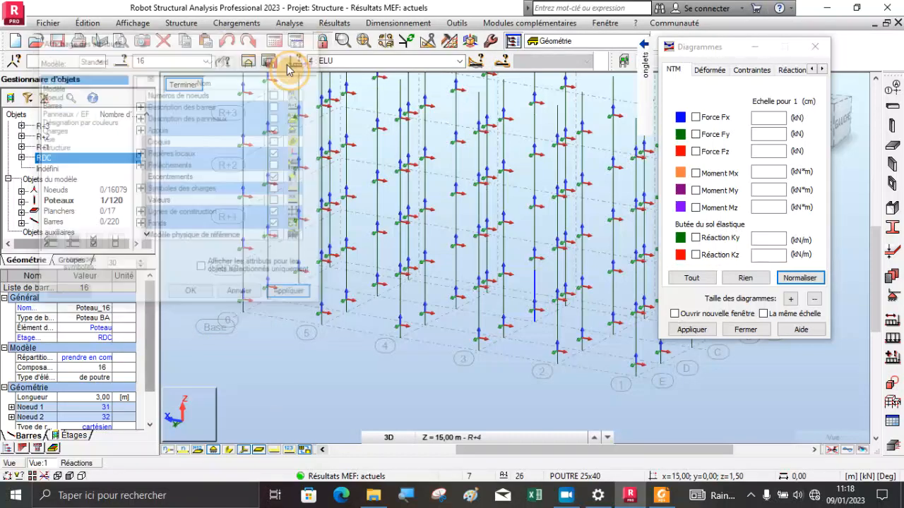
Bring up the already open support reactions (Réactions) table and close it
right_click(204, 135)
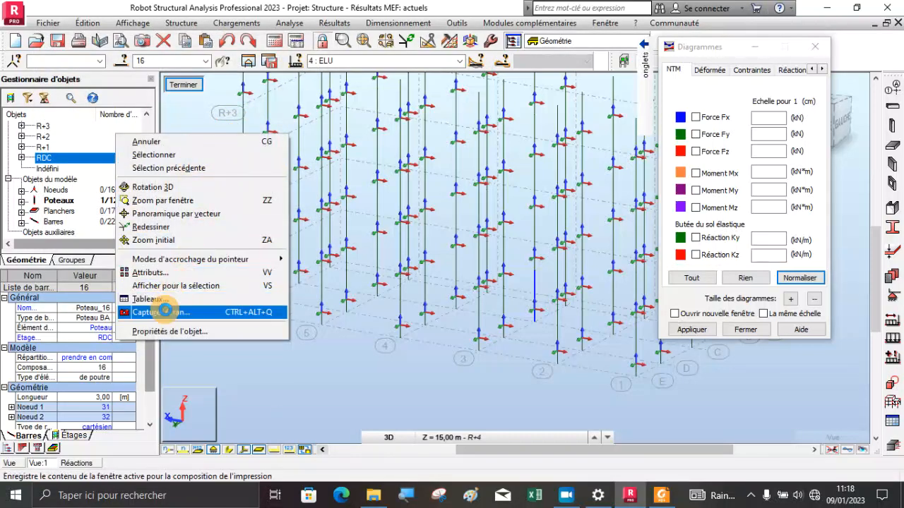
click(170, 300)
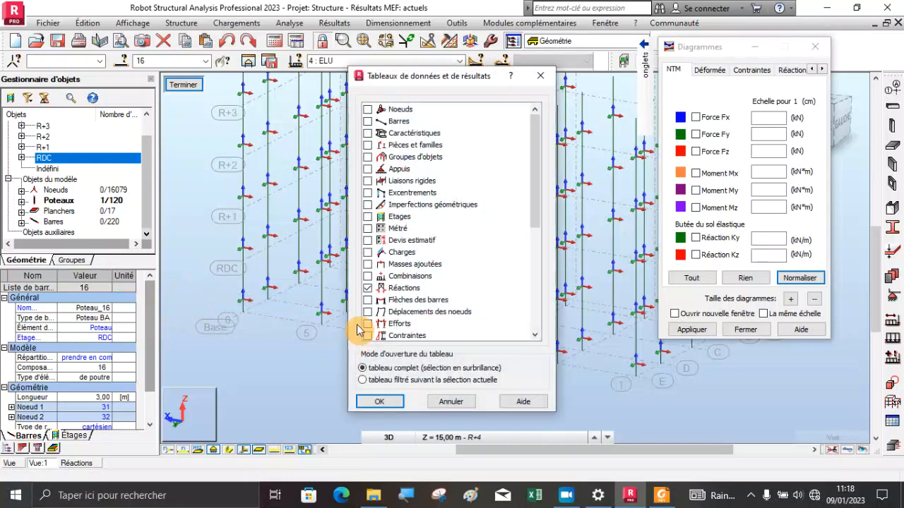
click(367, 288)
click(367, 288)
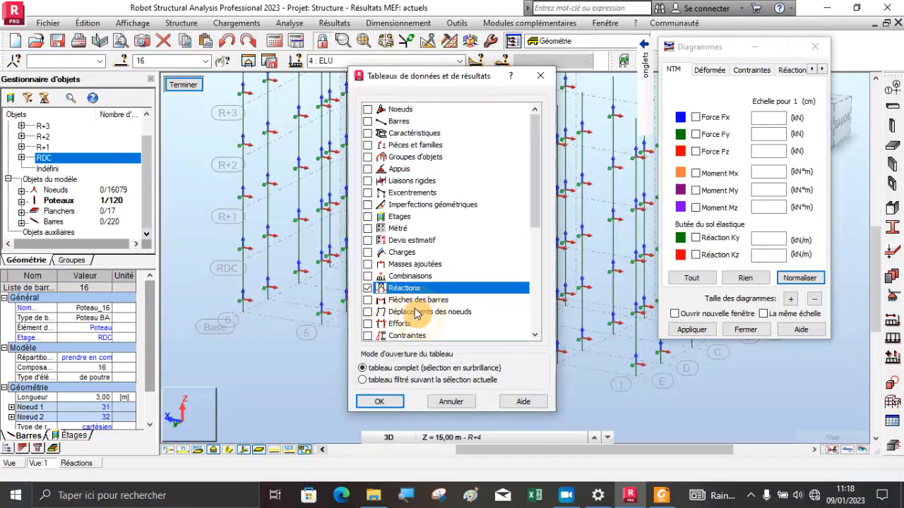
click(379, 401)
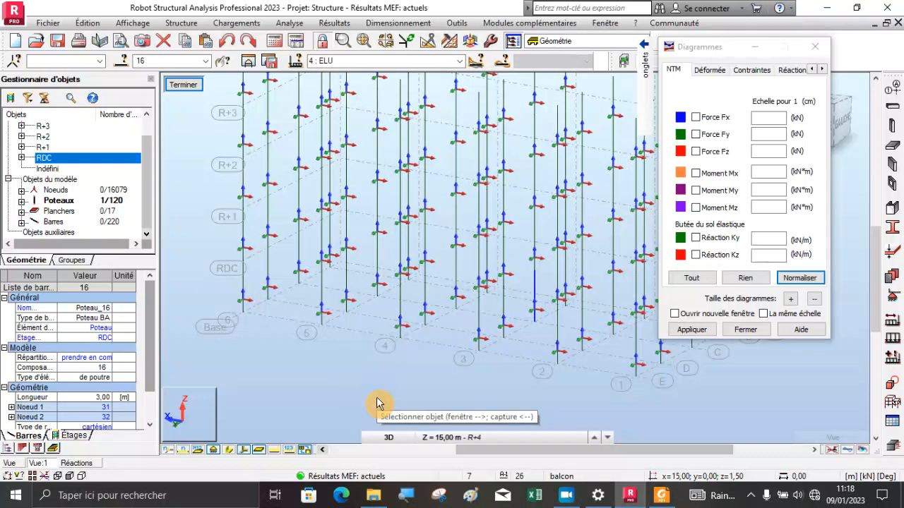
click(77, 464)
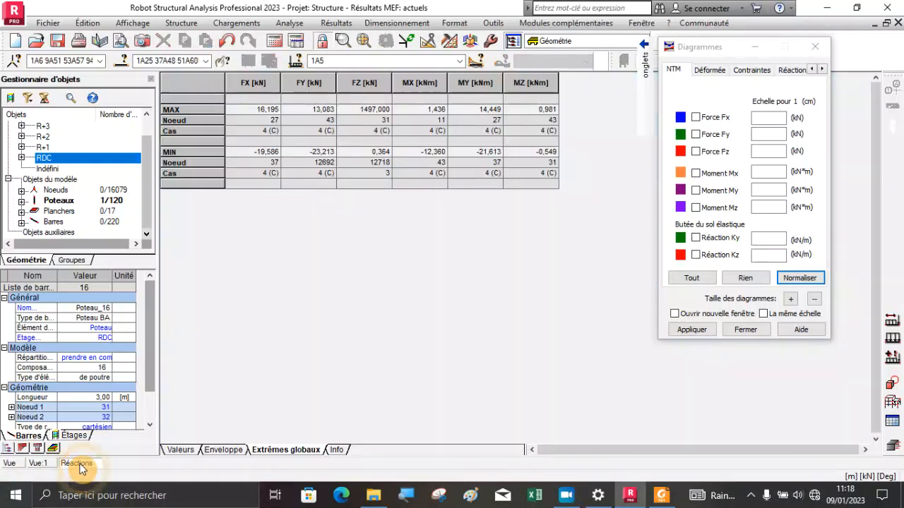
click(898, 22)
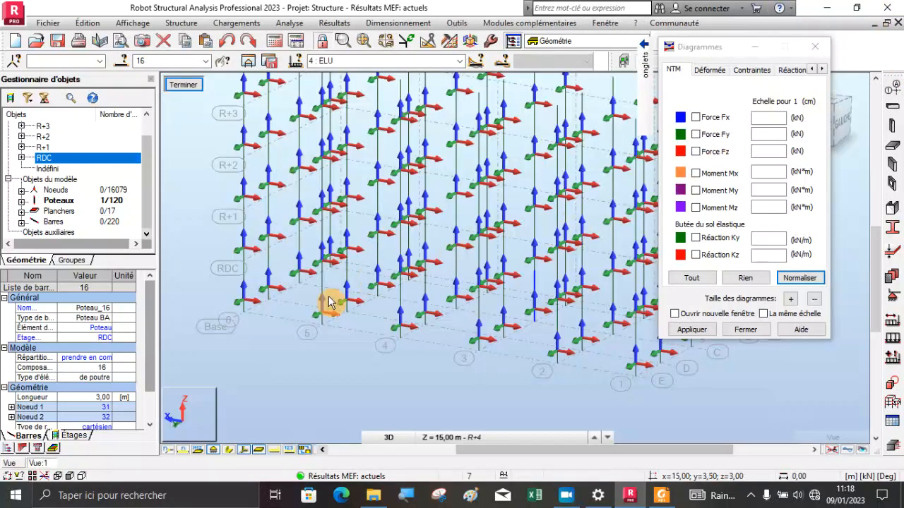
Open the complete Réactions table for the supports and show its global extremes (extrêmes globaux)
right_click(182, 170)
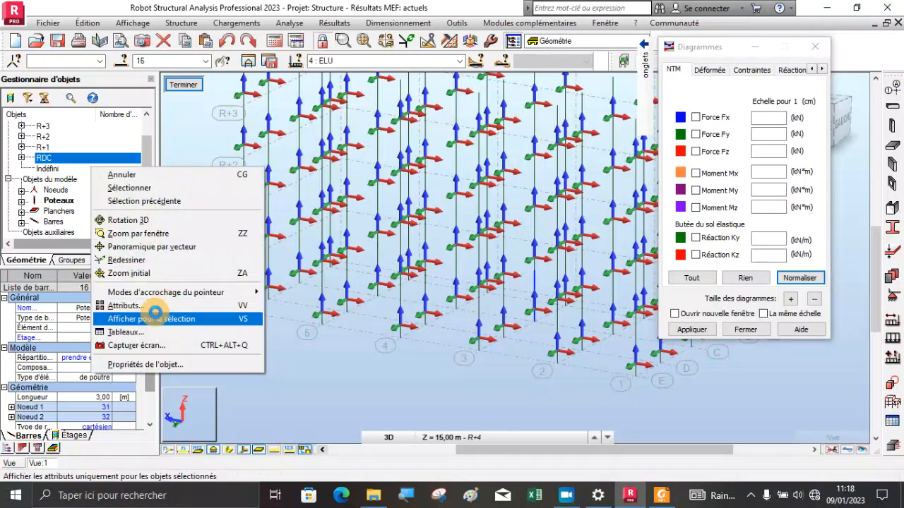
click(128, 331)
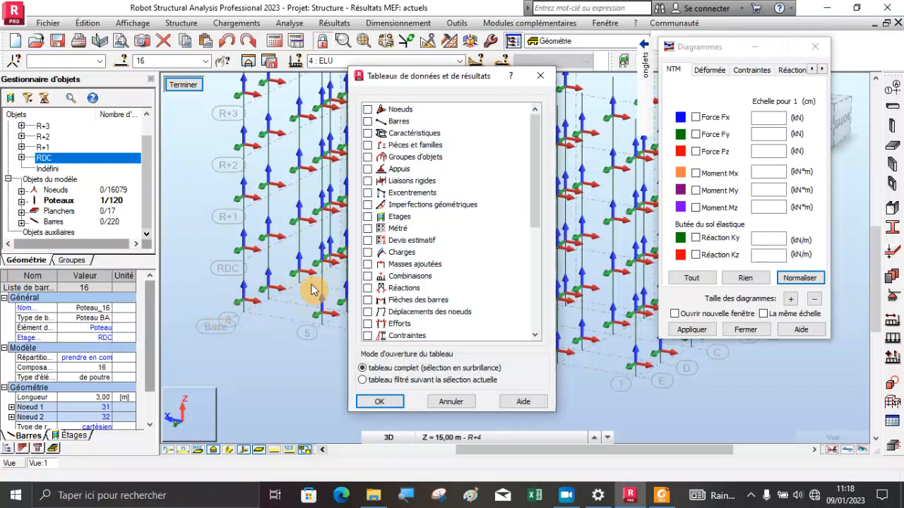
click(367, 288)
click(368, 398)
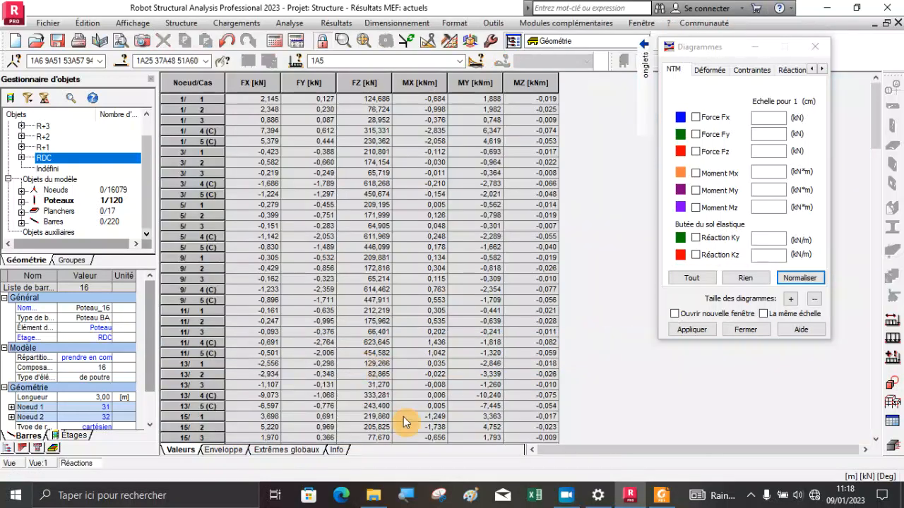
click(305, 452)
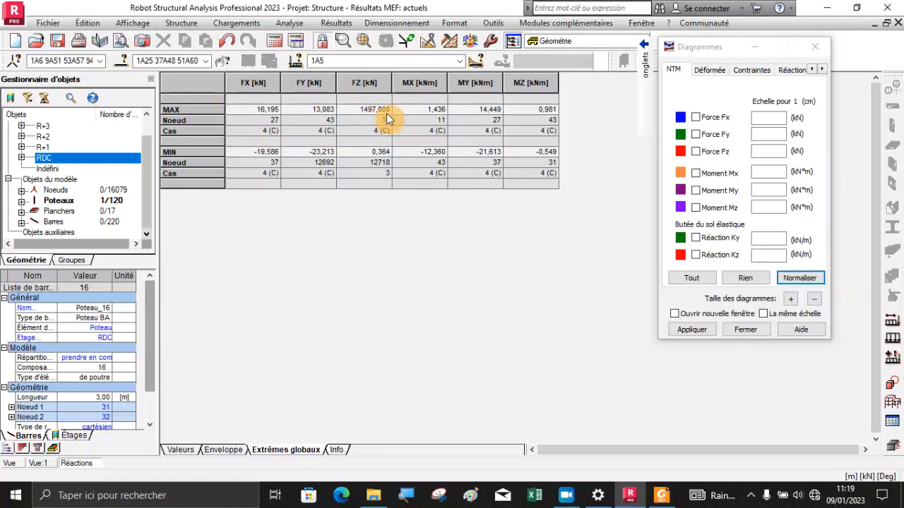
Restrict the global extremes of the support reactions table to load case 4 : ELU
click(38, 464)
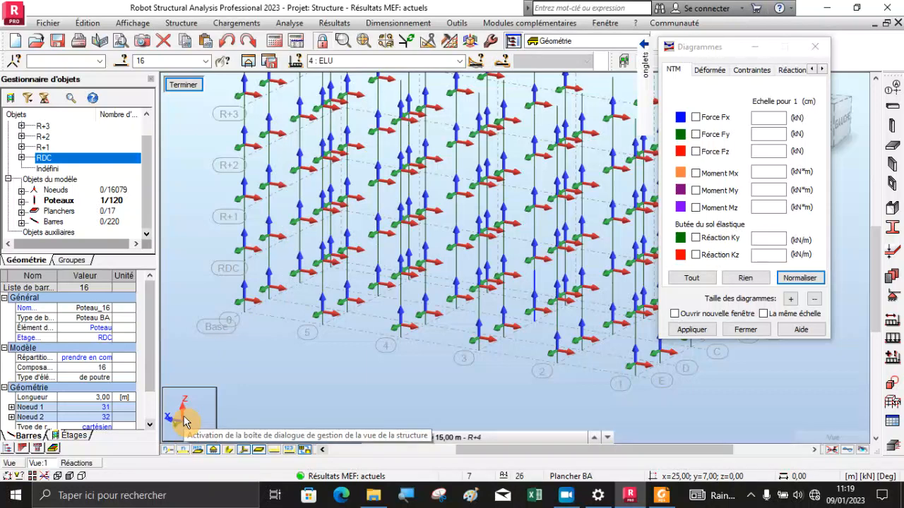
click(76, 465)
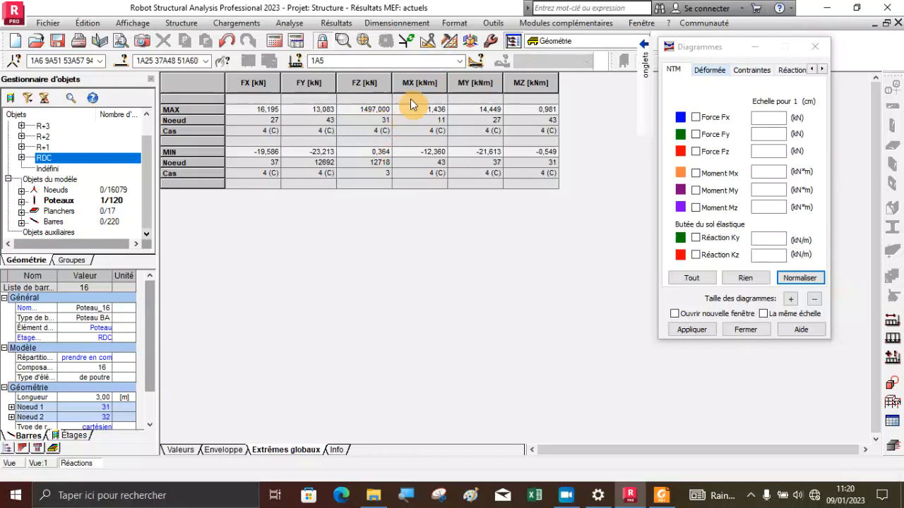
click(460, 61)
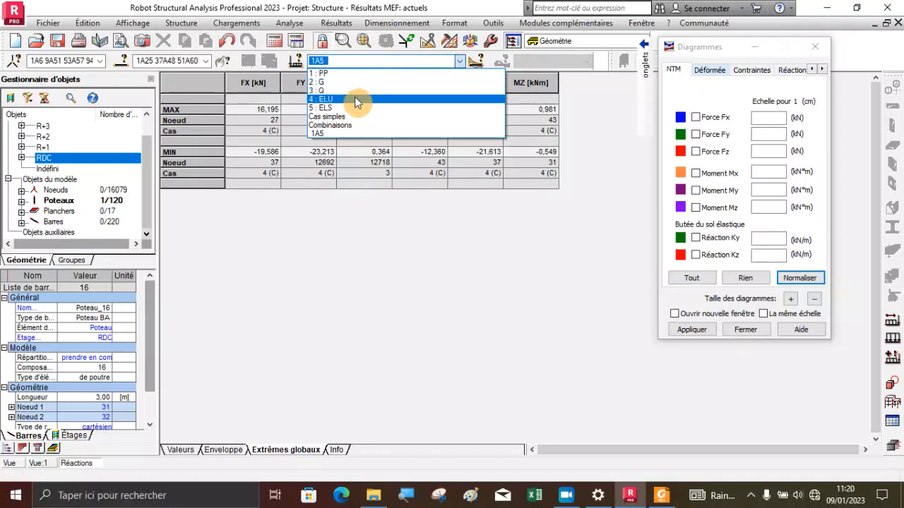
click(355, 100)
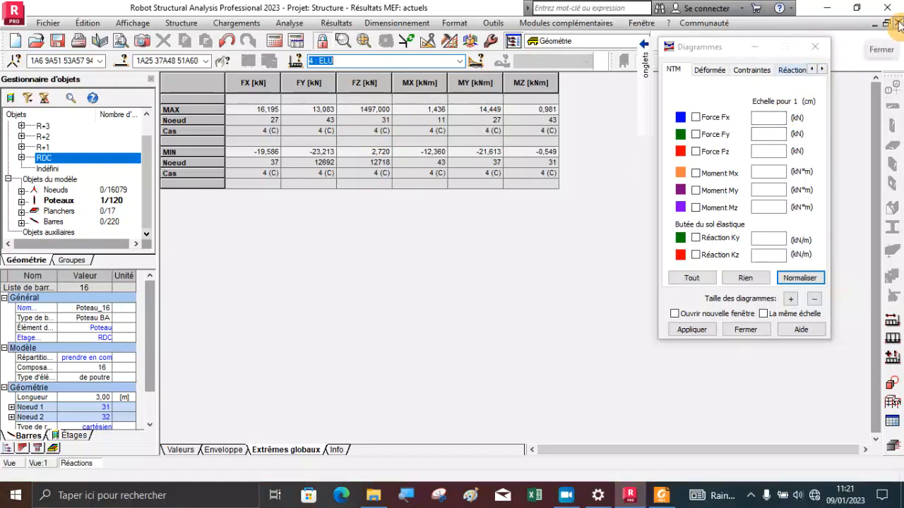
Return to the column-only model view, select node 31 and examine its location at the base, then clear the selection
click(45, 464)
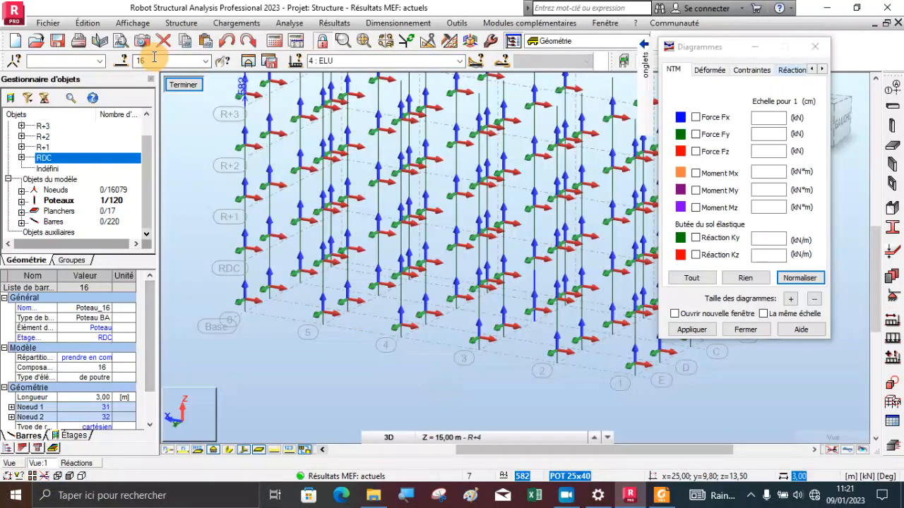
click(67, 60)
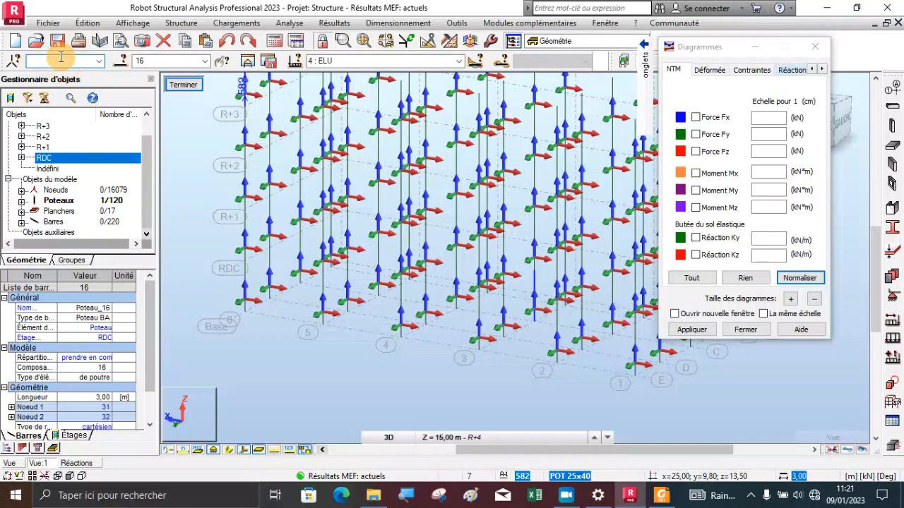
text(31)
key(Return)
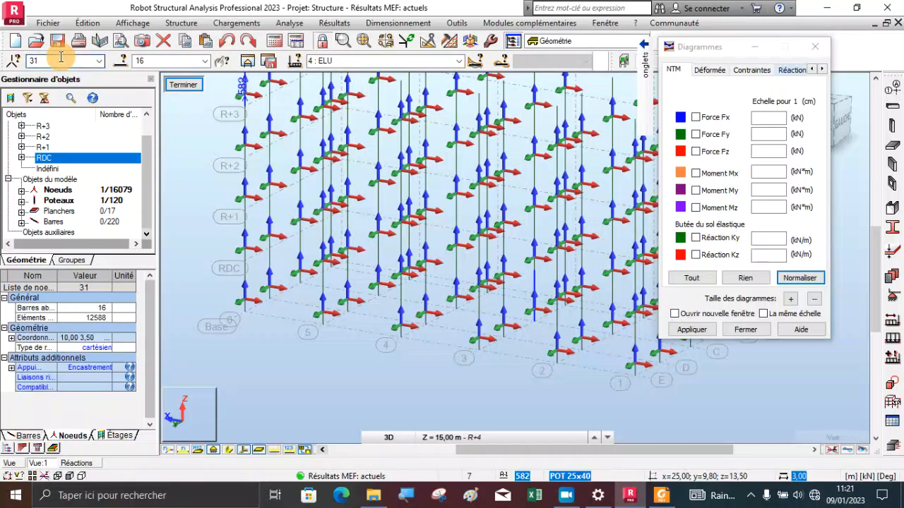
scroll(533, 354, up, 3)
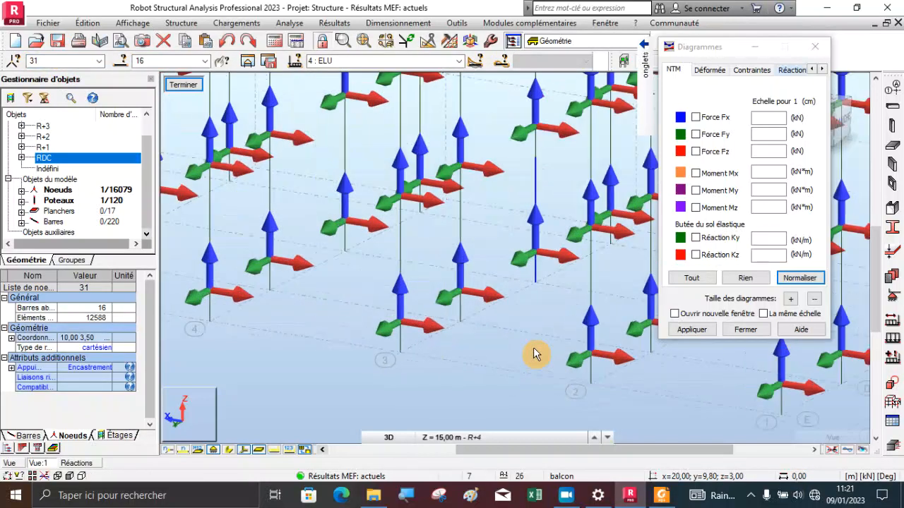
scroll(533, 347, up, 6)
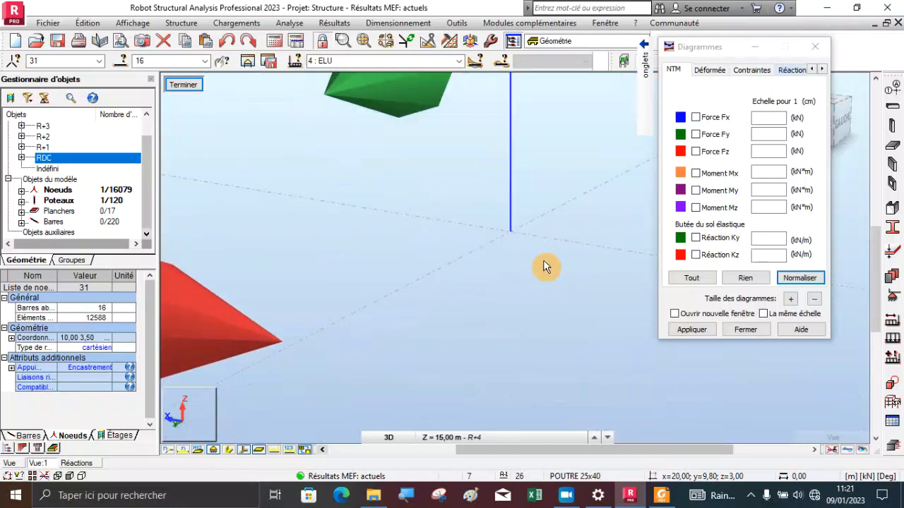
scroll(528, 247, up, 2)
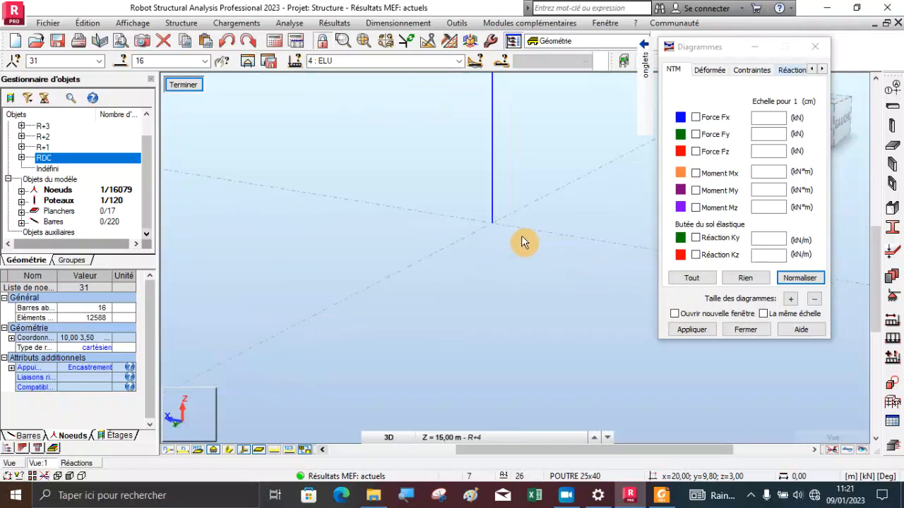
click(492, 302)
Turn on the display of bar numbers and node numbers in the column-only model view
scroll(492, 310, down, 2)
scroll(492, 314, down, 4)
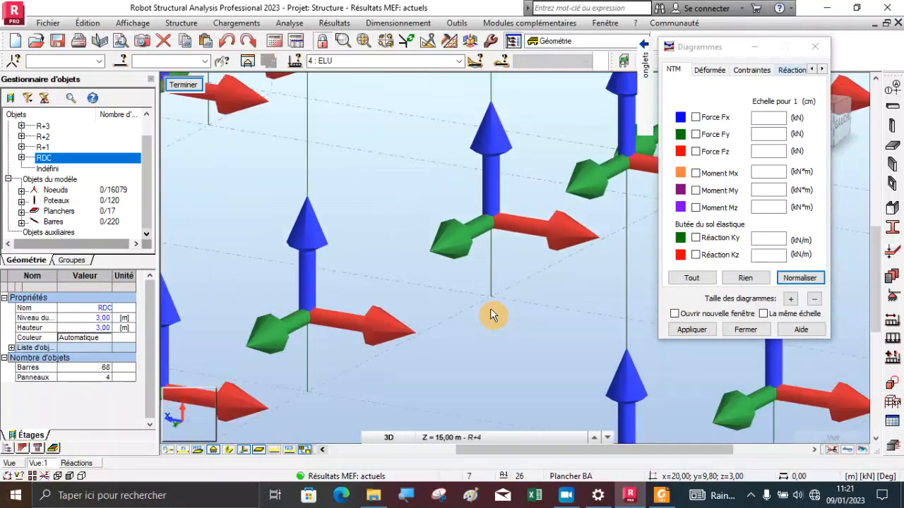
click(170, 452)
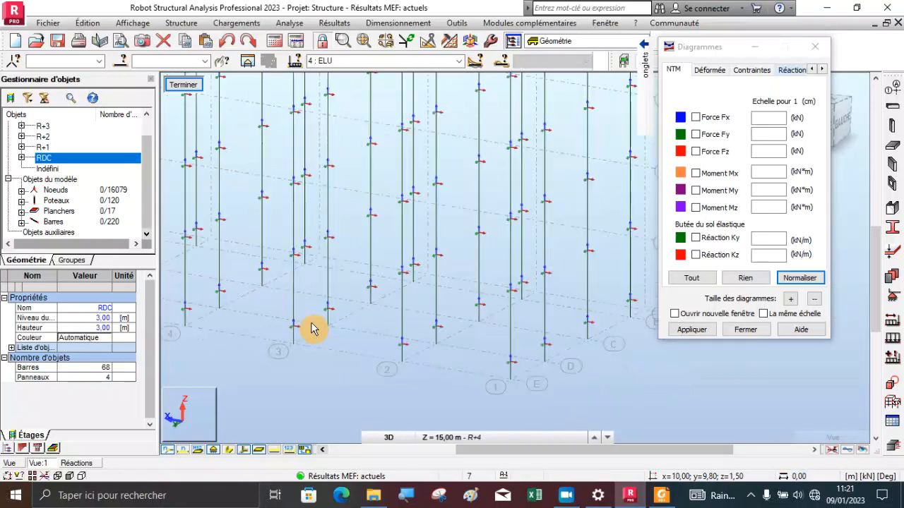
scroll(353, 314, up, 4)
scroll(380, 289, up, 2)
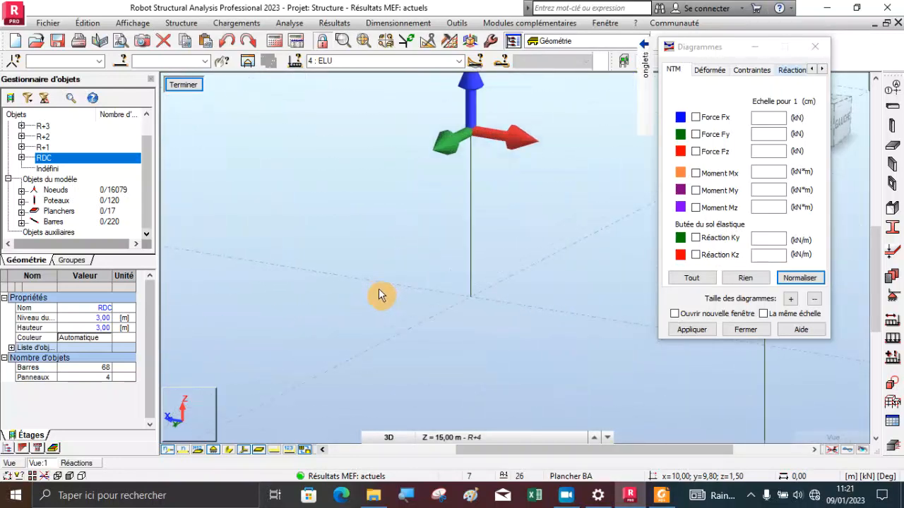
click(182, 451)
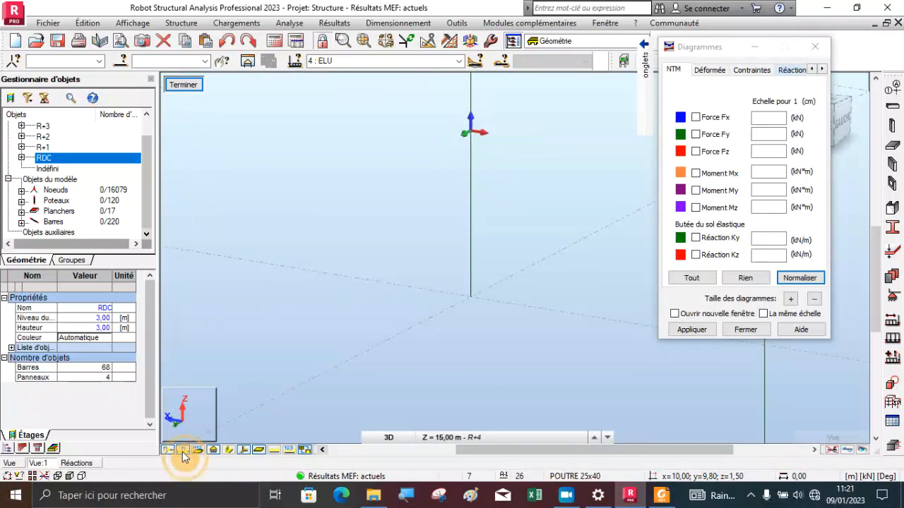
click(168, 450)
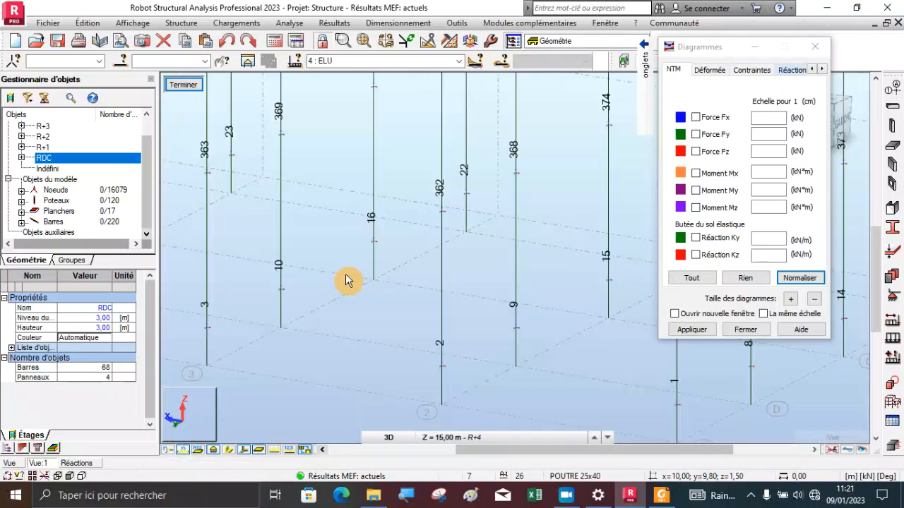
scroll(345, 276, down, 2)
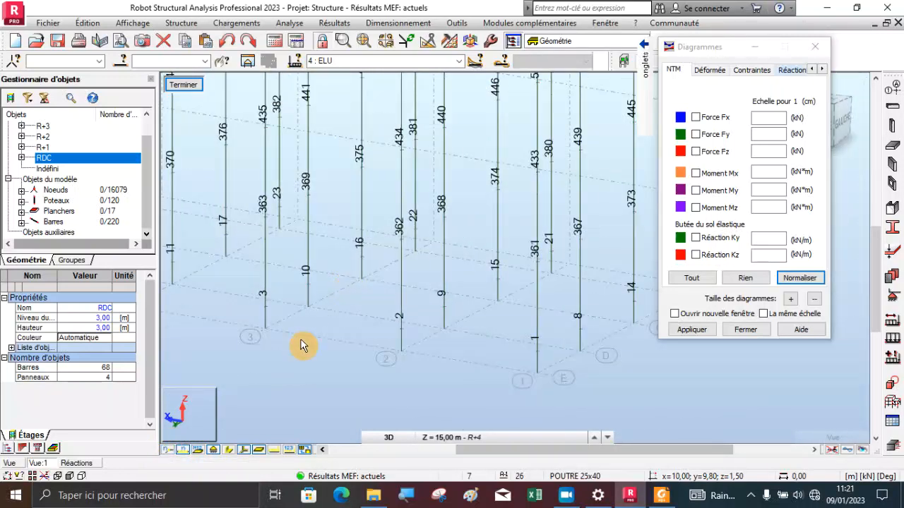
click(168, 450)
scroll(377, 261, up, 3)
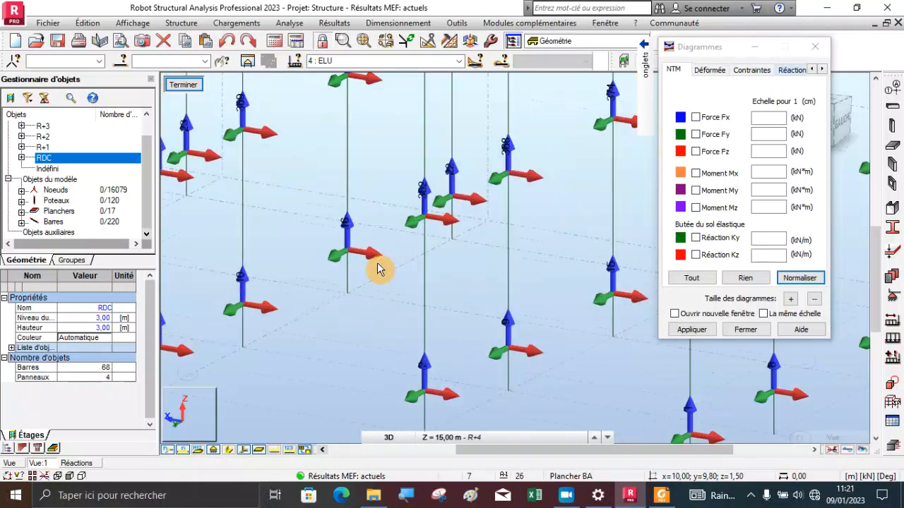
Examine the base of ground-floor (RDC) column 16 and select that column
scroll(339, 255, up, 2)
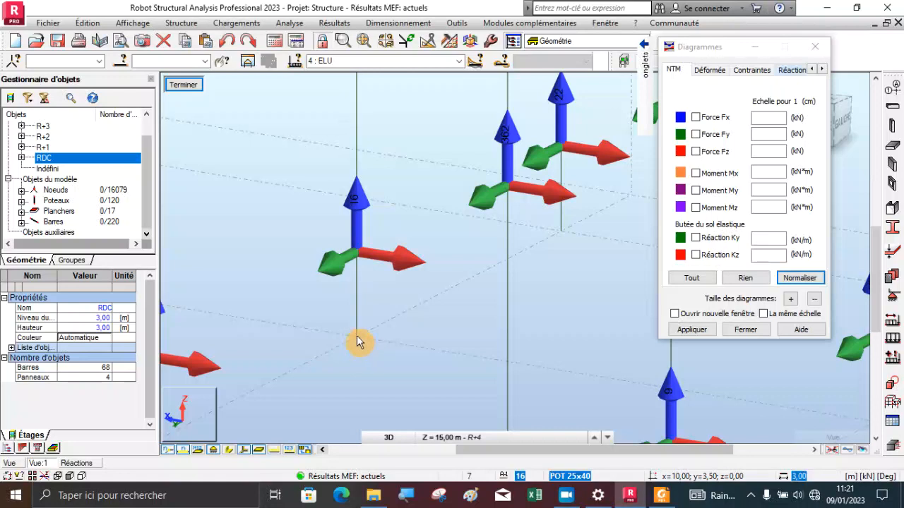
scroll(357, 342, up, 2)
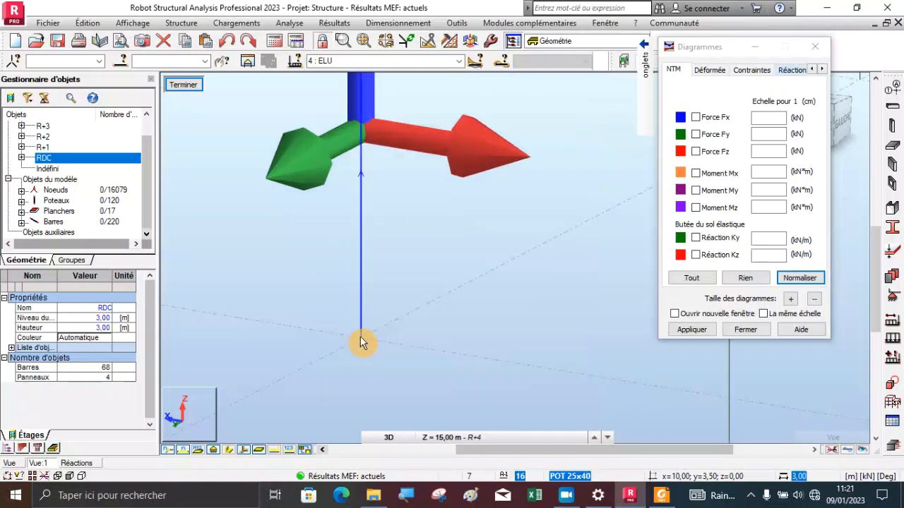
scroll(346, 283, down, 3)
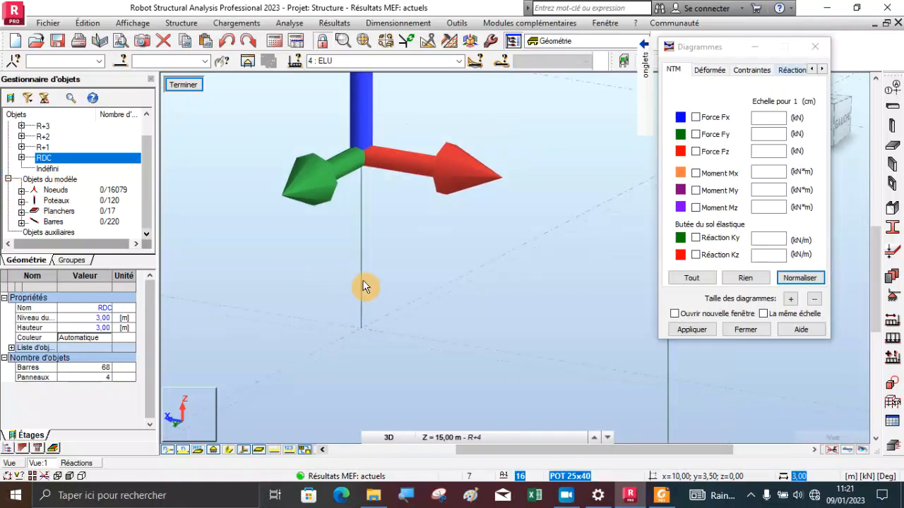
scroll(365, 283, down, 4)
scroll(364, 282, up, 4)
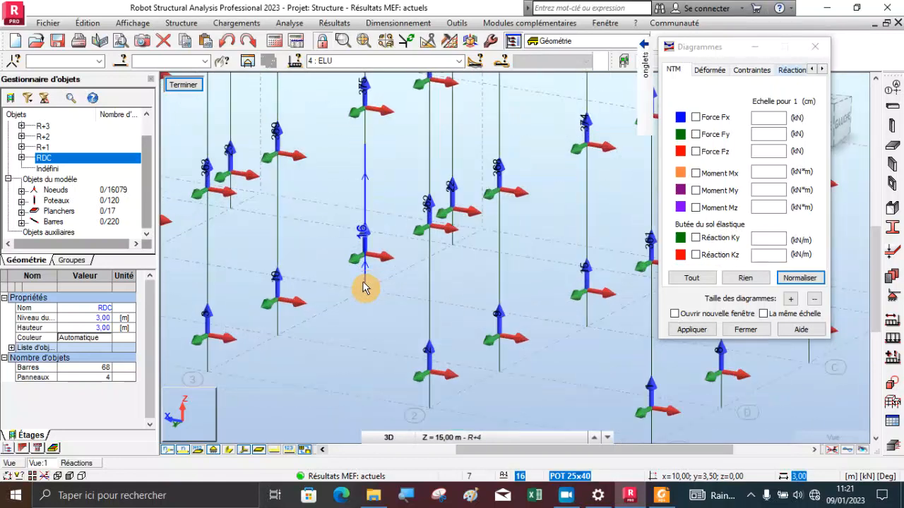
scroll(364, 289, up, 2)
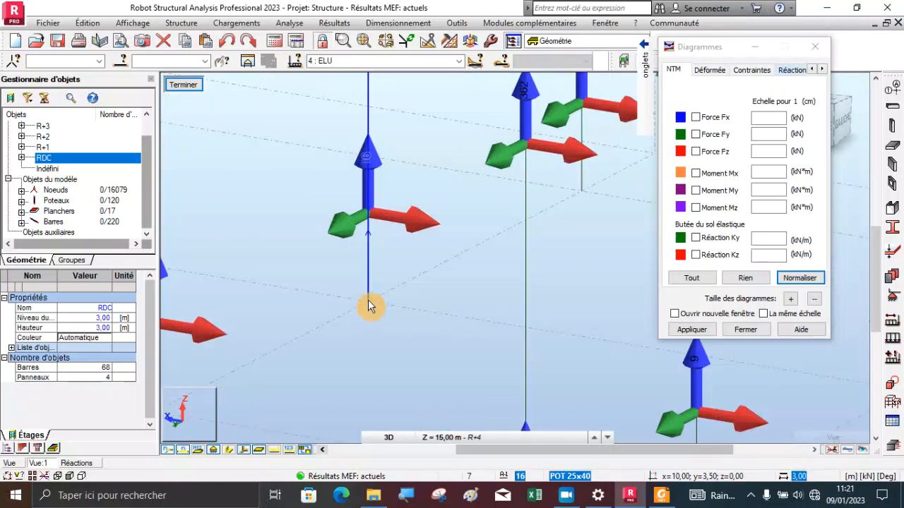
click(366, 262)
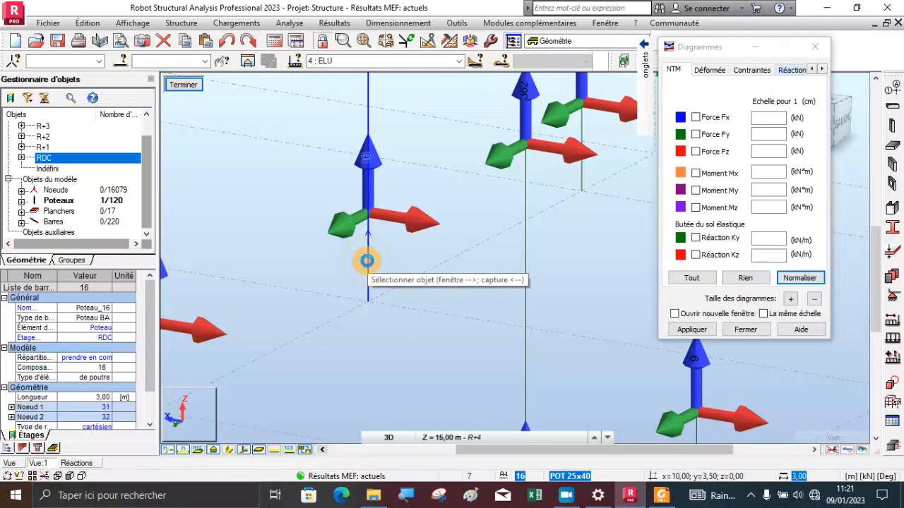
scroll(397, 259, down, 3)
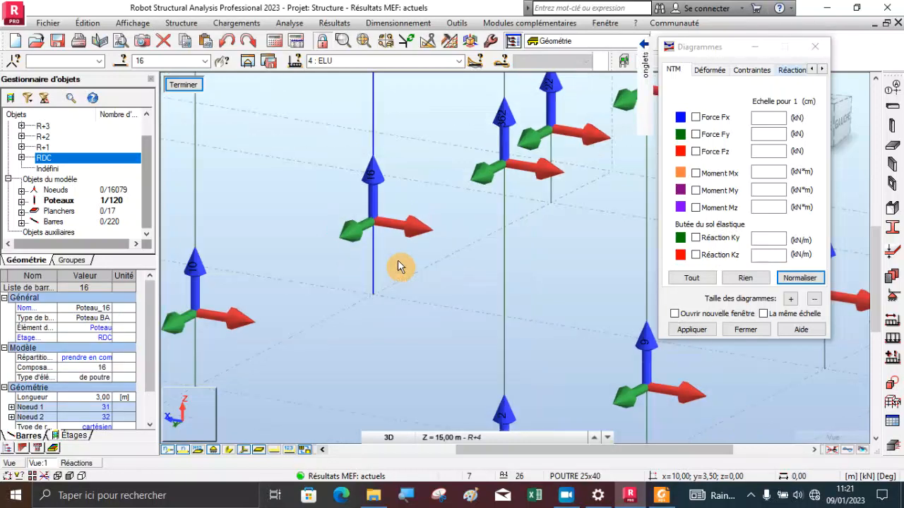
Open the object properties of column 16, plot its Fx diagram under ELU, and close the properties
right_click(325, 198)
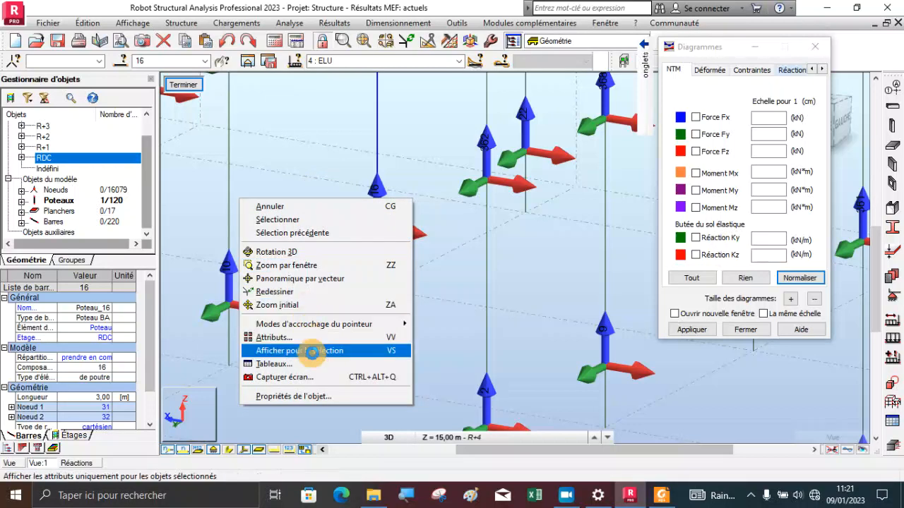
click(314, 396)
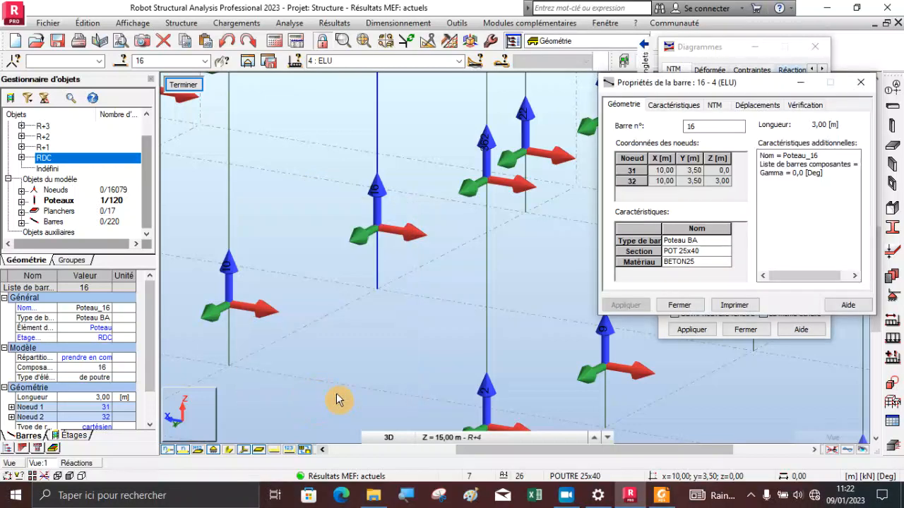
click(718, 106)
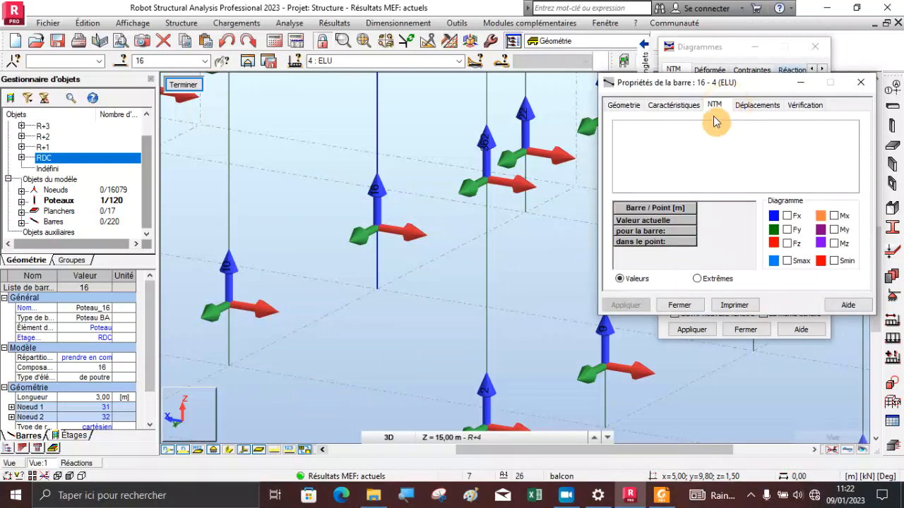
click(787, 216)
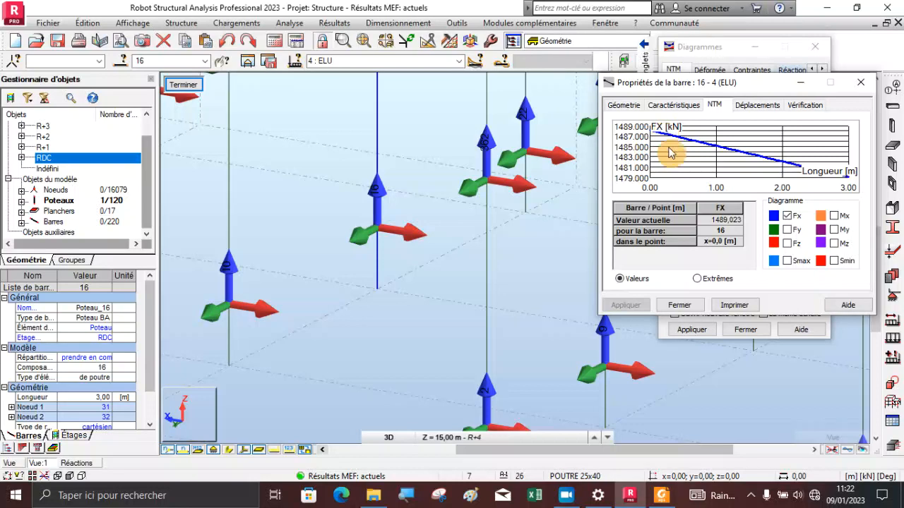
click(673, 307)
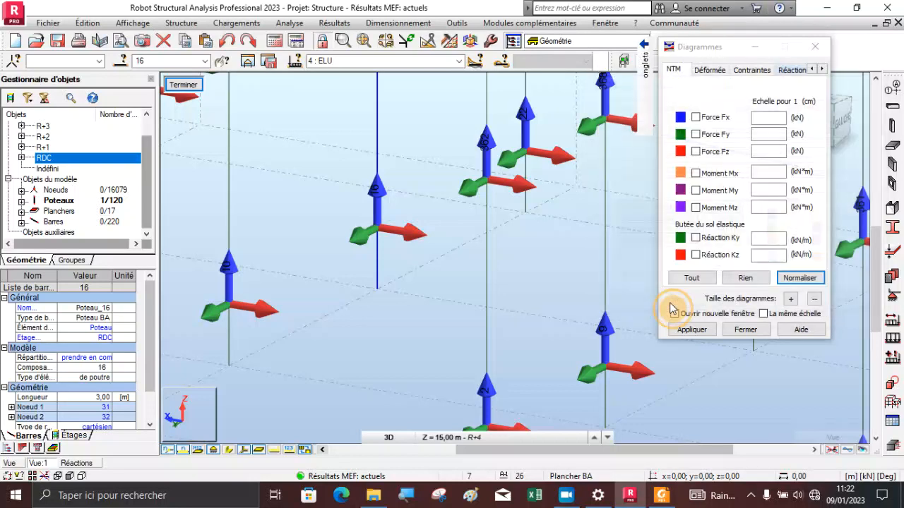
Exit the column-only view and rotate the full 3D building model to bring the selected ground-floor column 16 into view
scroll(457, 271, down, 2)
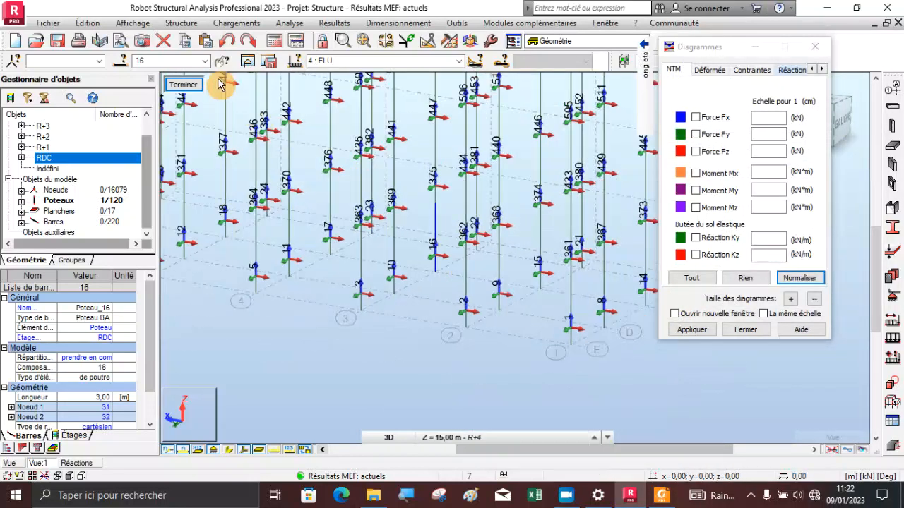
click(182, 84)
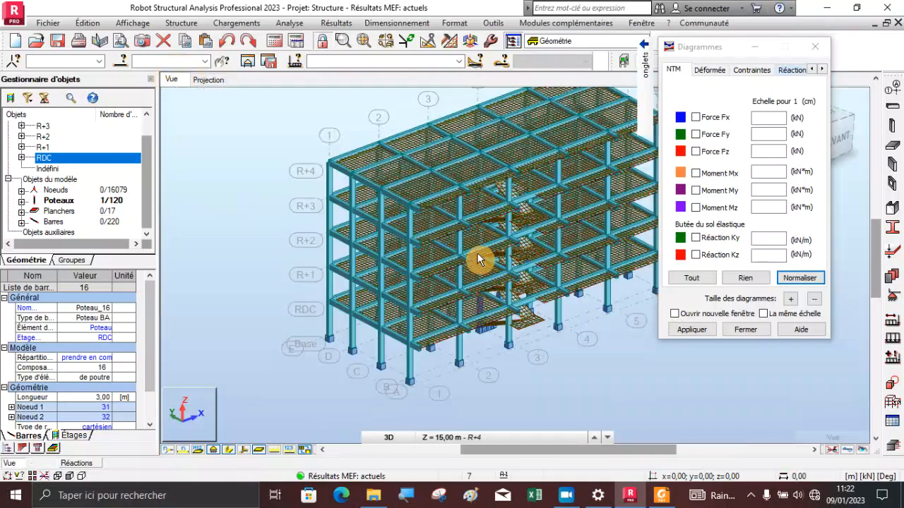
click(224, 182)
right_click(224, 182)
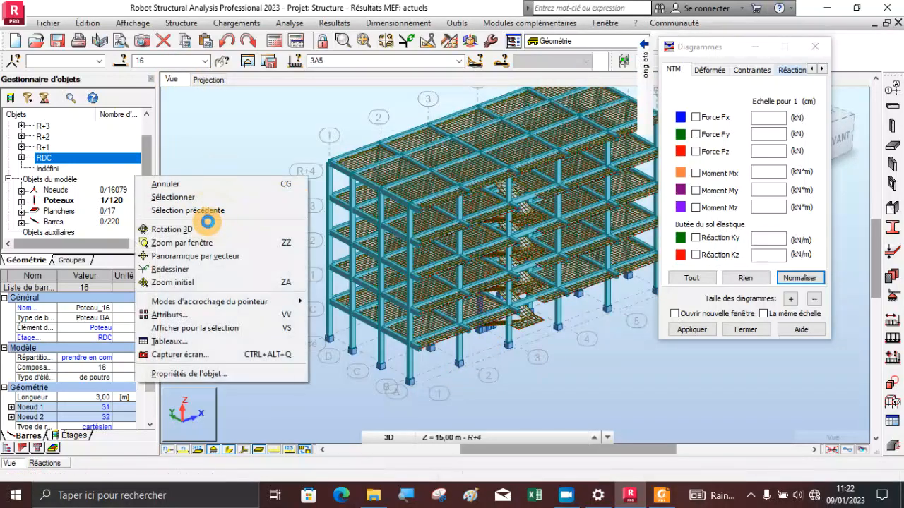
click(205, 226)
mouse_move(415, 285)
mouse_down()
mouse_move(382, 266)
mouse_move(303, 292)
mouse_move(476, 266)
mouse_move(573, 266)
mouse_move(559, 267)
mouse_up()
scroll(505, 339, up, 4)
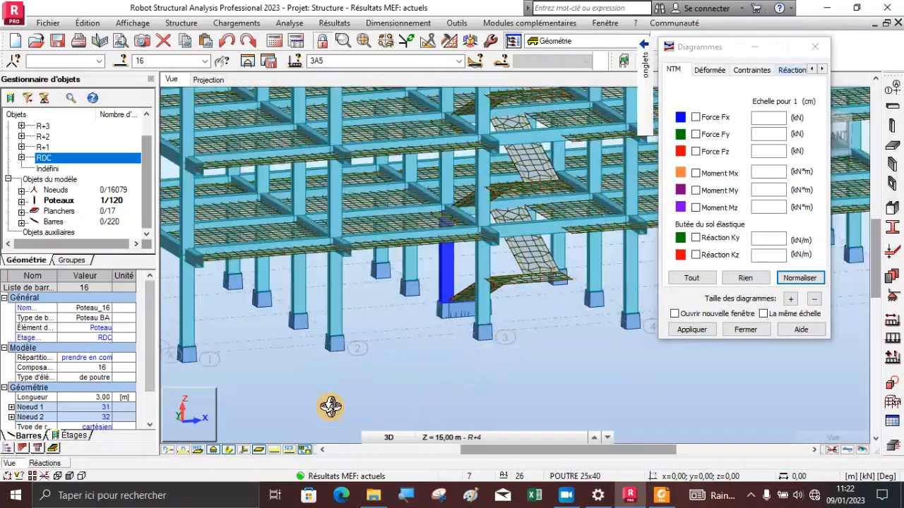
Turn on node numbers in the full model view and examine the node at the base of column 16
click(166, 454)
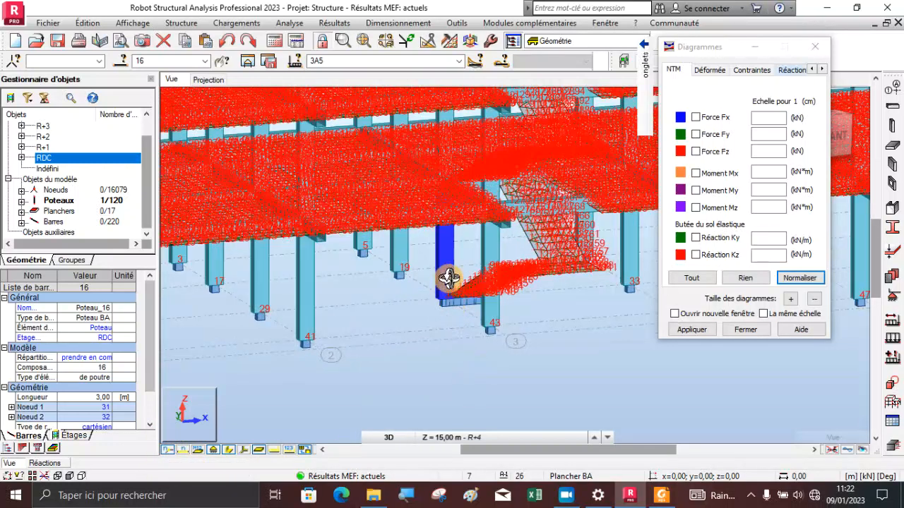
scroll(449, 278, up, 4)
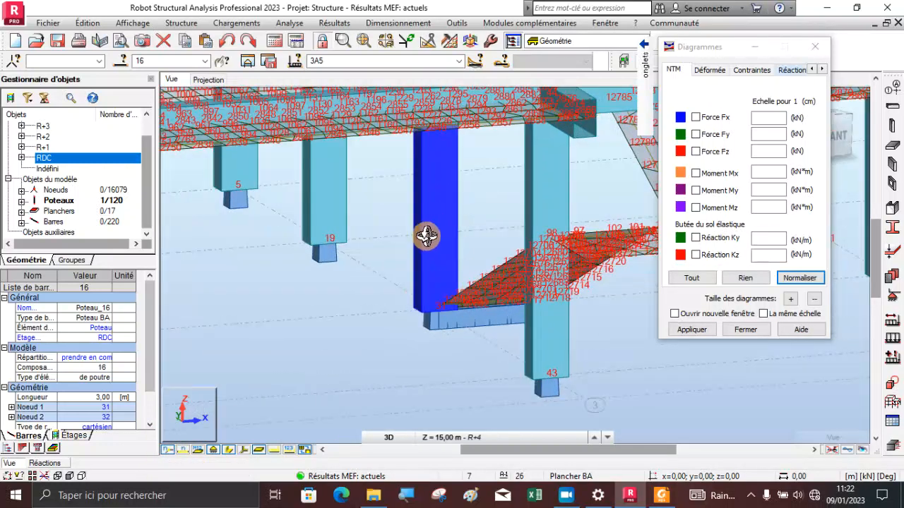
scroll(434, 292, up, 1)
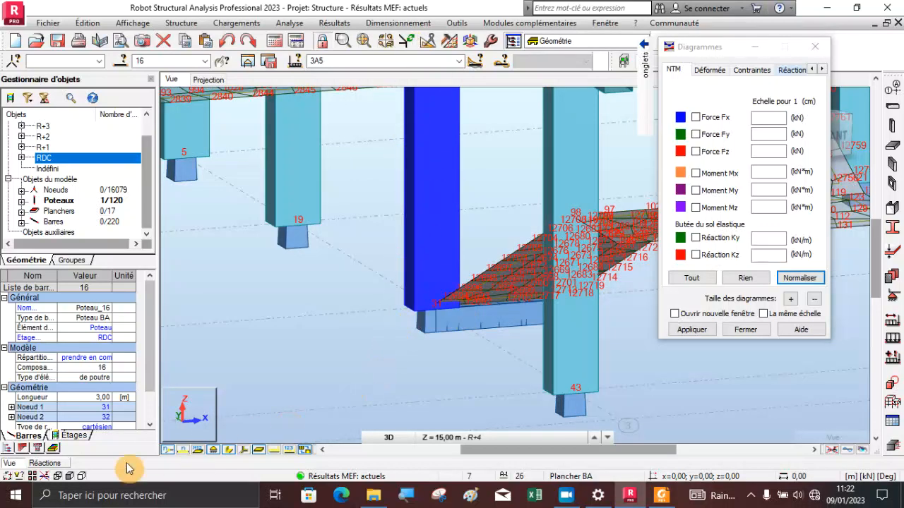
Check the global extremes of the reactions under ELU, and compare the maximum FZ node with the base node of column 16
click(46, 464)
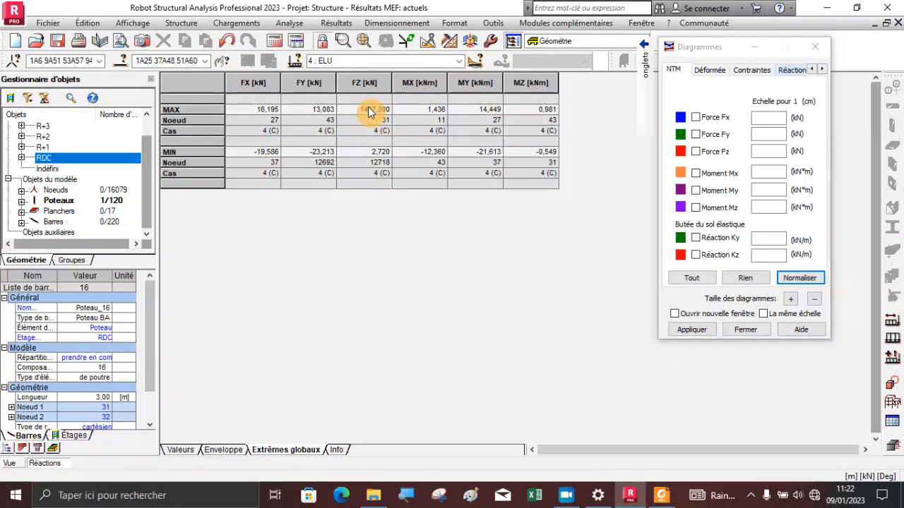
click(10, 465)
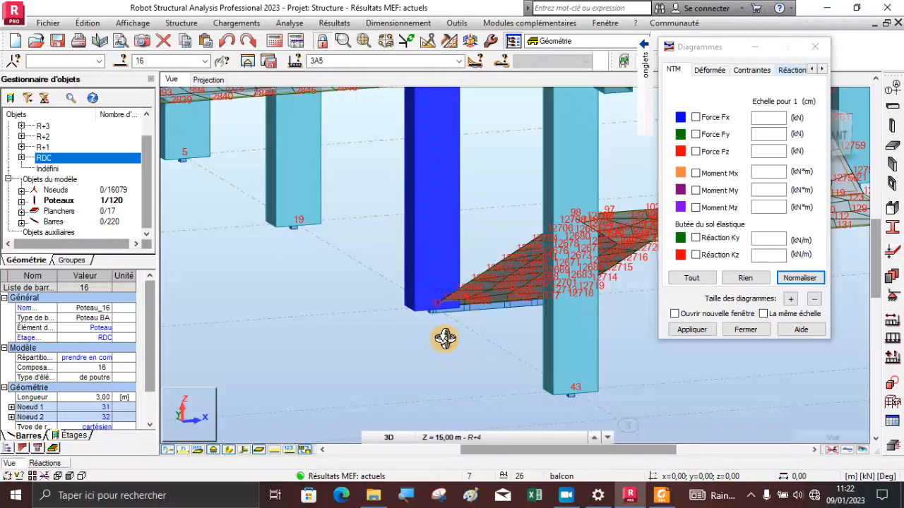
scroll(430, 201, down, 2)
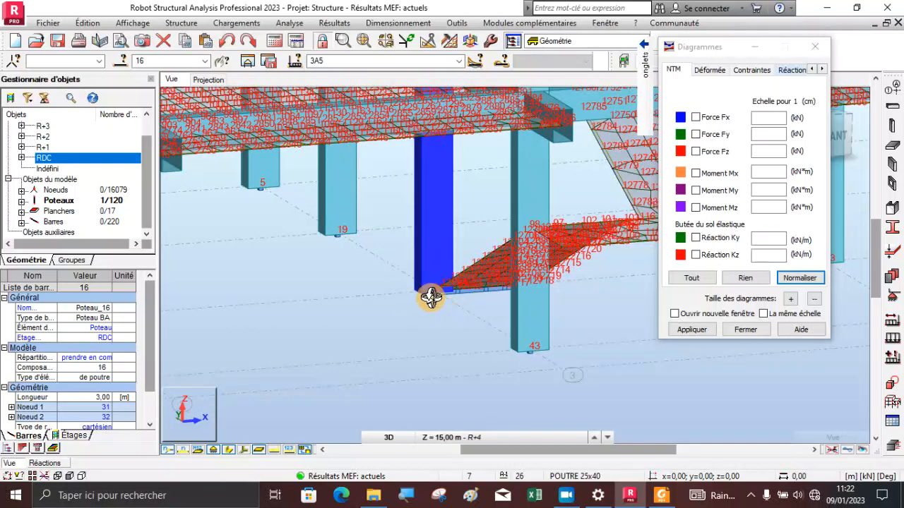
scroll(444, 290, up, 2)
scroll(443, 291, up, 2)
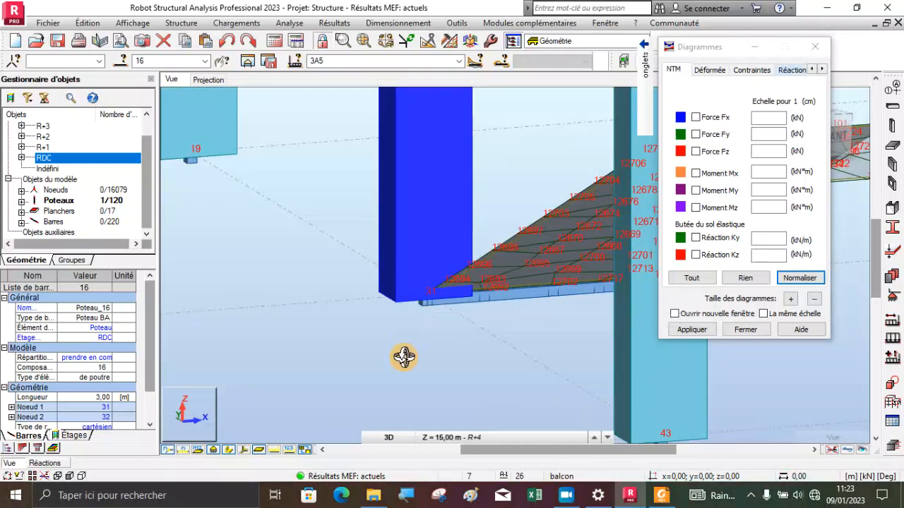
drag(420, 285, 434, 185)
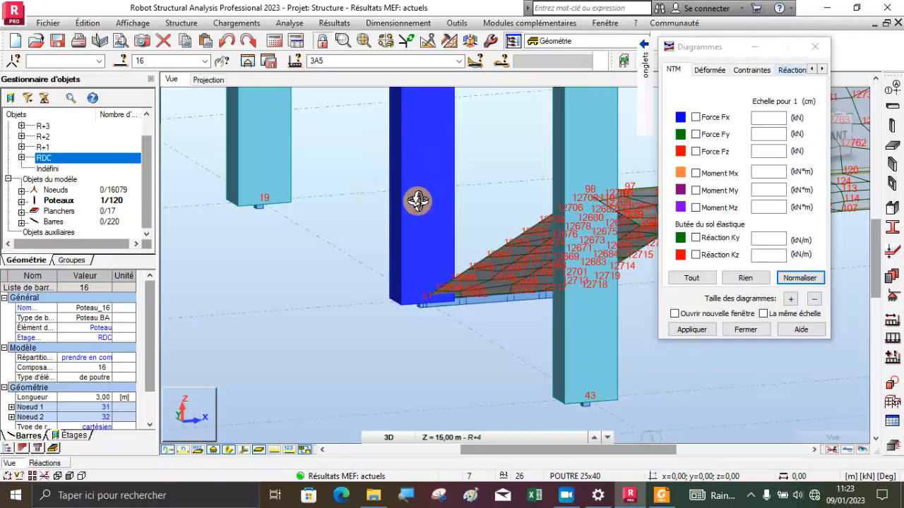
Return to the reactions table, calculate 1497 - 1489 in the Windows Calculator, and close the calculator
click(51, 464)
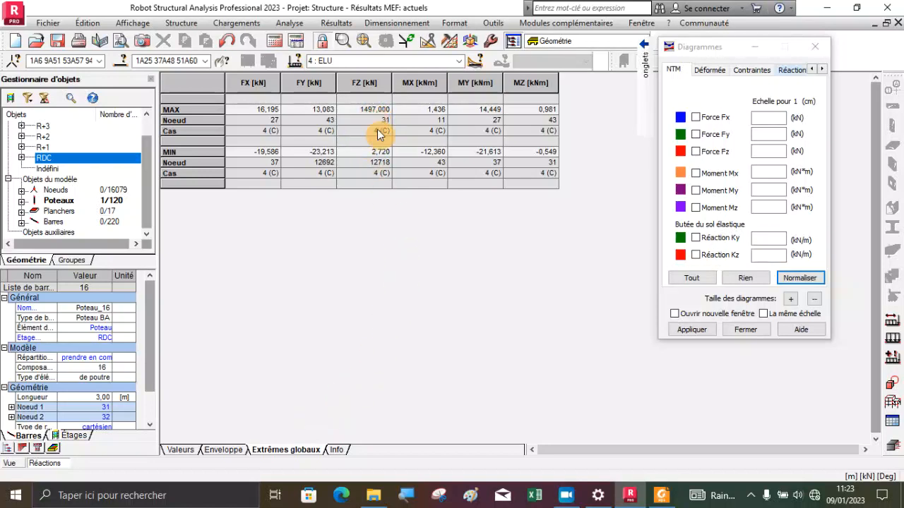
click(123, 503)
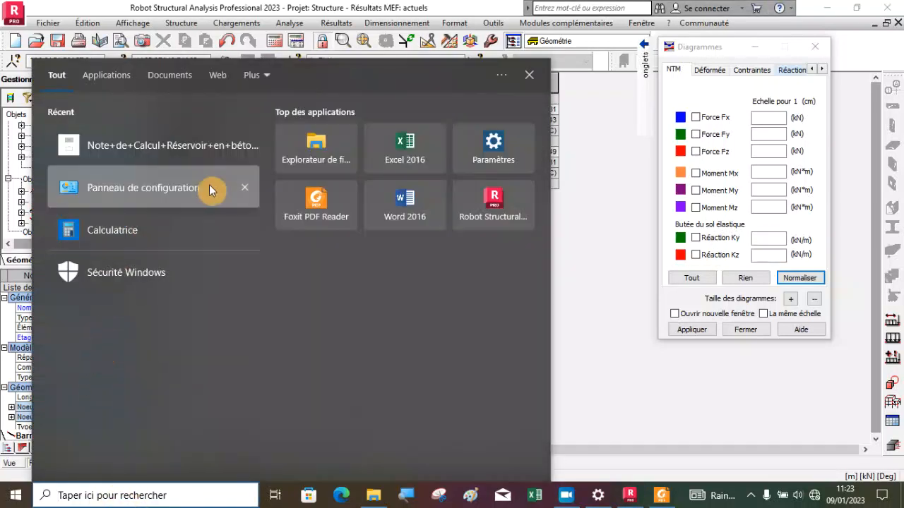
click(136, 230)
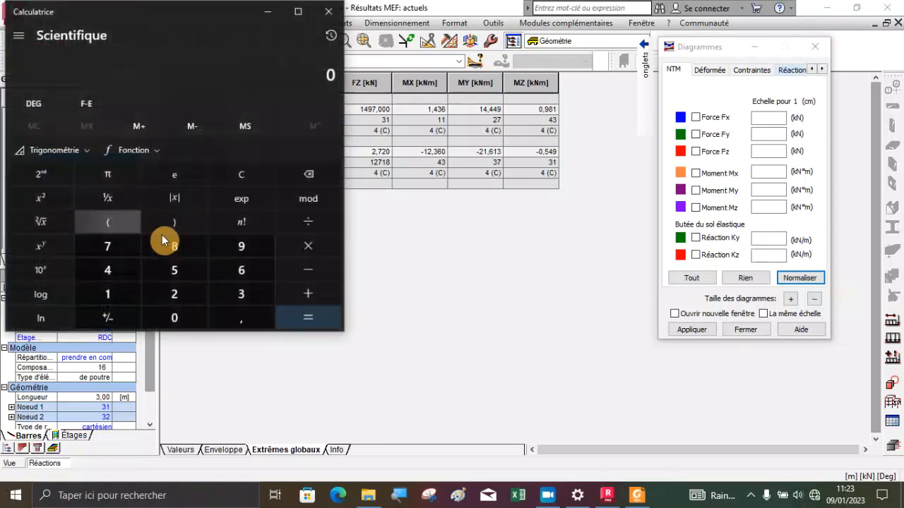
text(1497-1)
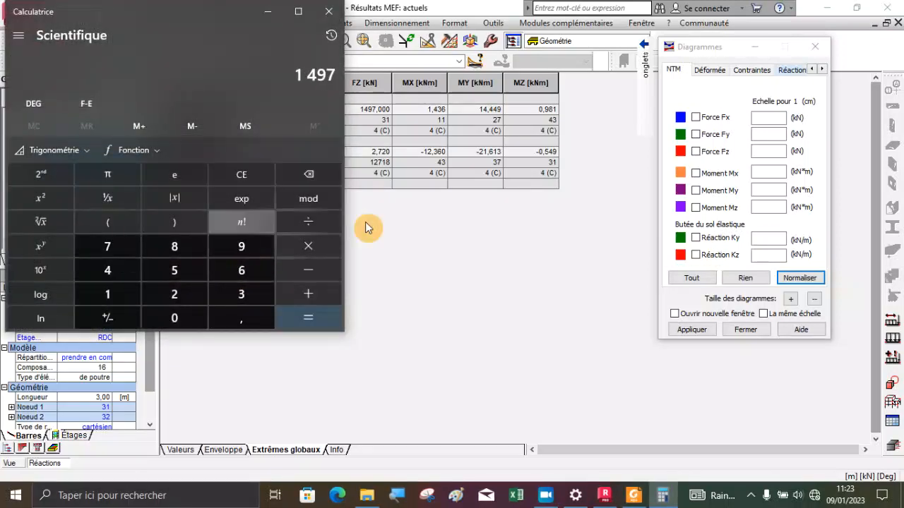
text(489 =)
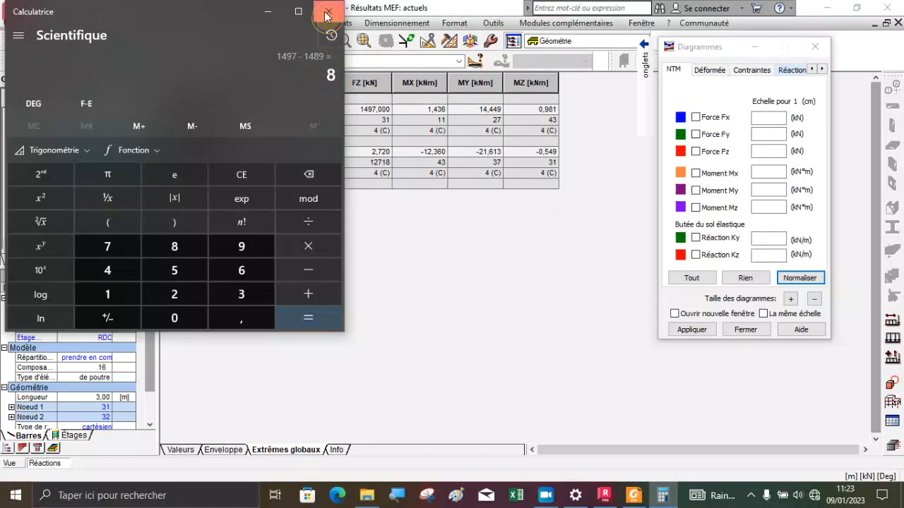
click(326, 14)
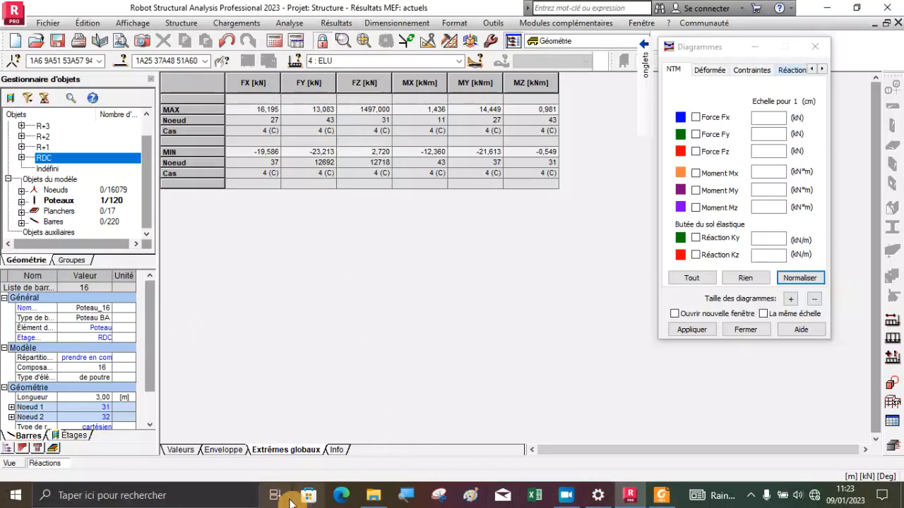
Reopen the Windows Calculator over the reactions table
click(83, 495)
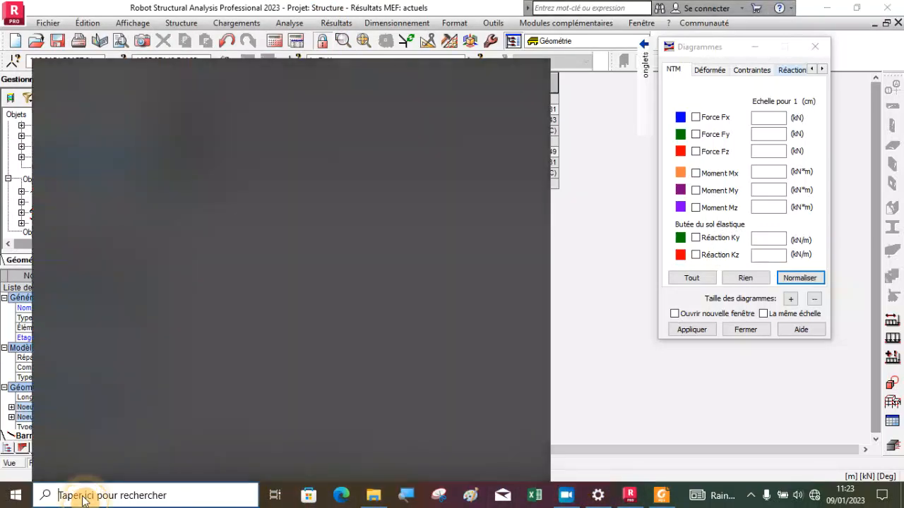
click(133, 234)
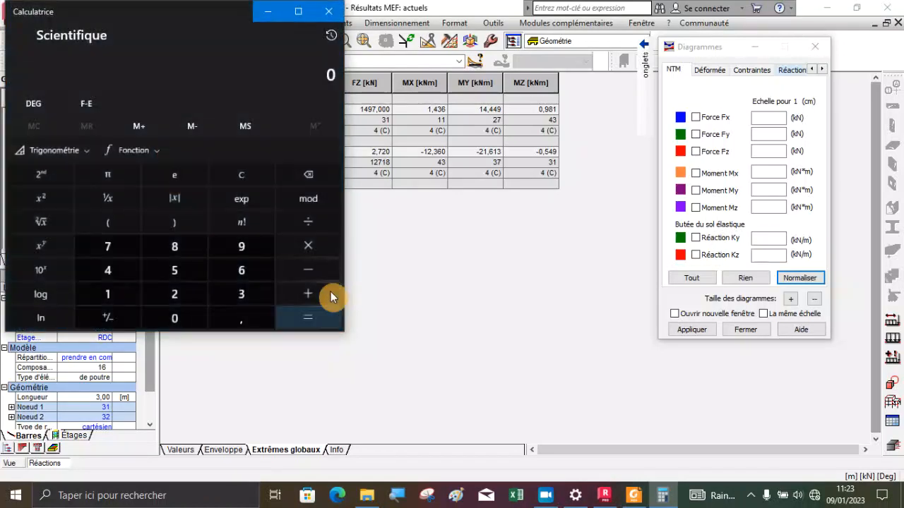
click(248, 286)
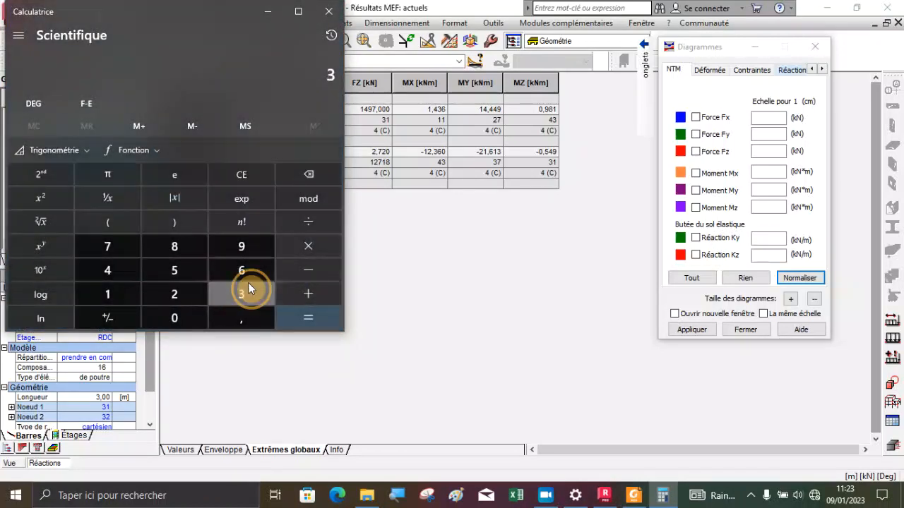
click(291, 245)
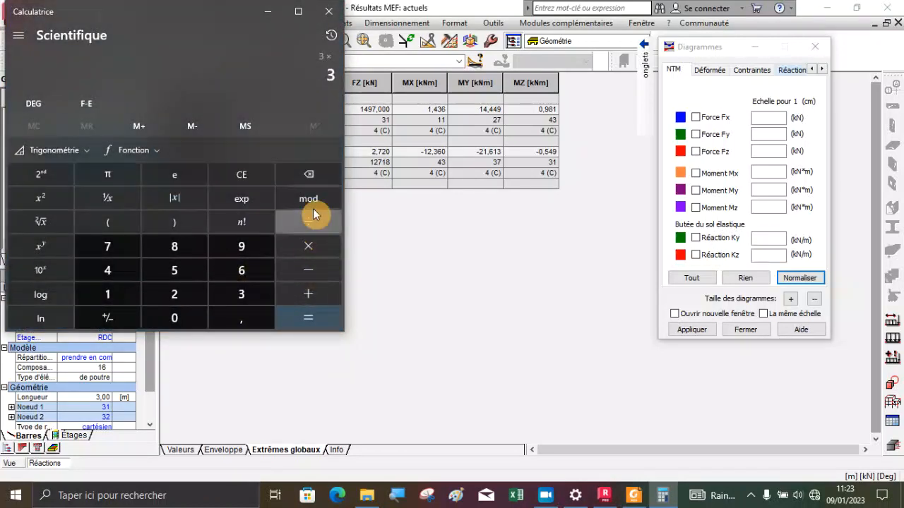
click(241, 174)
Calculate the volume of the column as 3 × 0,25 × 0,4
click(251, 291)
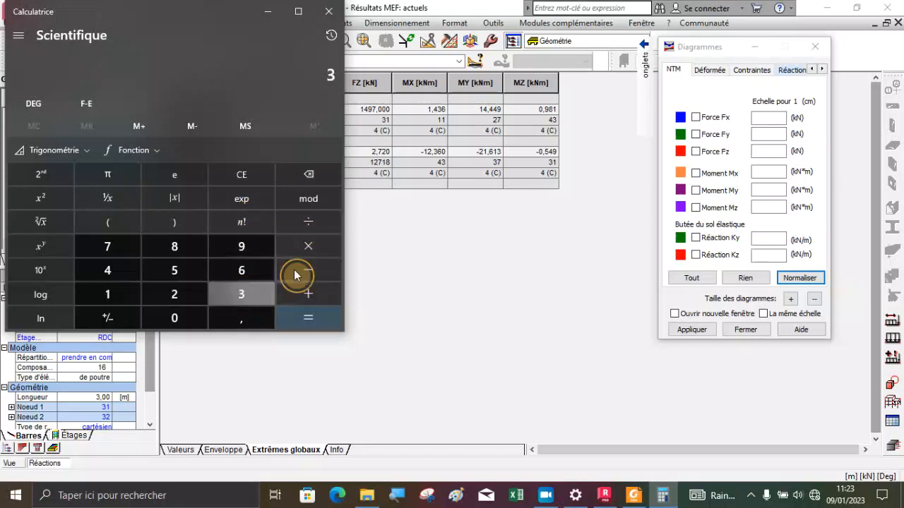
click(297, 247)
click(186, 313)
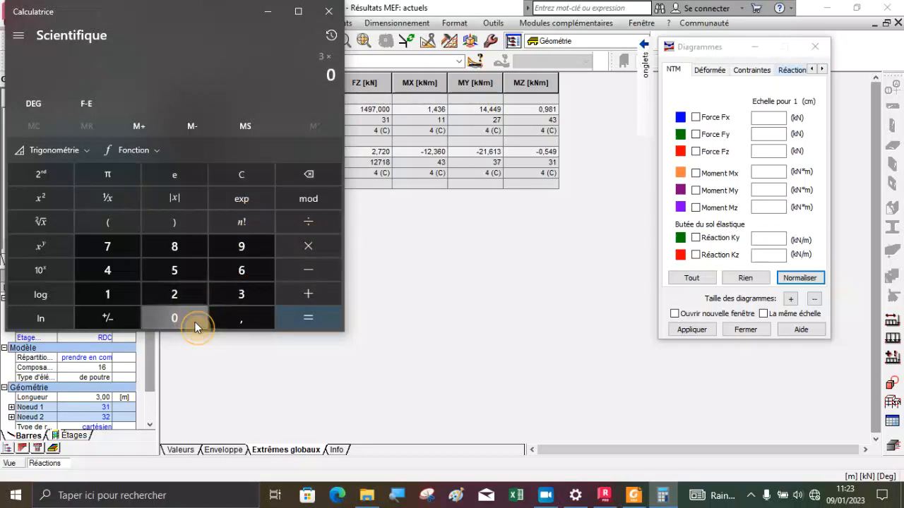
key(comma)
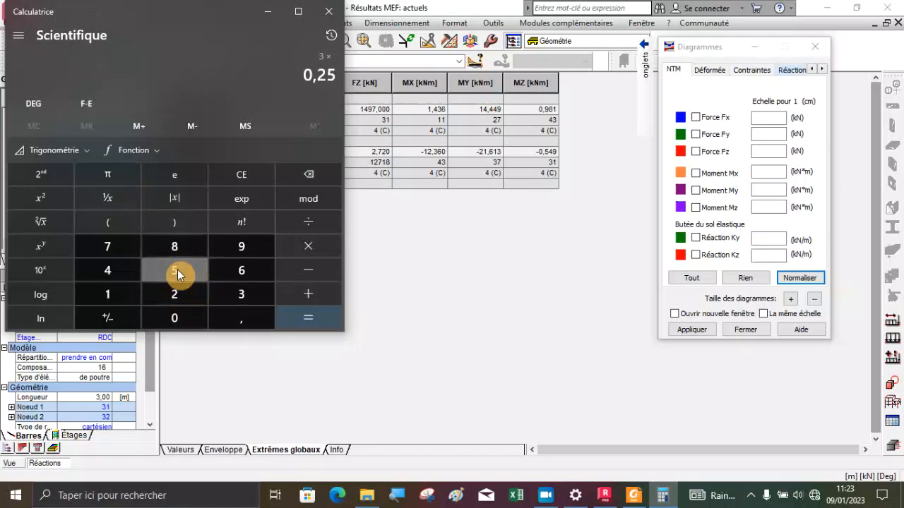
click(303, 247)
click(184, 317)
click(221, 324)
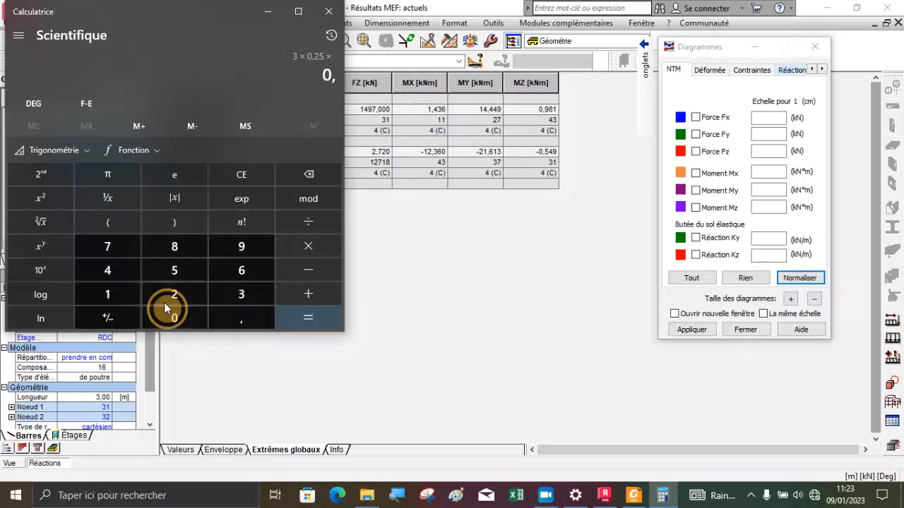
click(109, 272)
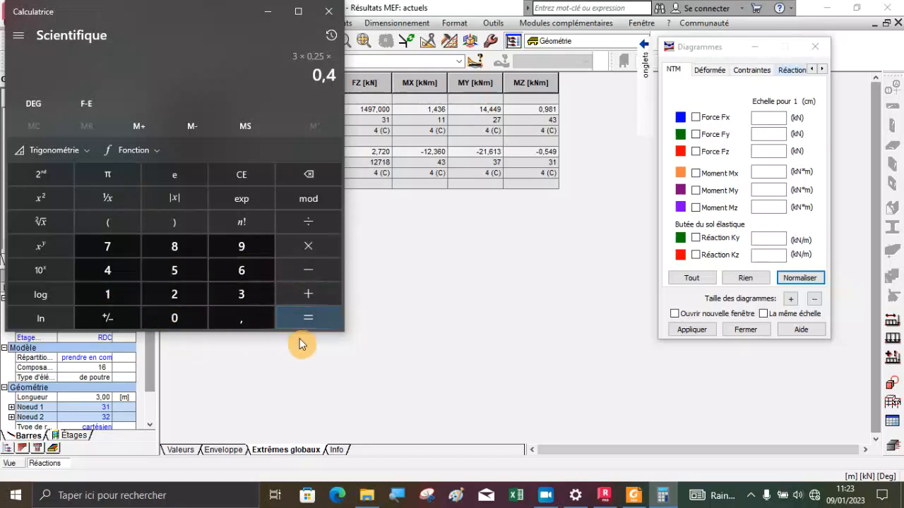
click(302, 319)
Multiply the column volume by 25 to get its self-weight, and multiply that weight by the factor 1,35
click(303, 251)
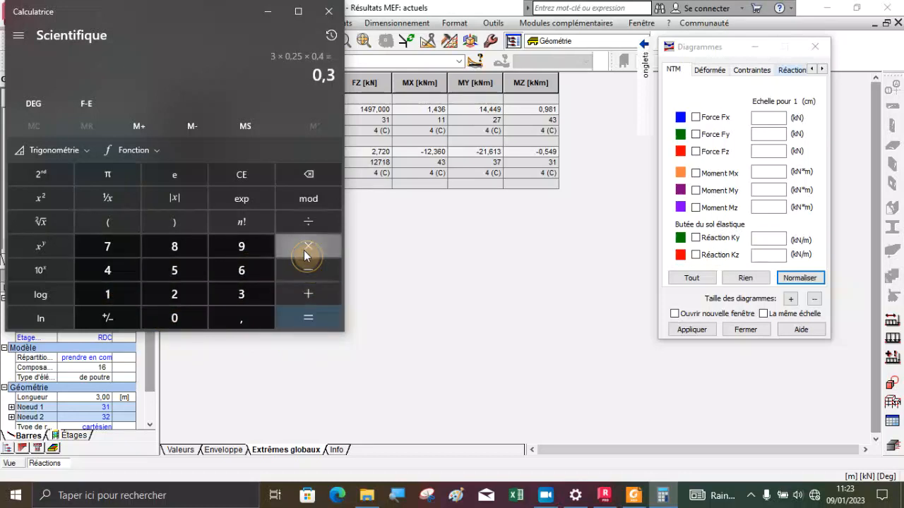
click(174, 302)
click(181, 275)
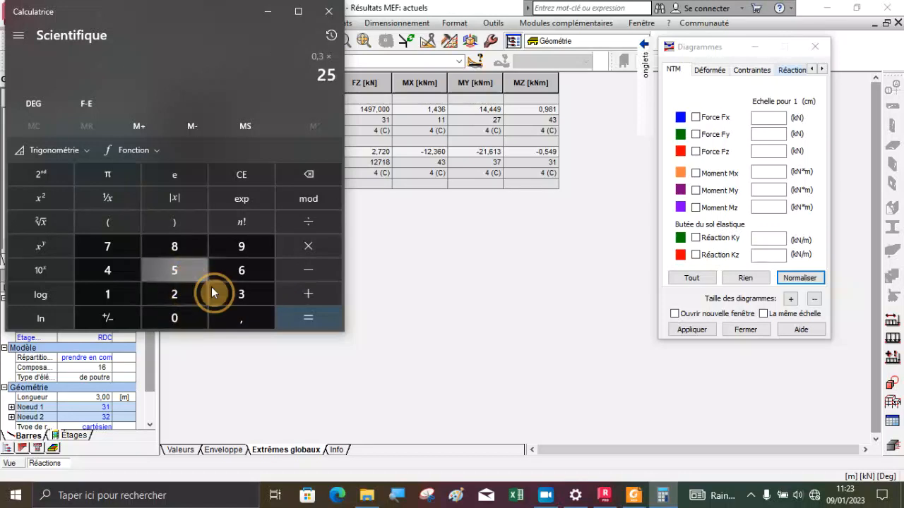
click(304, 323)
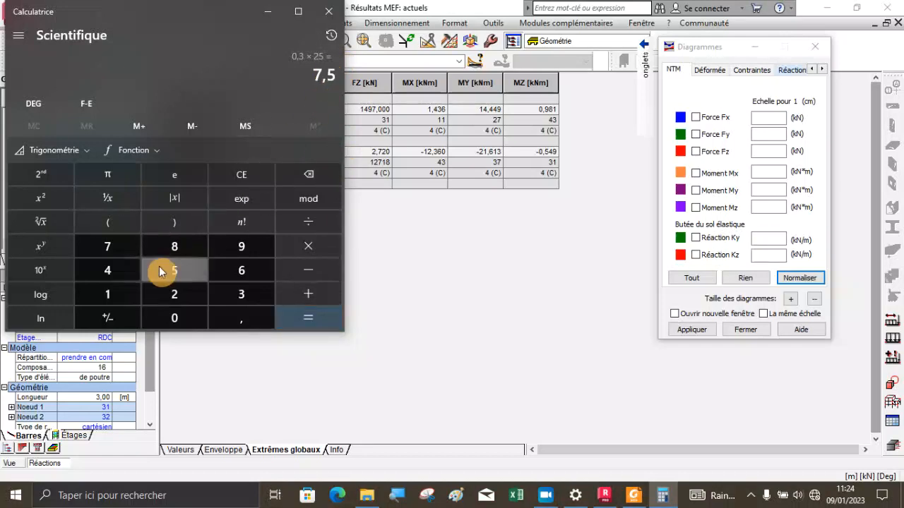
click(311, 249)
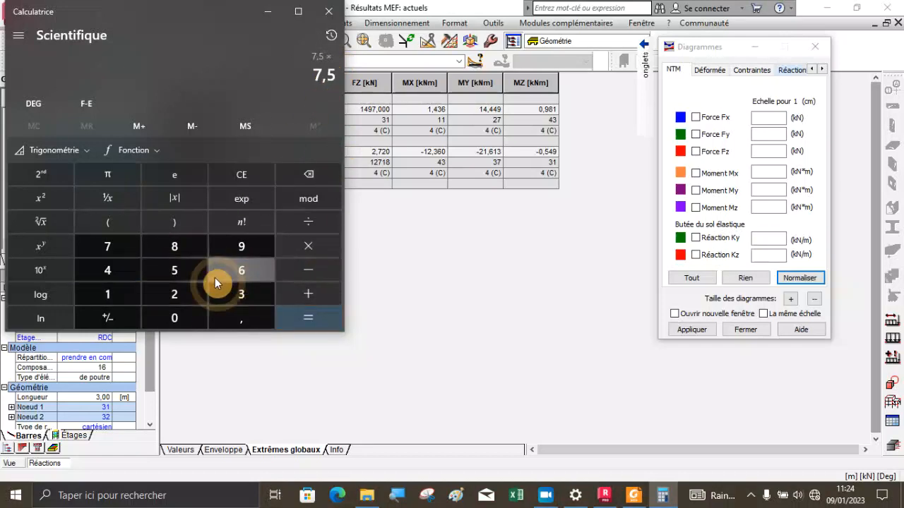
click(109, 293)
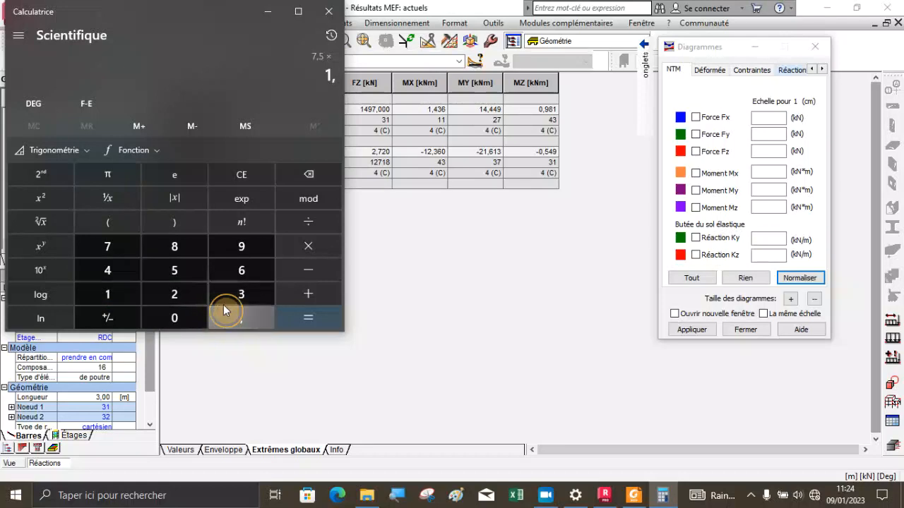
click(214, 294)
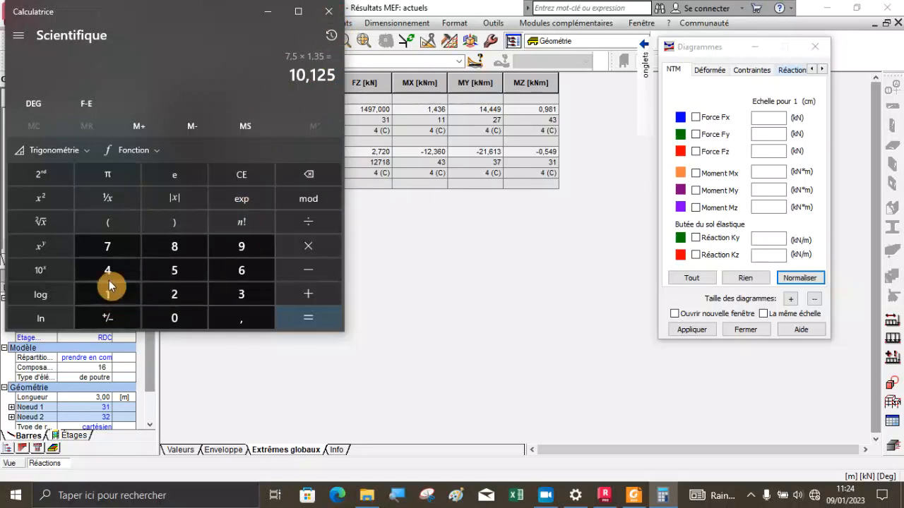
Calculate 1497 - 1489 again to compare the force difference with the factored column self-weight
text(1497)
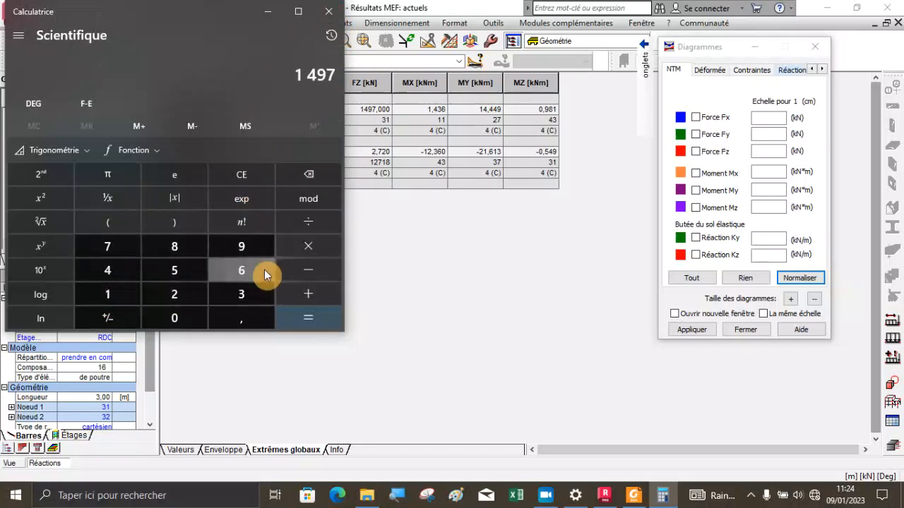
text(-1489 =)
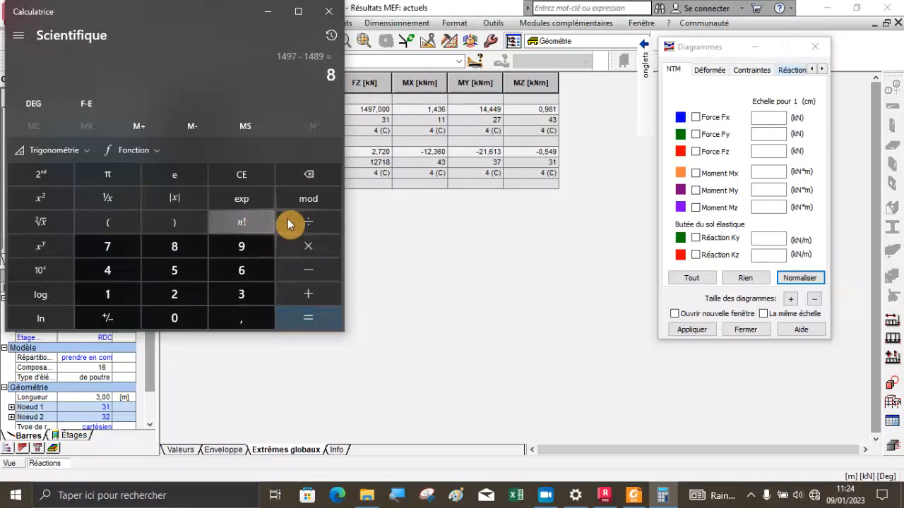
Close the calculator and return to the 3D structure view to examine the base node of the selected column
click(328, 13)
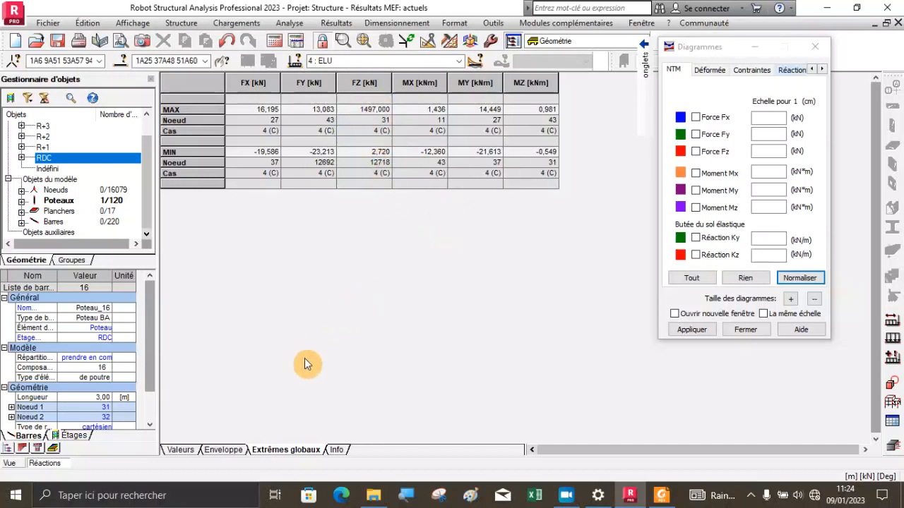
click(8, 463)
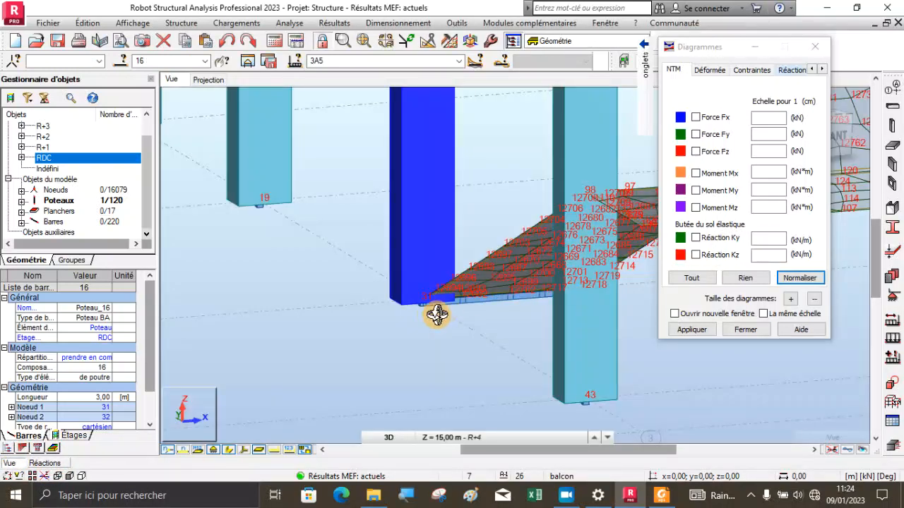
scroll(431, 295, up, 3)
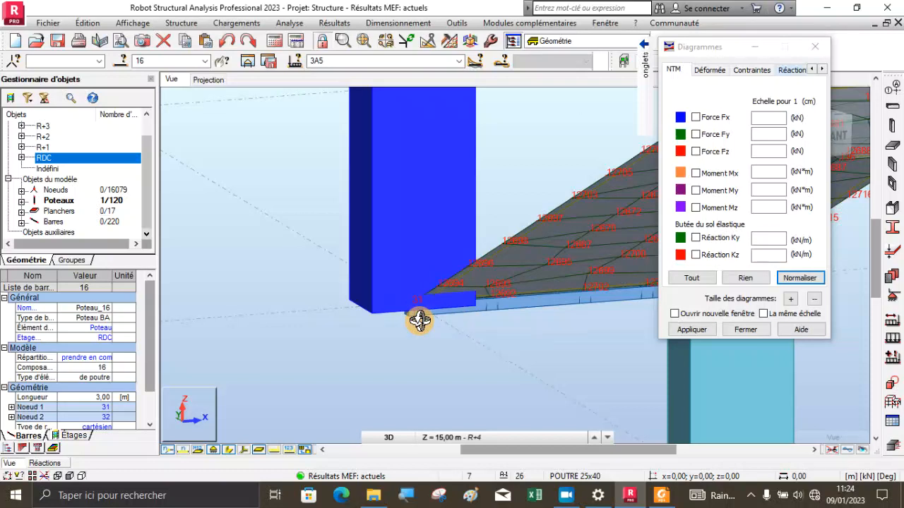
scroll(418, 321, down, 2)
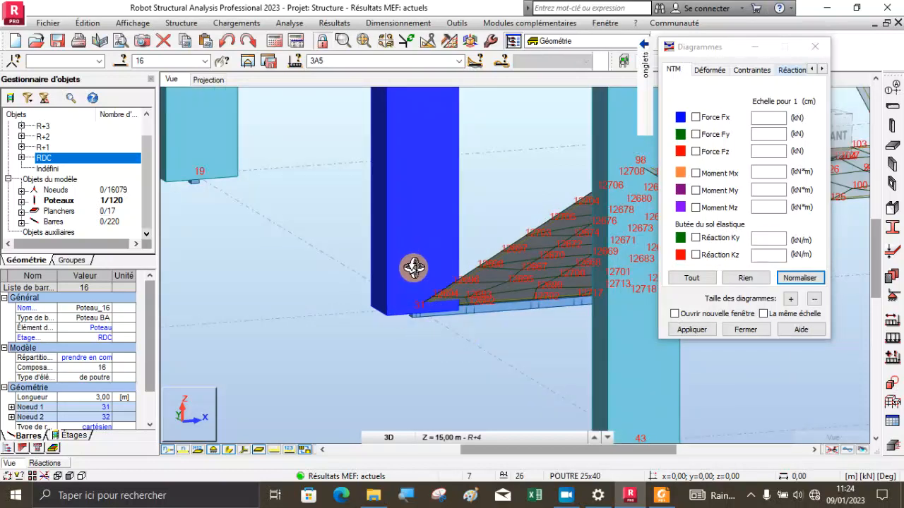
Hide the node numbers across the whole building model
scroll(416, 296, down, 4)
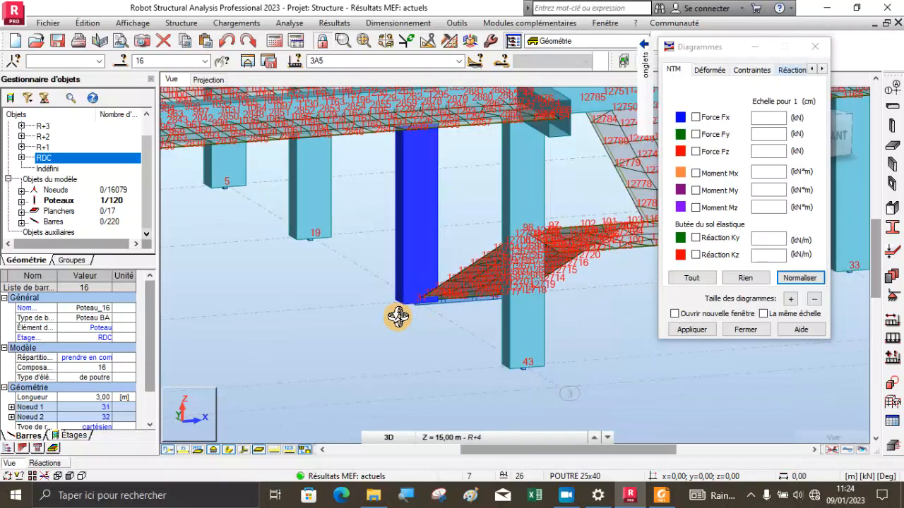
scroll(397, 317, down, 3)
scroll(394, 321, down, 1)
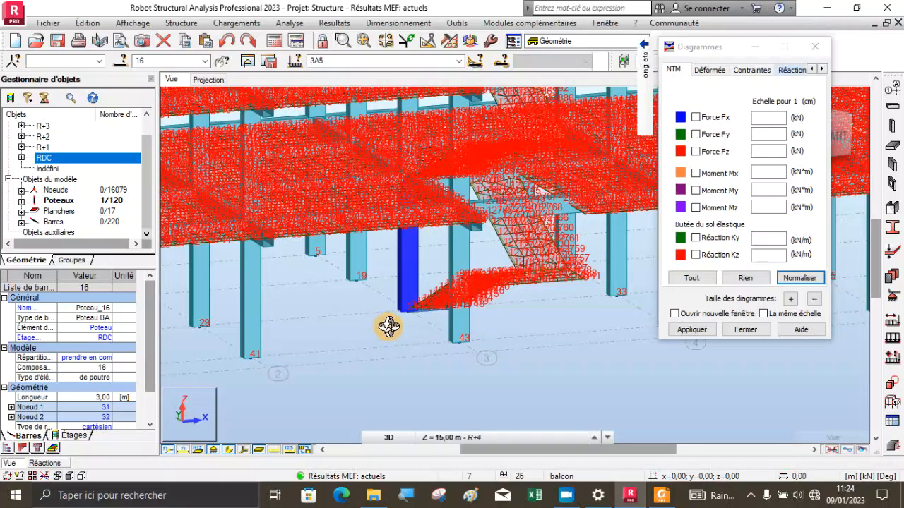
scroll(391, 331, down, 2)
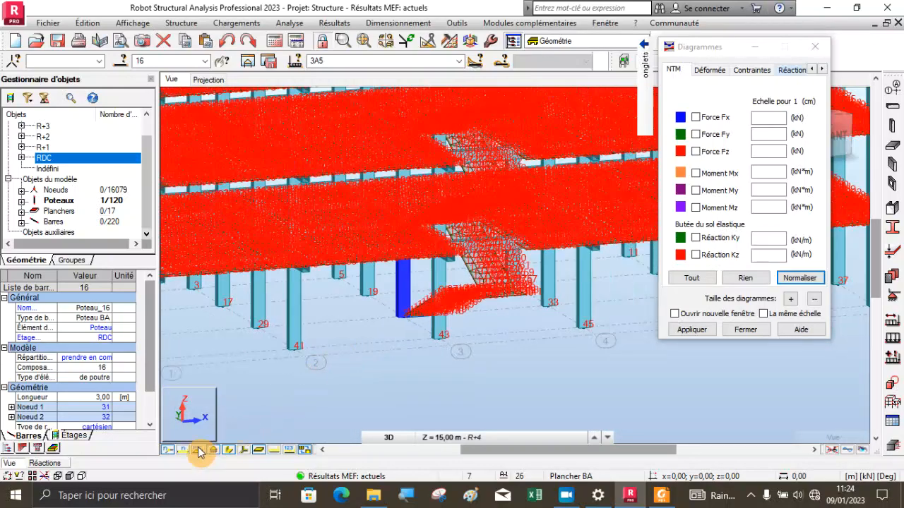
click(167, 454)
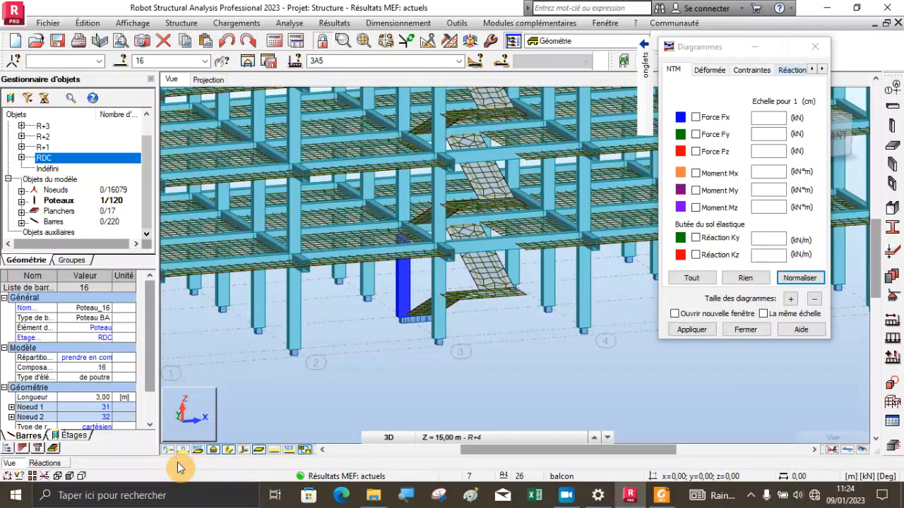
Clear the selection of the ground-floor column and restore the selection mode in the 3D view
scroll(432, 317, down, 2)
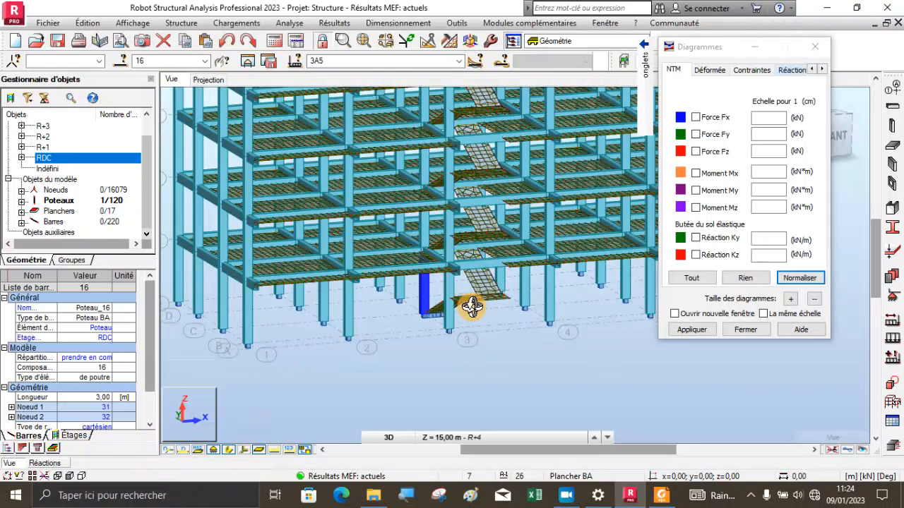
right_click(188, 147)
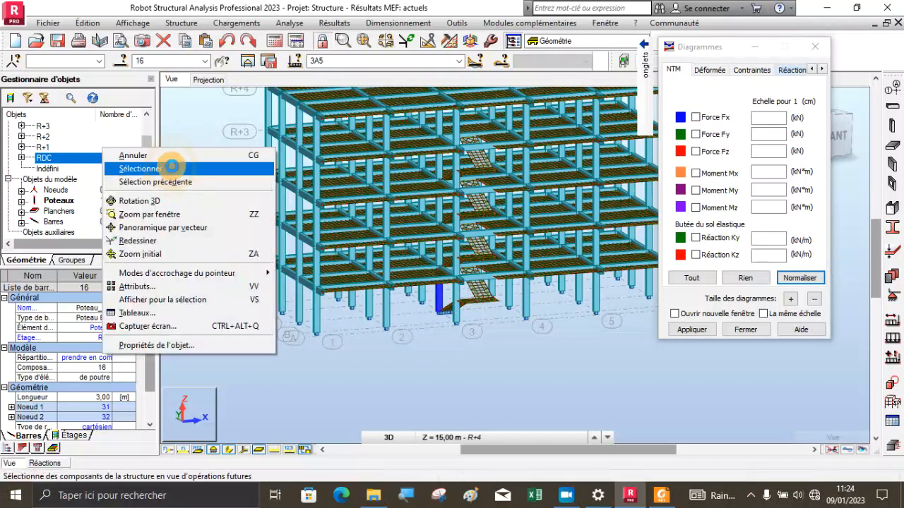
click(171, 177)
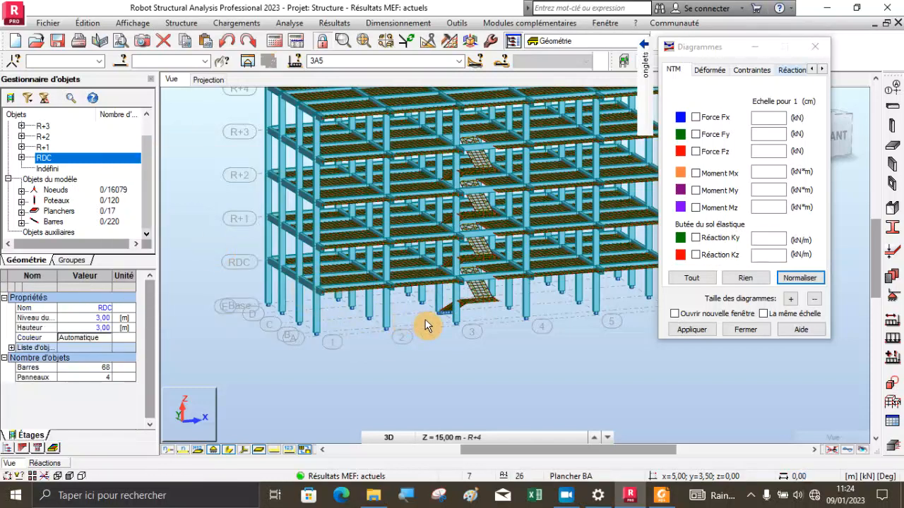
scroll(425, 326, up, 2)
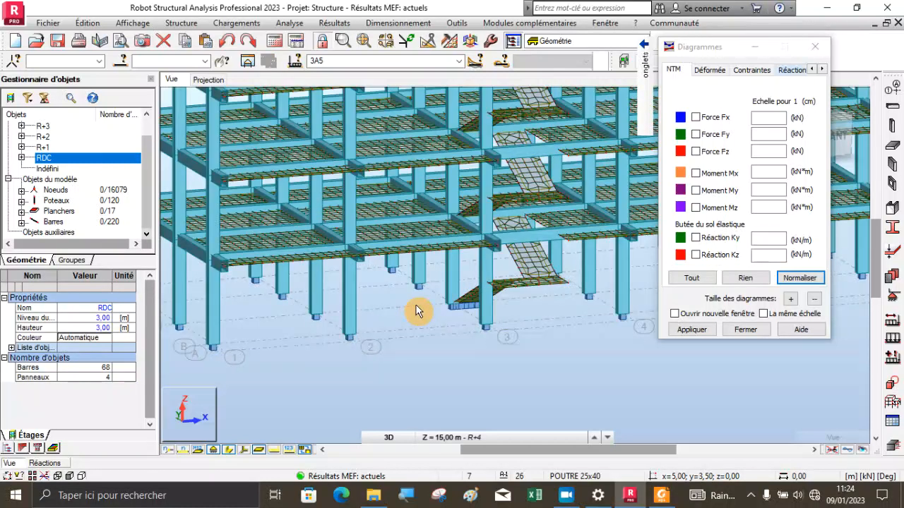
scroll(417, 310, down, 3)
right_click(189, 158)
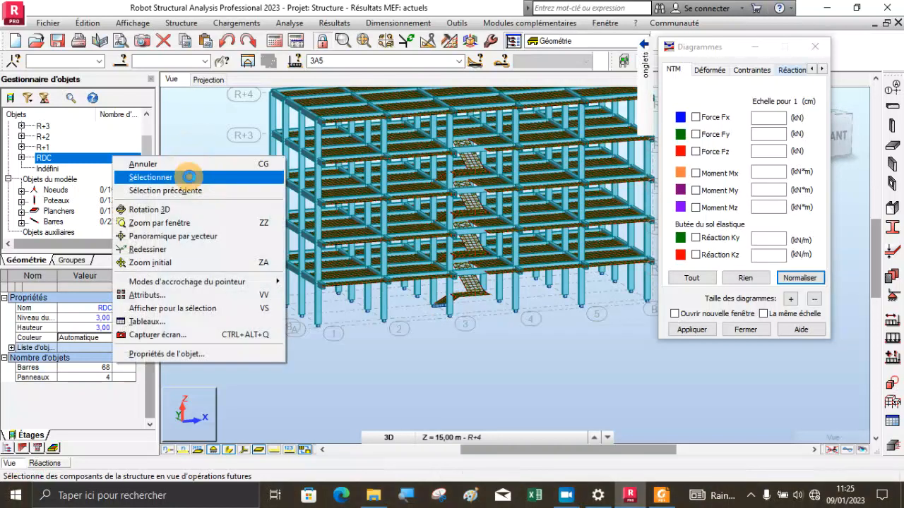
click(189, 176)
Close the bar diagrams dialog to free the view of the structure
scroll(352, 276, up, 3)
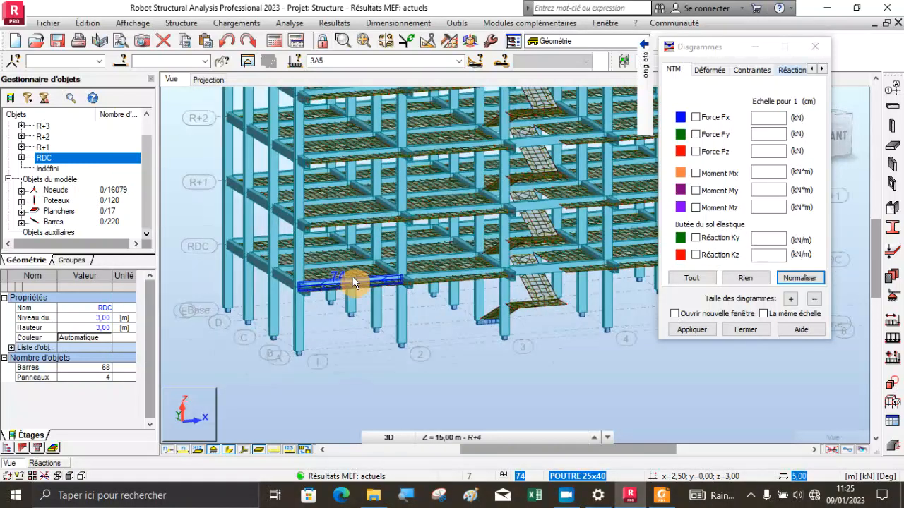
scroll(351, 276, up, 2)
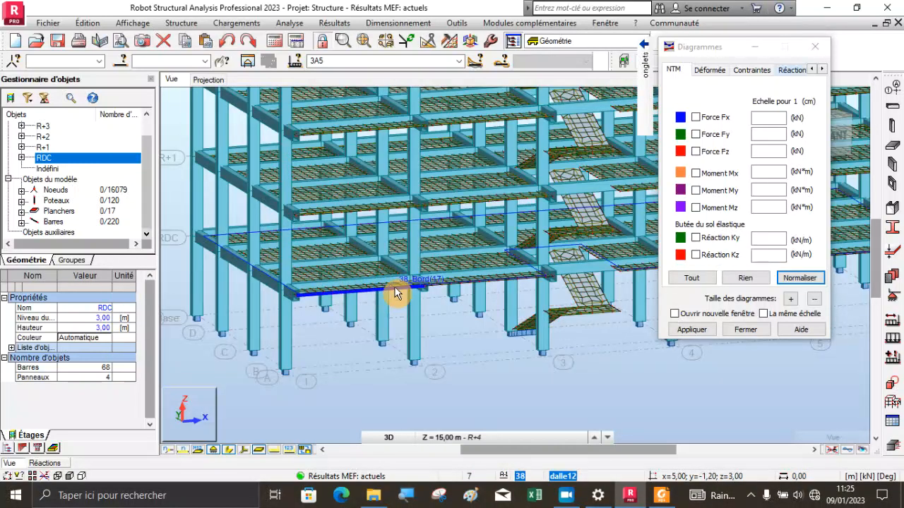
click(815, 46)
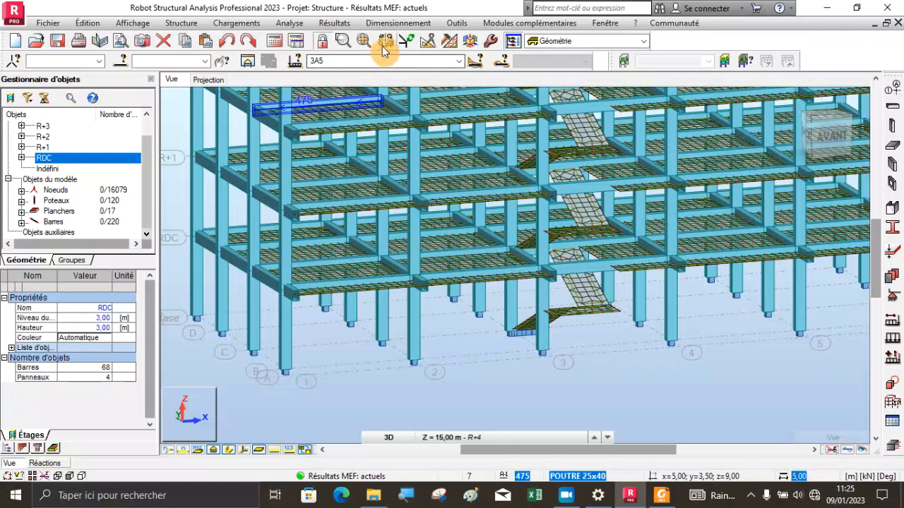
Set the active load case to 4 : ELU and open the map results dialog for panels
click(459, 61)
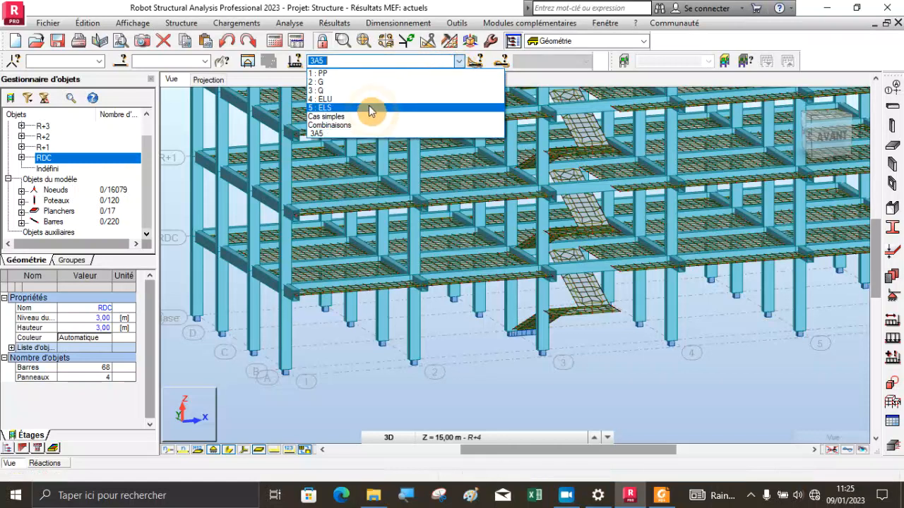
click(321, 99)
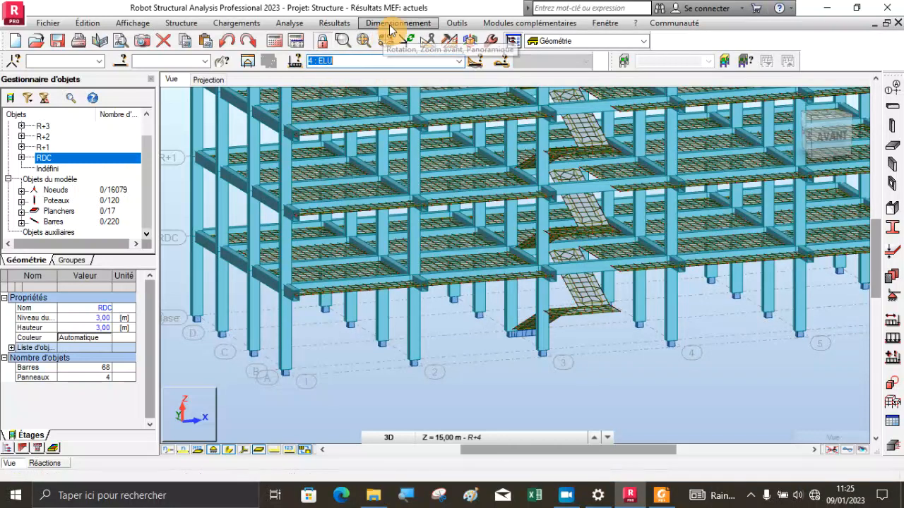
click(333, 23)
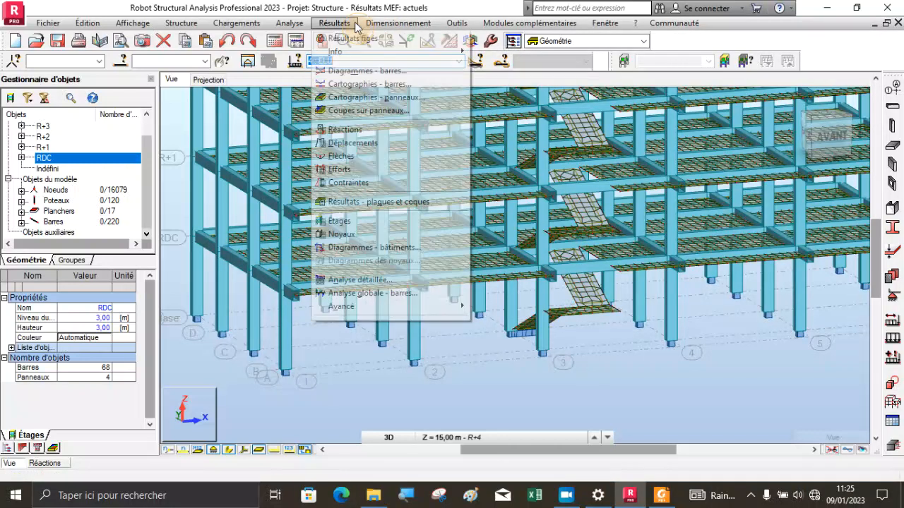
click(348, 99)
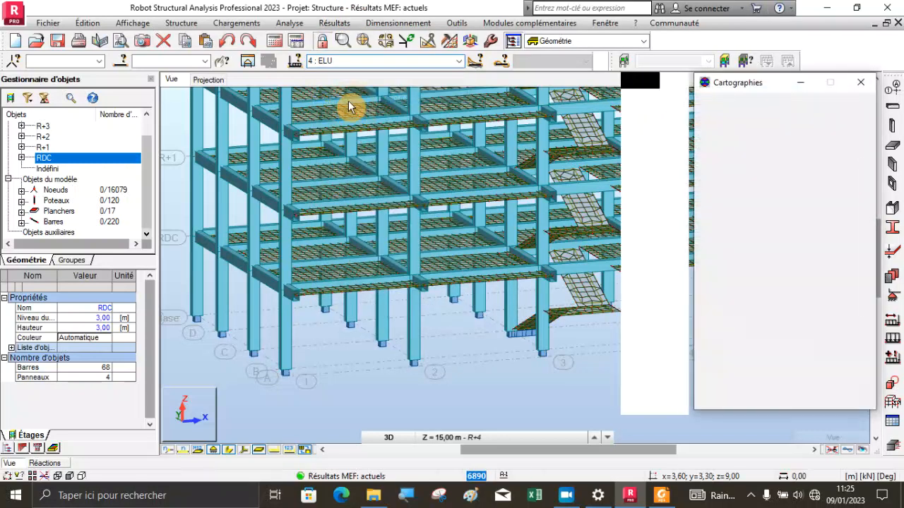
mouse_move(683, 127)
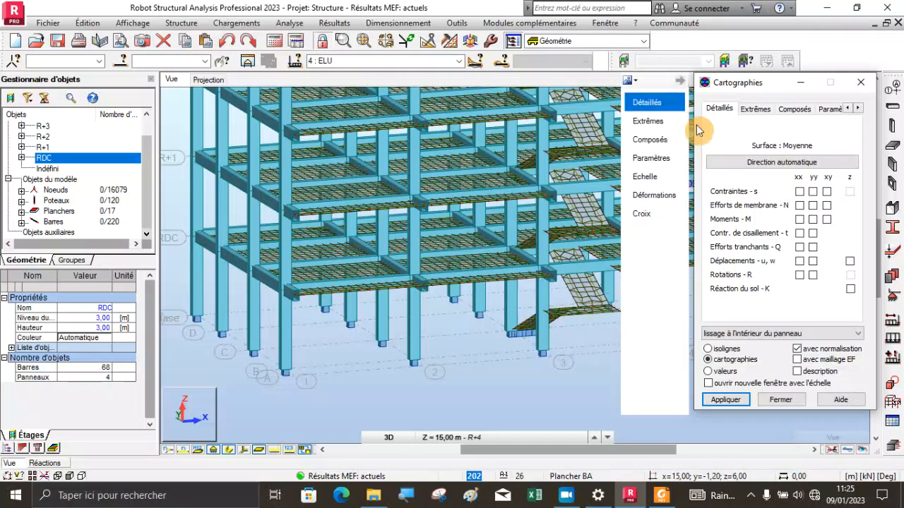
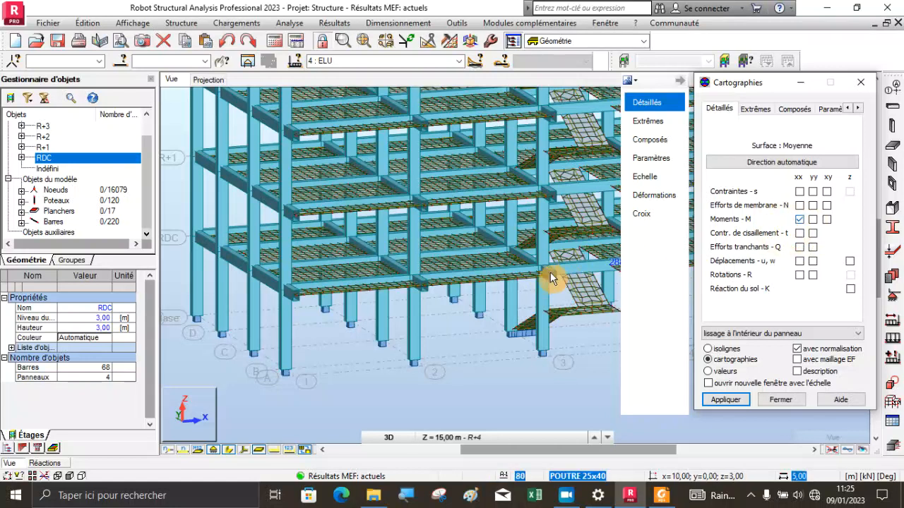
Select all floor slabs (Planchers) of the model and isolate them in a new substructure window
scroll(410, 284, down, 3)
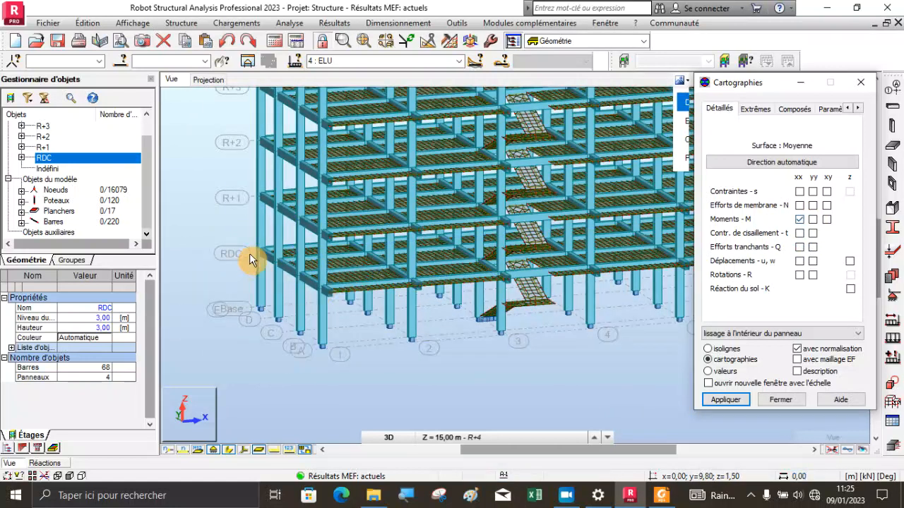
click(57, 212)
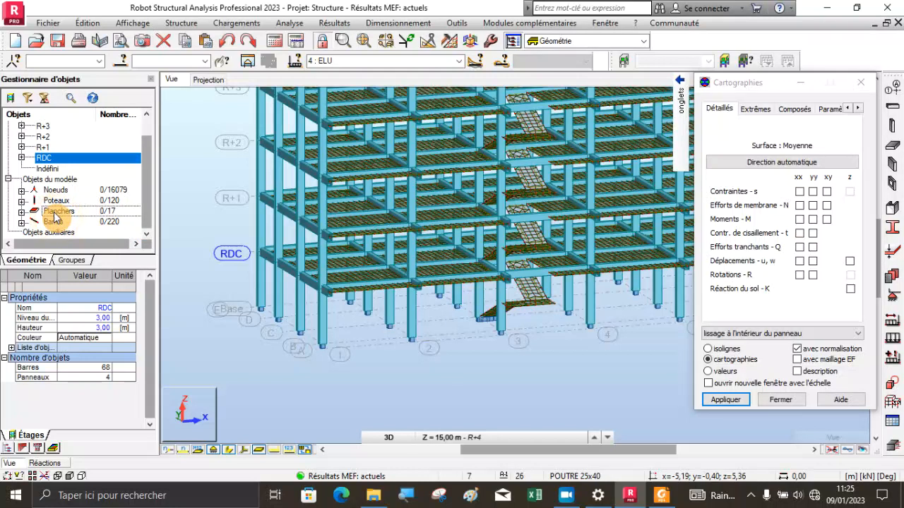
right_click(57, 211)
click(106, 238)
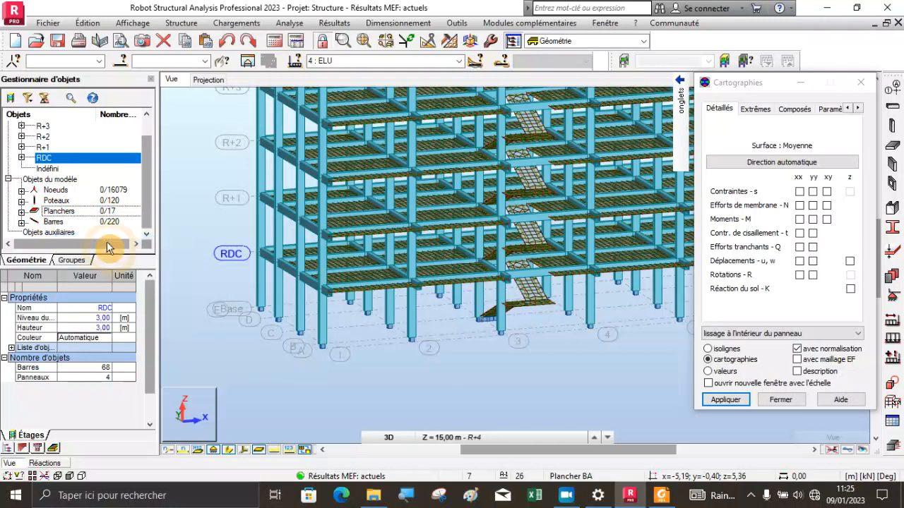
scroll(305, 302, down, 3)
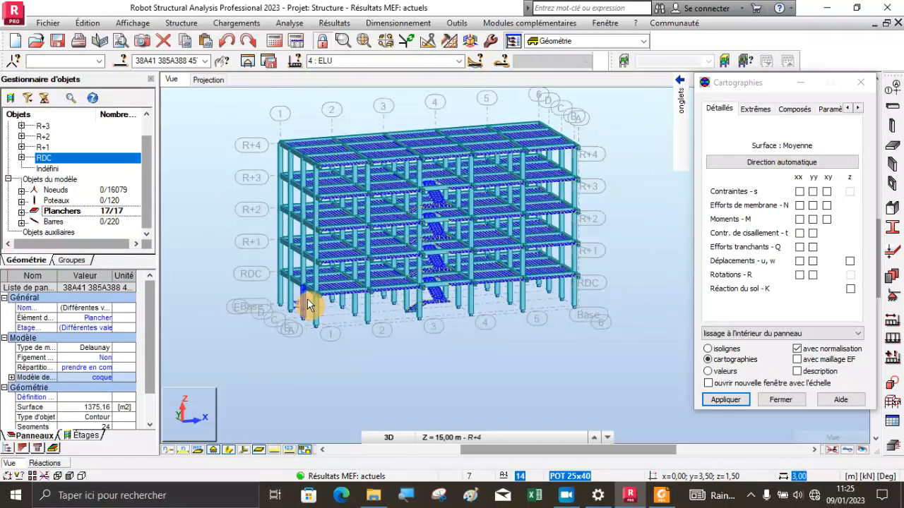
click(253, 65)
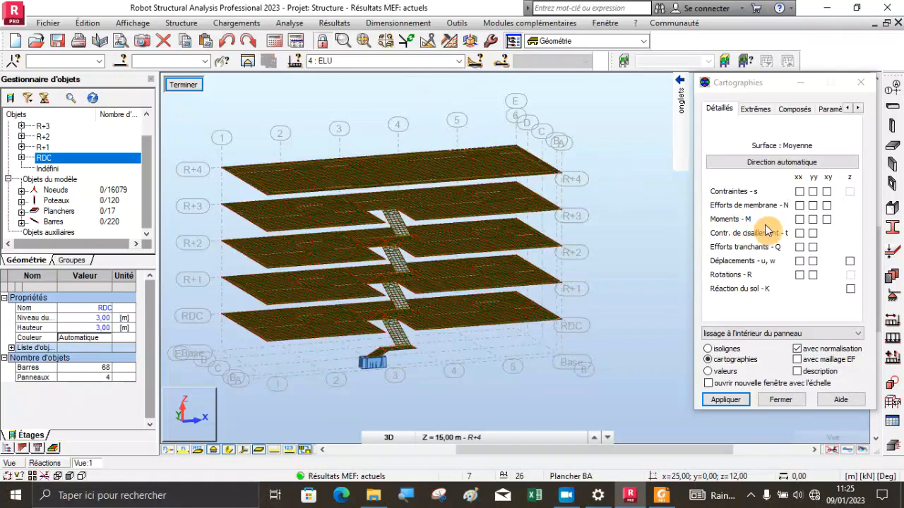
Display the xx moment (M) map on the isolated slabs with value descriptions
click(799, 220)
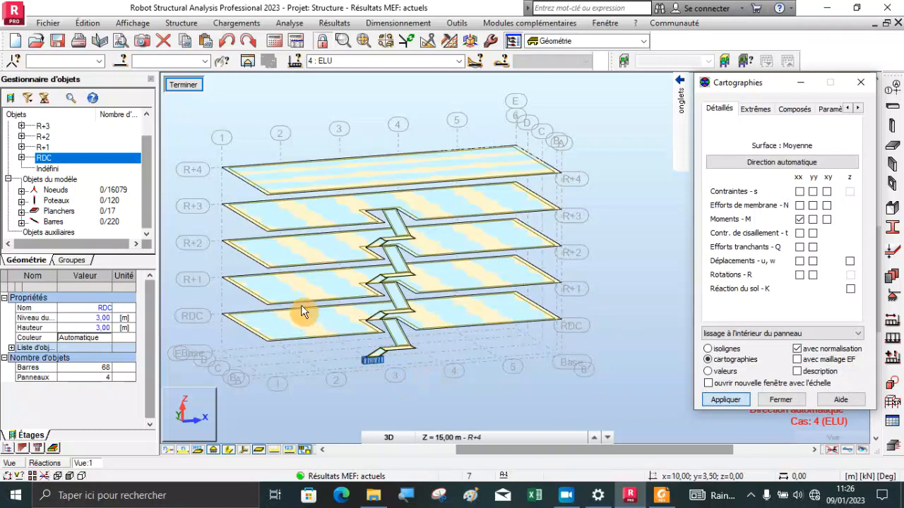
scroll(300, 310, up, 3)
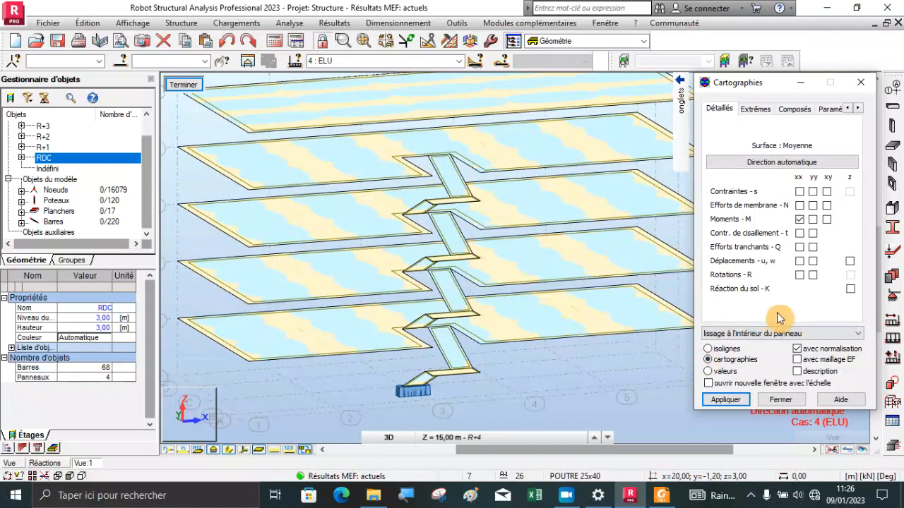
click(798, 372)
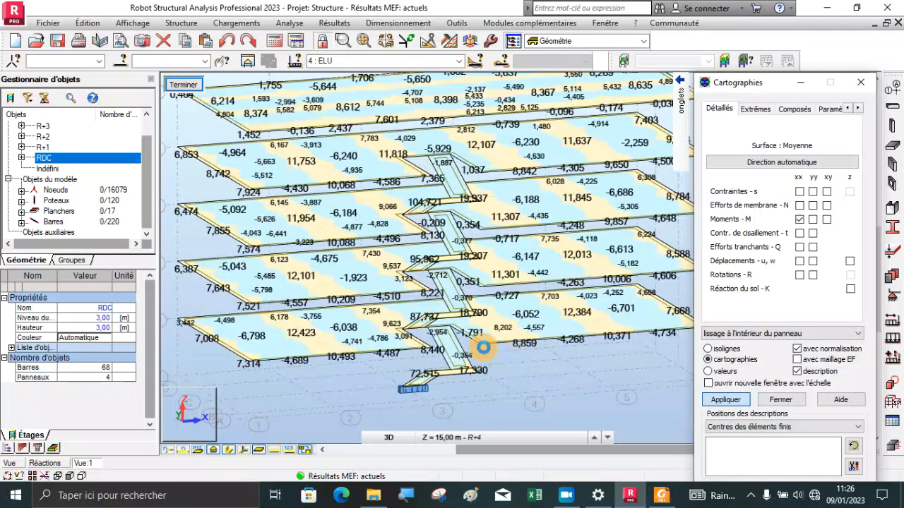
Examine the MXX values and colour scale across the slabs and stairs, with the map dialog moved clear of the model
scroll(481, 345, down, 3)
scroll(305, 198, up, 2)
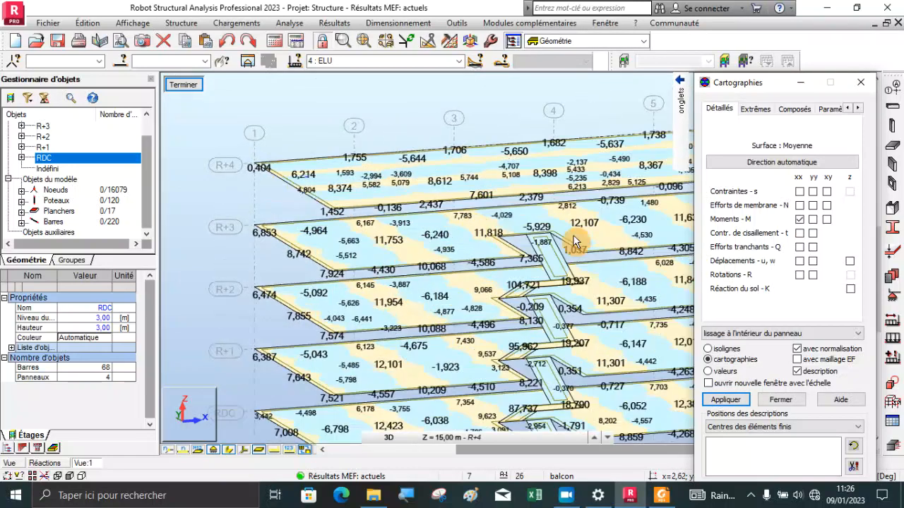
drag(744, 85, 180, 48)
scroll(664, 307, down, 2)
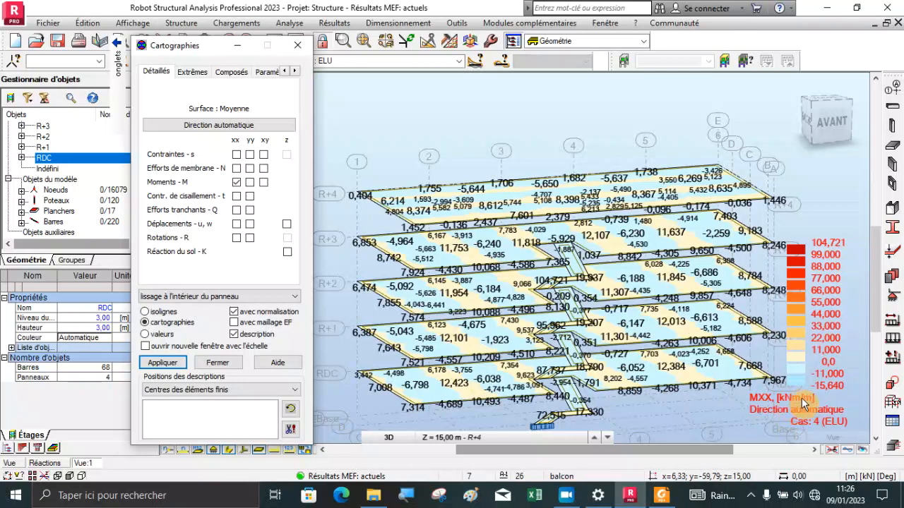
scroll(494, 192, up, 3)
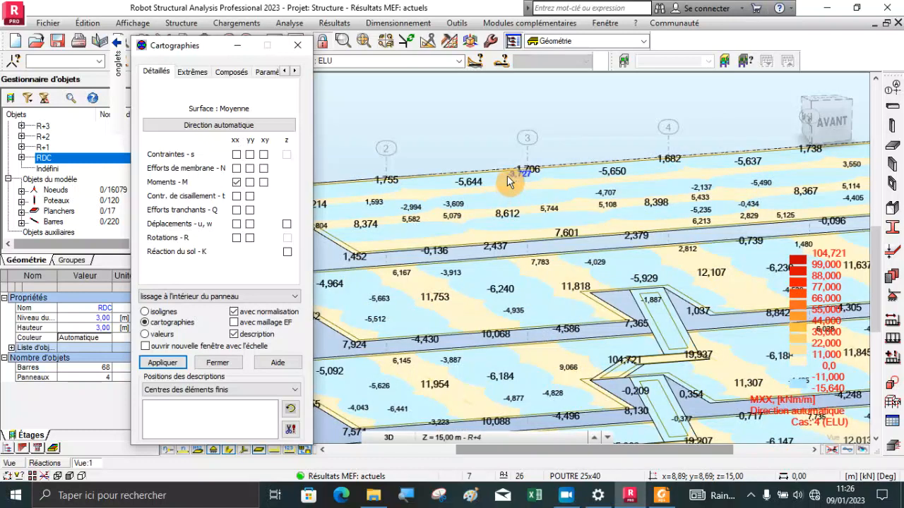
scroll(522, 169, down, 3)
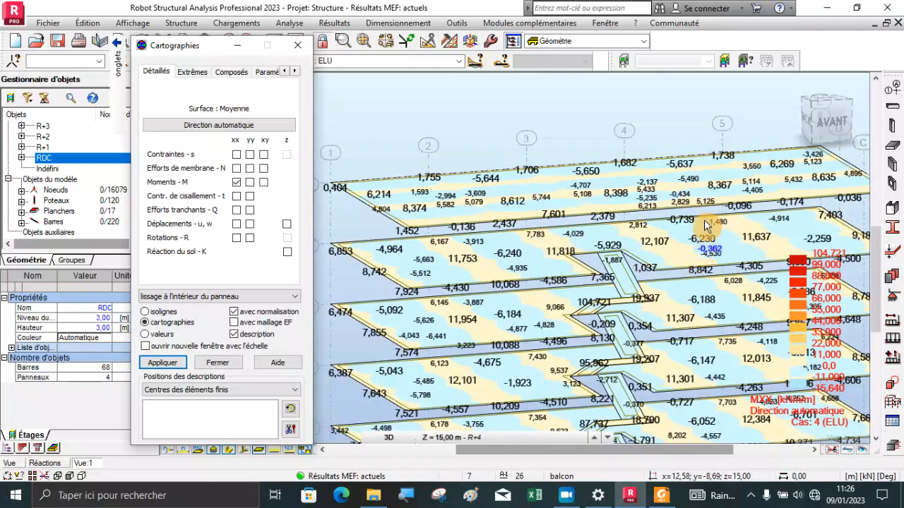
scroll(836, 272, up, 3)
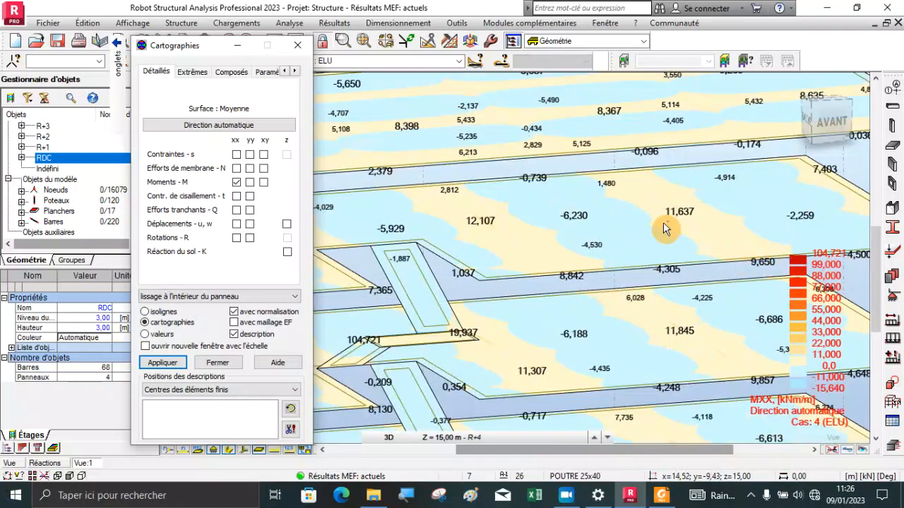
scroll(675, 233, down, 2)
scroll(695, 255, down, 3)
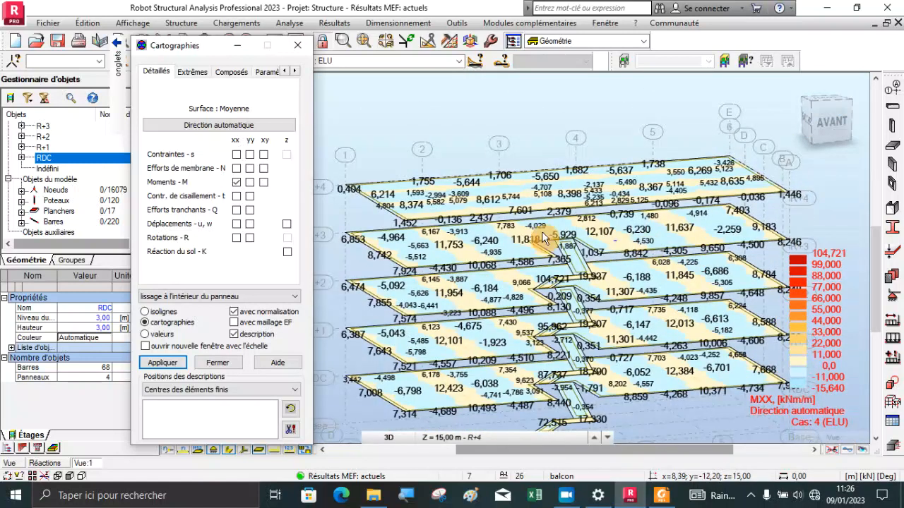
scroll(518, 227, up, 2)
scroll(517, 228, up, 2)
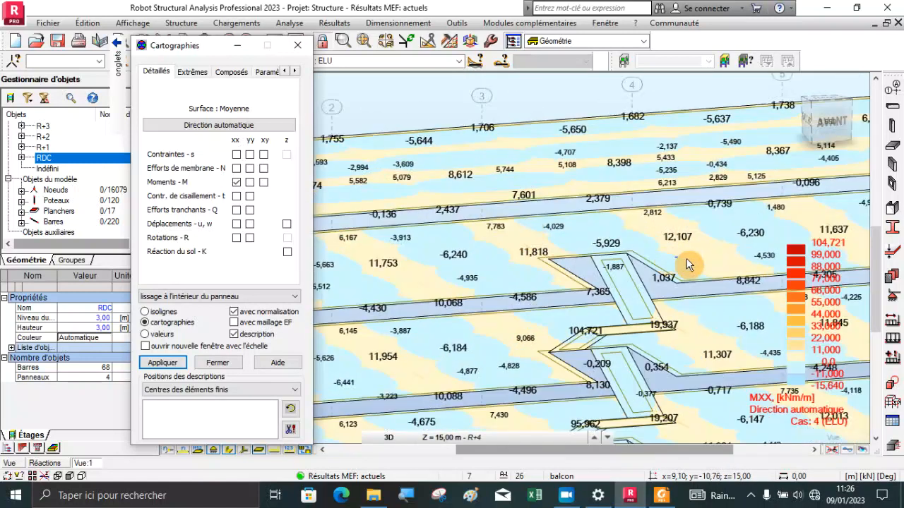
Replace the displayed xx moments with the yy moment map and inspect its values across the floors
click(250, 183)
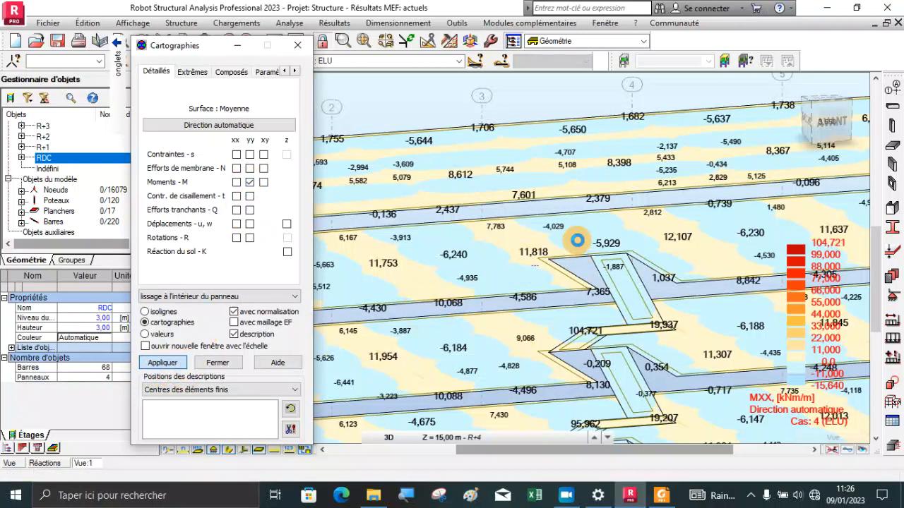
click(602, 203)
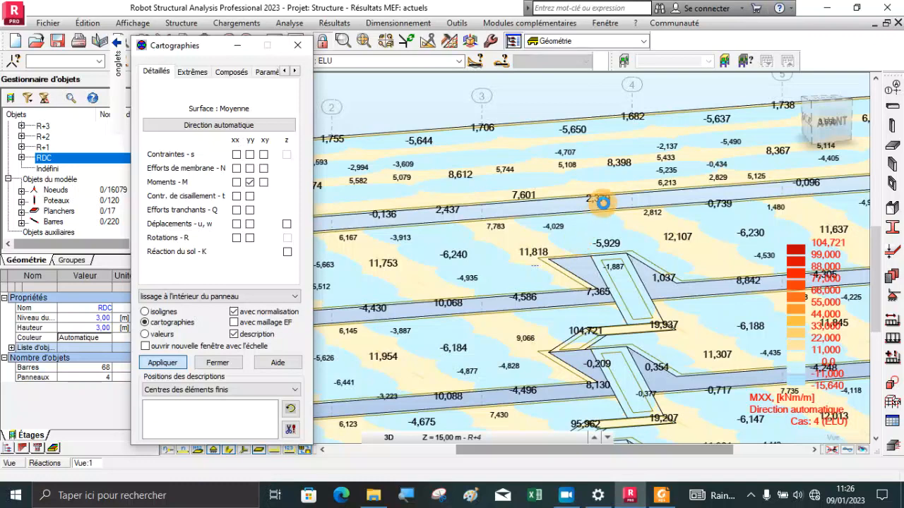
scroll(603, 203, down, 4)
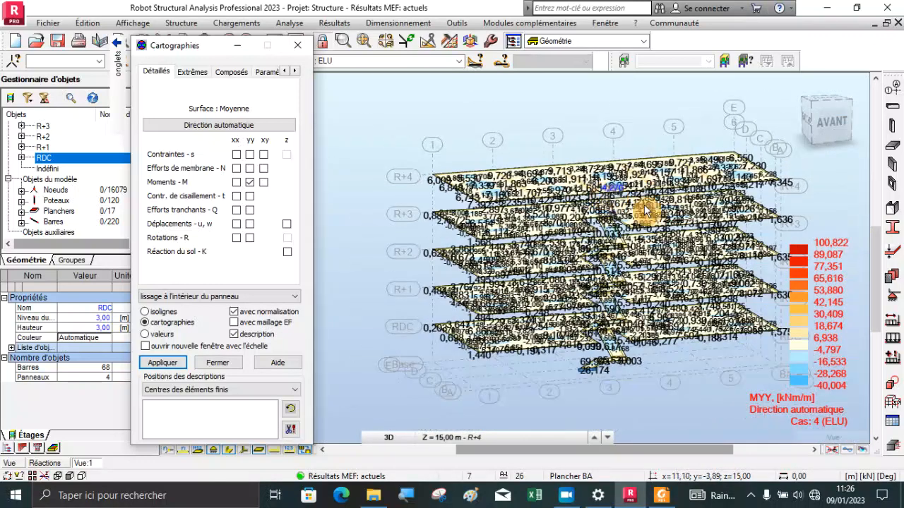
scroll(749, 233, up, 3)
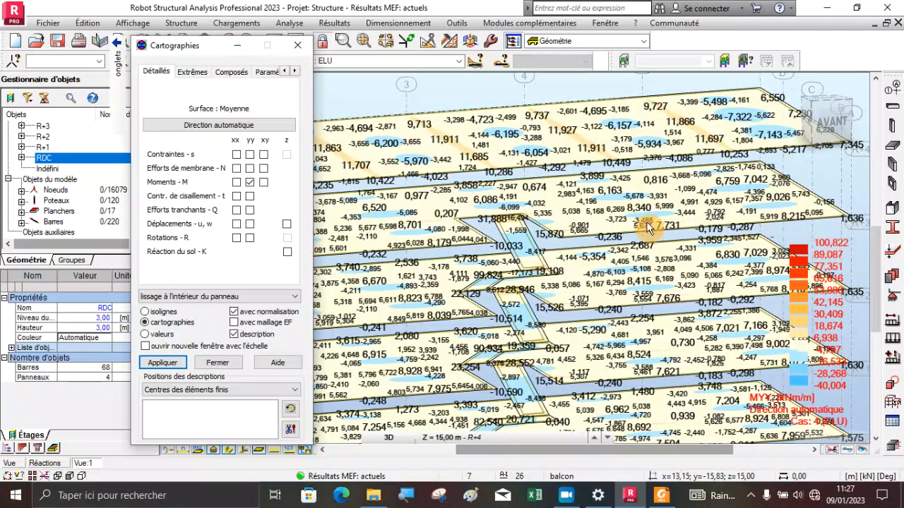
scroll(585, 137, up, 1)
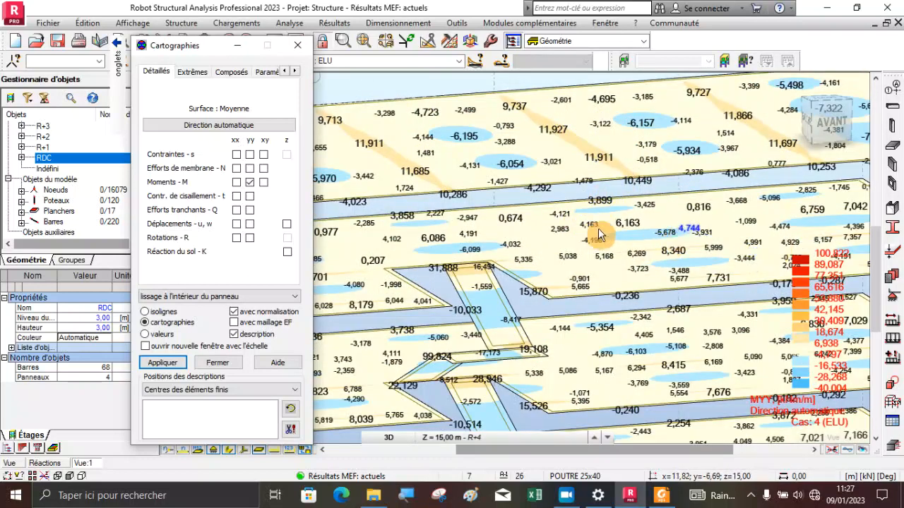
scroll(622, 243, down, 3)
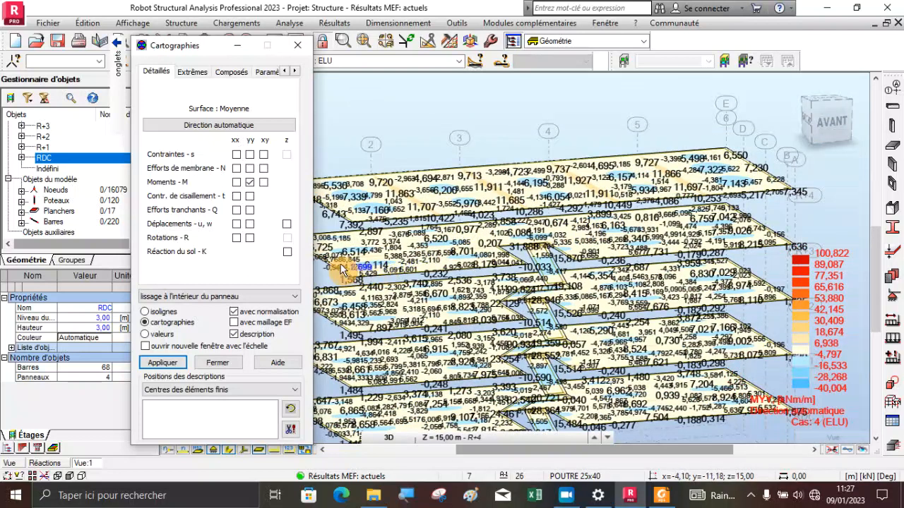
scroll(343, 263, up, 2)
Switch the yy moment display from colour maps to values and inspect the figures on the slabs
click(232, 333)
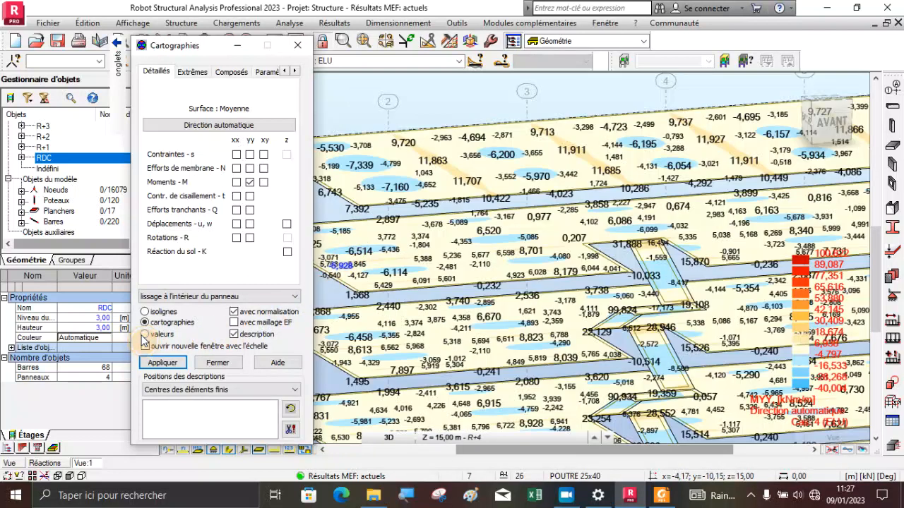
click(144, 334)
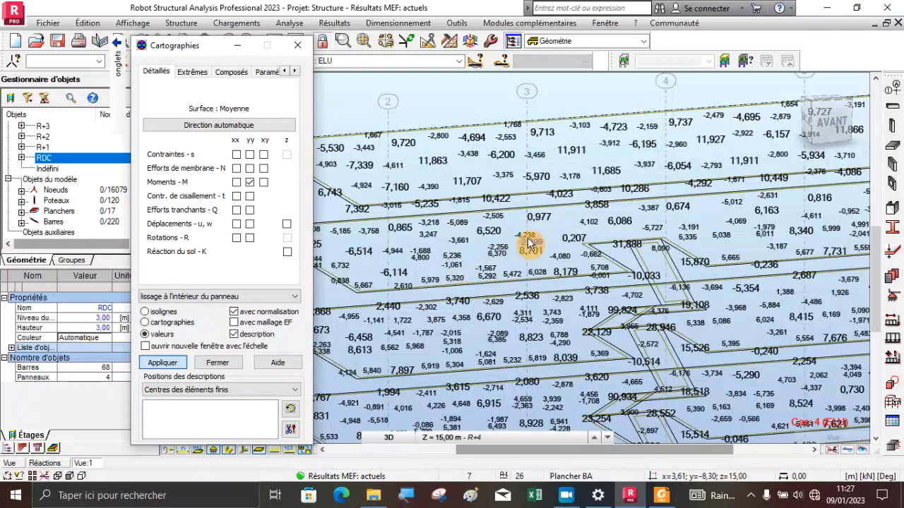
scroll(526, 232, down, 1)
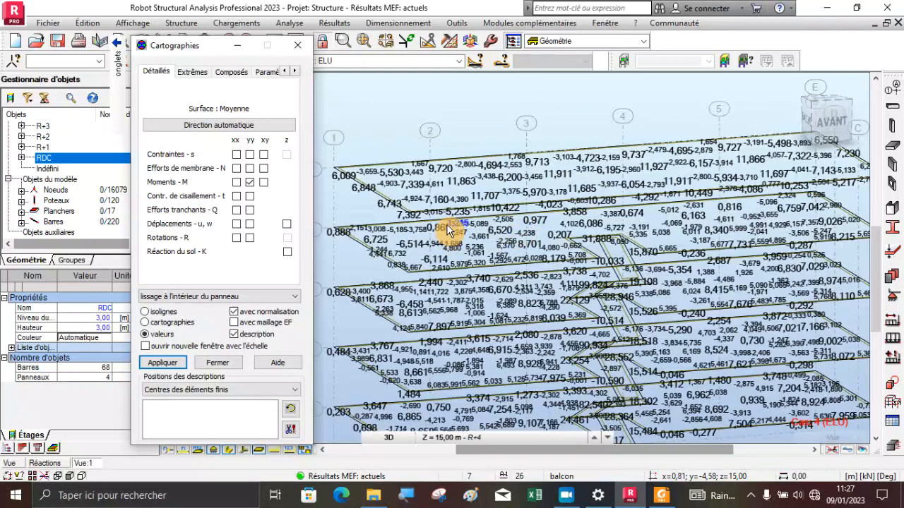
scroll(448, 230, down, 2)
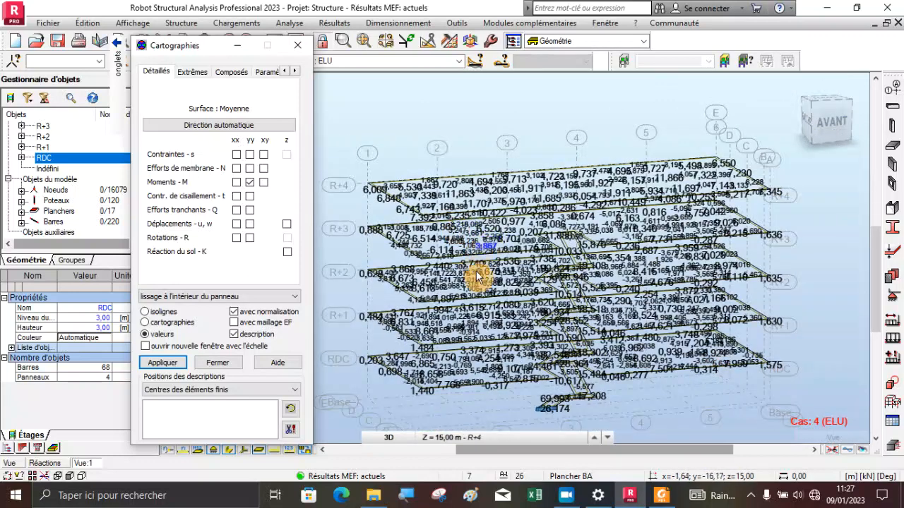
scroll(414, 367, up, 2)
scroll(529, 289, down, 2)
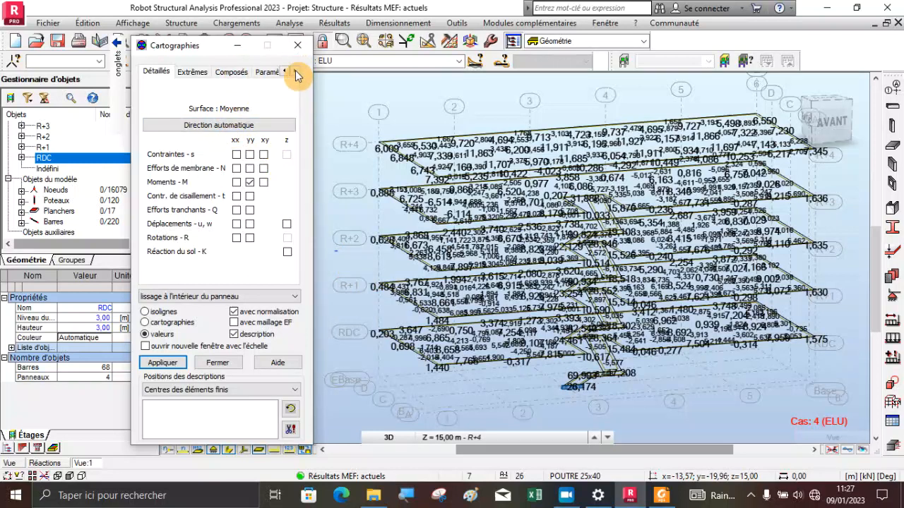
Deselect the yy moments and review the deformation and animation options for the panel maps
click(295, 73)
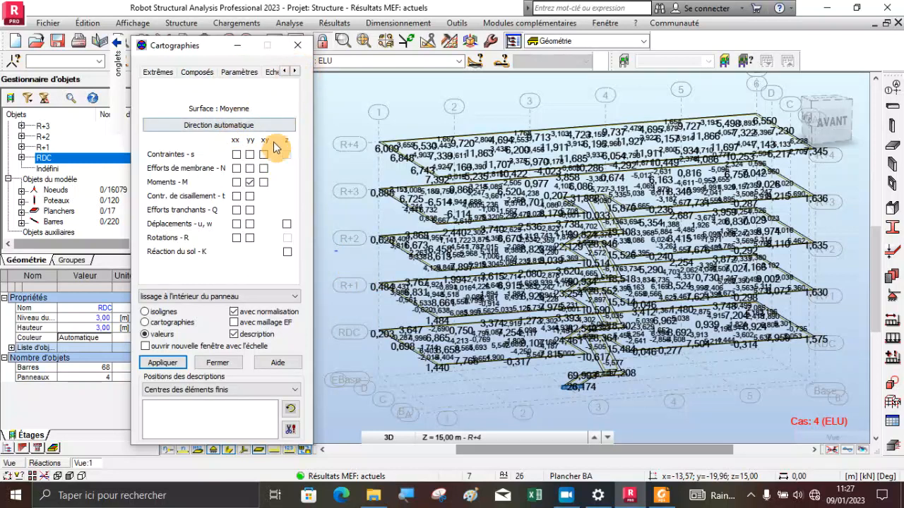
click(251, 183)
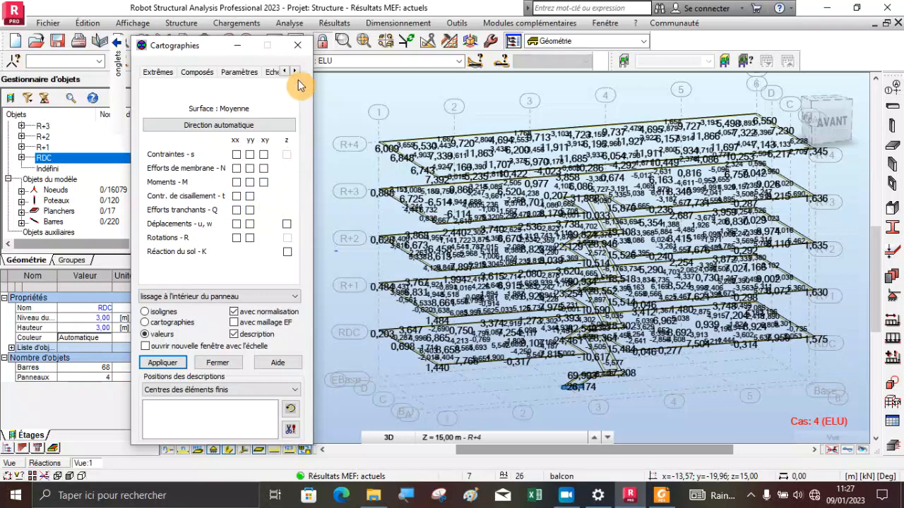
click(295, 71)
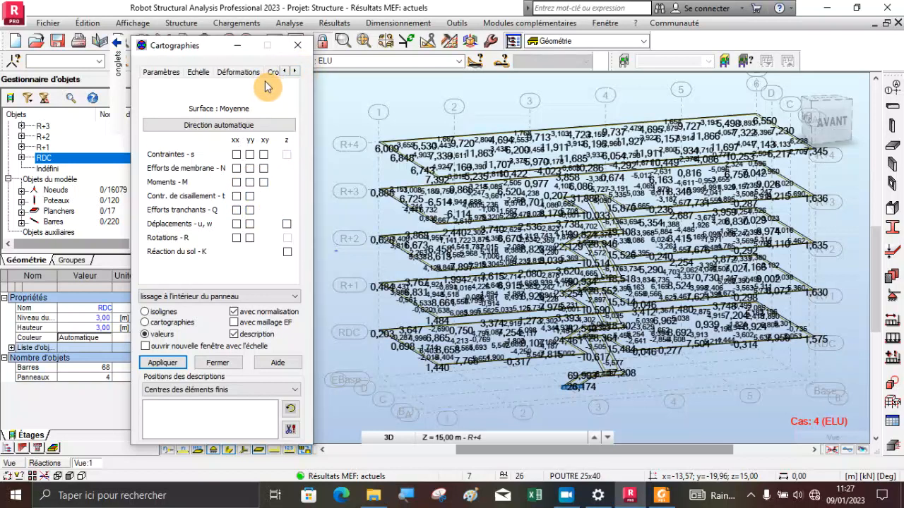
click(242, 73)
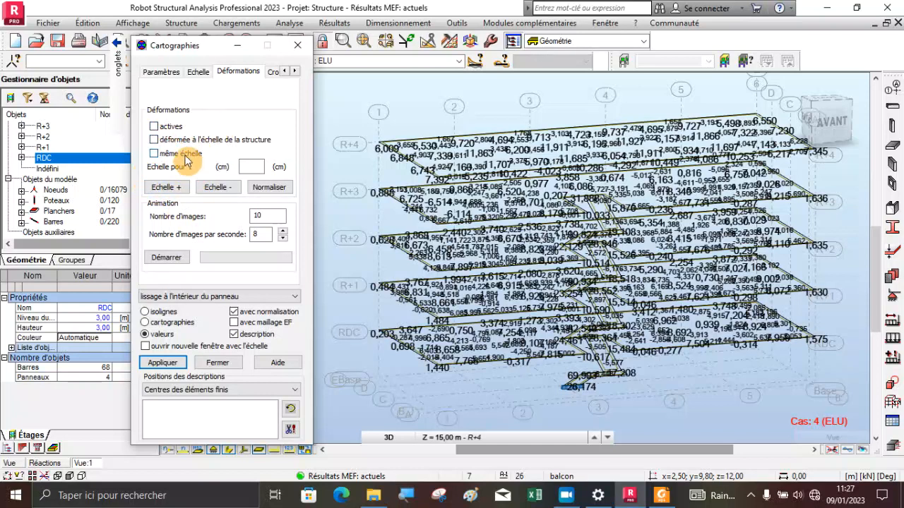
click(295, 72)
click(286, 72)
click(287, 72)
click(287, 72)
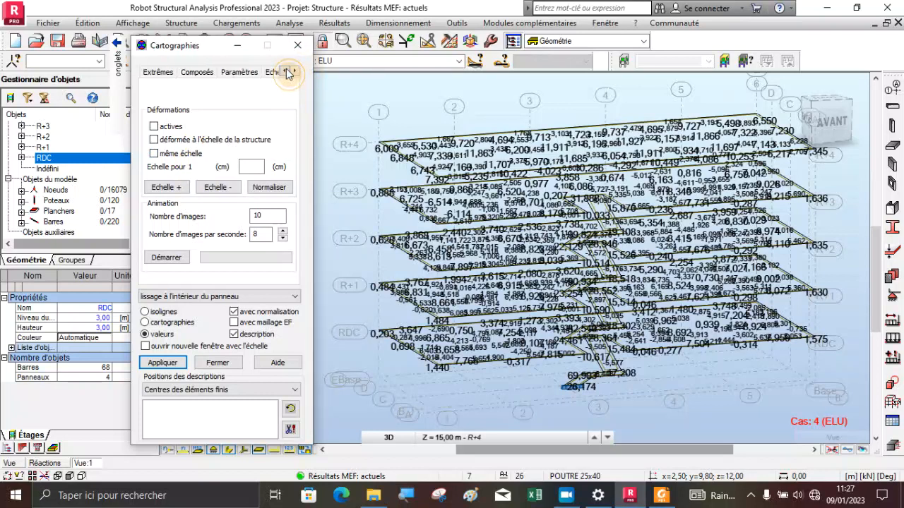
Review the extreme principal value options, apply the empty result selection to clear the slab values, and close the map dialog
click(192, 72)
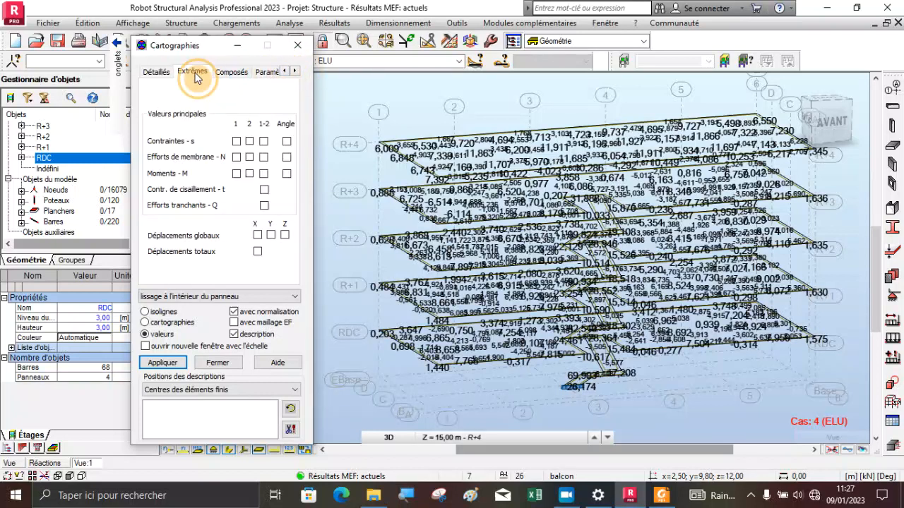
click(152, 74)
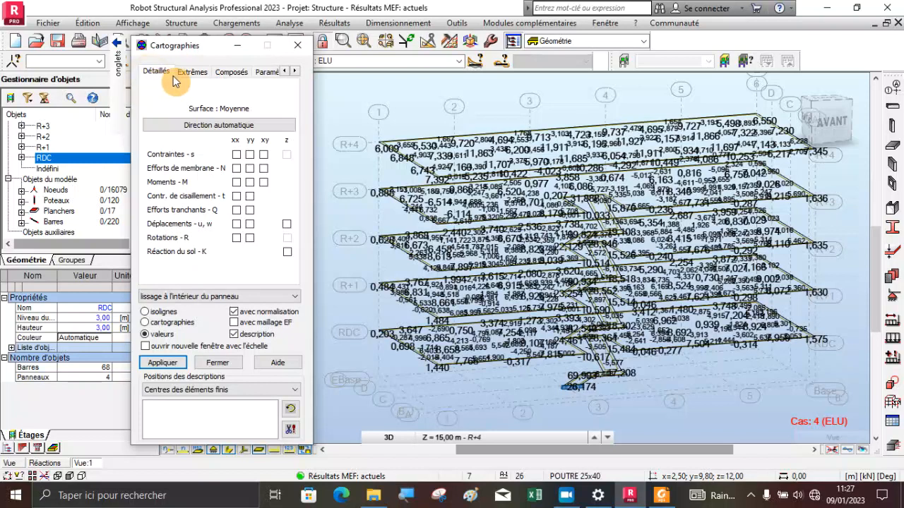
click(180, 74)
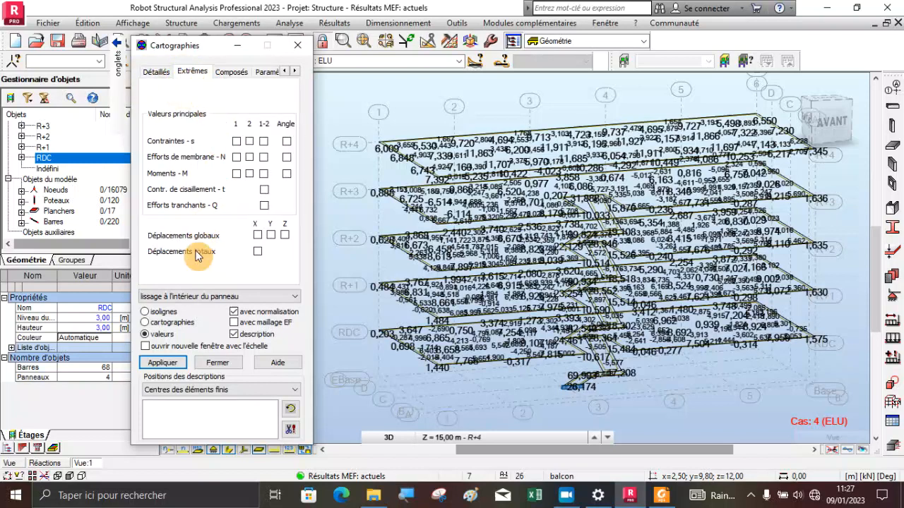
click(173, 362)
click(208, 363)
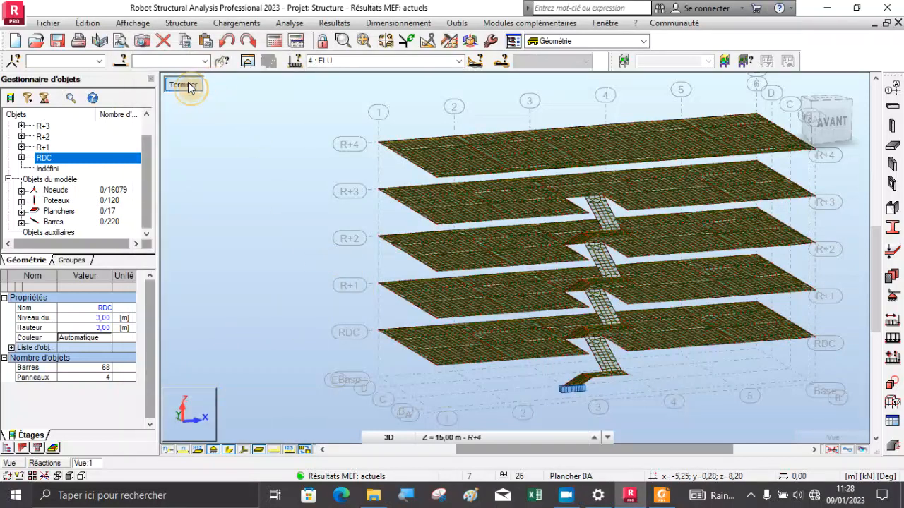
Close the isolated slab view and view the complete building model from a rotated 3D angle
mouse_move(208, 99)
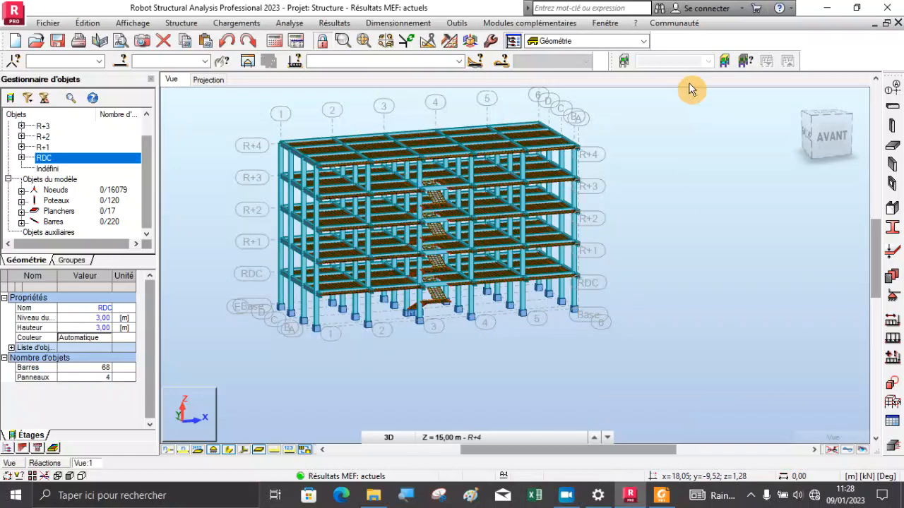
right_click(592, 114)
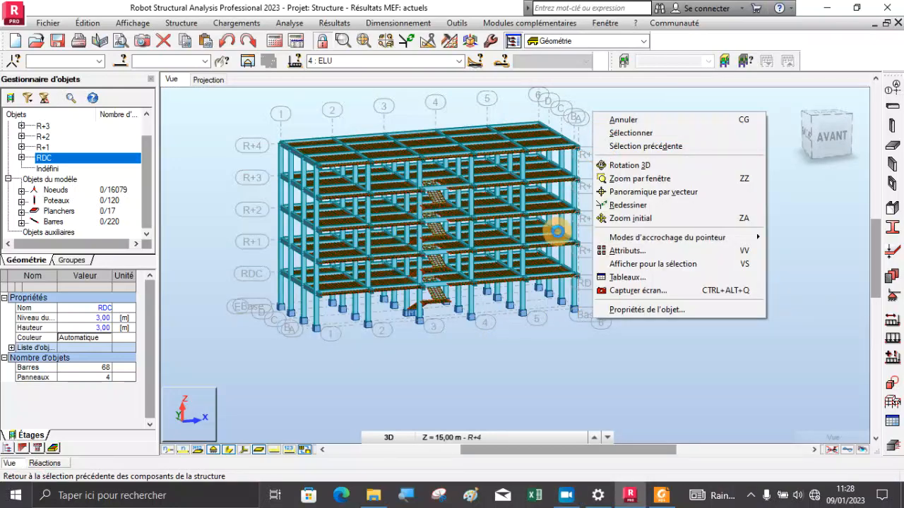
click(653, 167)
click(559, 231)
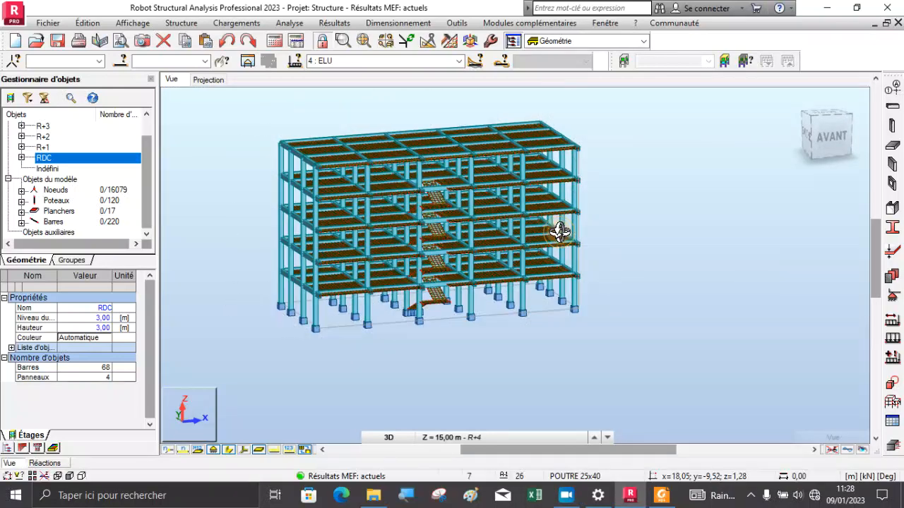
drag(558, 232, 577, 230)
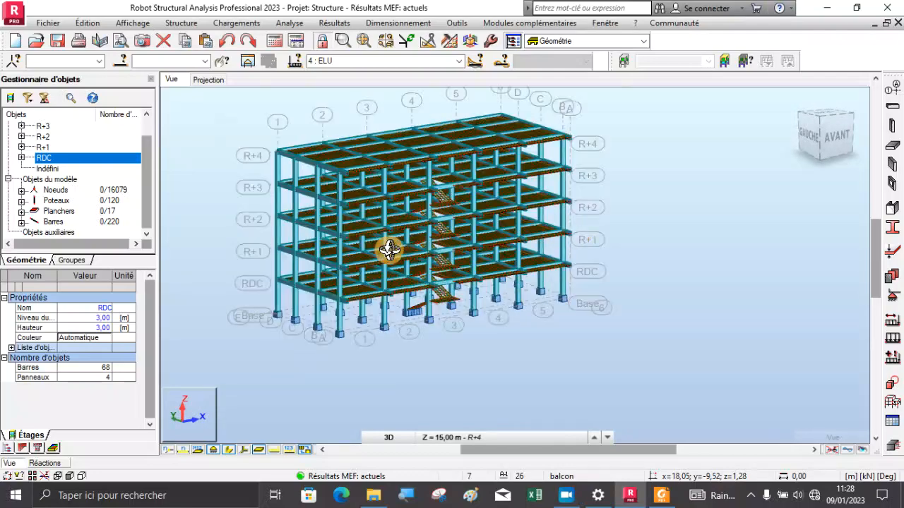
scroll(389, 249, up, 3)
scroll(495, 265, down, 3)
scroll(432, 152, up, 4)
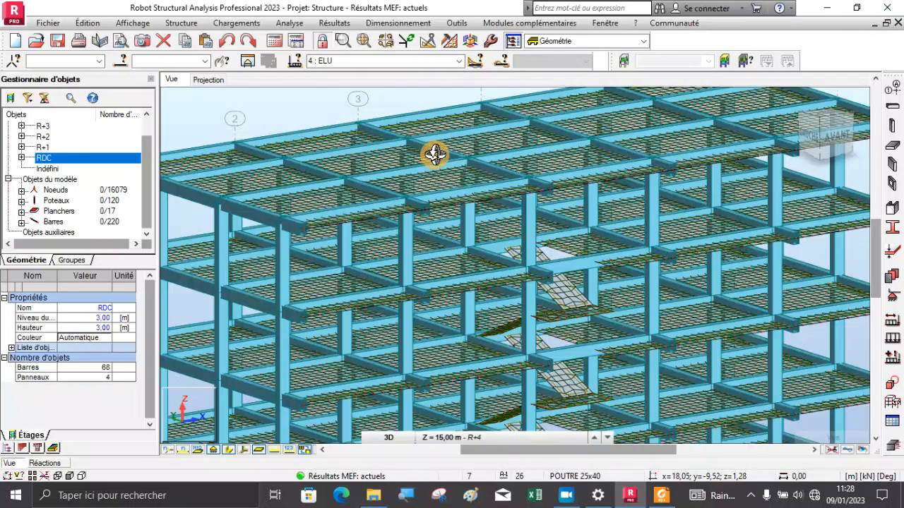
scroll(435, 154, down, 5)
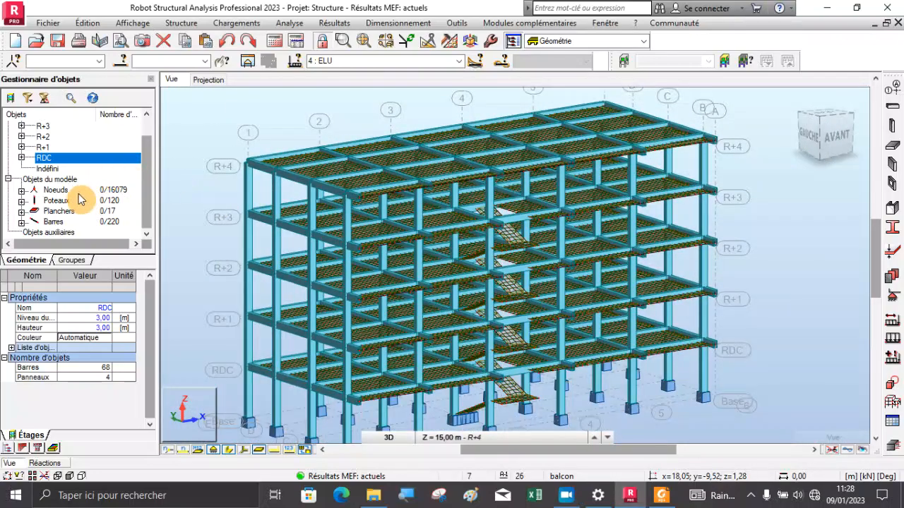
Select all bars of the Barres group, change their construction element to Poutre, accept the change, and clear the selection
right_click(58, 225)
click(39, 247)
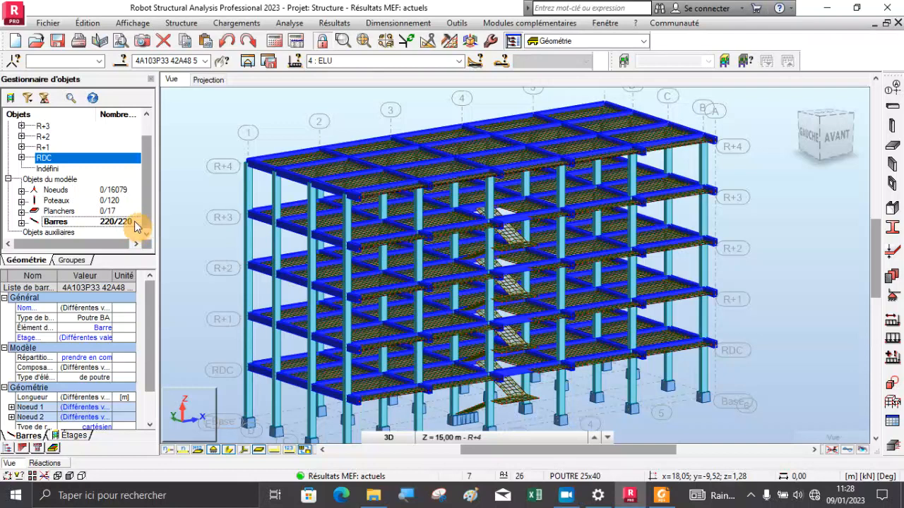
click(107, 329)
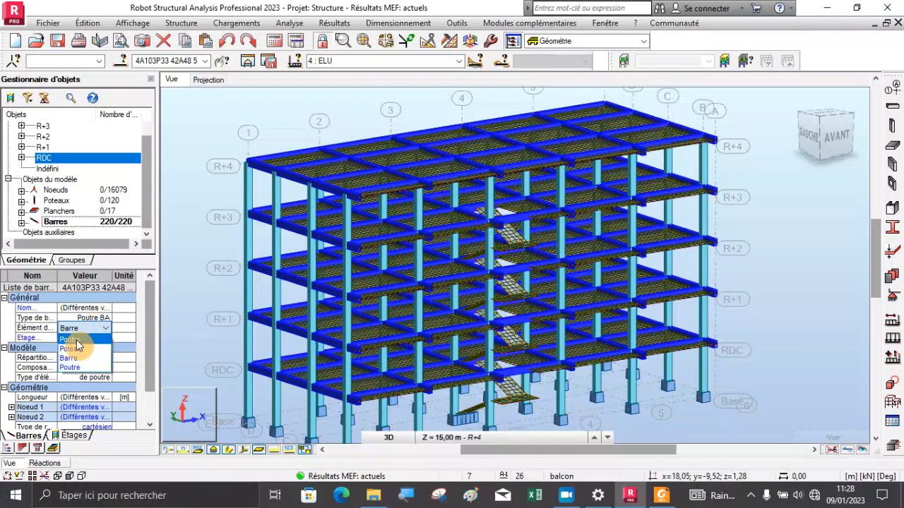
click(75, 342)
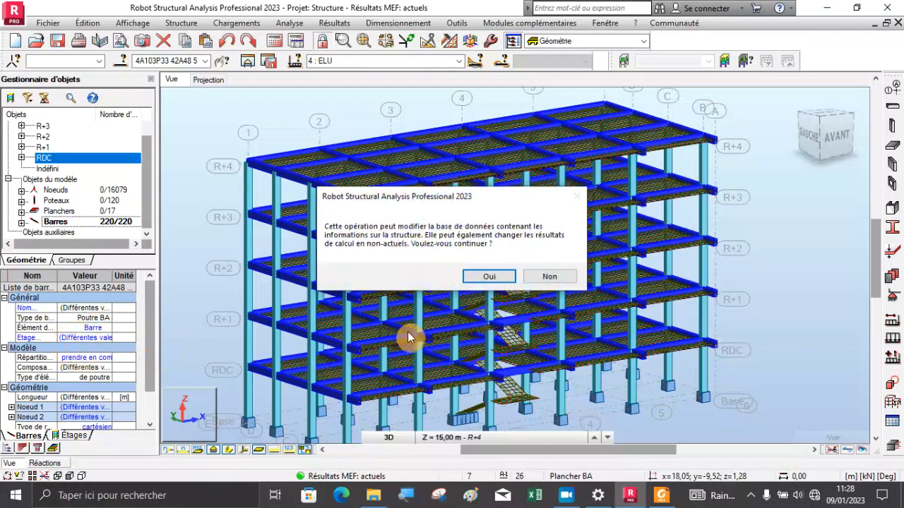
click(472, 277)
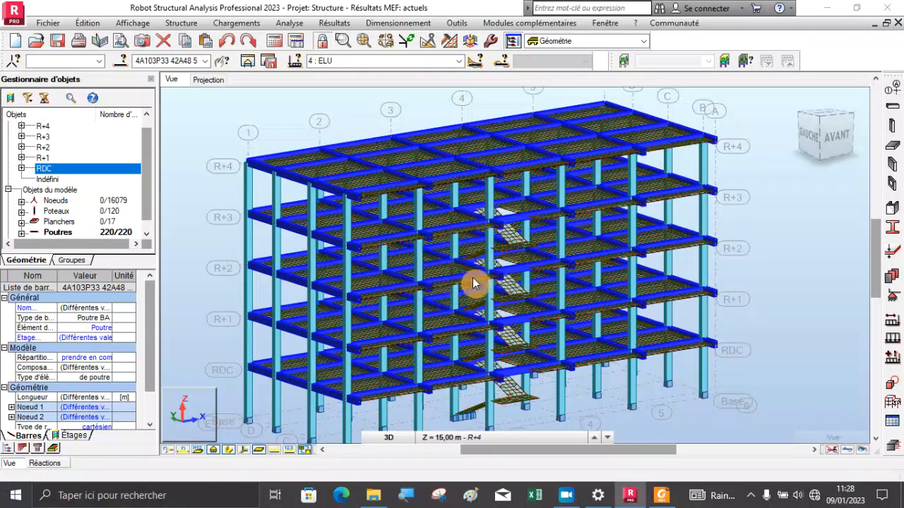
click(478, 297)
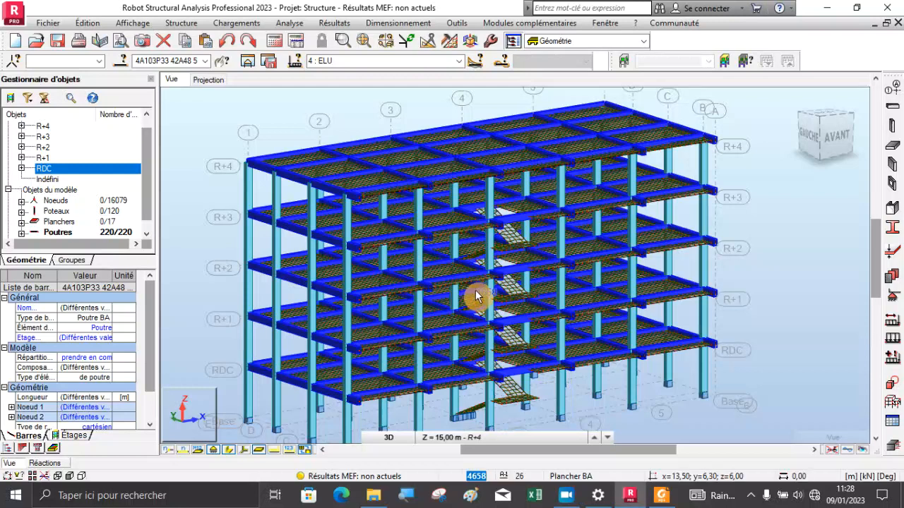
click(225, 136)
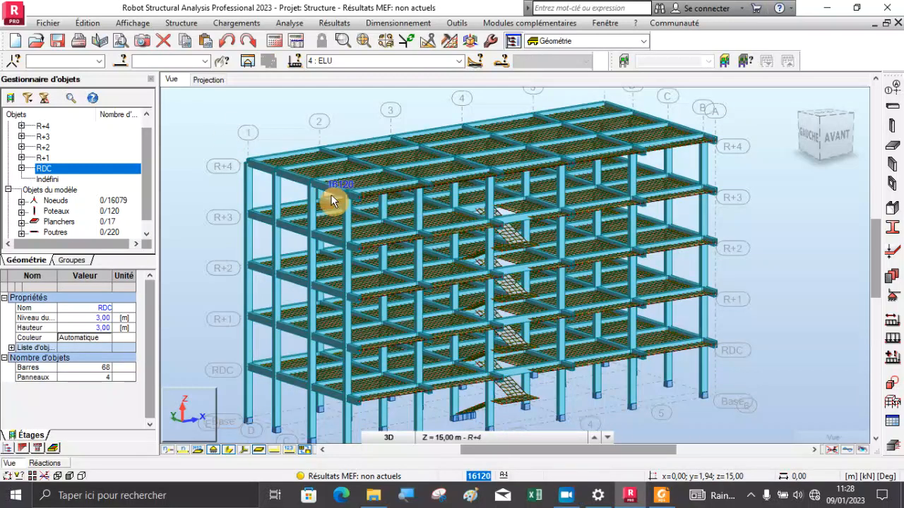
Rerun the structural analysis for the modified model
scroll(321, 272, up, 5)
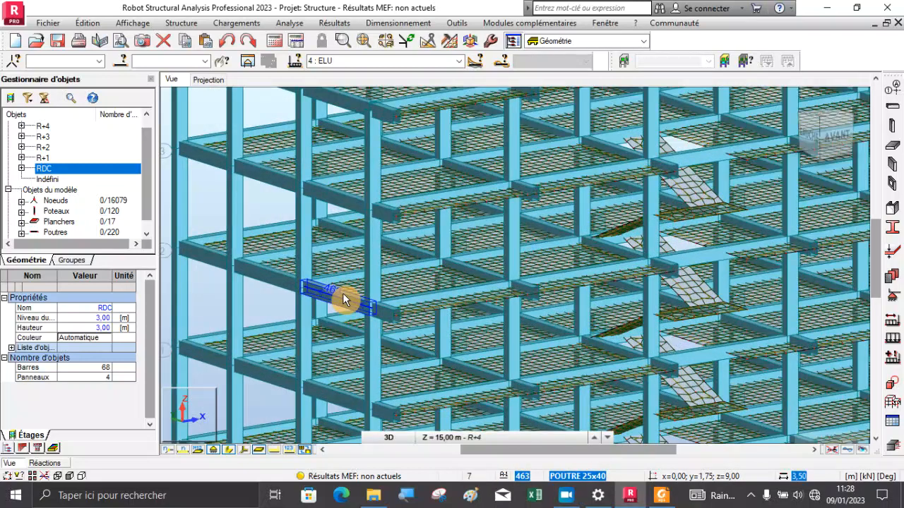
scroll(438, 269, down, 4)
scroll(439, 274, down, 3)
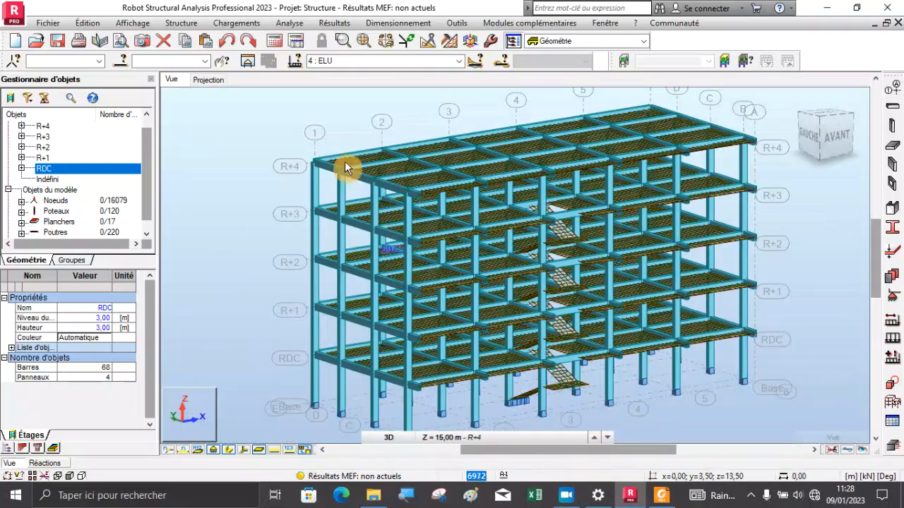
click(275, 41)
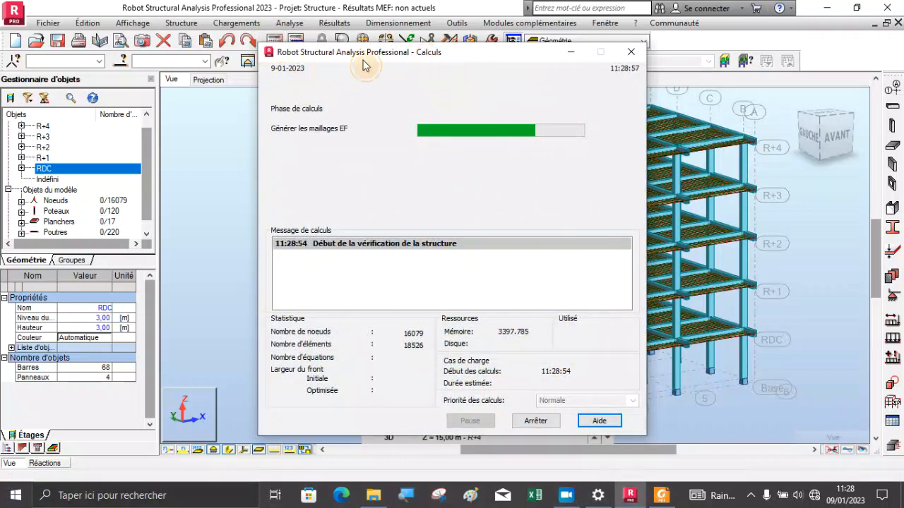
drag(425, 55, 308, 54)
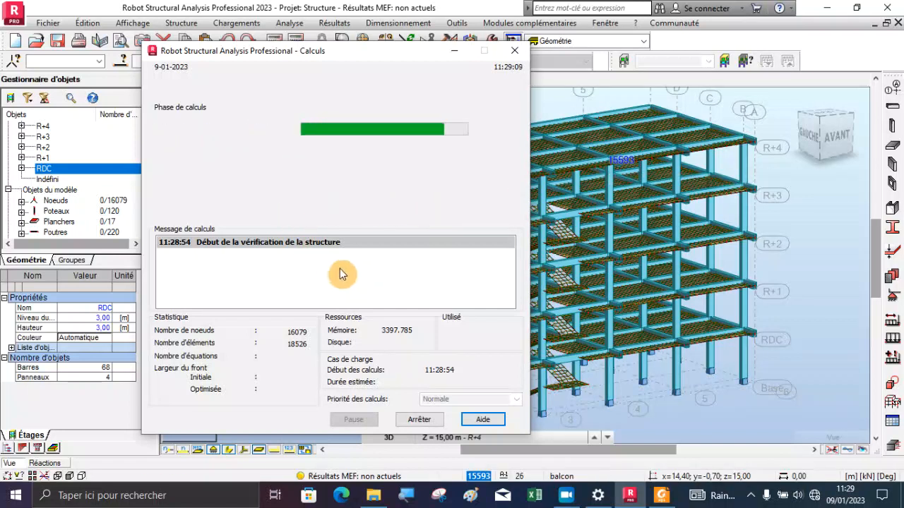
click(566, 497)
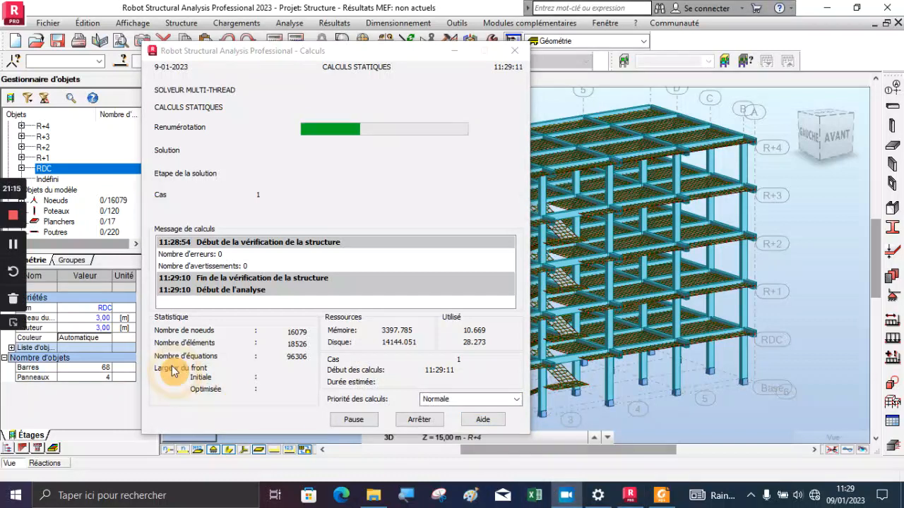
click(13, 324)
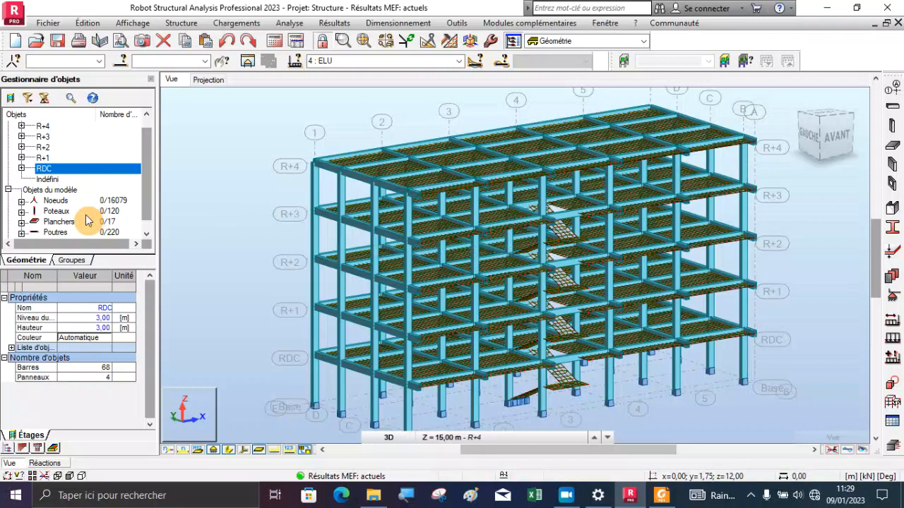
Select all beams of the Poutres group, isolate them in a new substructure window, and clear the selection
right_click(60, 235)
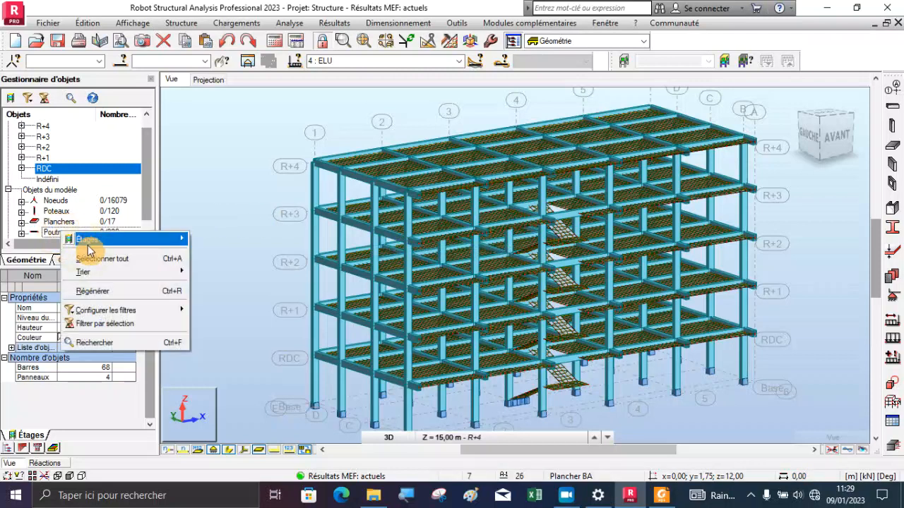
click(85, 239)
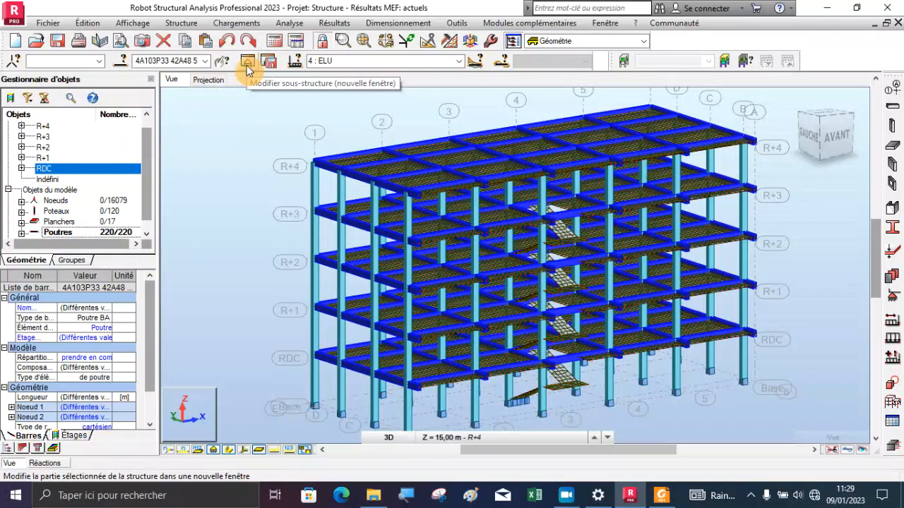
click(248, 61)
scroll(452, 328, down, 2)
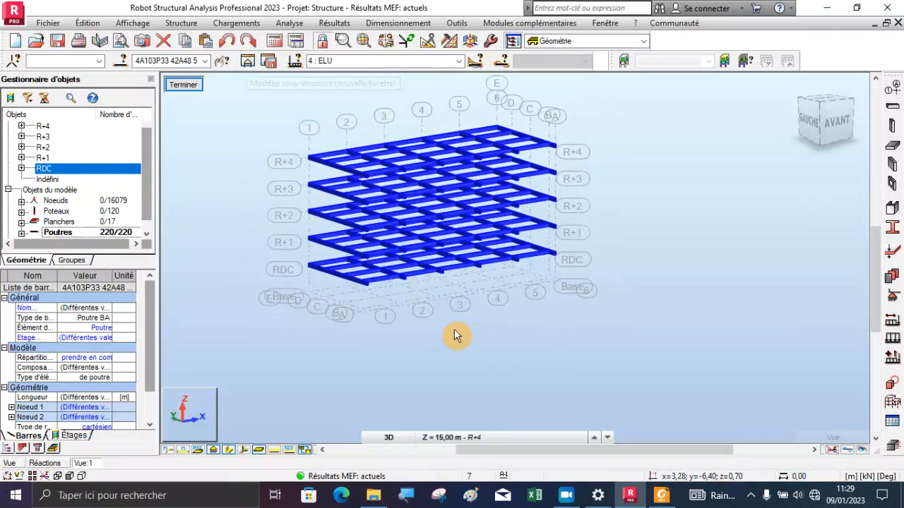
scroll(364, 182, up, 4)
scroll(365, 181, up, 2)
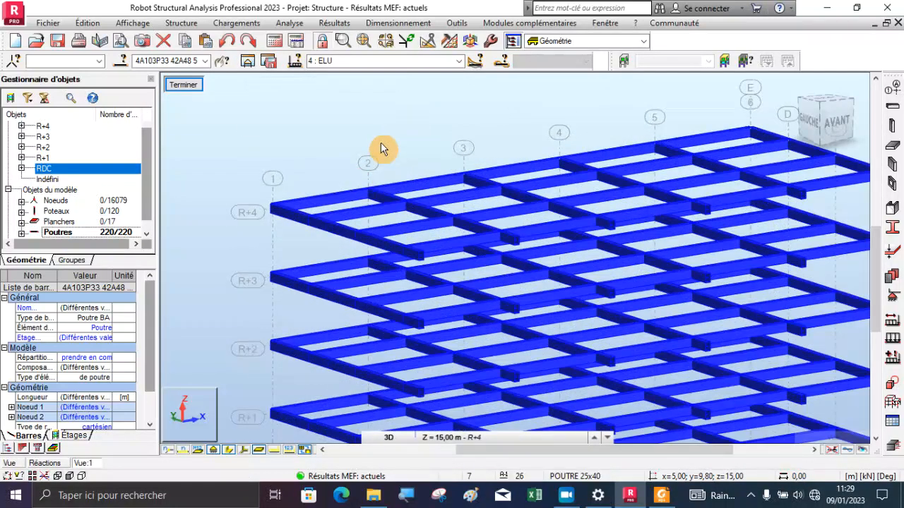
scroll(338, 124, down, 1)
click(338, 127)
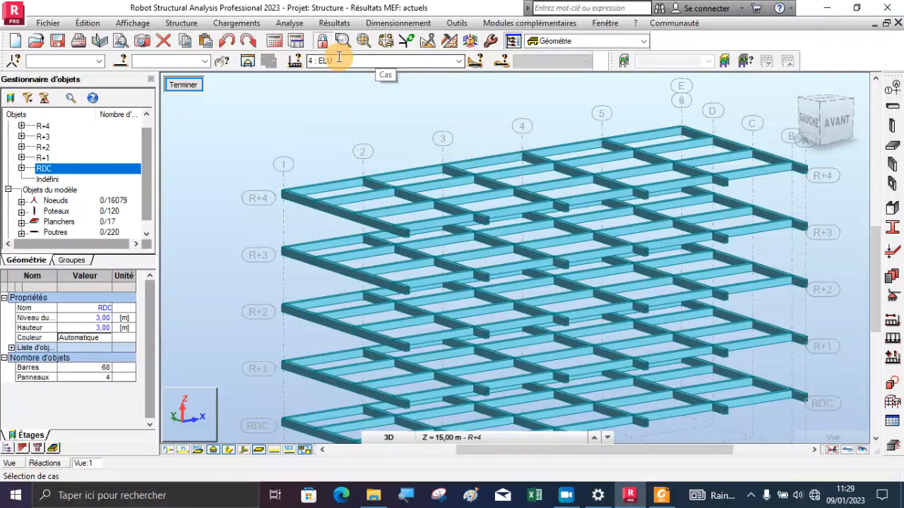
Open the bar diagrams settings with the NTM force and moment options for the isolated beams
click(333, 22)
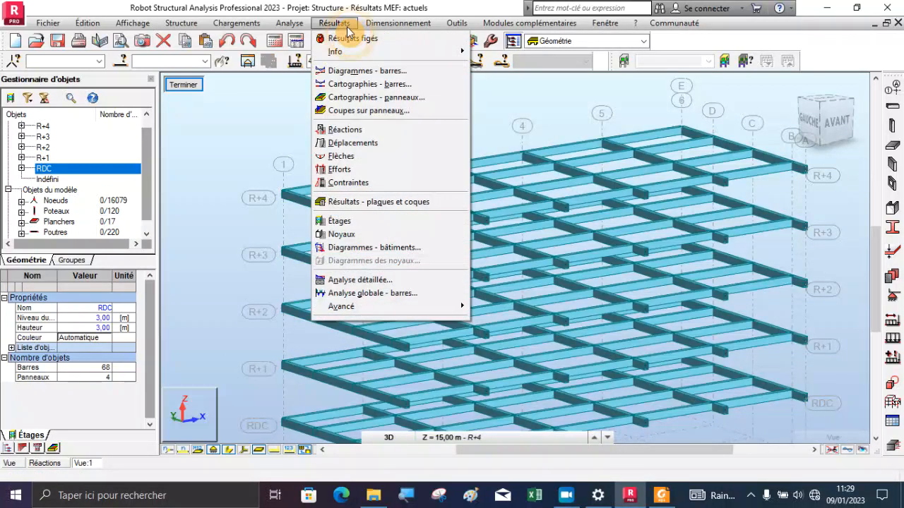
click(359, 71)
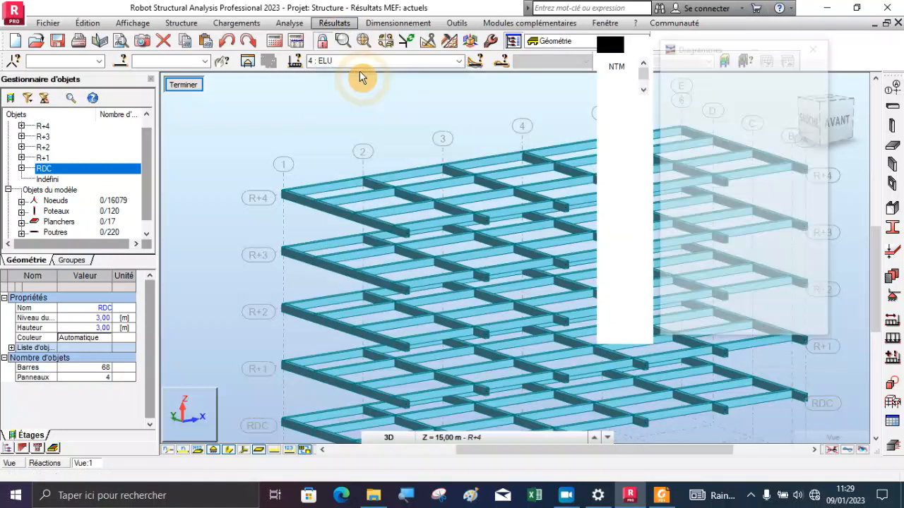
scroll(364, 143, down, 2)
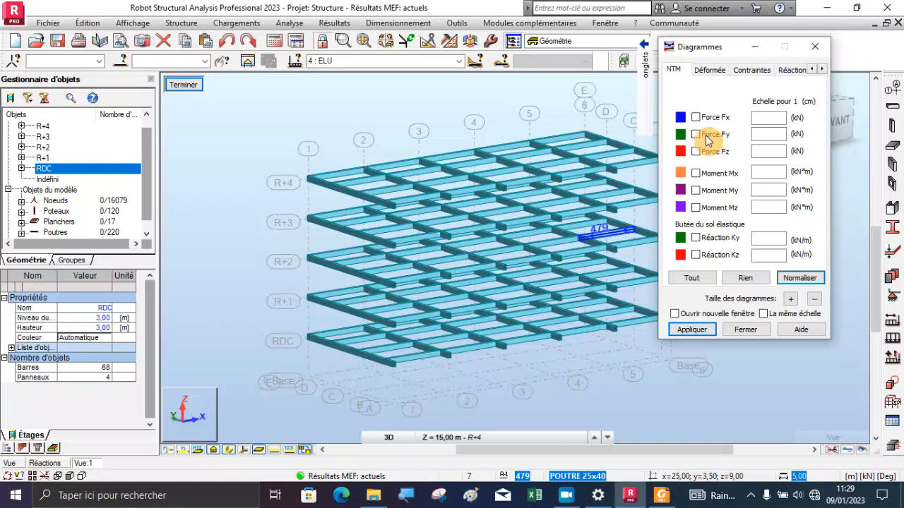
scroll(402, 187, up, 3)
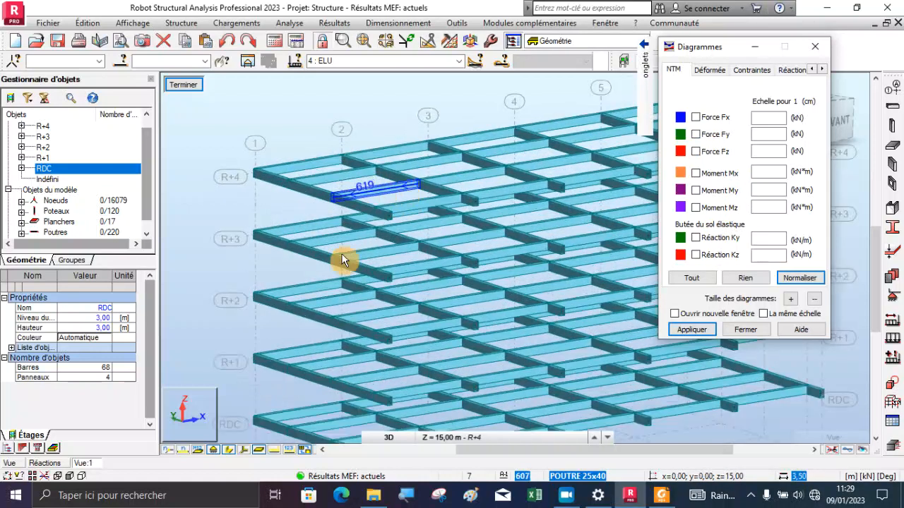
Display the local axes on the isolated beams and examine their directions from a rotated 3D angle
click(247, 449)
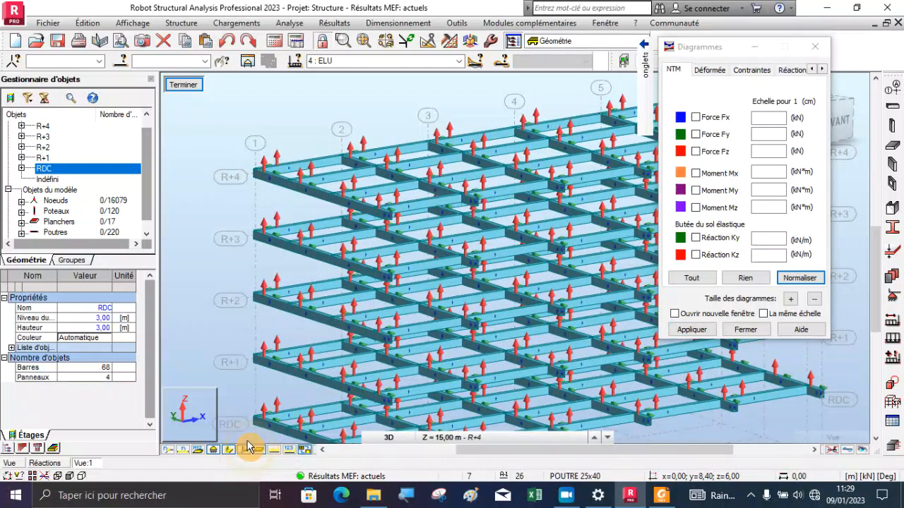
scroll(297, 146, up, 2)
scroll(297, 146, up, 1)
right_click(293, 134)
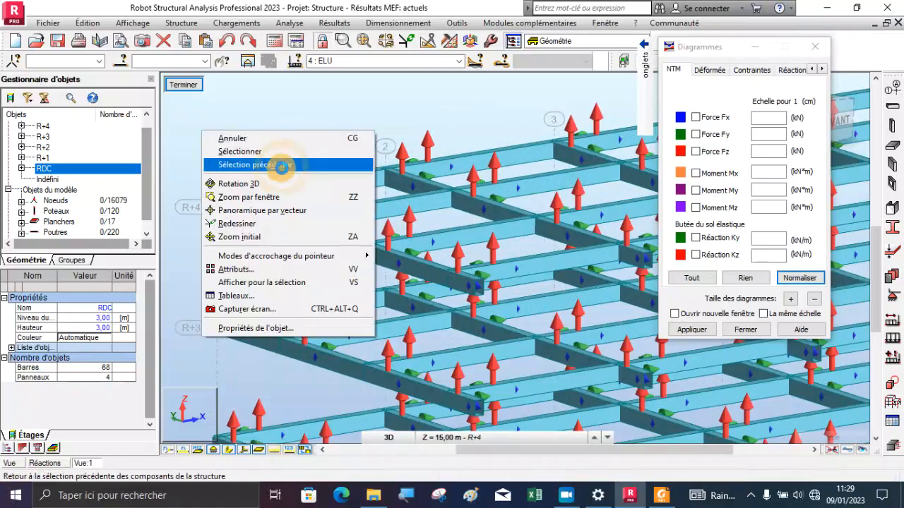
click(276, 179)
drag(301, 245, 532, 199)
scroll(585, 329, up, 3)
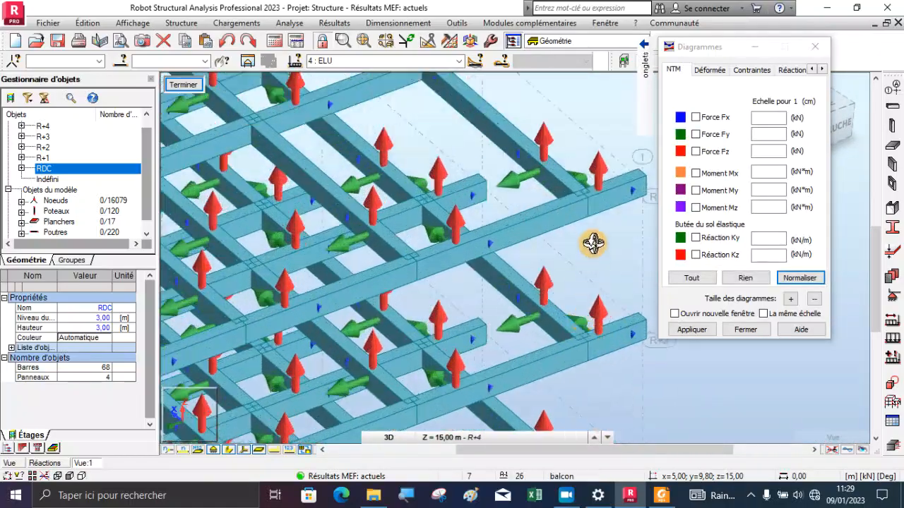
scroll(455, 139, down, 1)
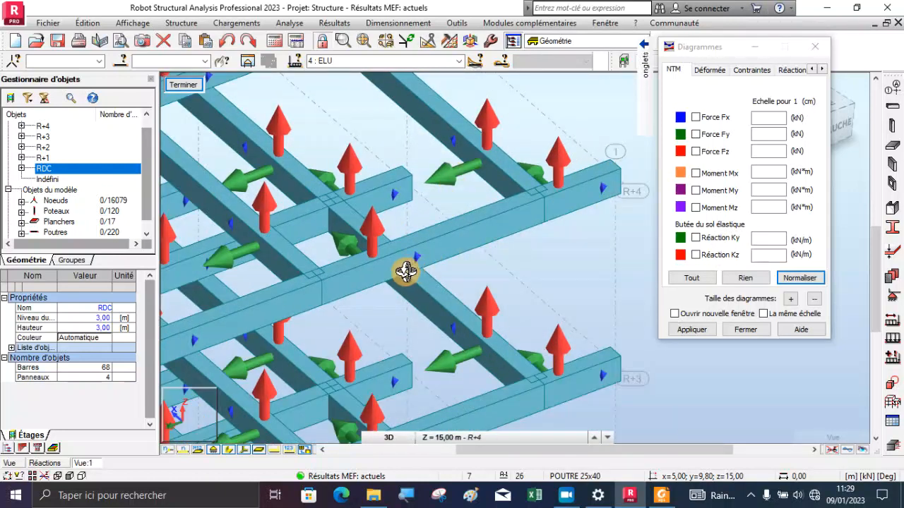
scroll(481, 166, down, 1)
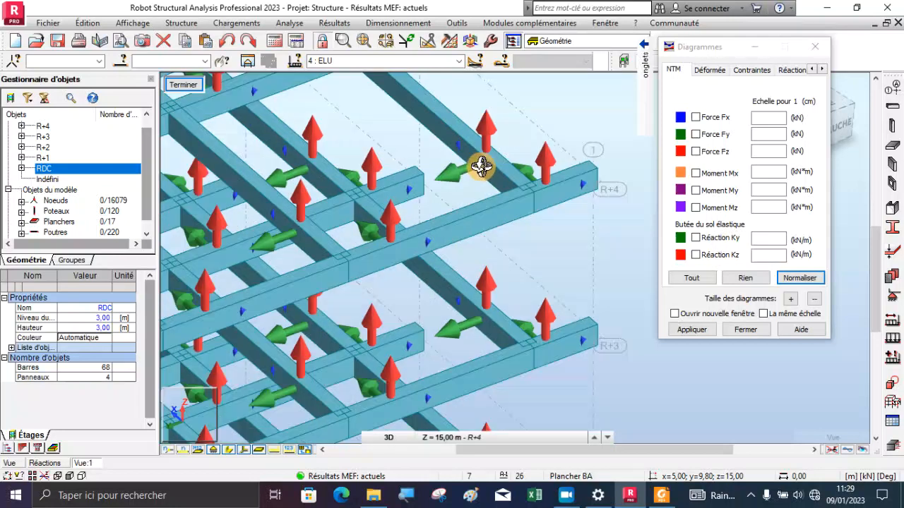
Hide the local axes and display the Moment My diagrams on the isolated beams
scroll(481, 166, down, 1)
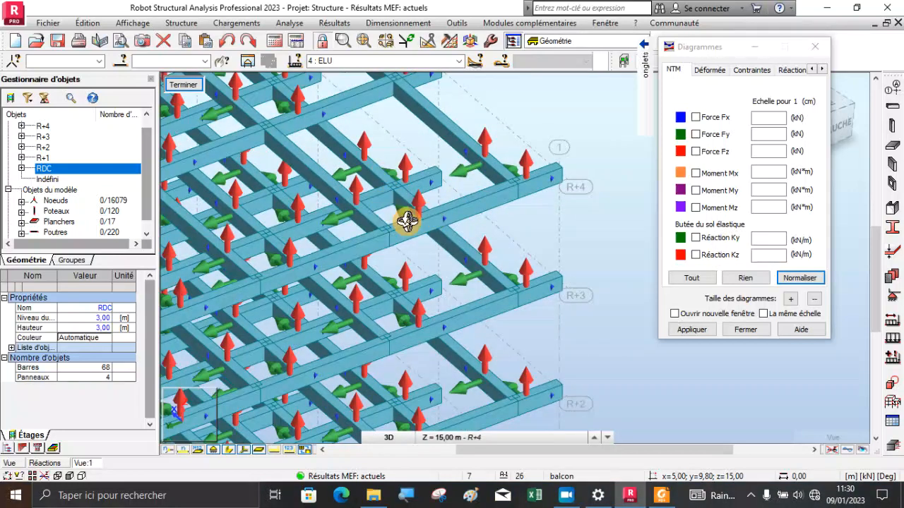
scroll(421, 216, down, 1)
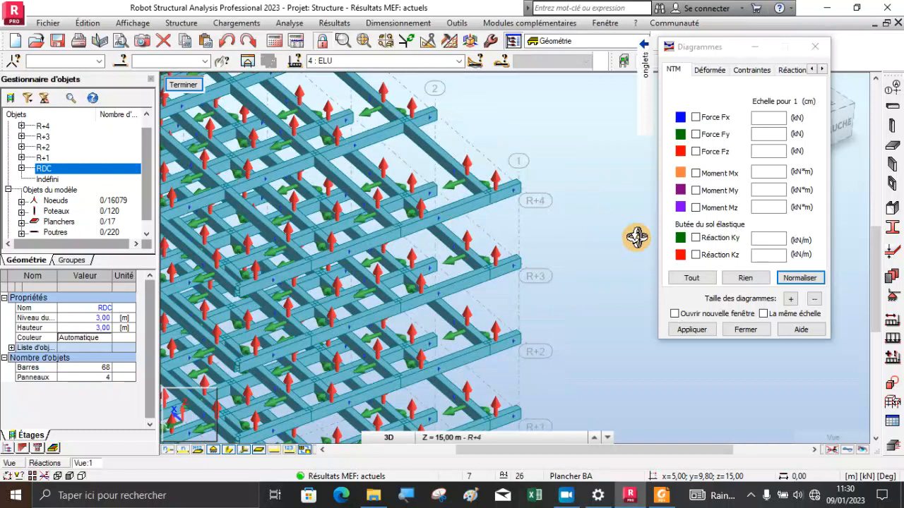
click(697, 191)
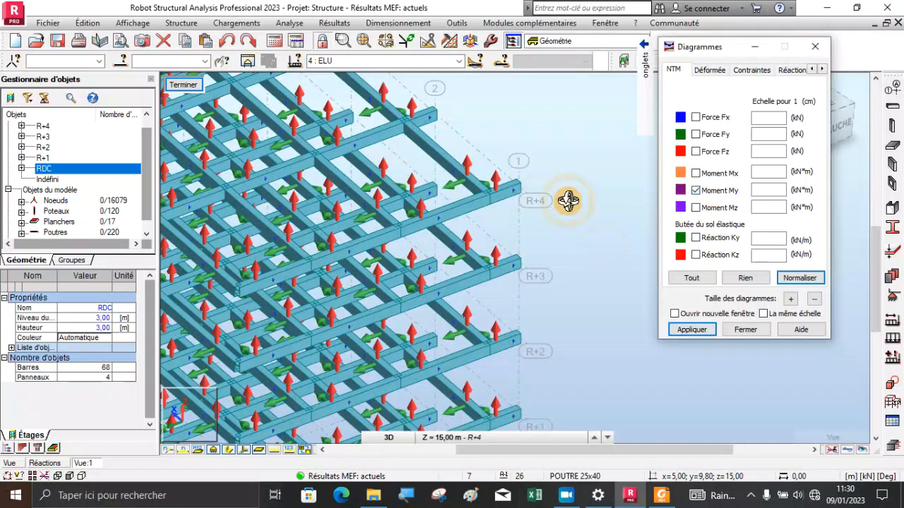
click(245, 455)
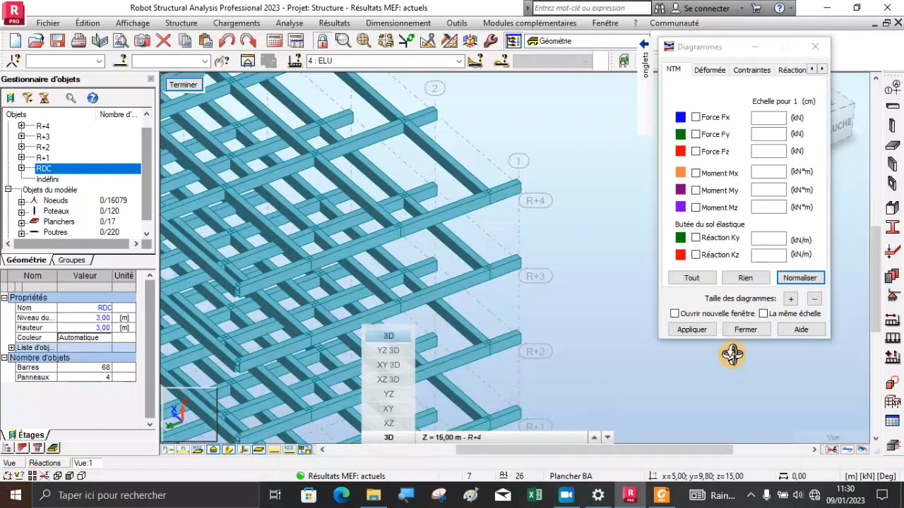
click(674, 335)
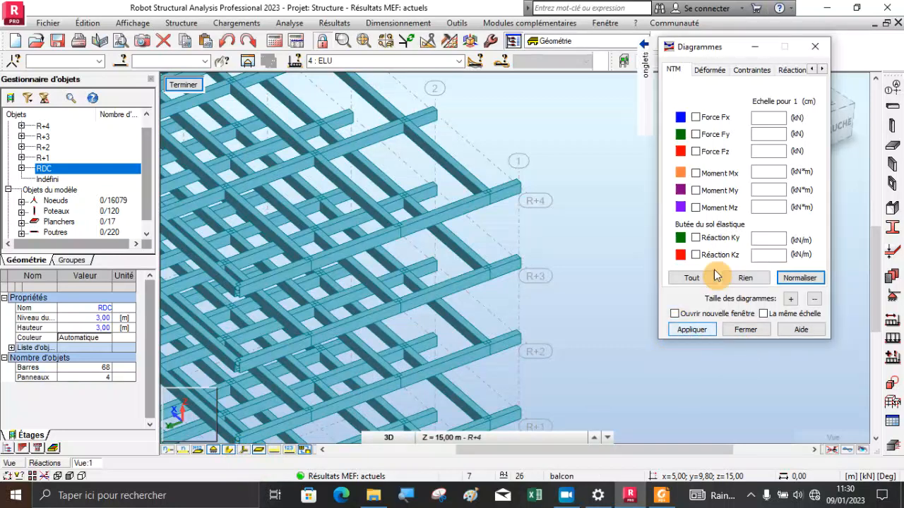
click(697, 192)
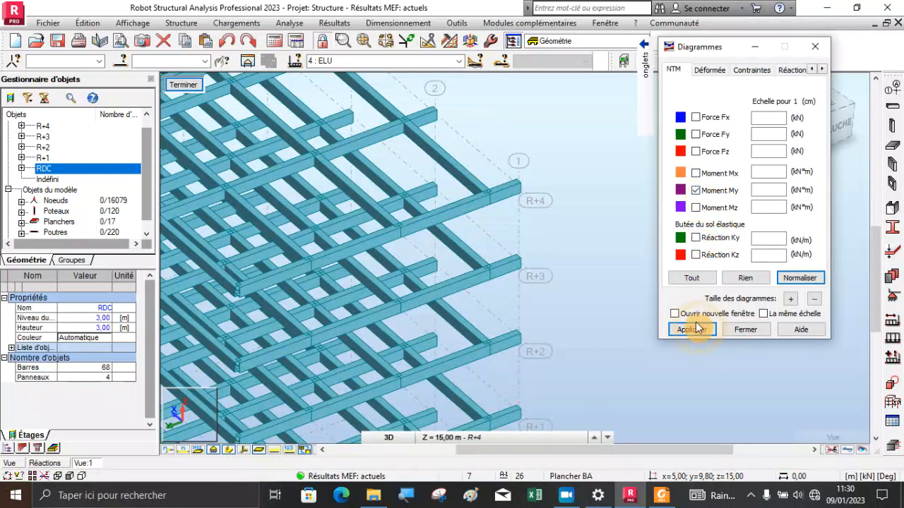
Hide the section profile sketches and orient the isolated beams to the front view with the My diagrams unobstructed
scroll(512, 178, down, 4)
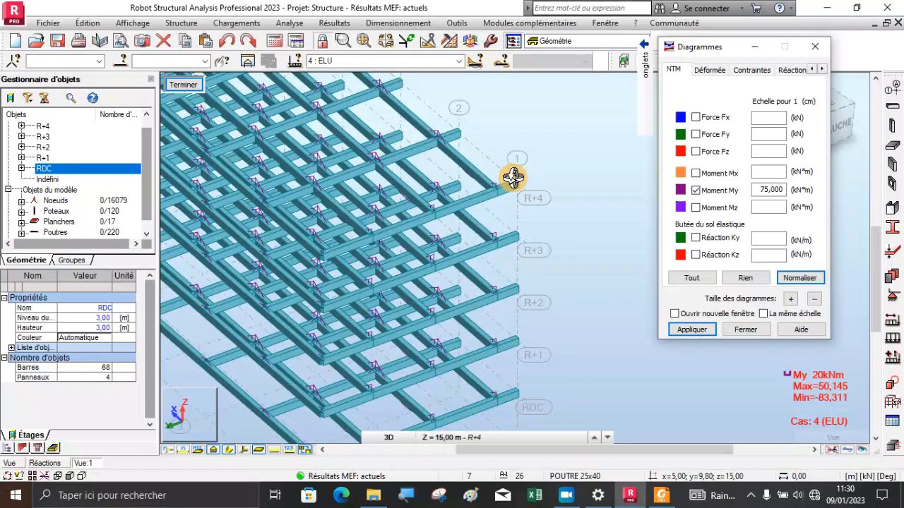
drag(467, 260, 410, 183)
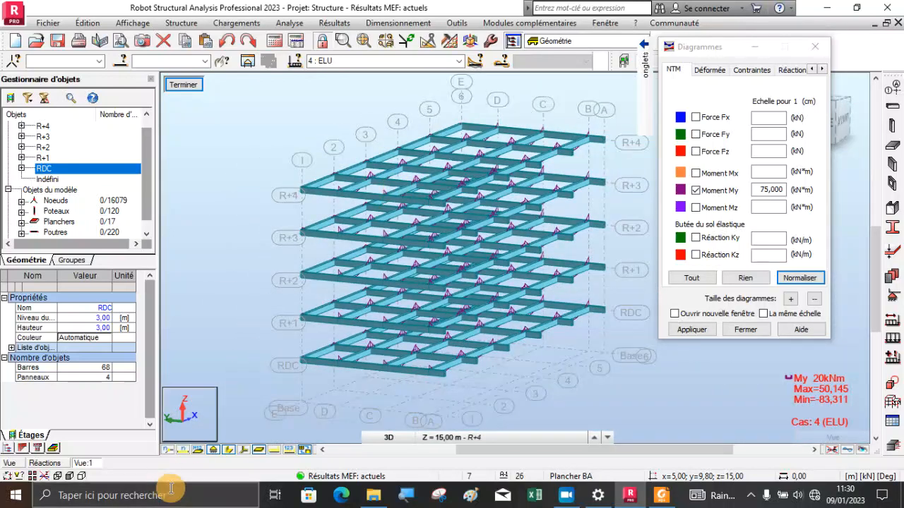
click(229, 450)
drag(416, 195, 297, 205)
drag(682, 48, 176, 147)
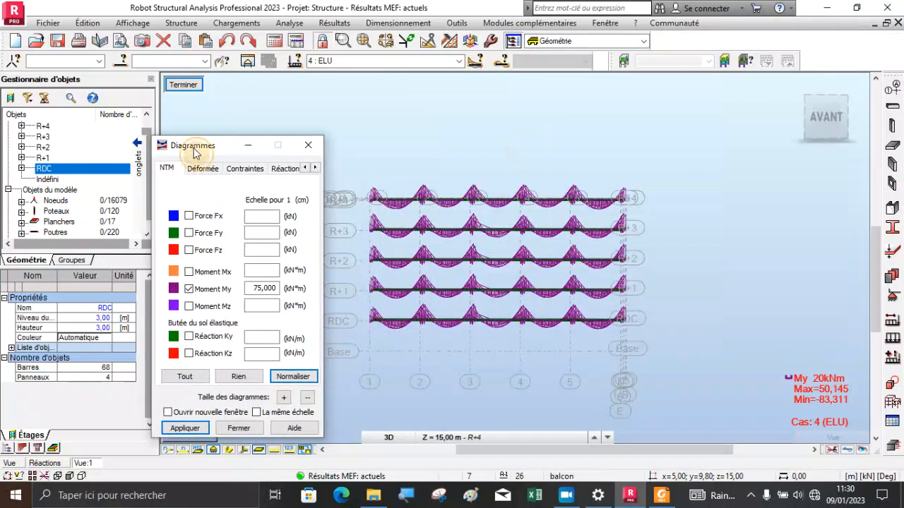
scroll(458, 282, up, 8)
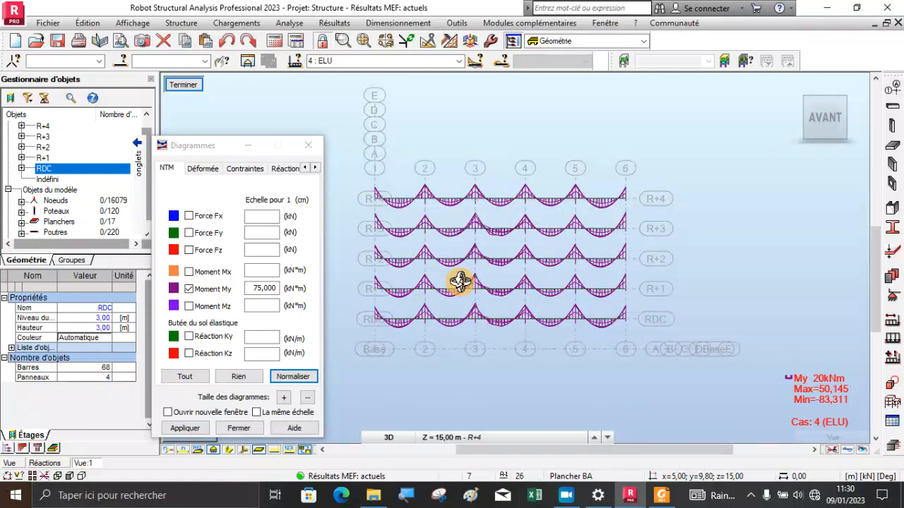
scroll(581, 245, down, 5)
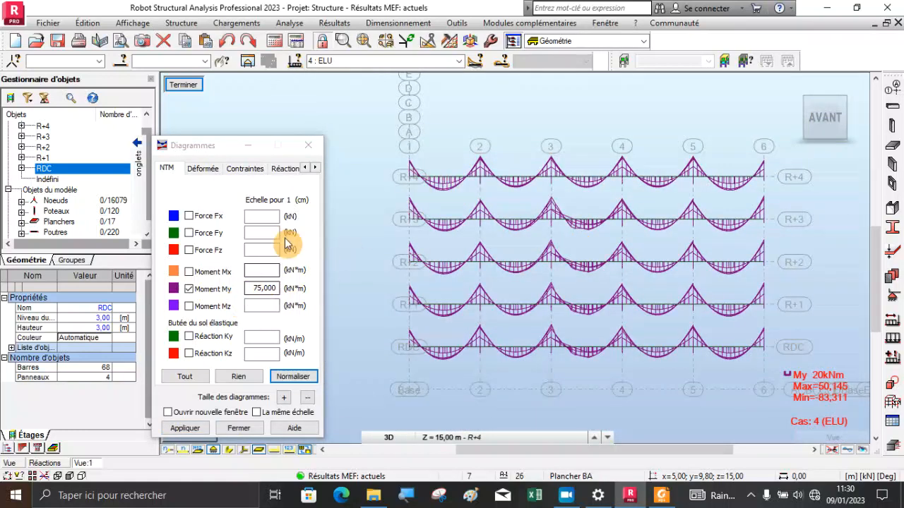
Label the My diagrams with descriptions of their local extremes and differentiate the positive and negative values
mouse_move(141, 226)
click(115, 258)
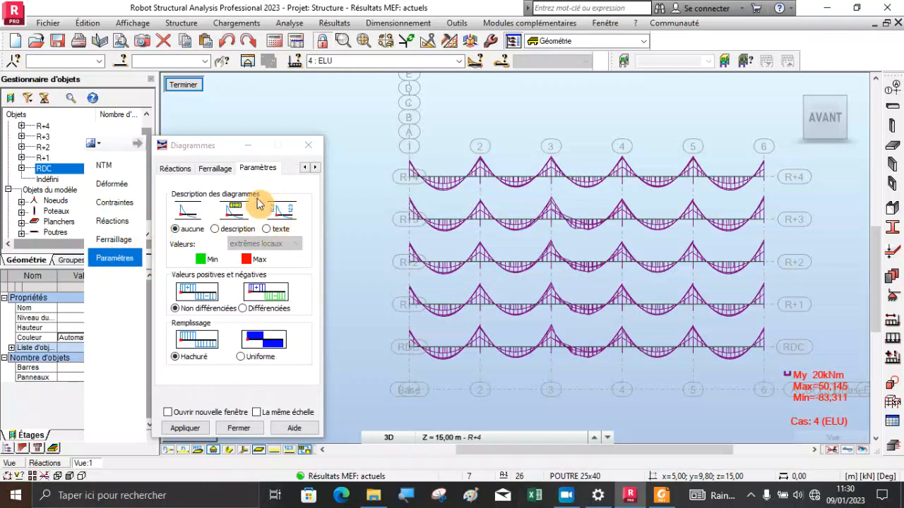
click(216, 229)
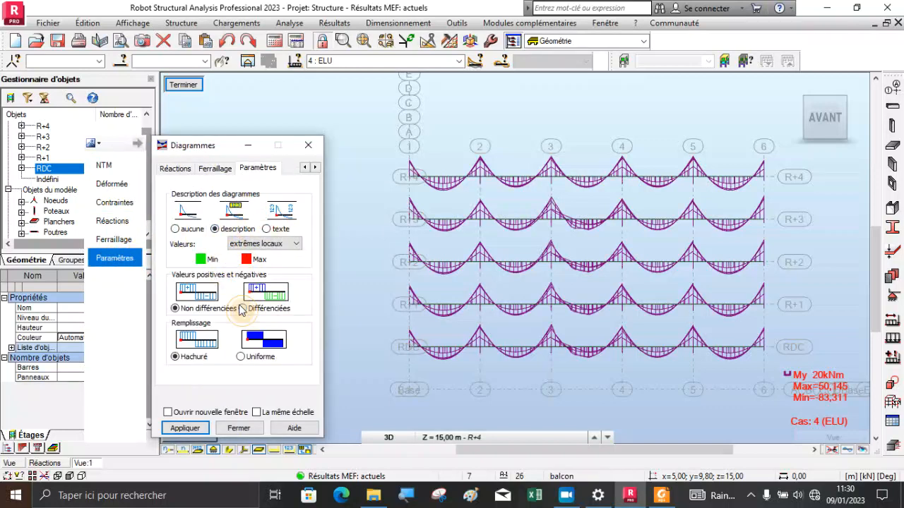
click(242, 308)
click(185, 428)
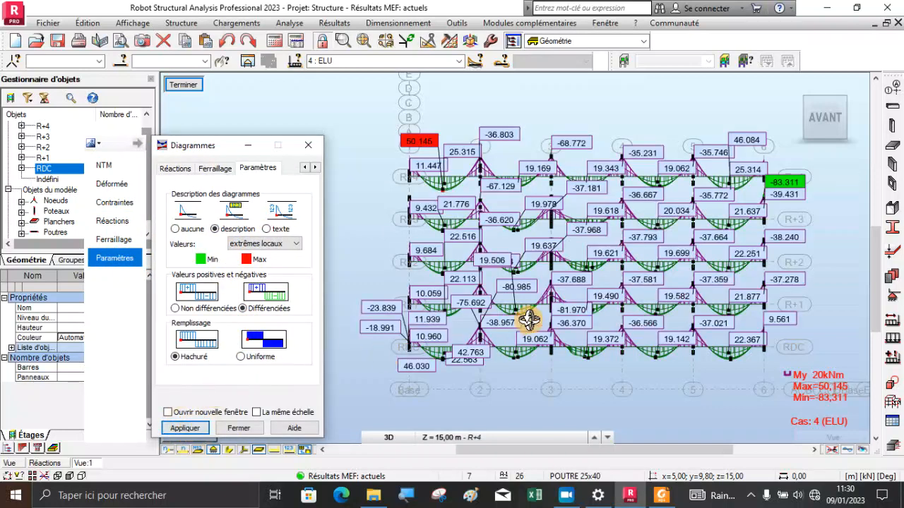
Examine the labelled My values on the upper storeys, focusing on the maximum moment in the R+4 span between axes 1 and 2
scroll(777, 192, up, 5)
scroll(799, 224, down, 3)
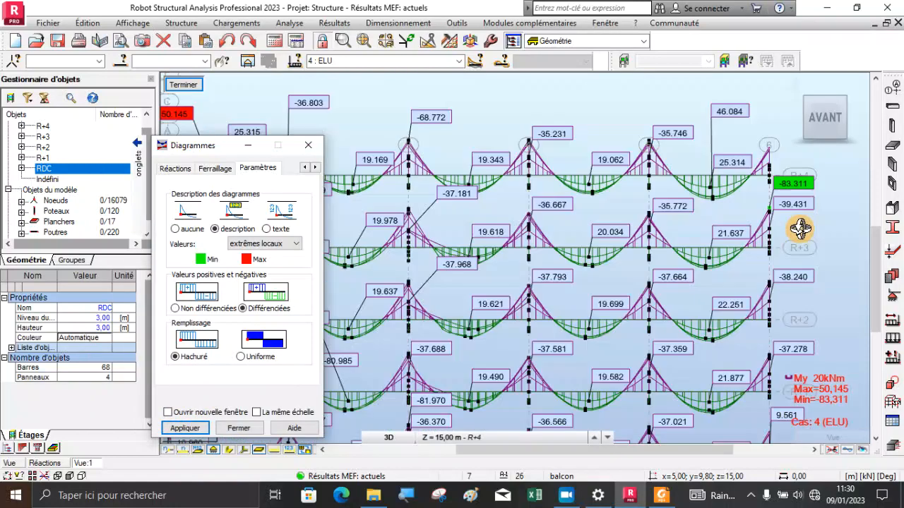
scroll(731, 223, down, 2)
scroll(416, 191, up, 2)
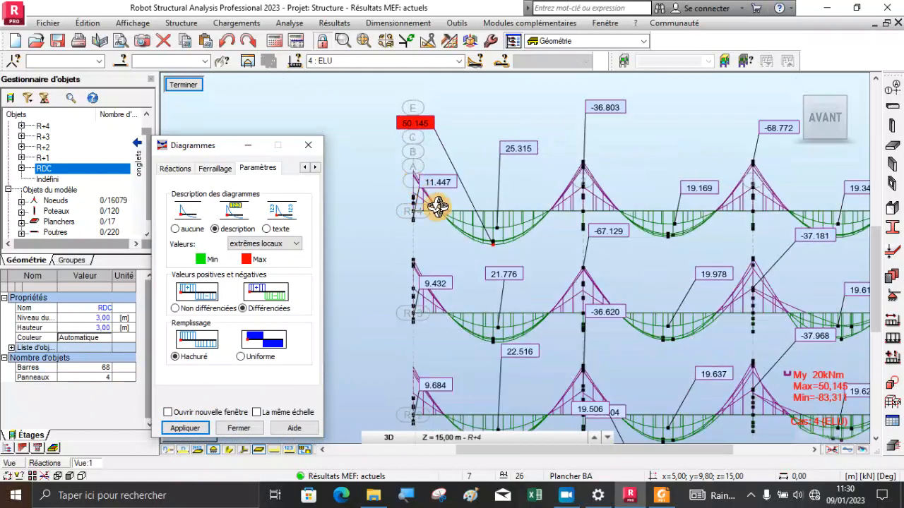
scroll(494, 246, up, 2)
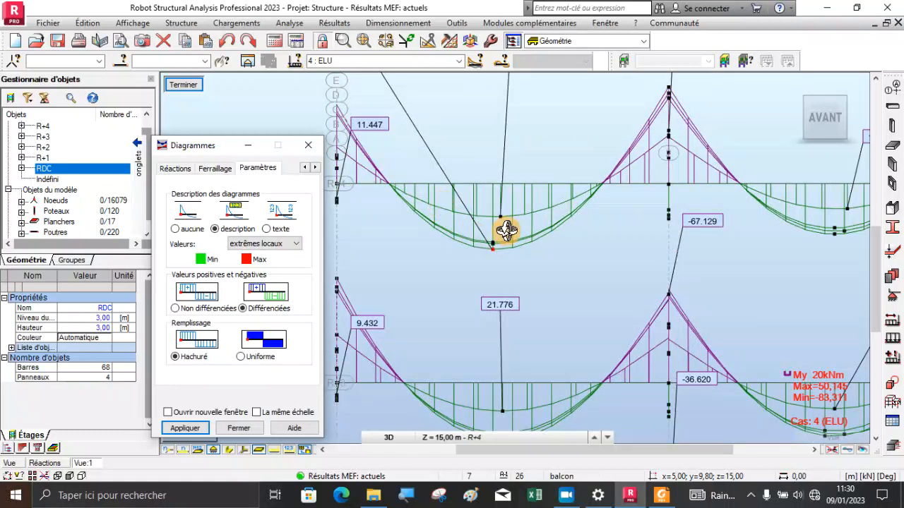
scroll(494, 247, down, 2)
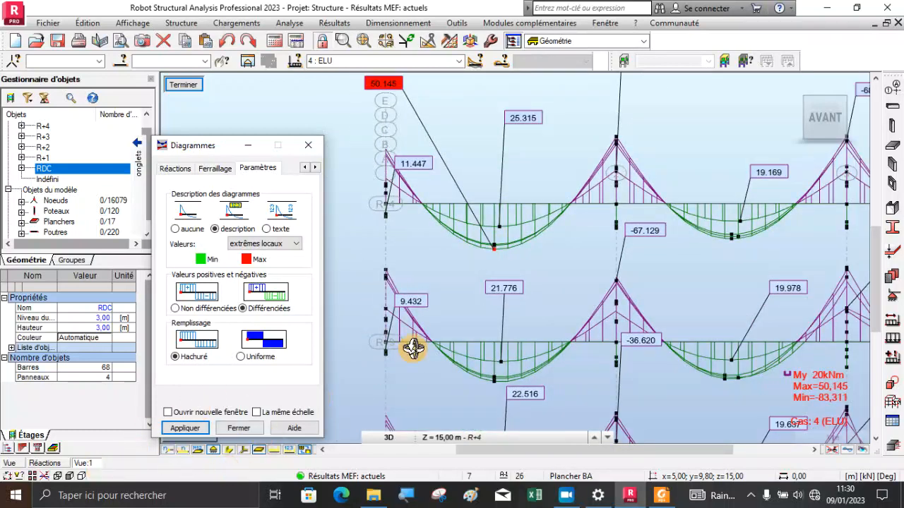
scroll(384, 142, down, 1)
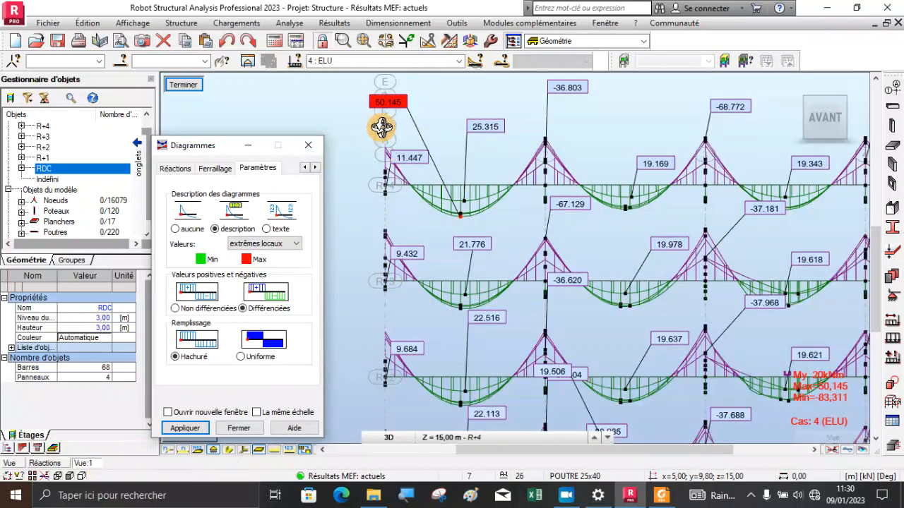
scroll(358, 202, down, 1)
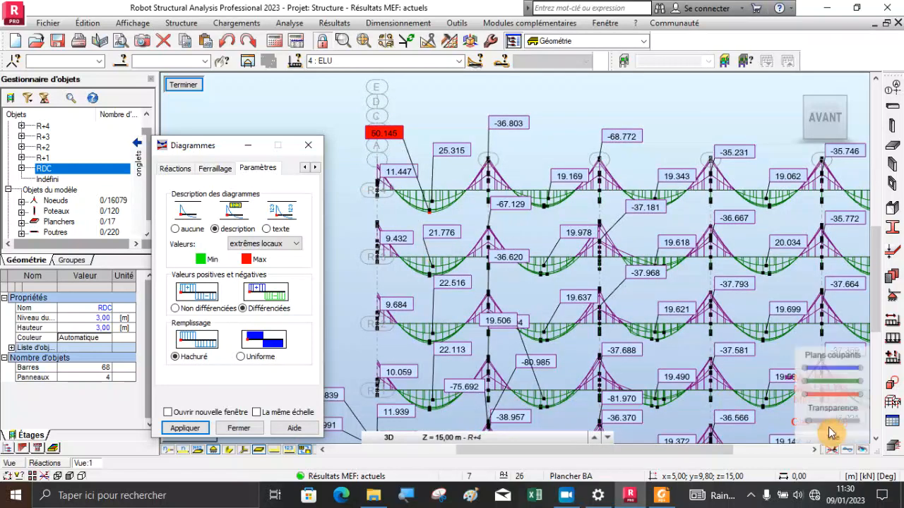
scroll(427, 366, down, 1)
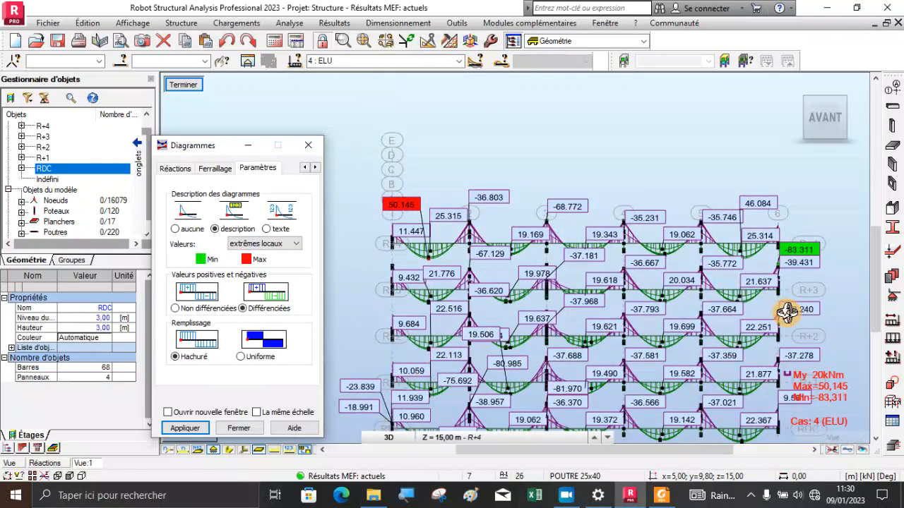
Examine the minimum My moment at the axis 6 supports of the R+4 and R+3 beams
scroll(815, 267, up, 2)
scroll(756, 257, up, 2)
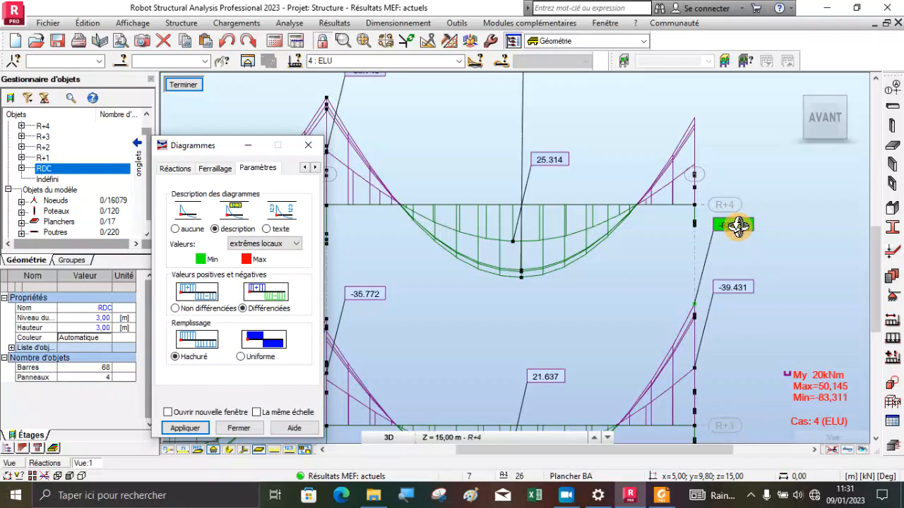
scroll(736, 226, down, 3)
scroll(712, 262, down, 2)
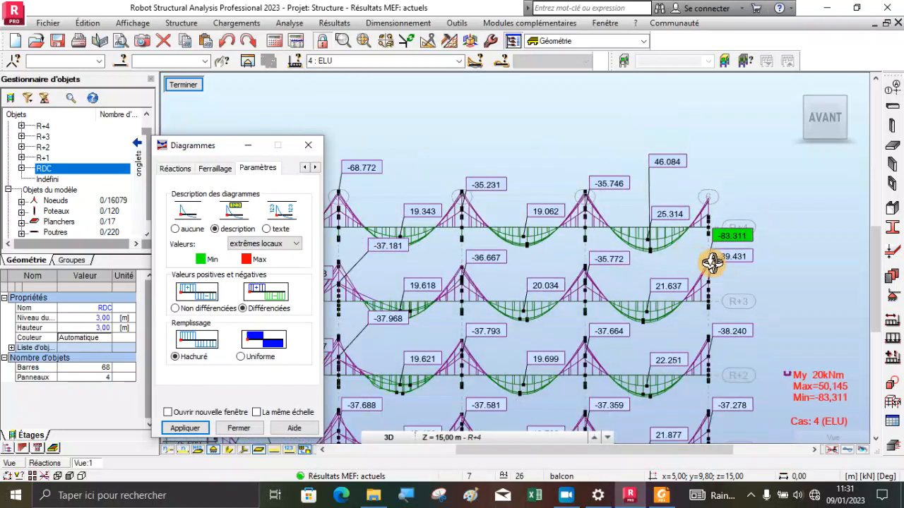
scroll(729, 250, up, 4)
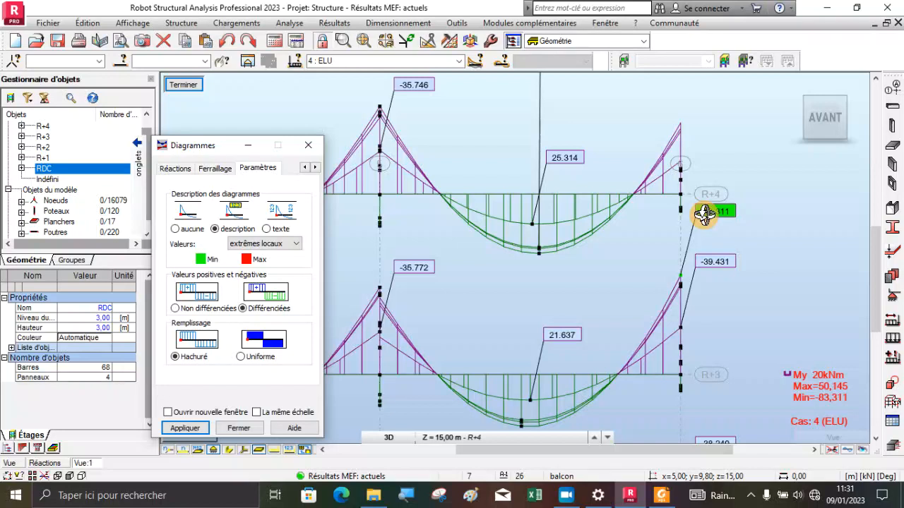
scroll(704, 215, down, 2)
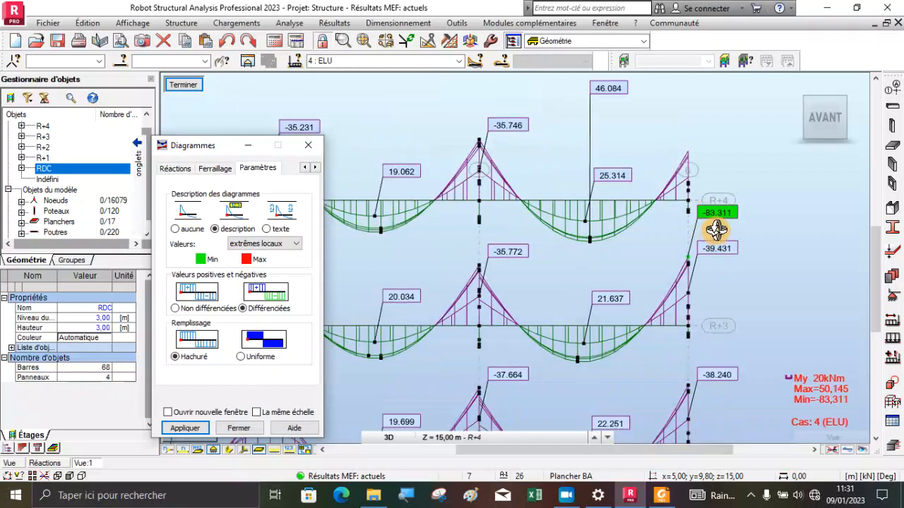
scroll(715, 228, up, 2)
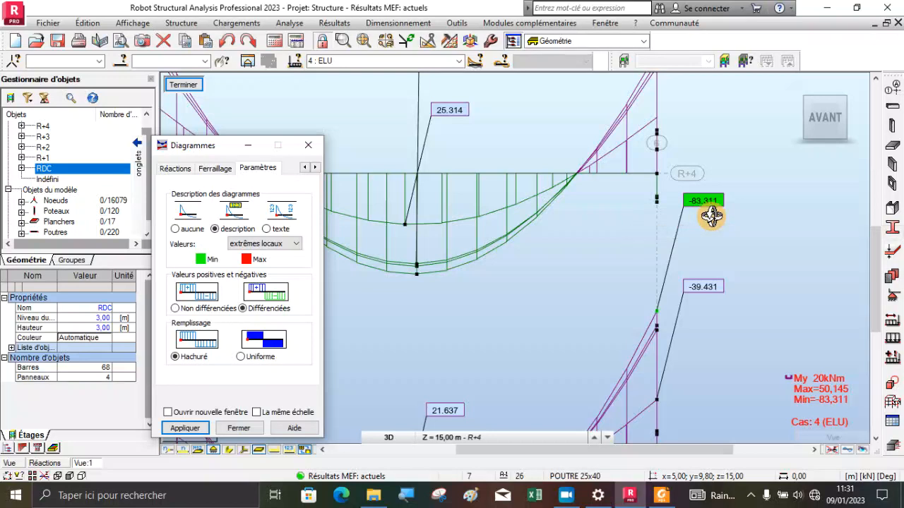
scroll(729, 243, down, 6)
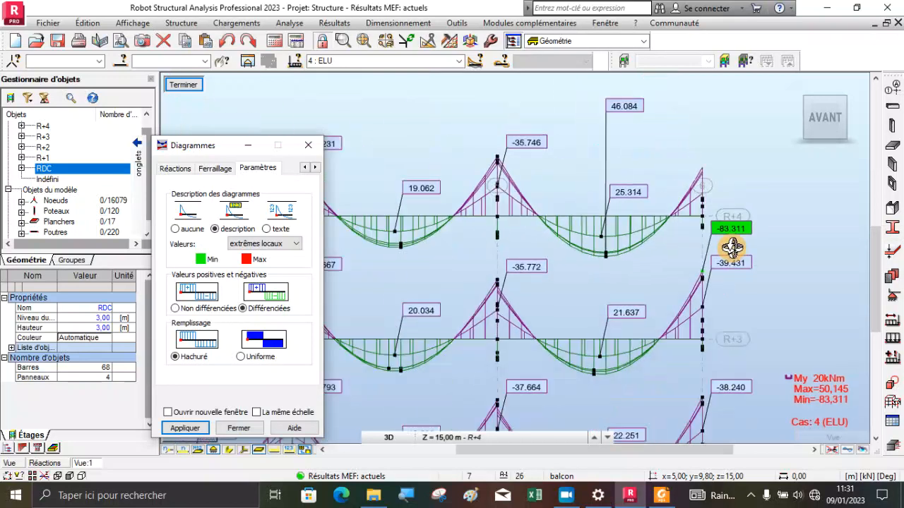
Compare the maximum span moment at R+4 with the My labels on the lower storeys' beams around axes 1 to 3
scroll(401, 256, up, 5)
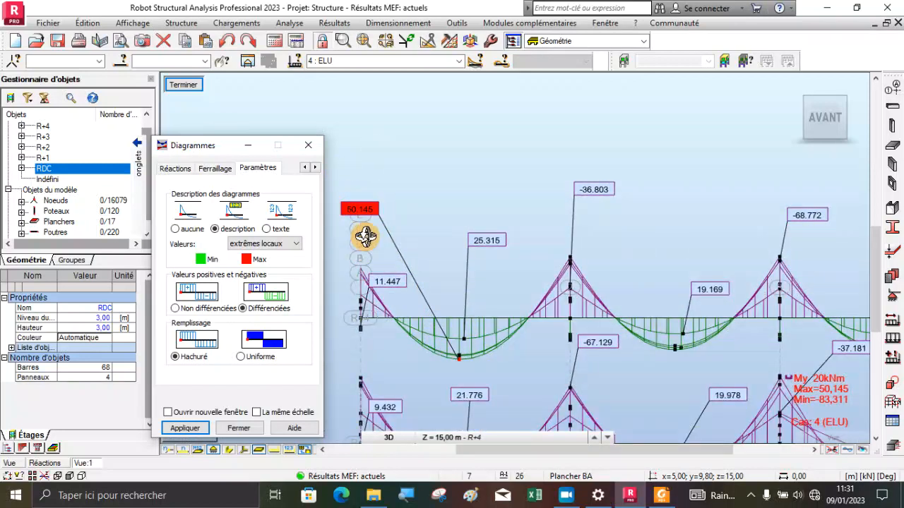
scroll(471, 185, down, 2)
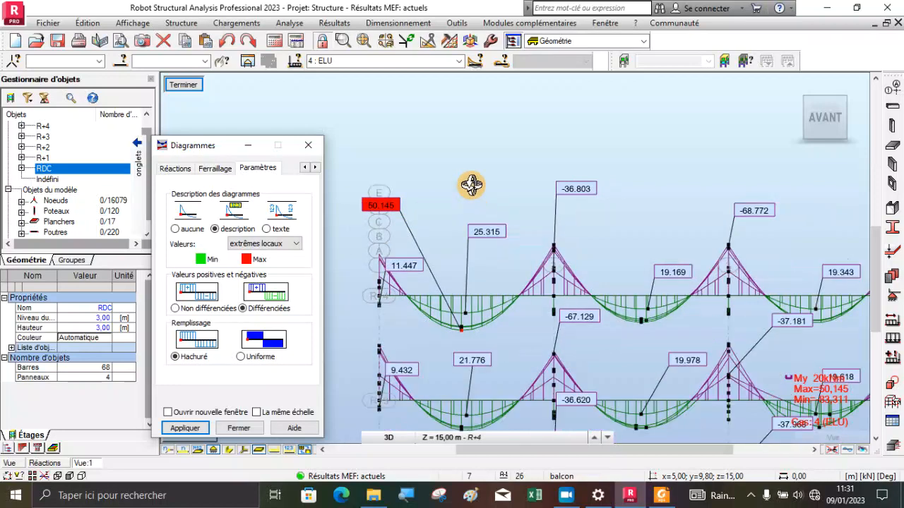
scroll(471, 185, down, 1)
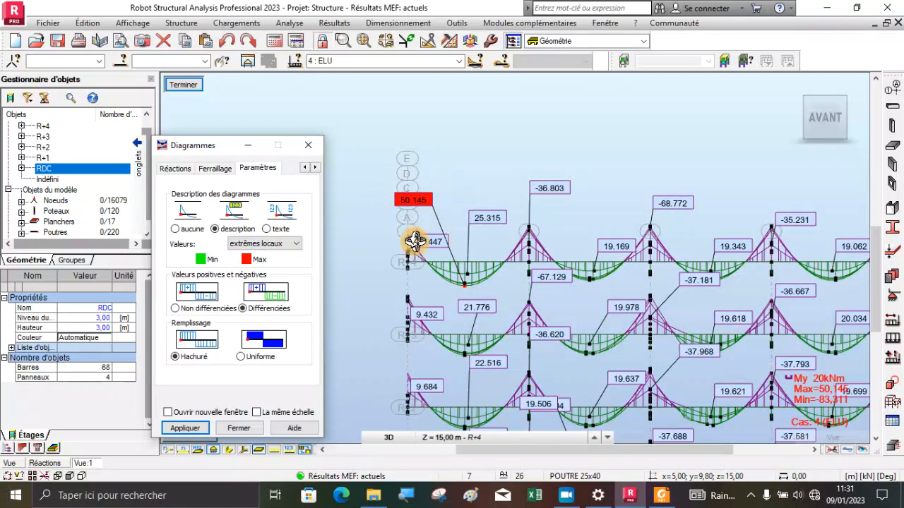
scroll(432, 195, down, 1)
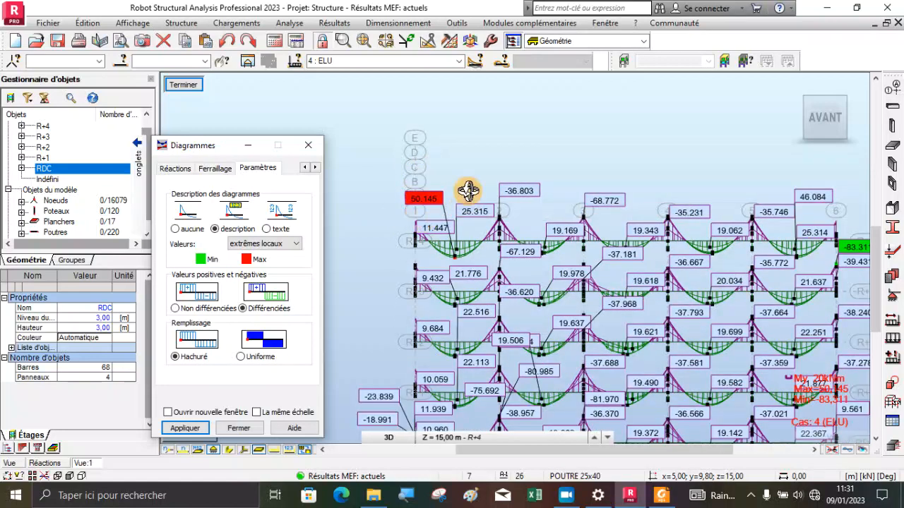
scroll(466, 196, down, 1)
scroll(456, 404, up, 2)
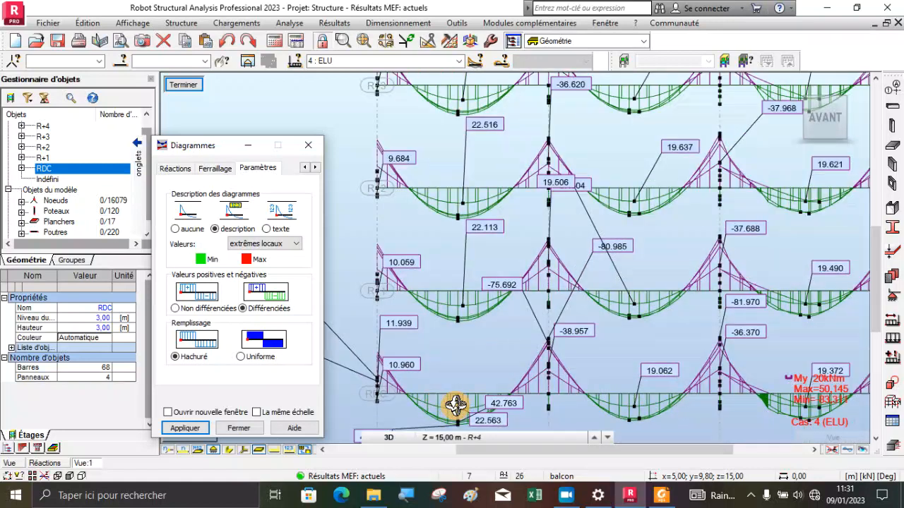
scroll(445, 307, down, 1)
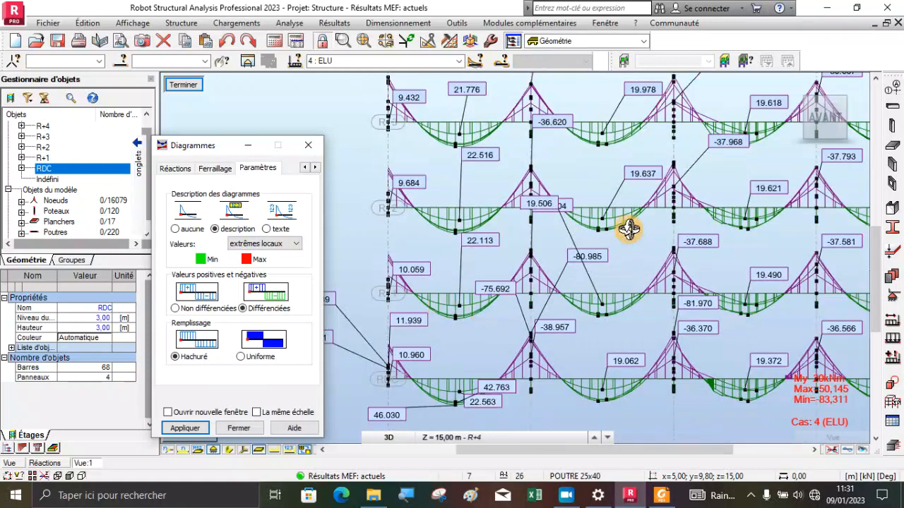
scroll(617, 221, up, 1)
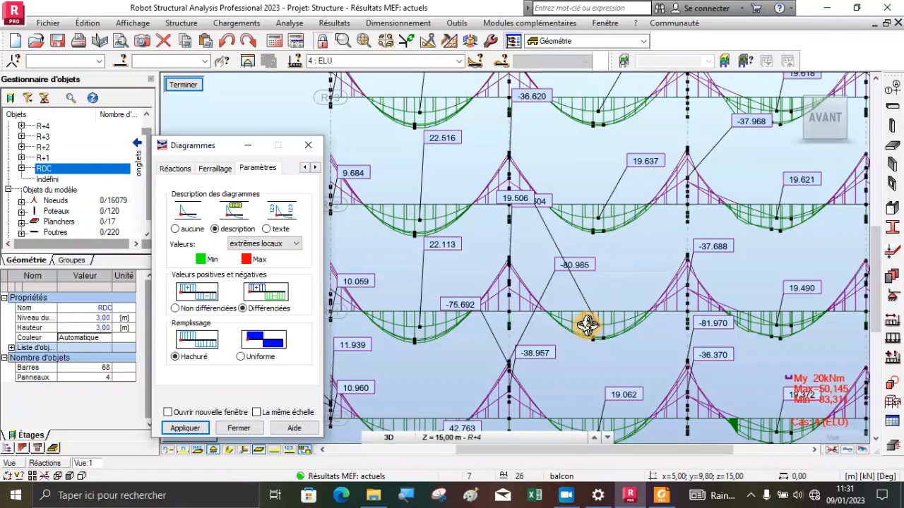
scroll(586, 326, down, 1)
scroll(570, 326, down, 1)
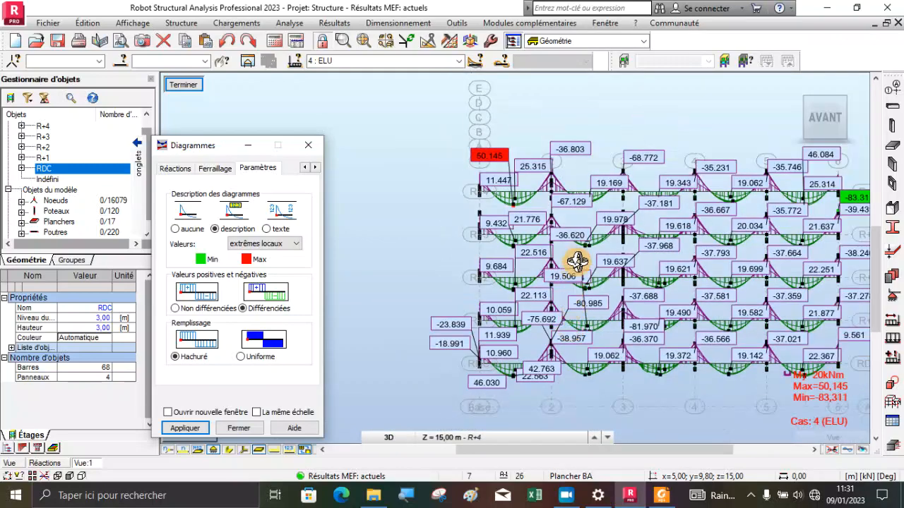
Compare the labelled My span and support extremes on the beams of all storeys between axes 1 and 6 in front elevation
drag(504, 228, 533, 245)
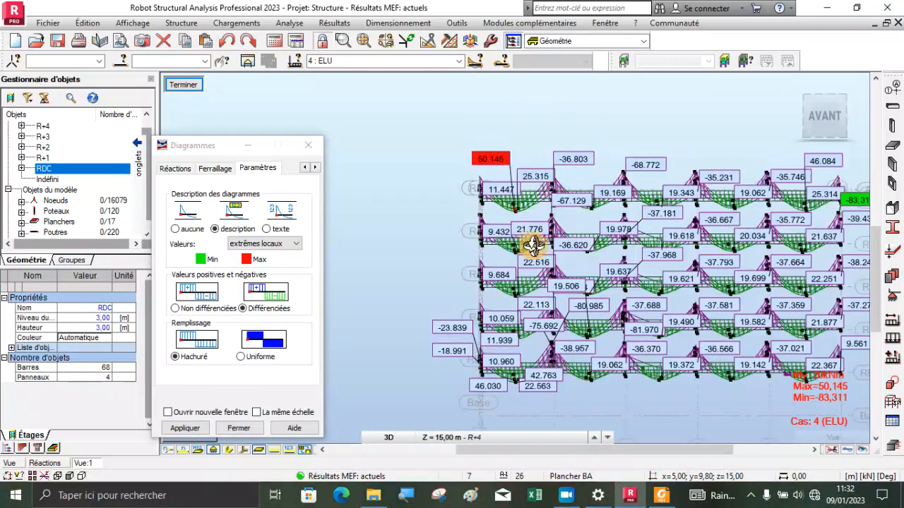
click(831, 121)
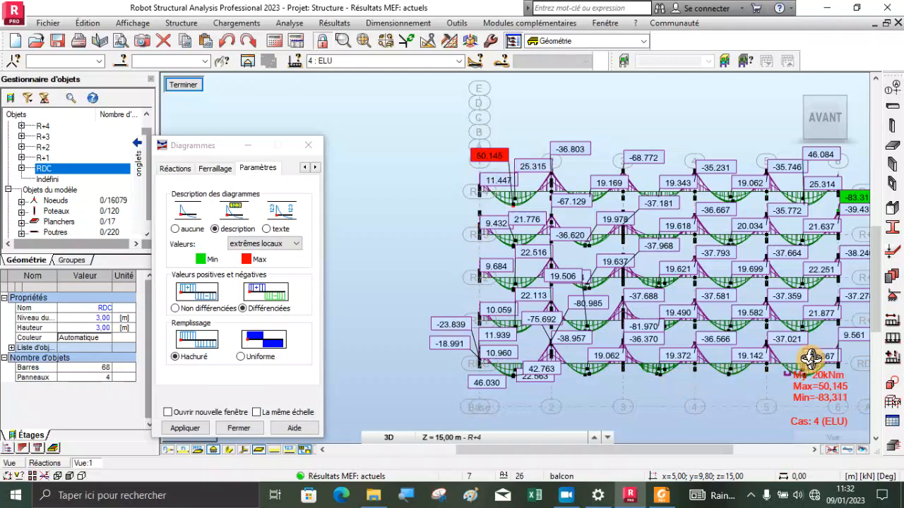
scroll(830, 359, up, 3)
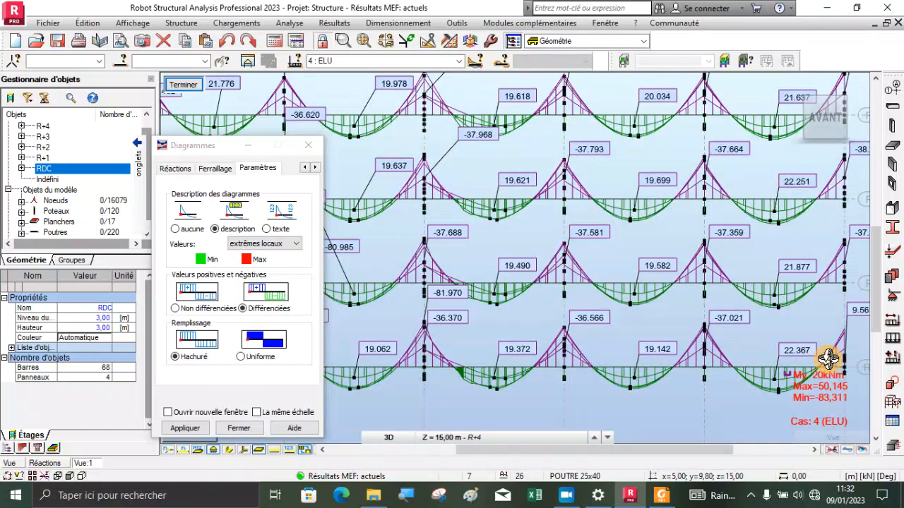
scroll(827, 359, down, 2)
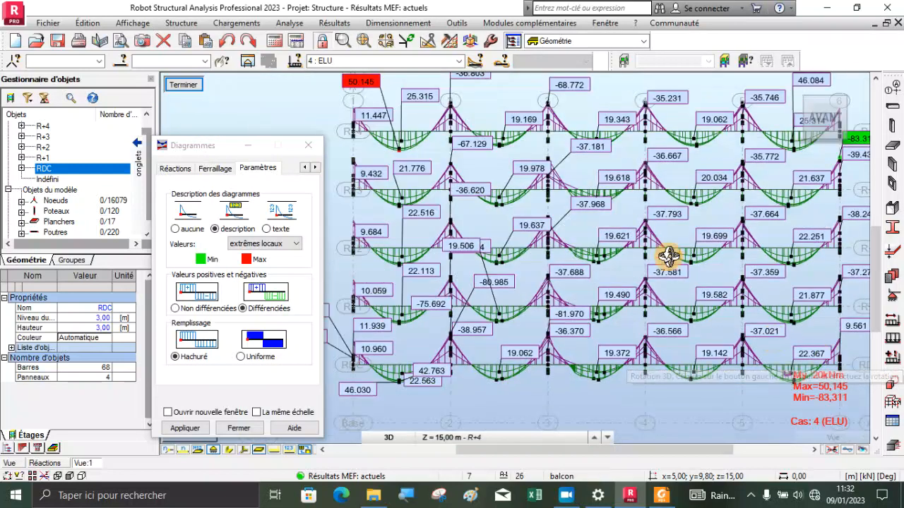
scroll(498, 182, up, 2)
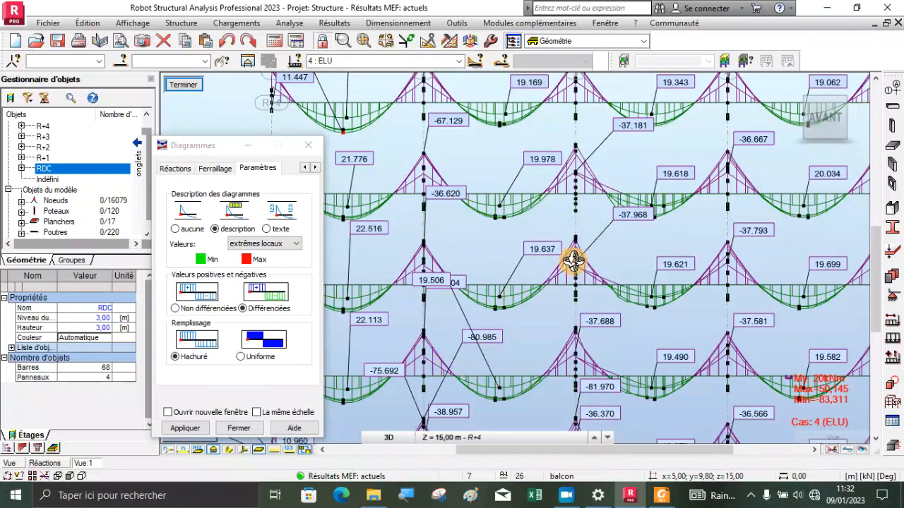
scroll(638, 242, down, 1)
scroll(394, 203, up, 1)
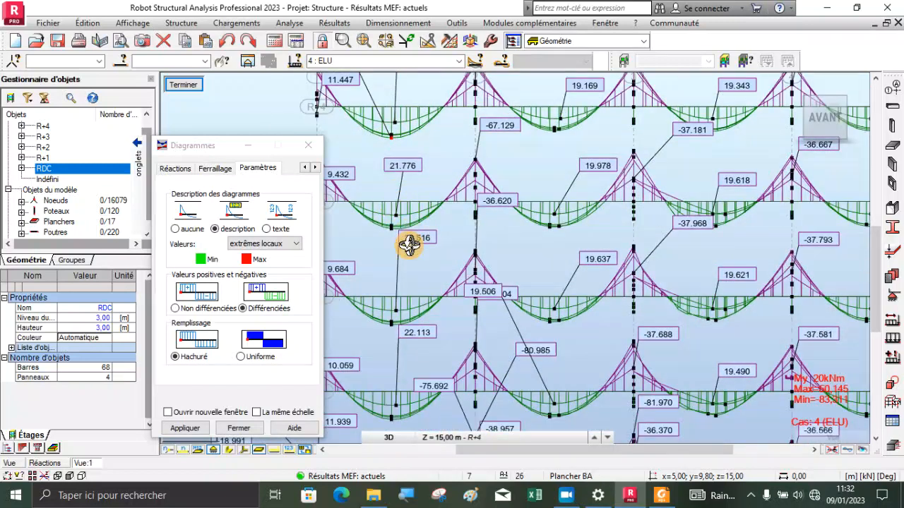
scroll(410, 247, down, 2)
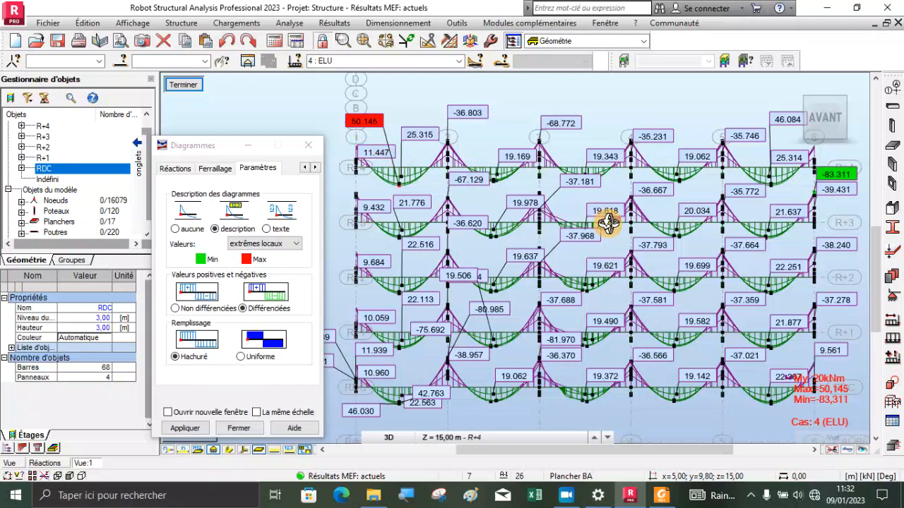
Replace the My diagrams on the beams with the Mz moment diagrams
mouse_move(143, 161)
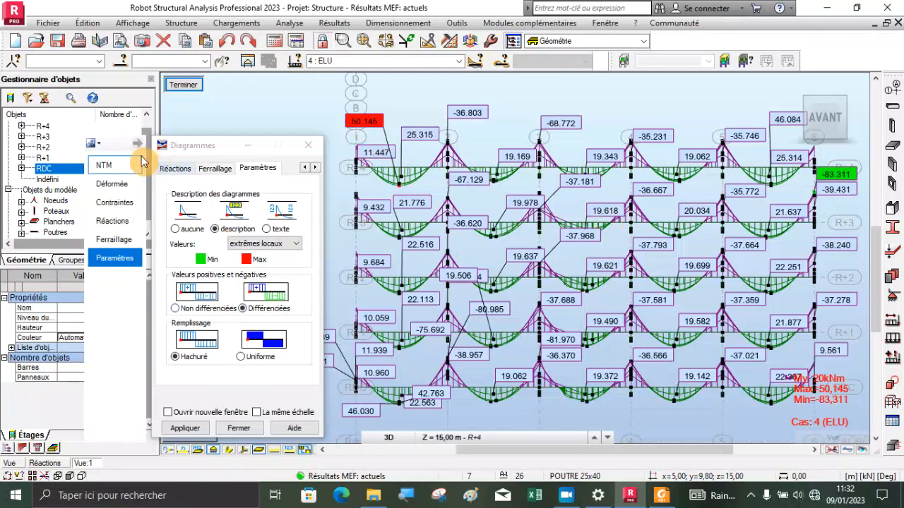
click(116, 168)
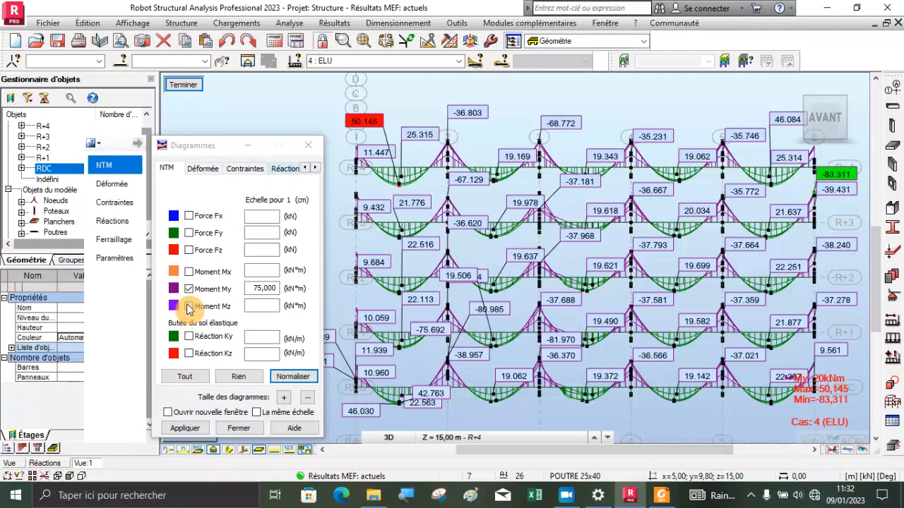
shift+middle_drag(429, 218, 570, 244)
scroll(653, 234, down, 2)
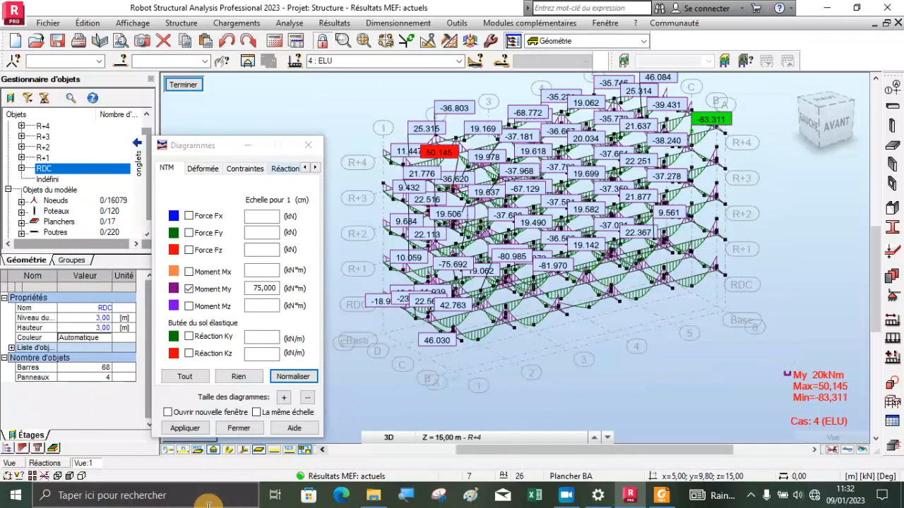
click(188, 289)
click(188, 306)
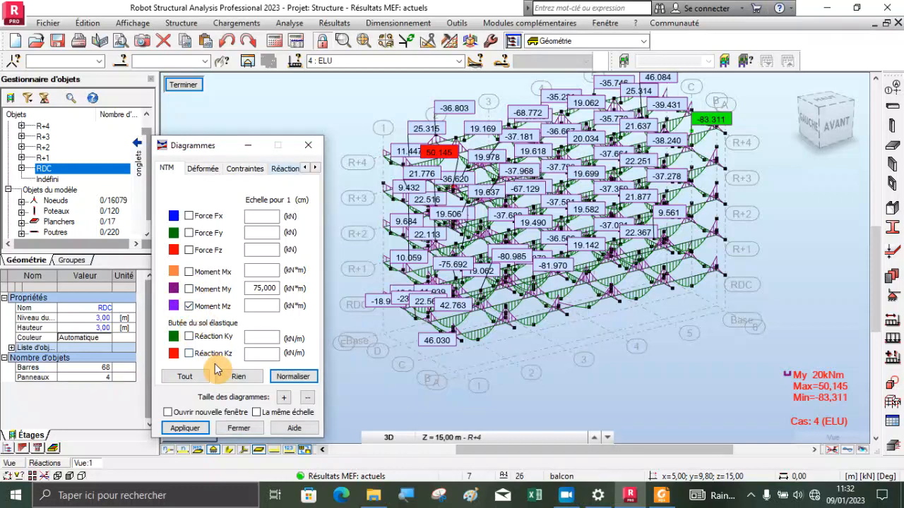
click(185, 429)
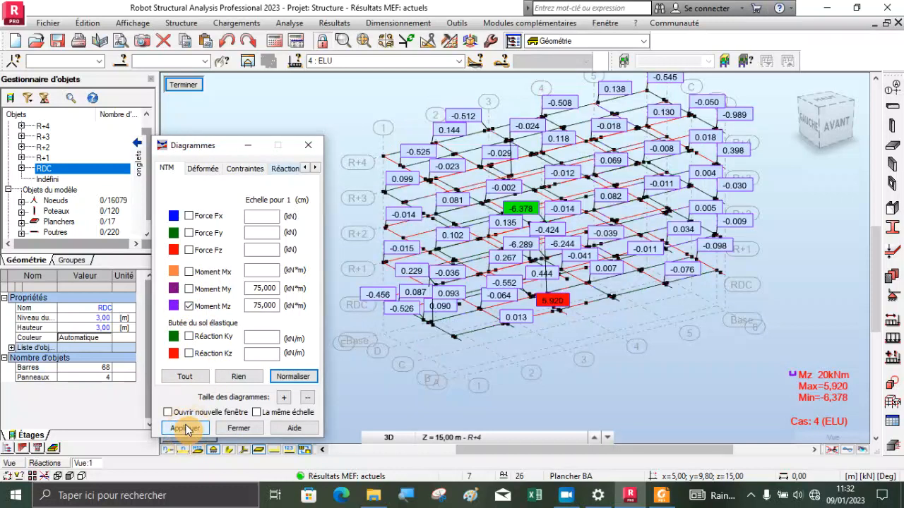
Examine the Mz extremes on all storeys in front and left elevations and in 3D, including the maximum and minimum near axis 3
scroll(536, 233, up, 6)
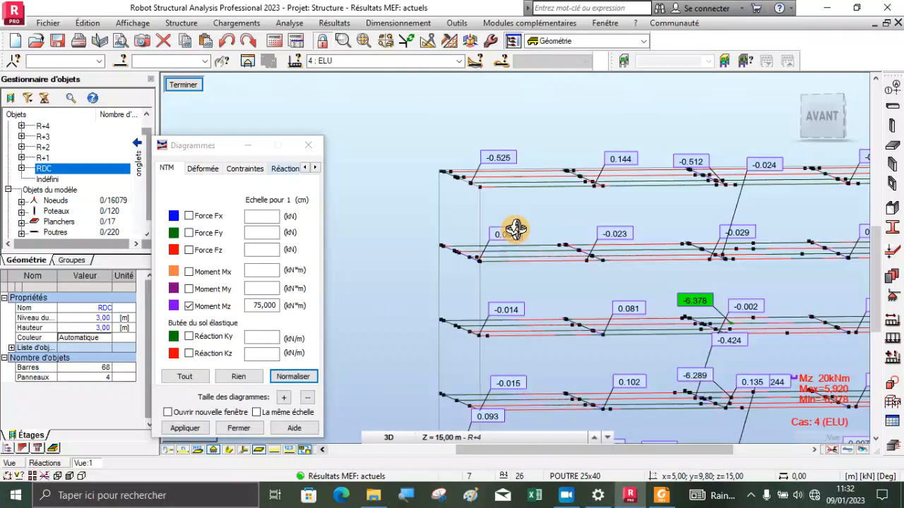
shift+middle_drag(516, 229, 525, 235)
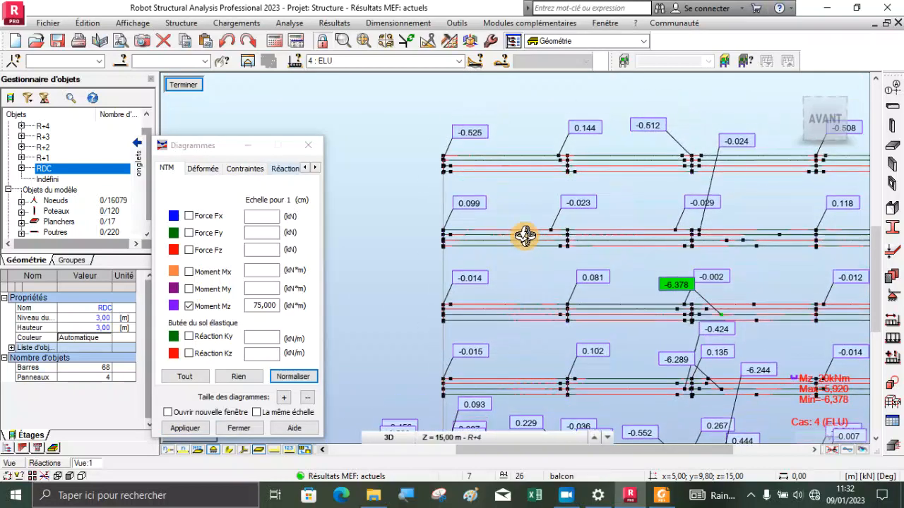
click(818, 119)
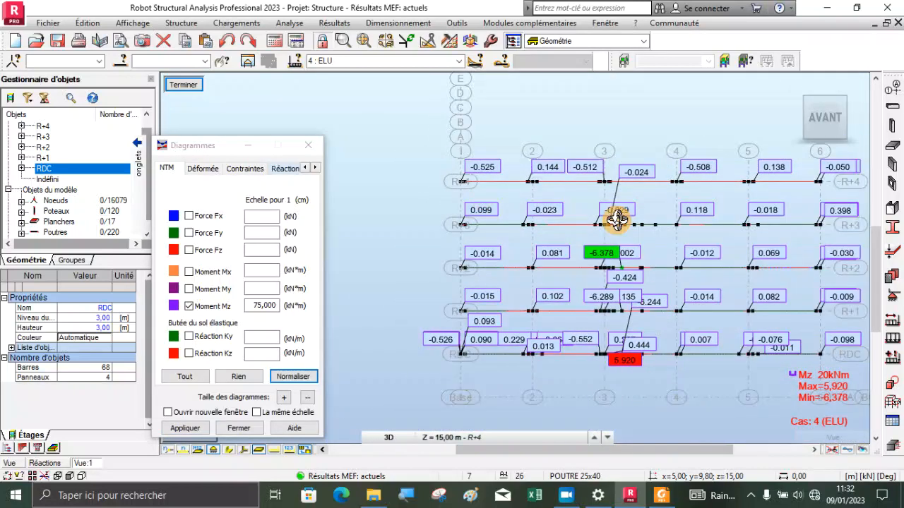
click(793, 119)
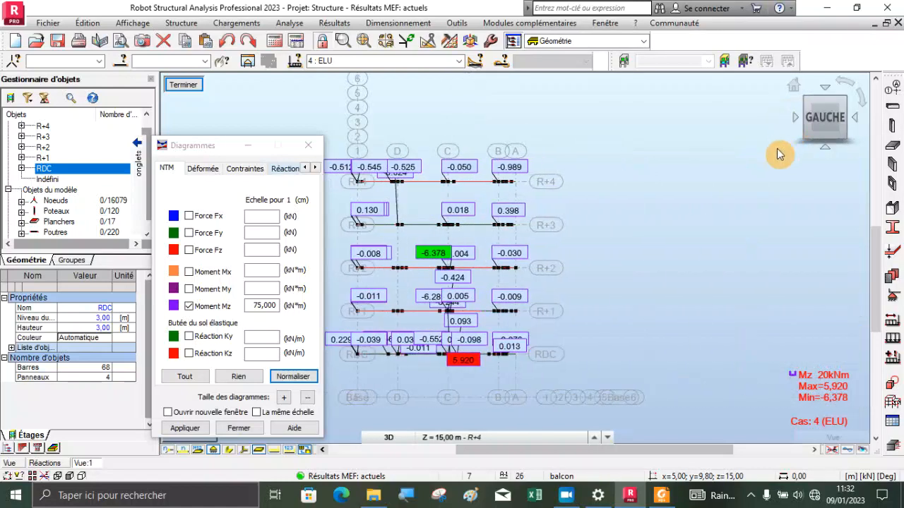
drag(600, 268, 554, 297)
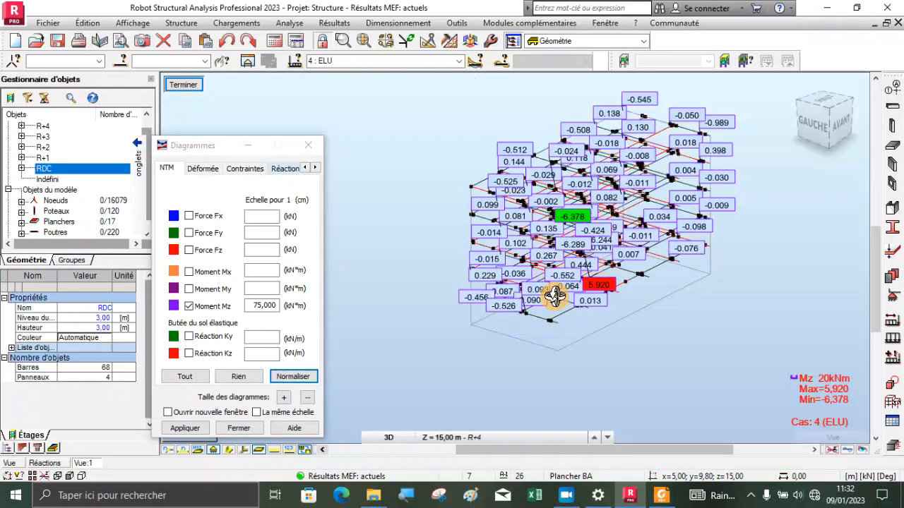
scroll(554, 286, up, 3)
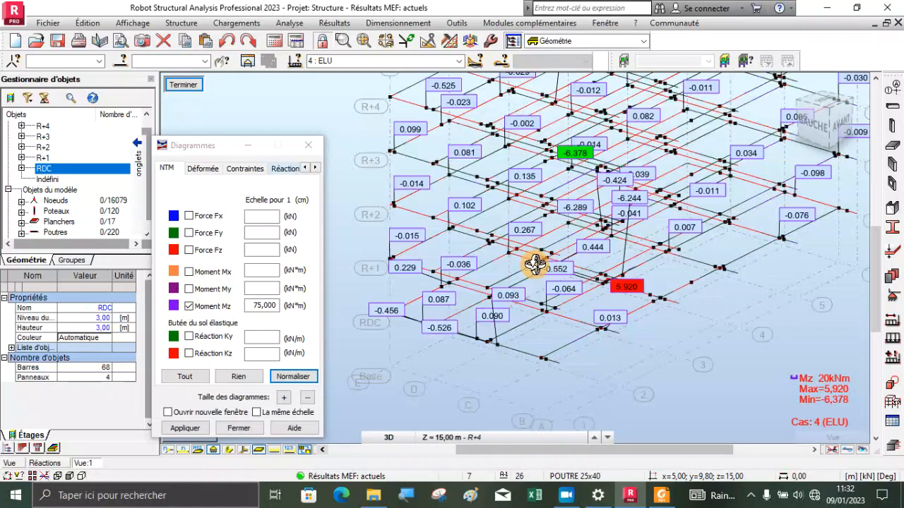
Switch the displayed beam diagrams from Mz to the torsional moment Mx
click(195, 272)
click(190, 305)
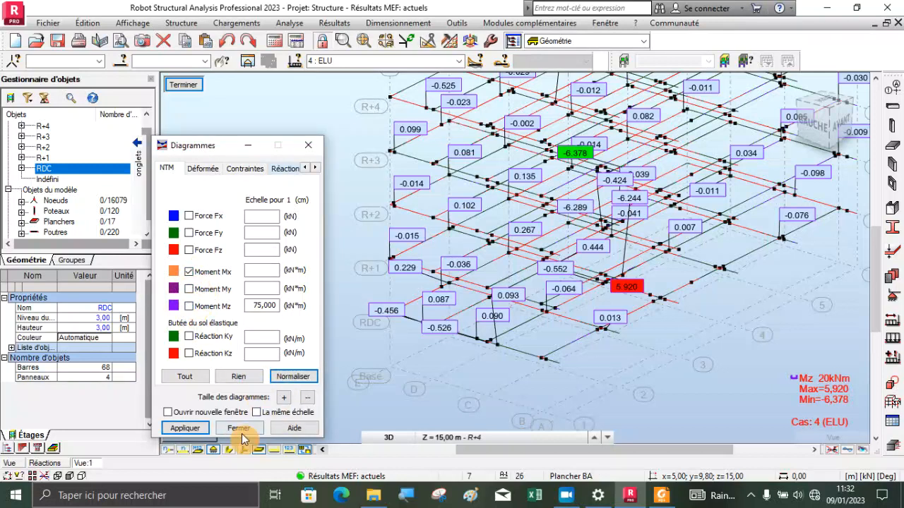
click(185, 427)
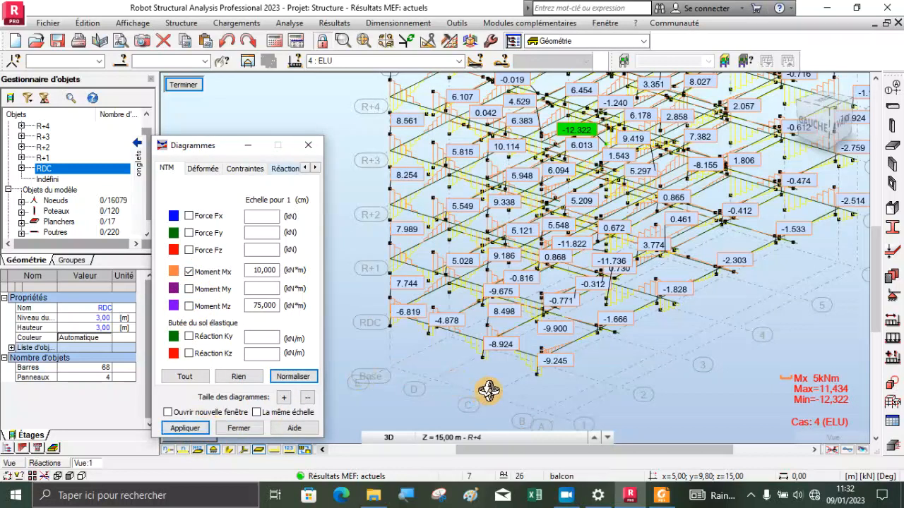
Examine the Mx diagrams in rear elevation, locating the maximum near axis 6 and the minimum near axis 3
drag(450, 277, 468, 238)
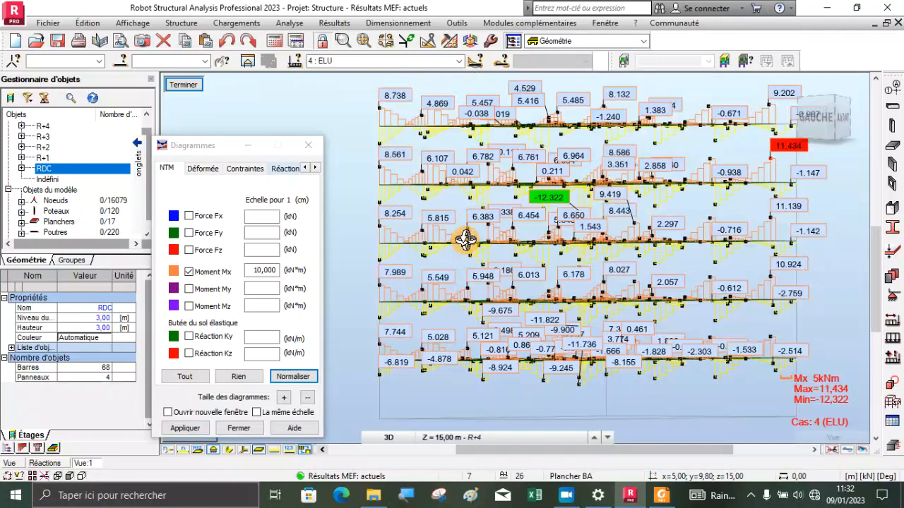
mouse_move(565, 274)
mouse_down()
mouse_move(477, 259)
mouse_move(476, 271)
mouse_move(582, 269)
mouse_up()
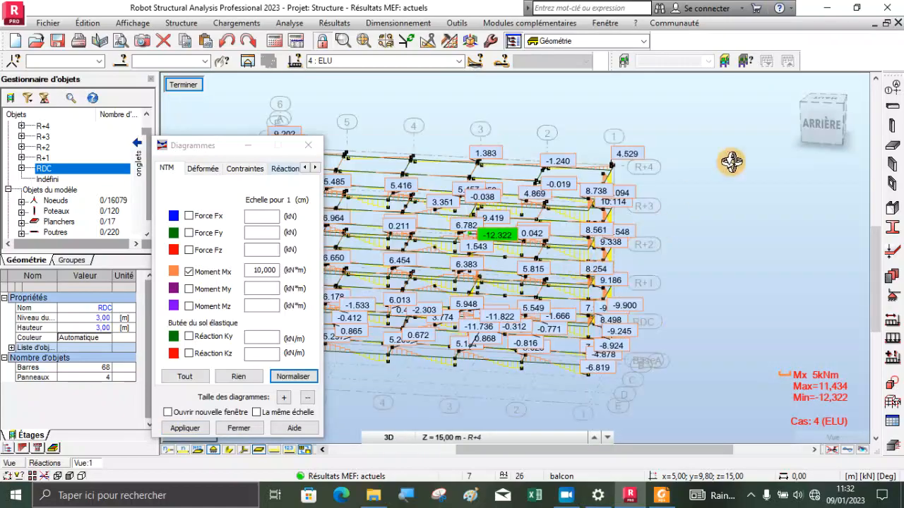
click(821, 126)
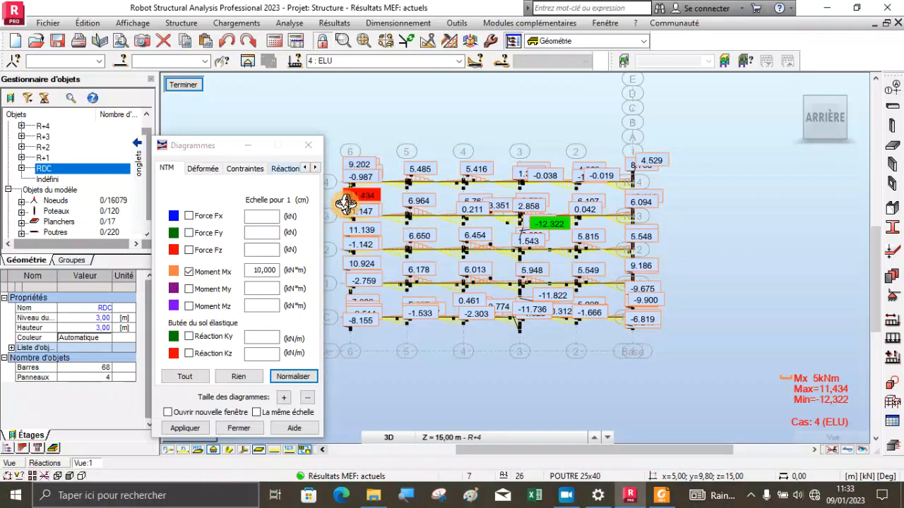
drag(346, 203, 436, 294)
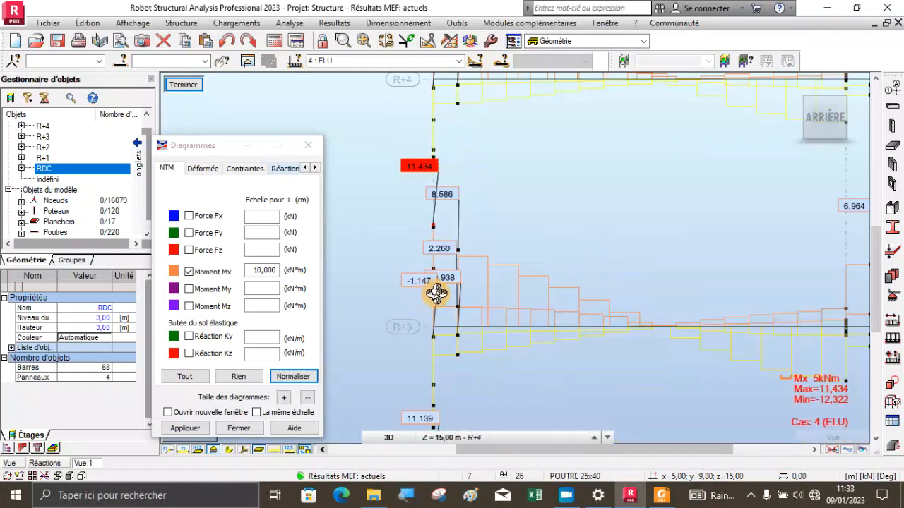
scroll(377, 177, down, 5)
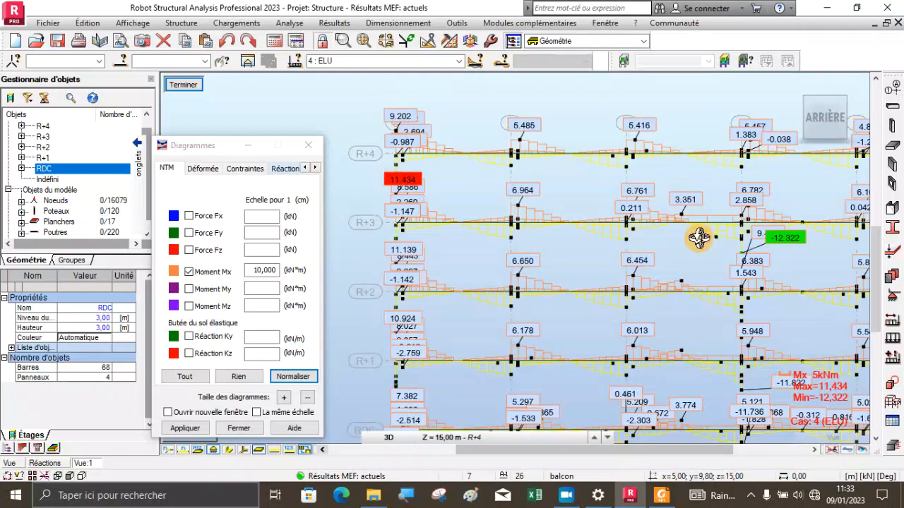
scroll(801, 247, up, 3)
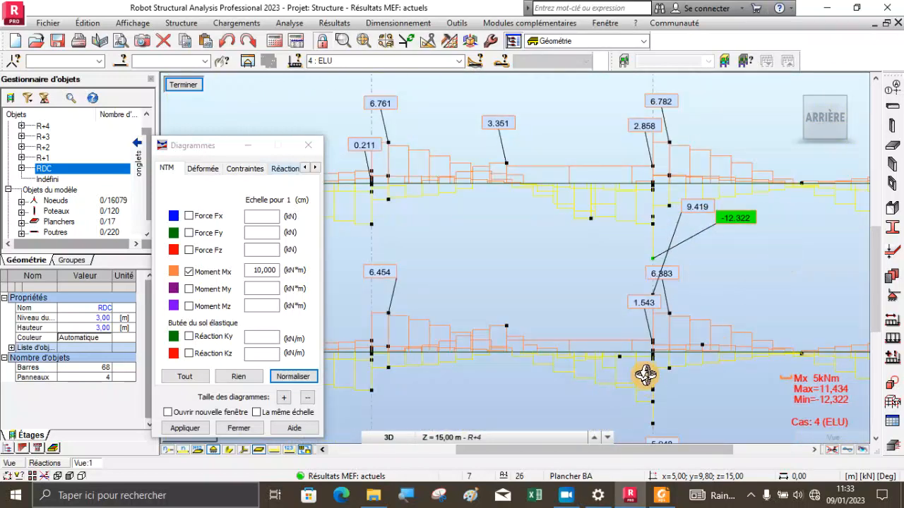
scroll(768, 347, down, 3)
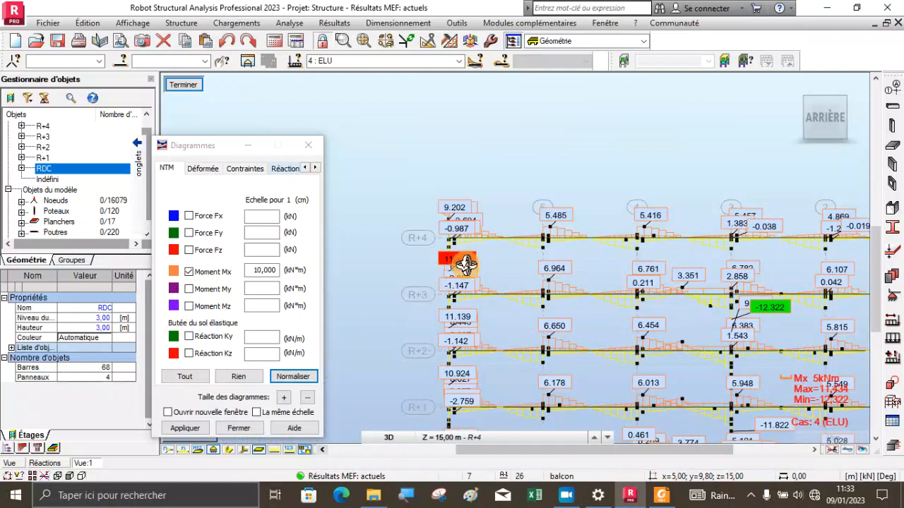
Inspect the maximum Mx moment on the R+3 beam at axis 6 in 3D and compare it with the neighbouring storeys
scroll(465, 264, up, 2)
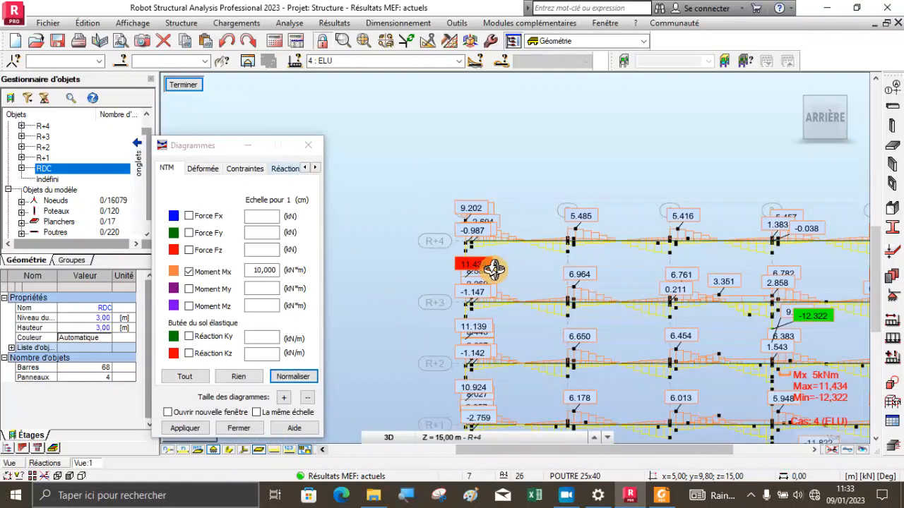
drag(494, 268, 544, 276)
scroll(475, 303, up, 5)
scroll(472, 321, up, 2)
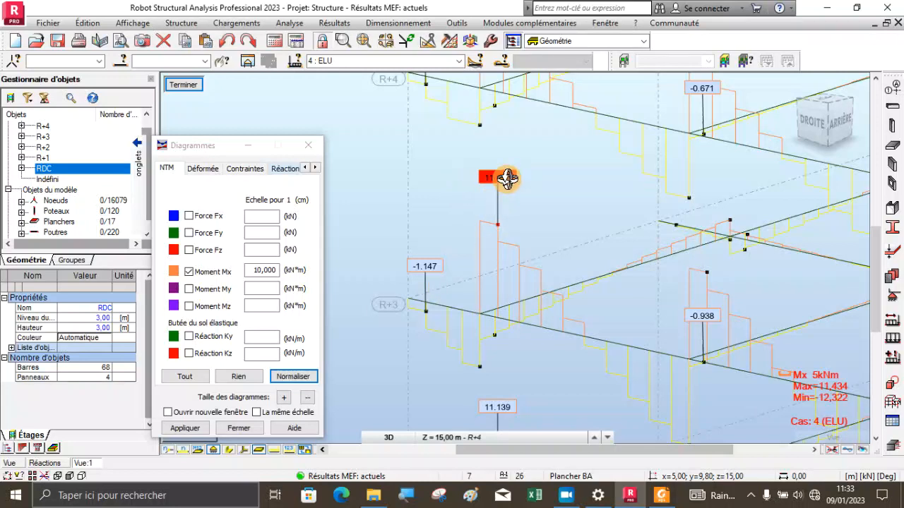
scroll(467, 222, down, 3)
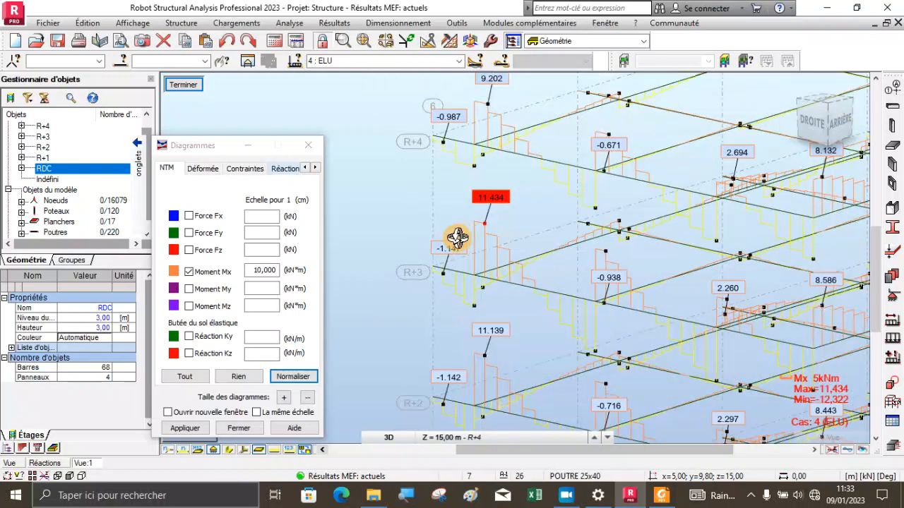
scroll(449, 241, down, 2)
scroll(428, 242, down, 5)
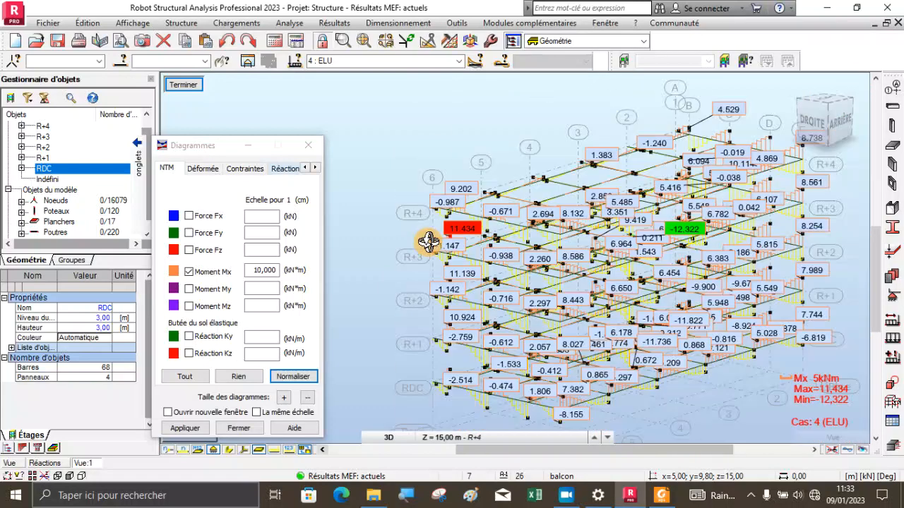
Examine the Mx extremes in 3D from the front-left side, focusing on the maximum near axis B at R+3
drag(643, 275, 523, 275)
drag(546, 323, 488, 299)
scroll(696, 257, down, 4)
drag(664, 287, 540, 352)
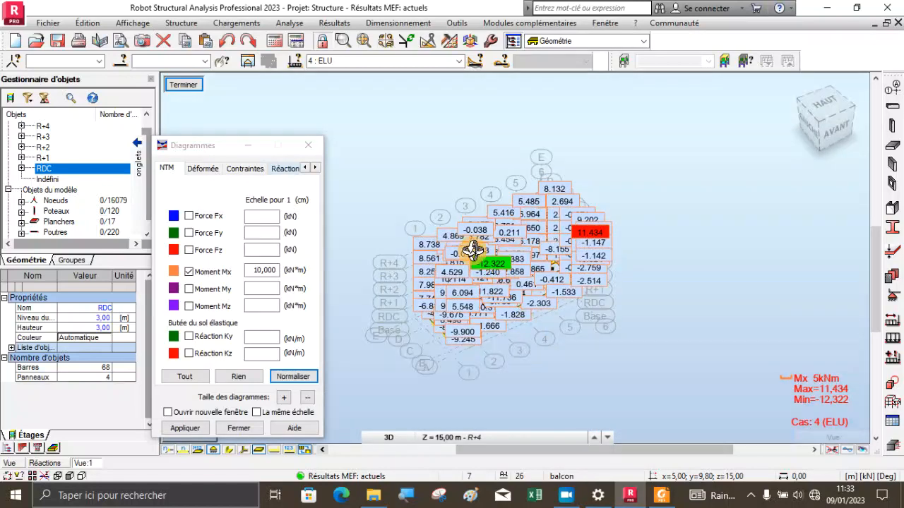
scroll(479, 247, up, 5)
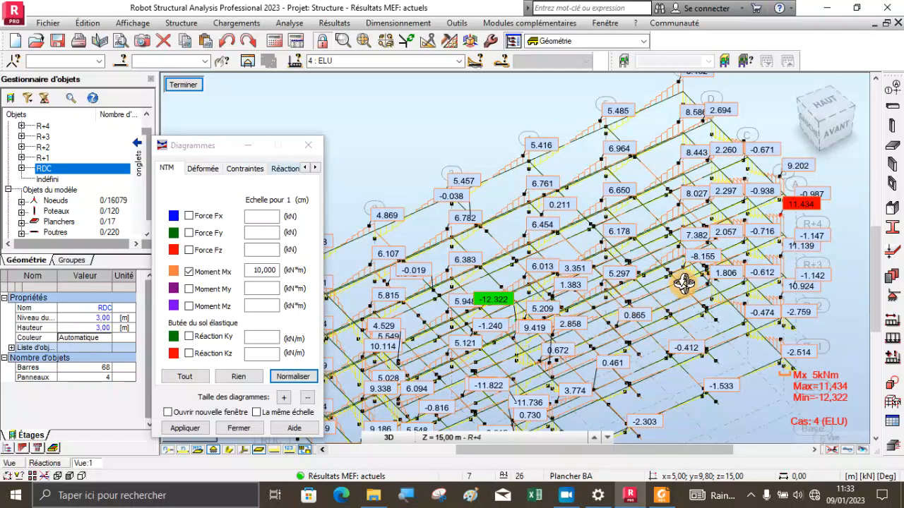
mouse_move(544, 273)
mouse_down()
mouse_move(536, 273)
mouse_move(550, 267)
mouse_up()
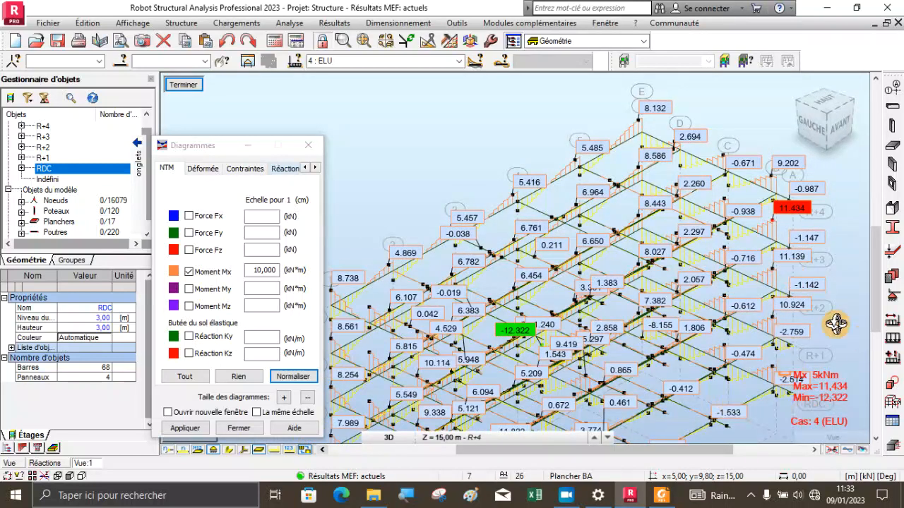
scroll(590, 263, up, 1)
scroll(742, 268, up, 3)
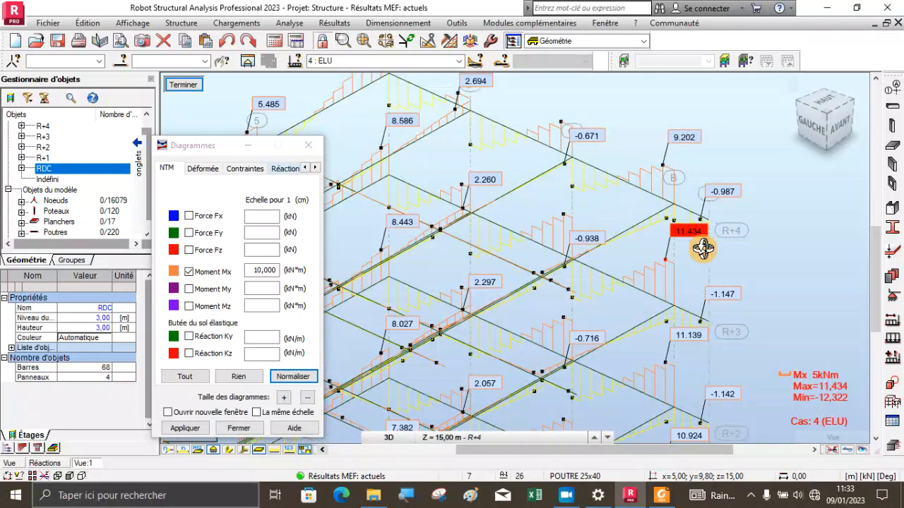
Switch the displayed beam diagrams from the torsional moment Mx to the bending moment My
scroll(655, 260, up, 2)
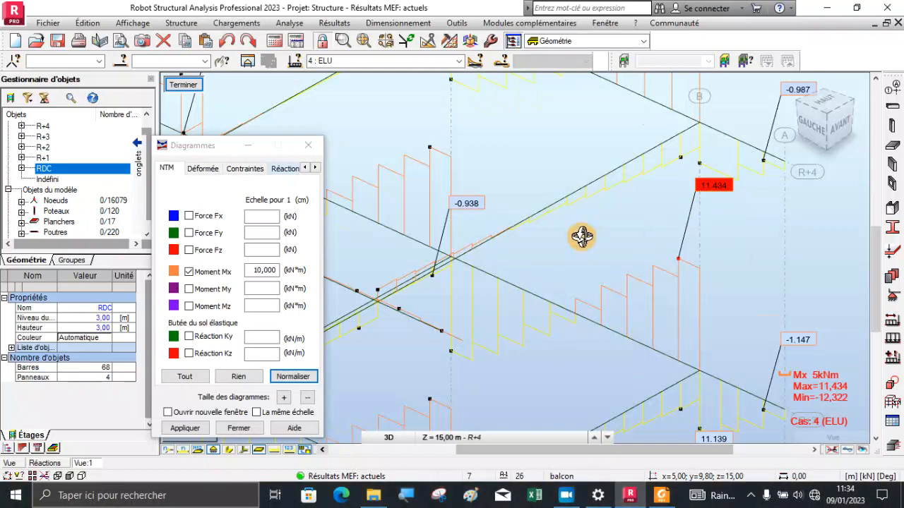
scroll(581, 236, down, 2)
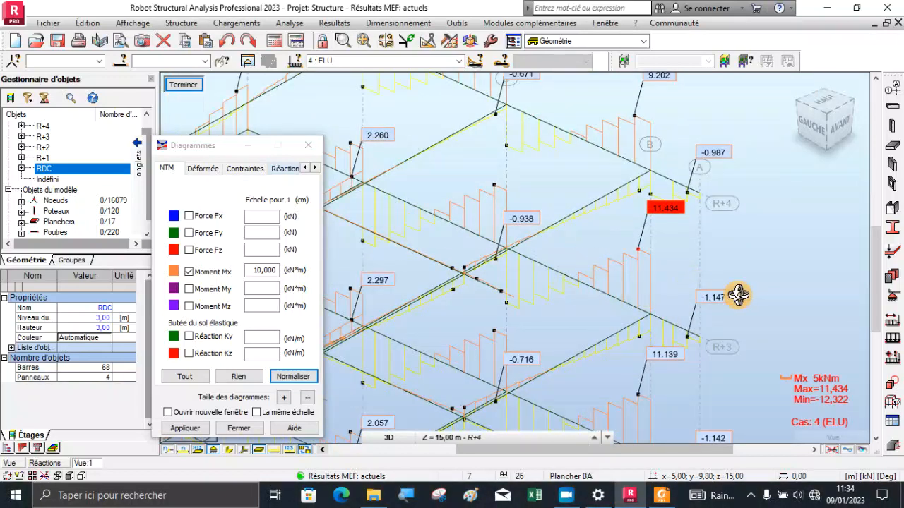
scroll(641, 262, down, 2)
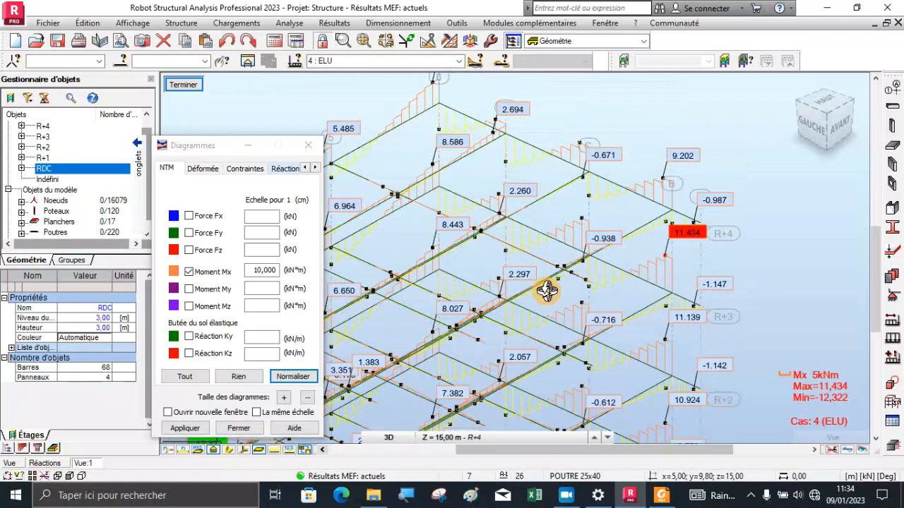
click(190, 295)
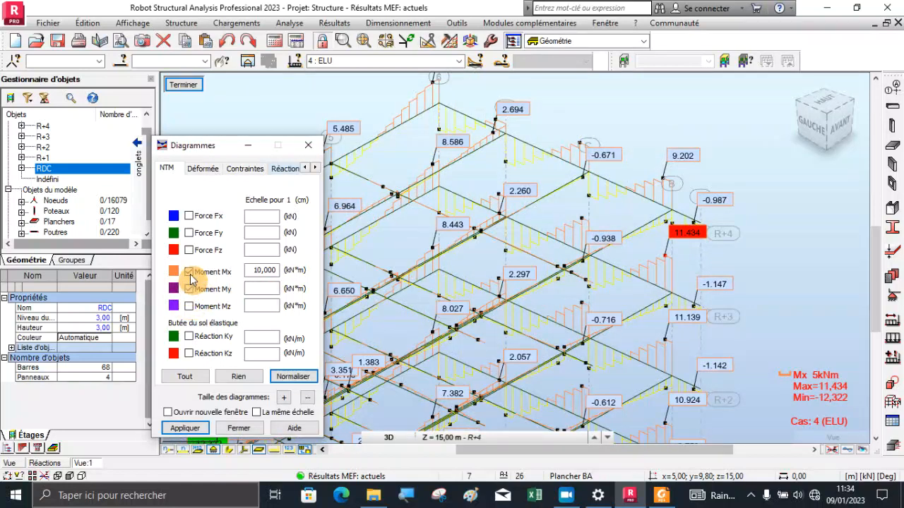
click(189, 271)
click(197, 427)
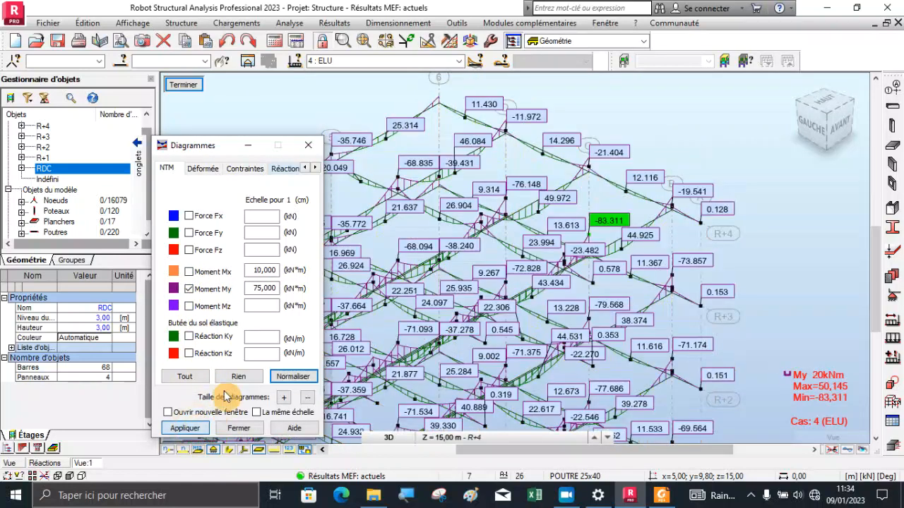
Examine the My diagrams in 3D from several sides, locating the maximum and minimum moments on the beams
scroll(744, 262, down, 3)
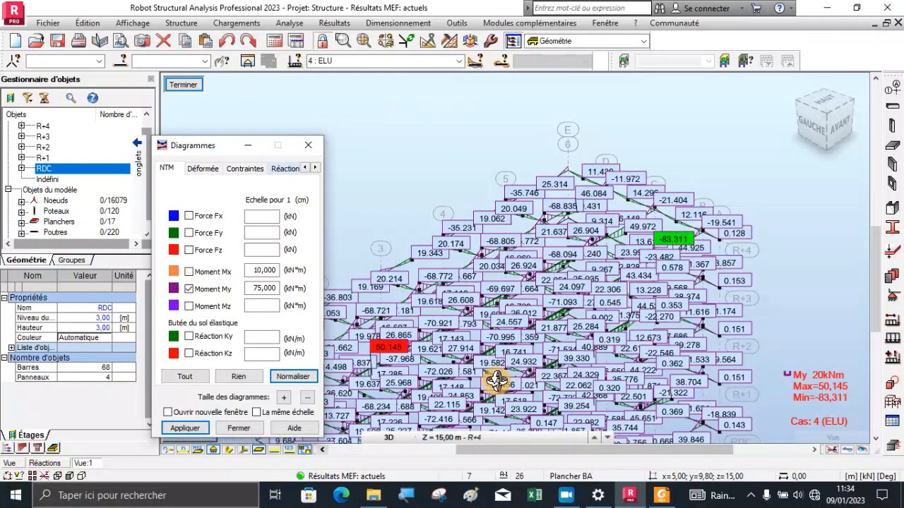
scroll(369, 375, up, 3)
scroll(573, 296, up, 2)
scroll(573, 296, down, 2)
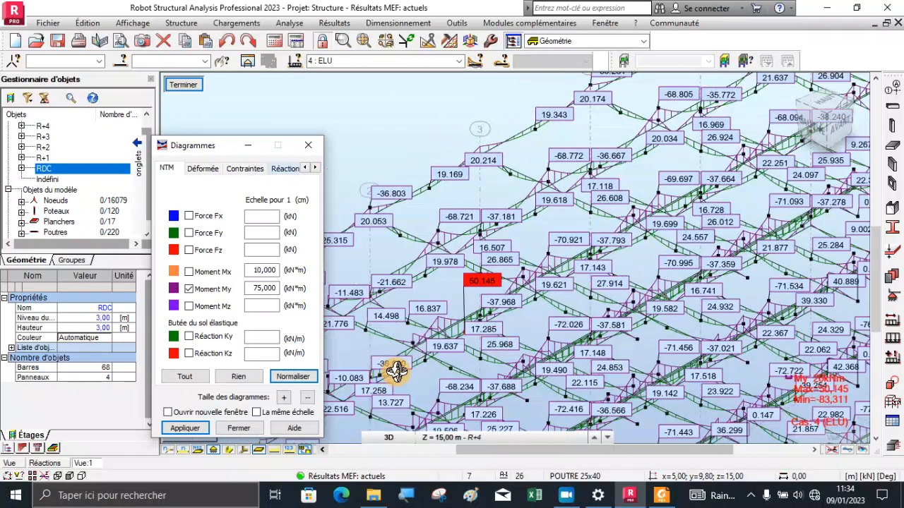
scroll(396, 370, up, 3)
scroll(400, 289, down, 1)
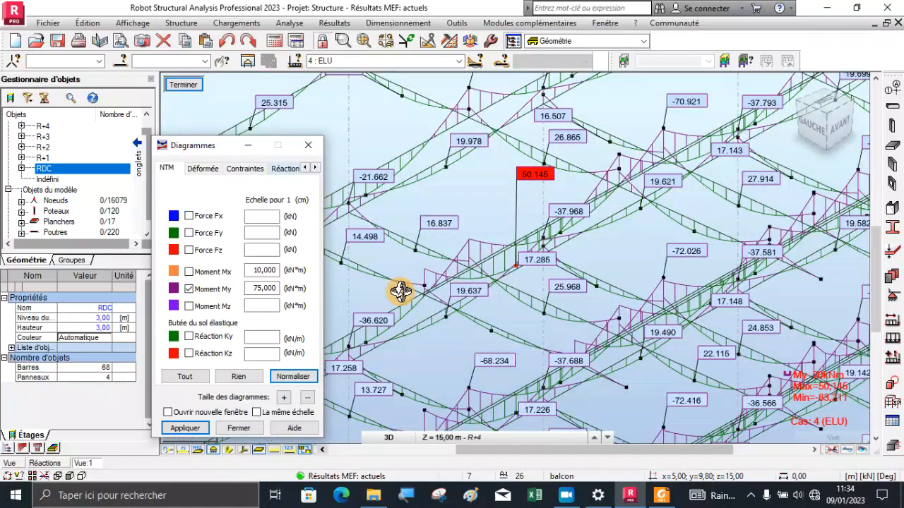
drag(449, 328, 559, 302)
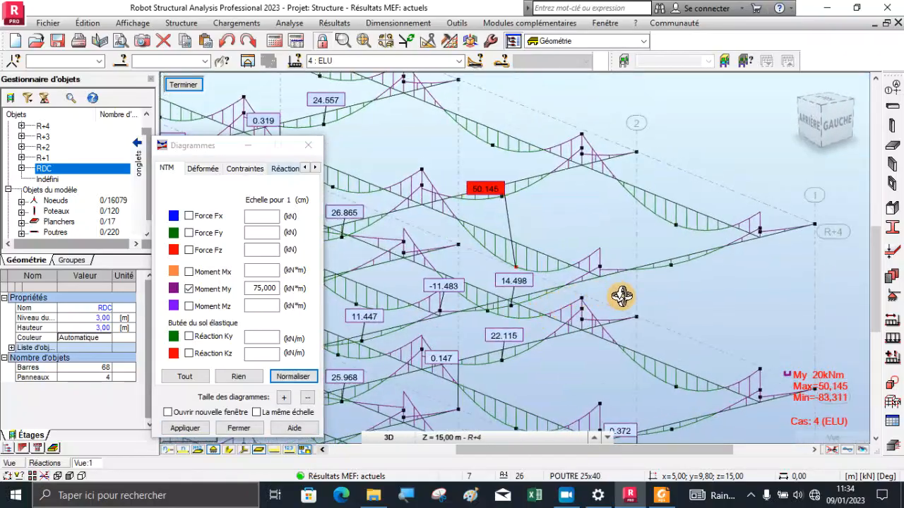
scroll(621, 296, down, 3)
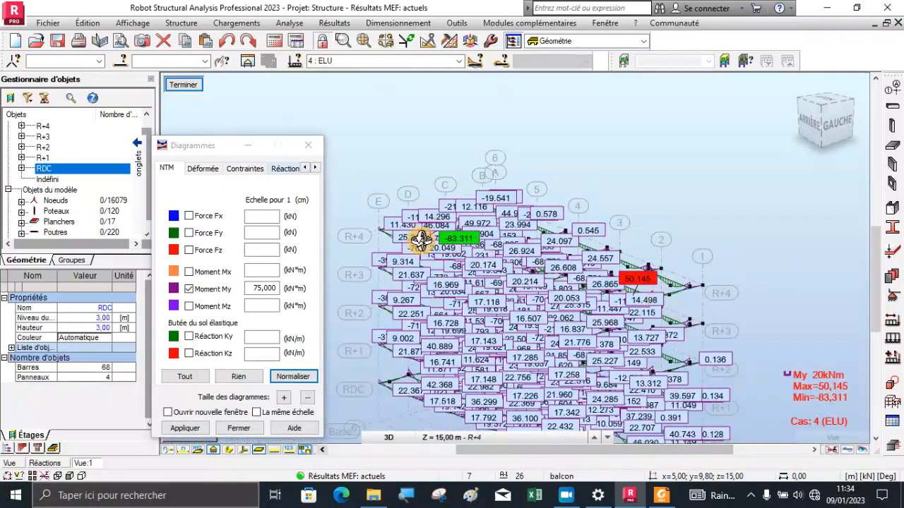
scroll(420, 240, up, 2)
Replace the My diagrams with the Fy force diagrams and inspect the beam with the maximum Fy
click(189, 288)
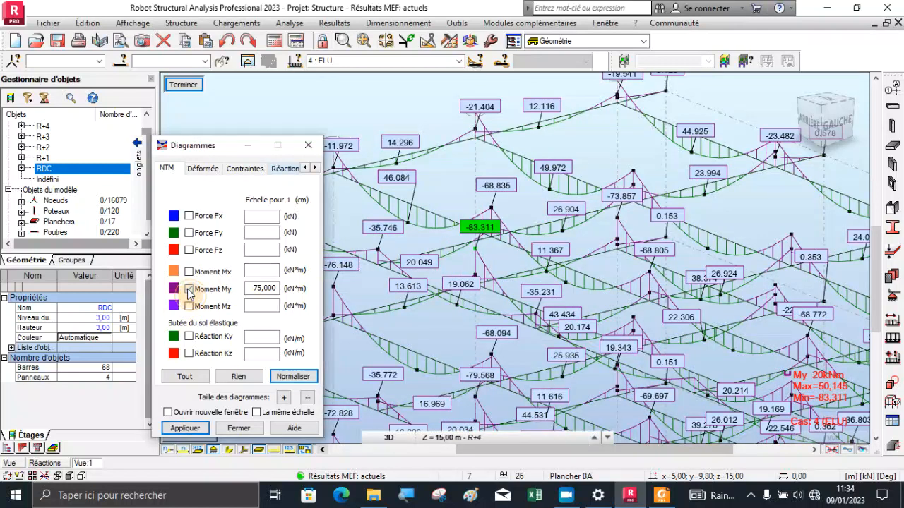
click(189, 216)
click(188, 428)
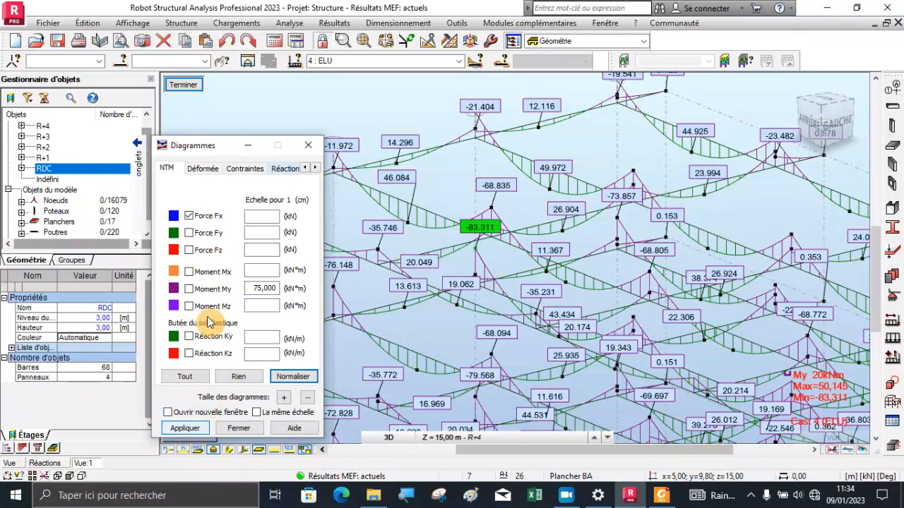
click(188, 216)
click(185, 428)
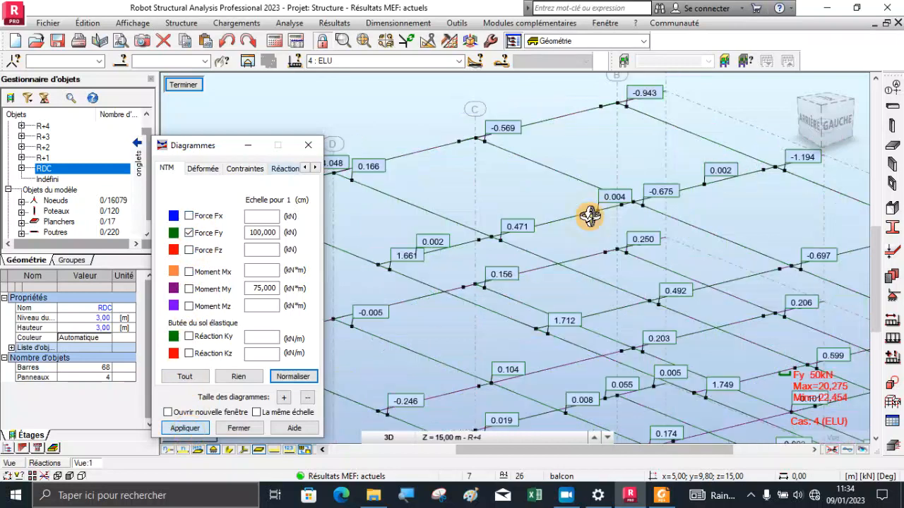
scroll(579, 177, down, 2)
scroll(752, 321, up, 3)
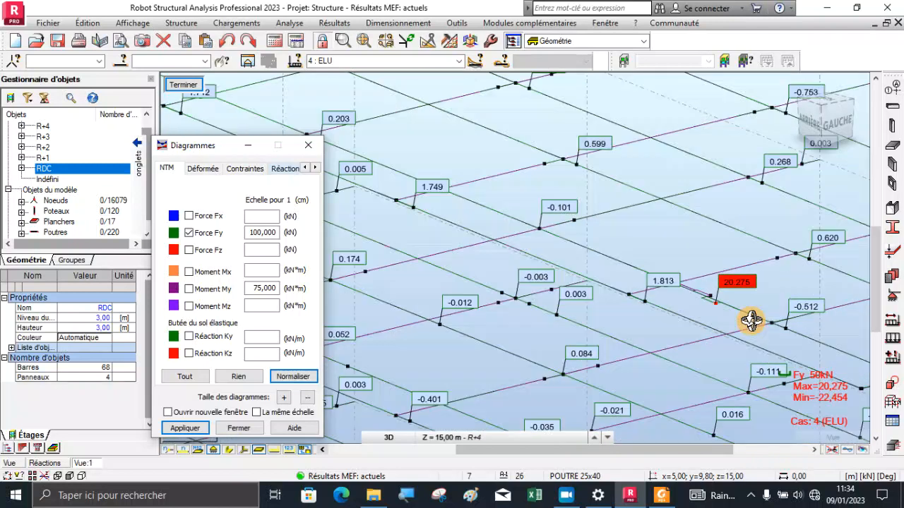
scroll(739, 325, up, 3)
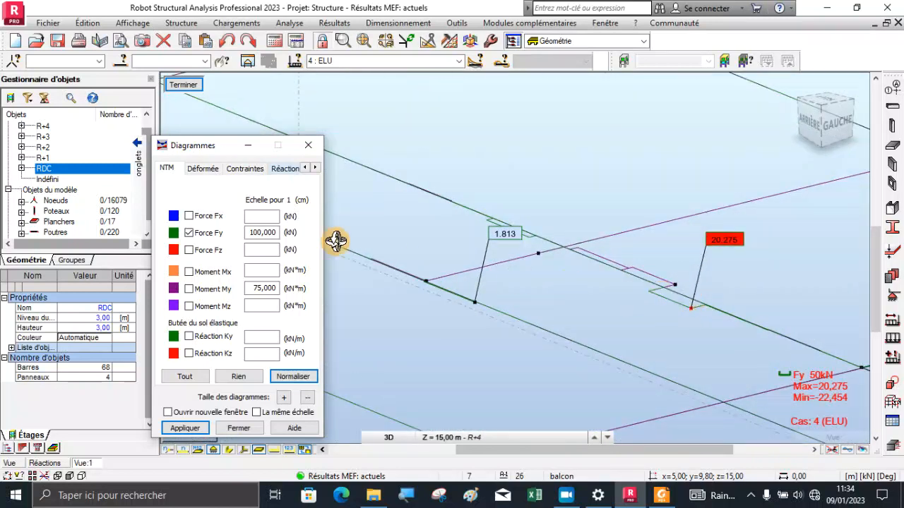
Switch the beam diagrams from Fy to the shear force Fz and locate its extremes across all storeys
click(191, 248)
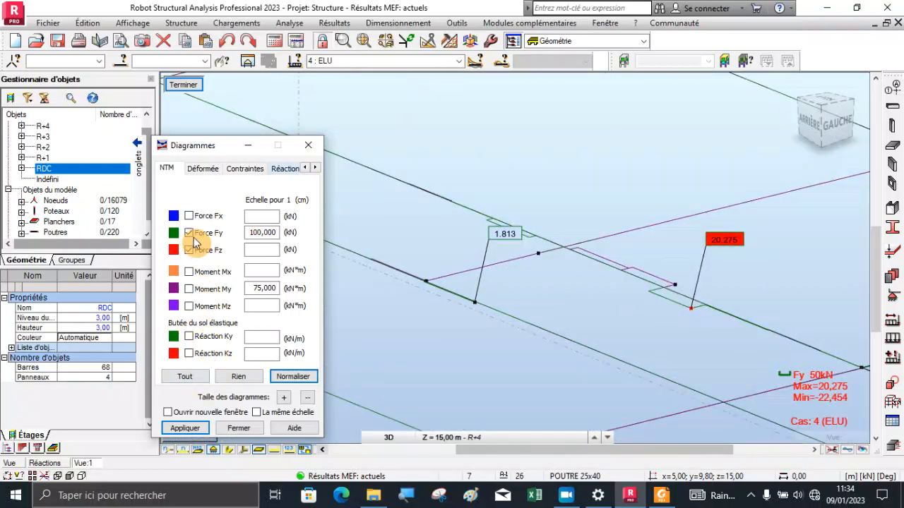
click(191, 233)
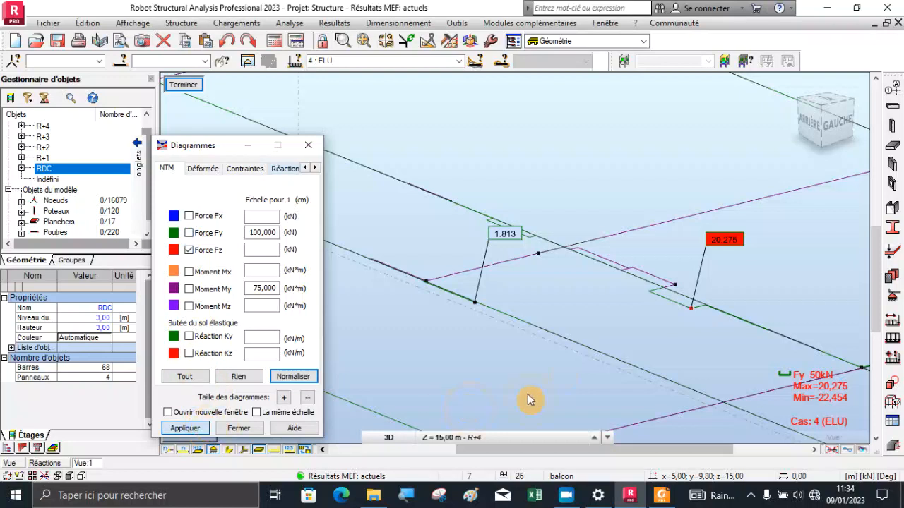
scroll(541, 241, down, 3)
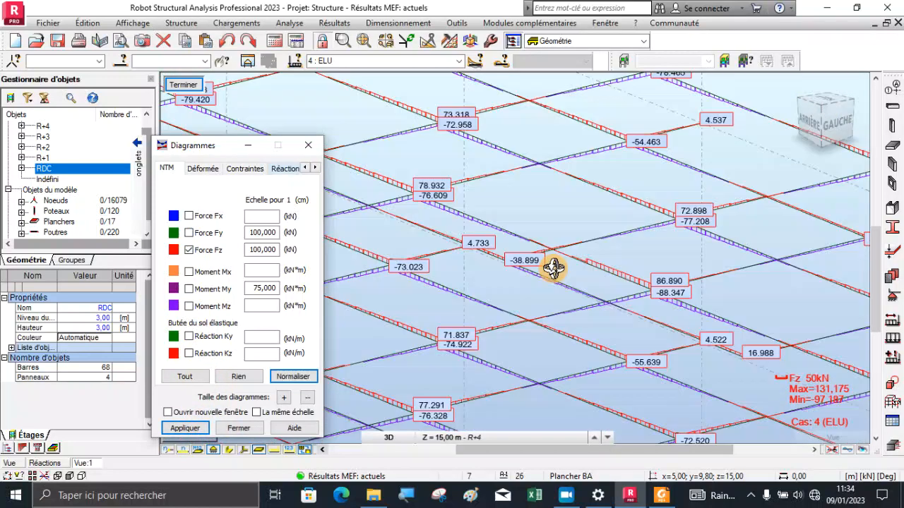
scroll(552, 267, down, 1)
scroll(565, 212, down, 1)
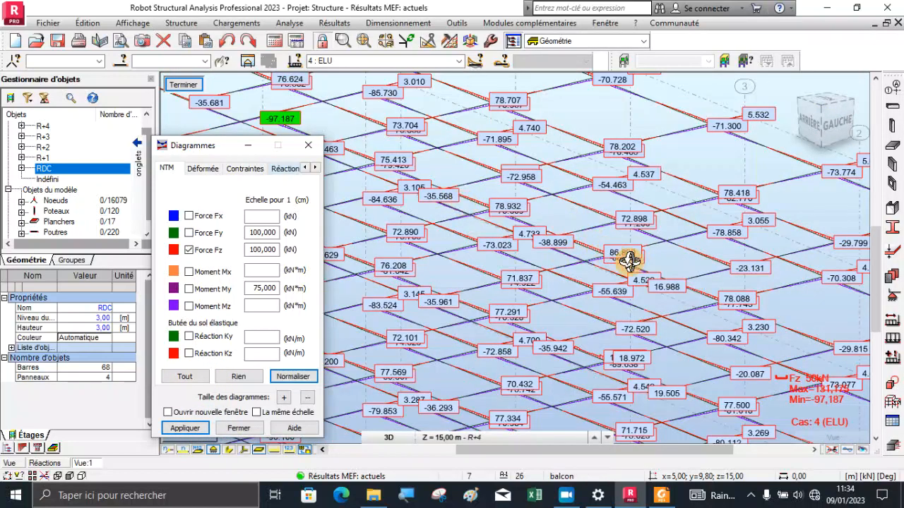
scroll(689, 277, down, 1)
scroll(632, 220, down, 1)
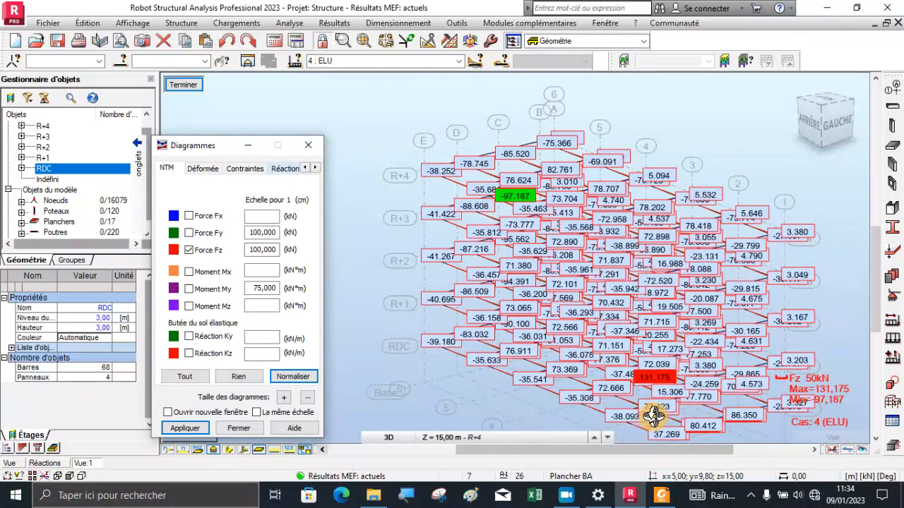
Examine the maximum Fz up close at its beam junction, comparing the shear diagrams of the adjoining beams
scroll(650, 408, up, 2)
scroll(605, 257, up, 1)
scroll(616, 286, up, 1)
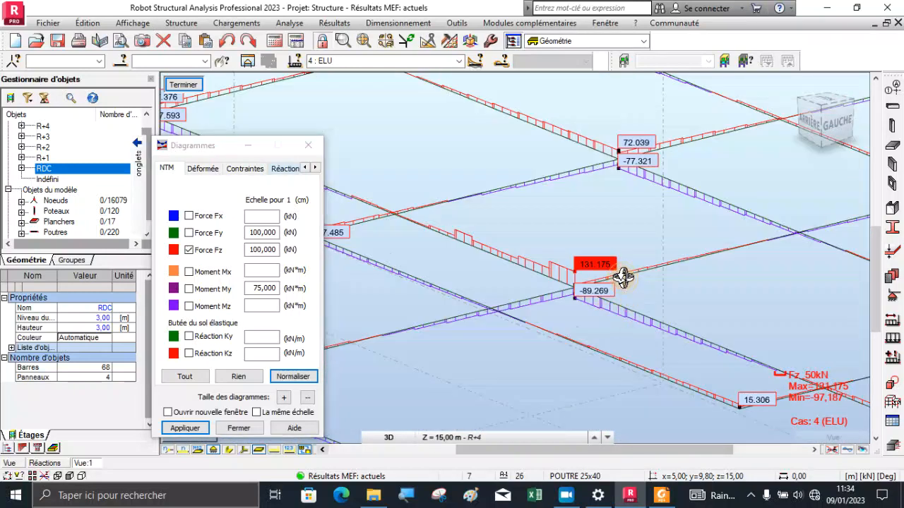
scroll(623, 277, up, 2)
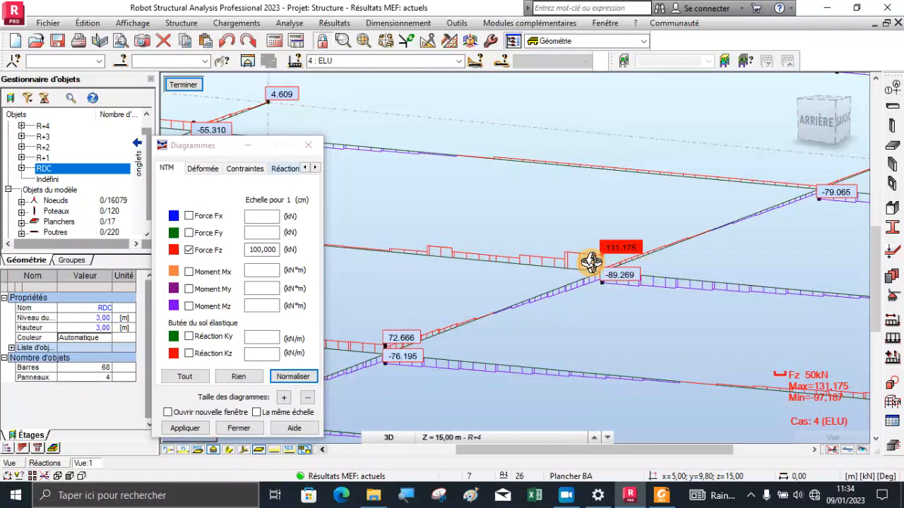
scroll(599, 263, up, 1)
scroll(625, 272, up, 1)
scroll(629, 269, up, 1)
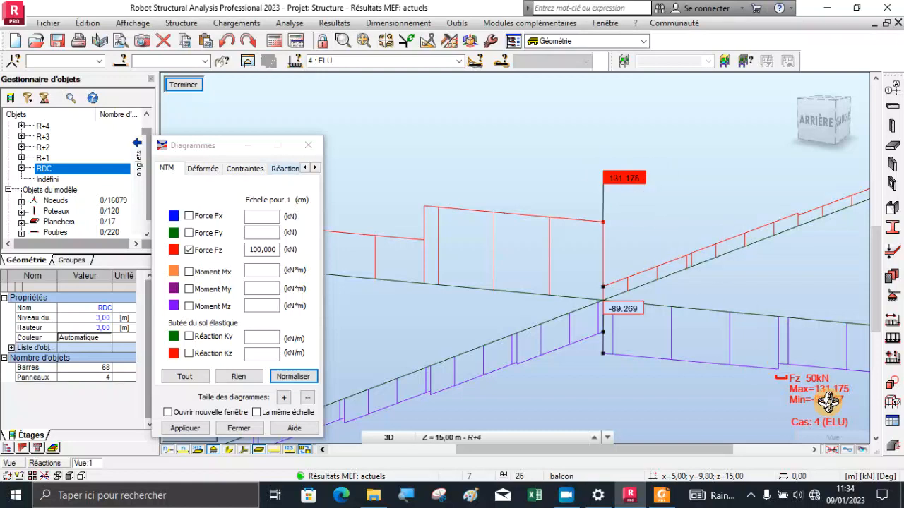
mouse_move(827, 424)
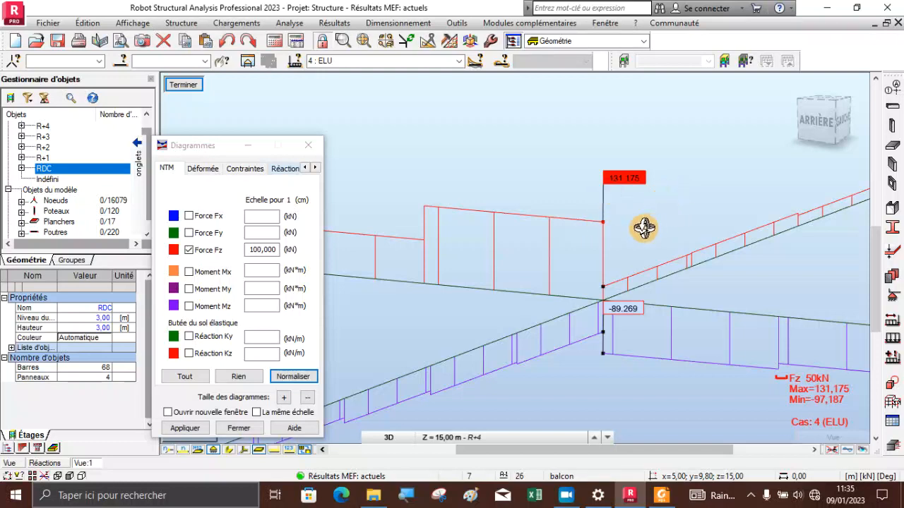
drag(641, 228, 637, 251)
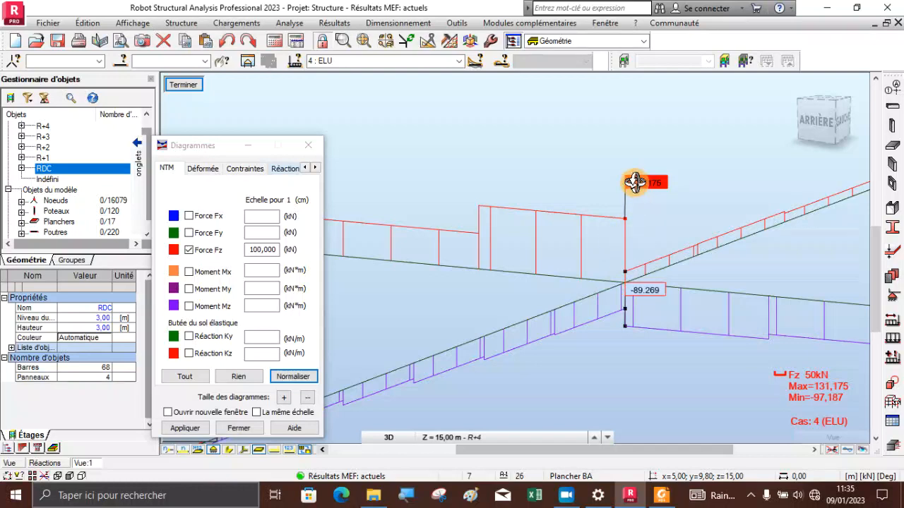
Clear the Fz diagrams from the beams and leave the isolated beam view to return to the full structure
click(190, 250)
scroll(641, 225, down, 3)
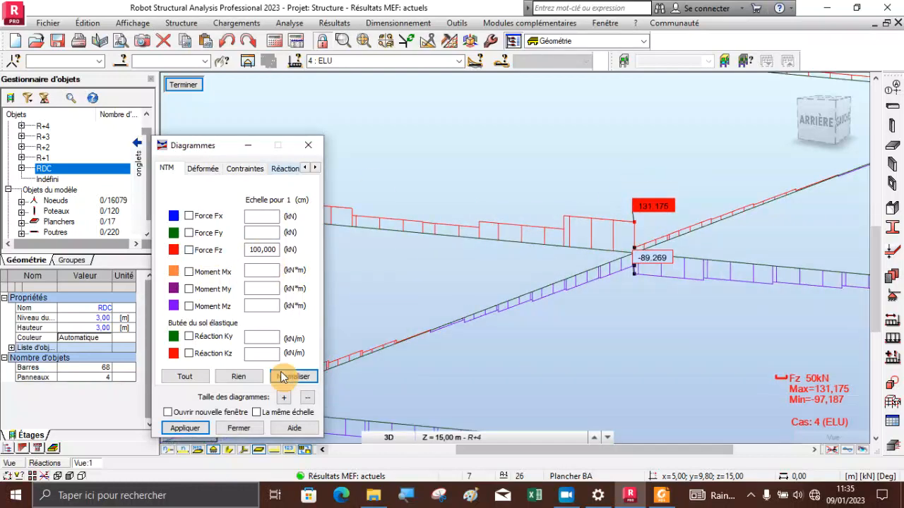
click(185, 428)
scroll(629, 234, down, 2)
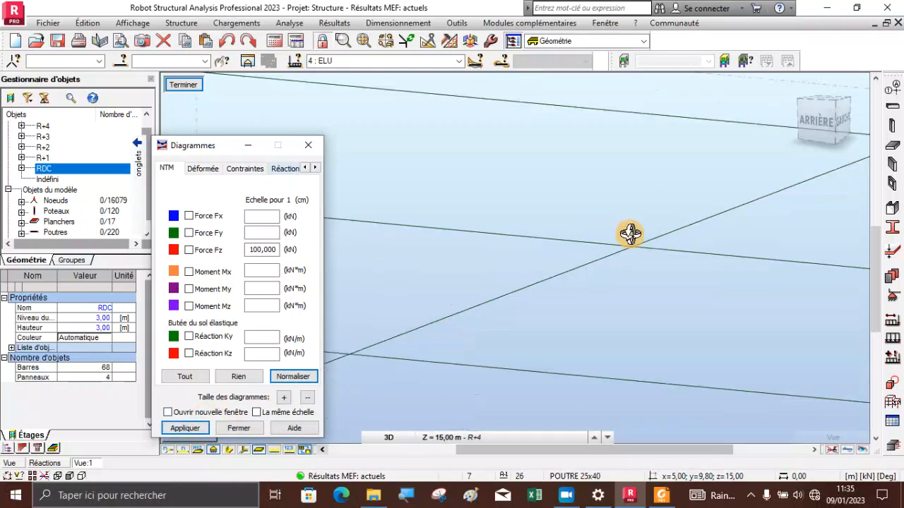
scroll(629, 234, down, 5)
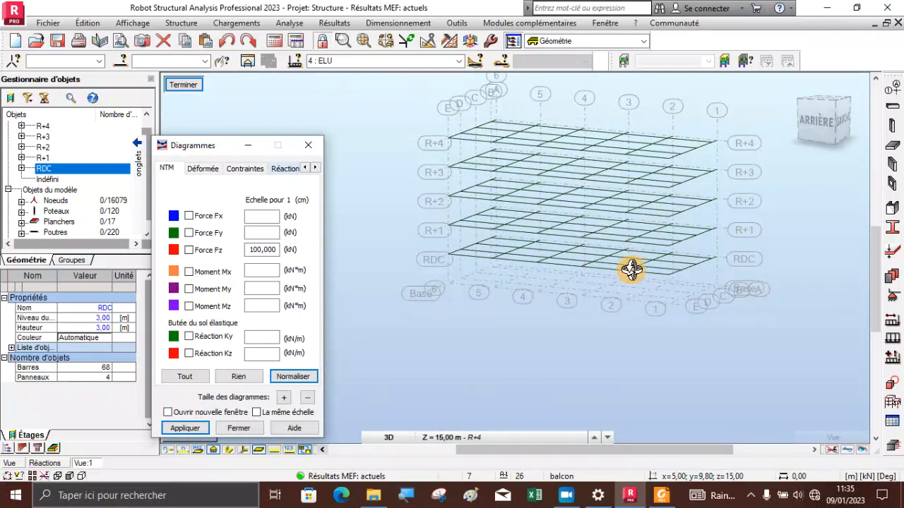
drag(631, 270, 492, 284)
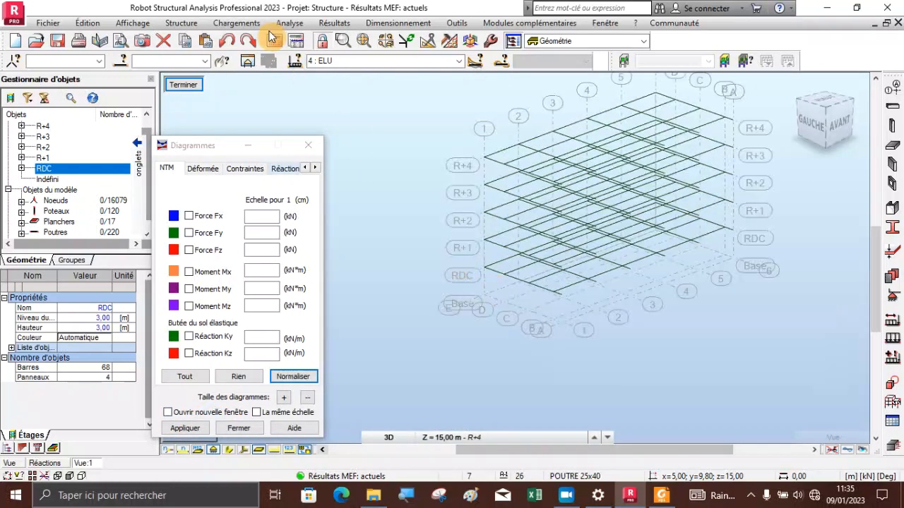
click(180, 88)
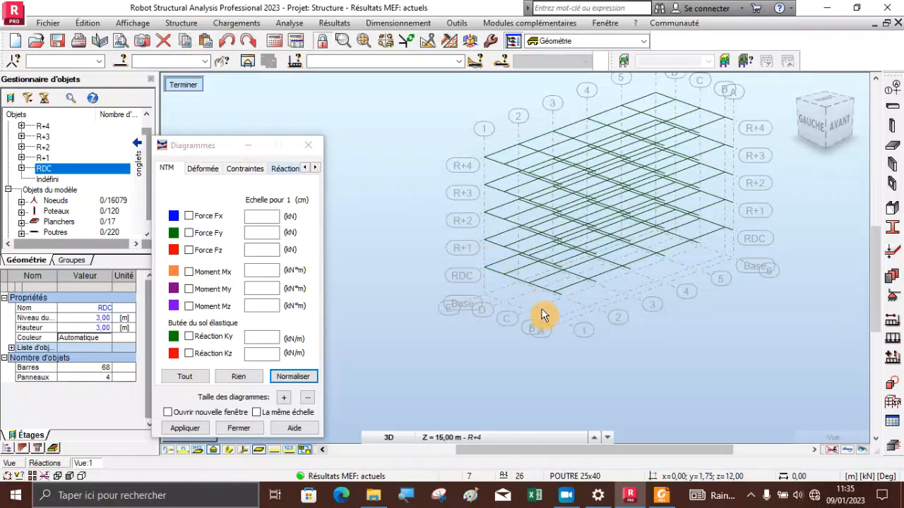
Inspect the ground-floor columns, their base supports and the stair support, and close the Diagrammes dialog
scroll(585, 384, down, 2)
scroll(583, 389, up, 4)
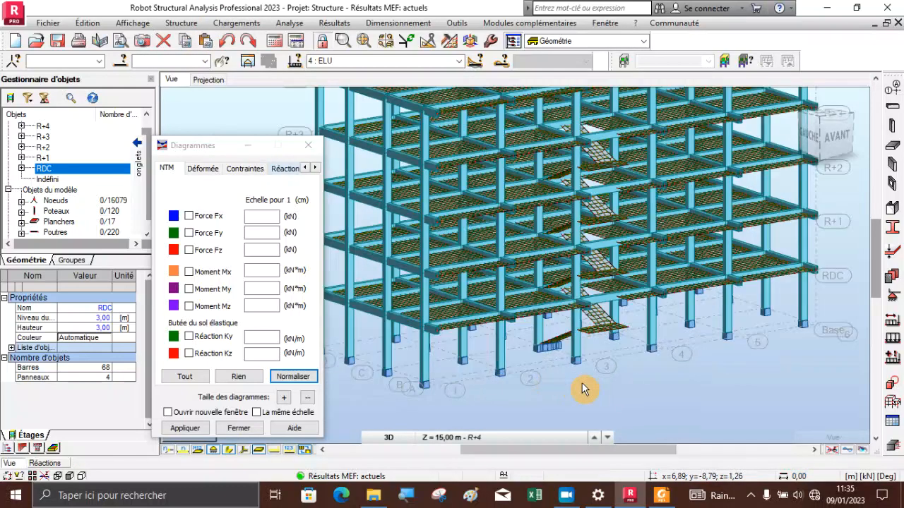
scroll(583, 389, up, 1)
scroll(529, 338, up, 2)
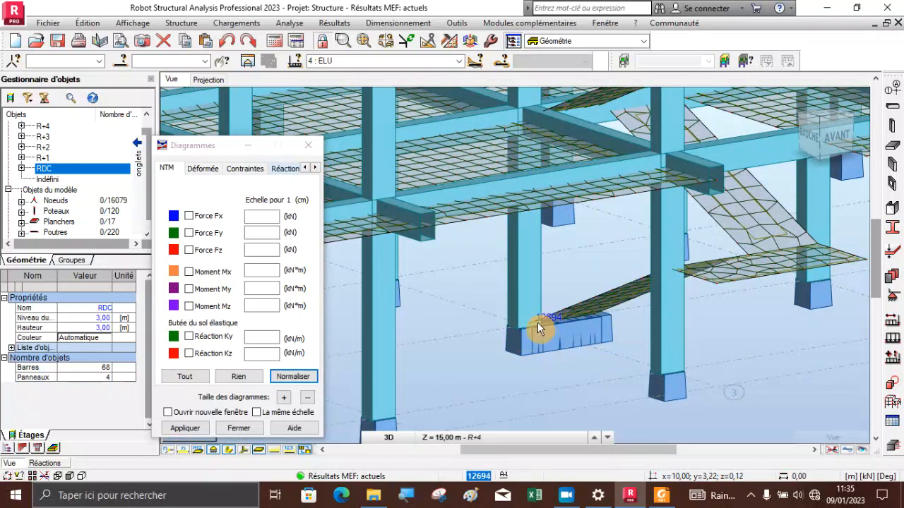
scroll(544, 294, down, 2)
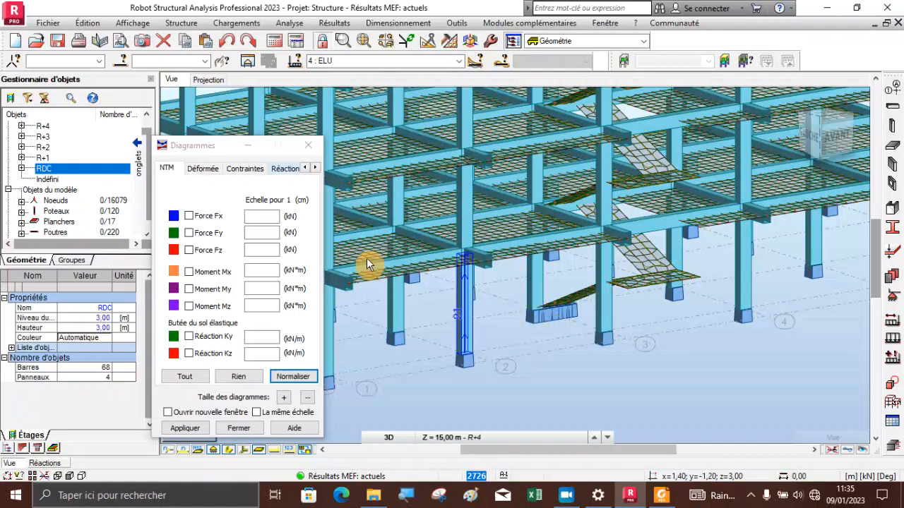
click(308, 145)
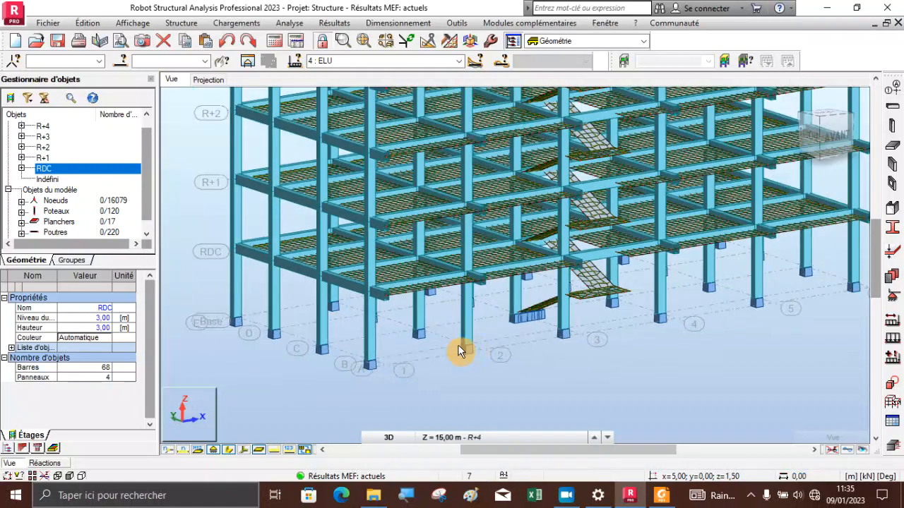
scroll(461, 332, down, 2)
scroll(478, 347, down, 2)
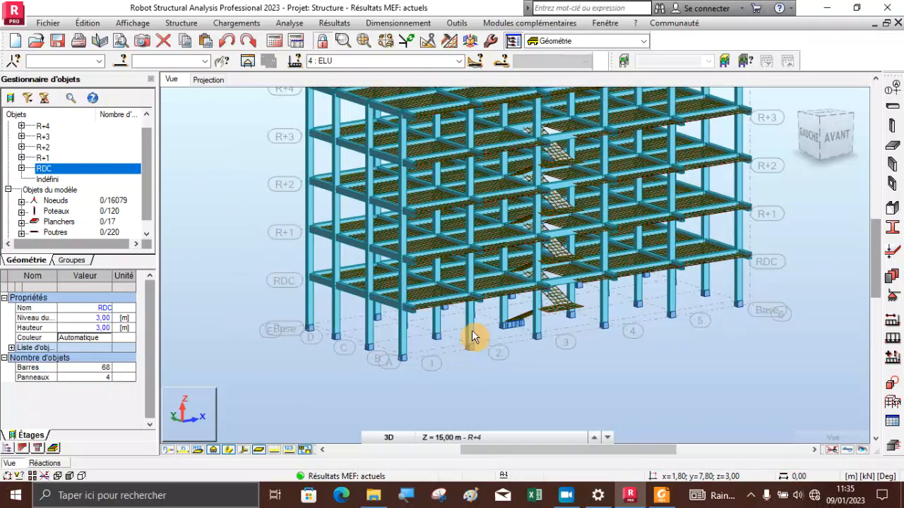
Consult the global extremes of the support reactions under the ELU combination in the Réactions table, and close the table
right_click(241, 187)
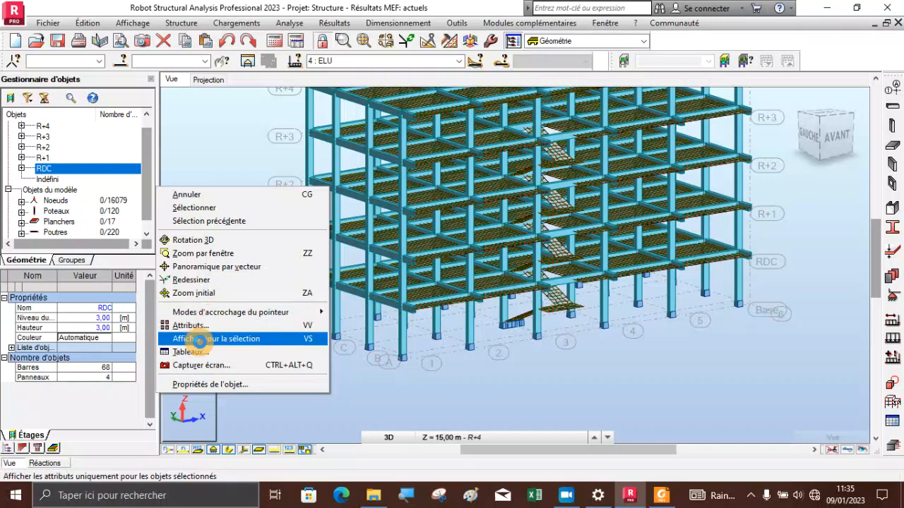
click(201, 352)
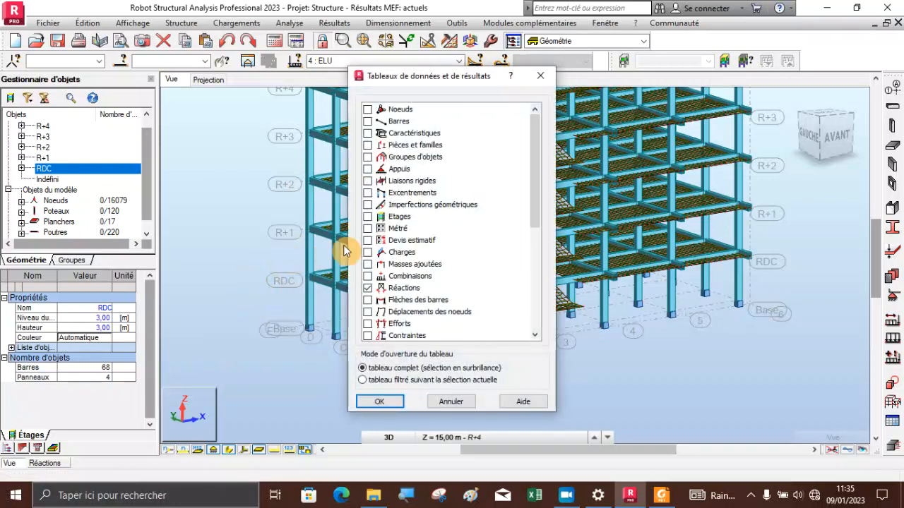
click(379, 402)
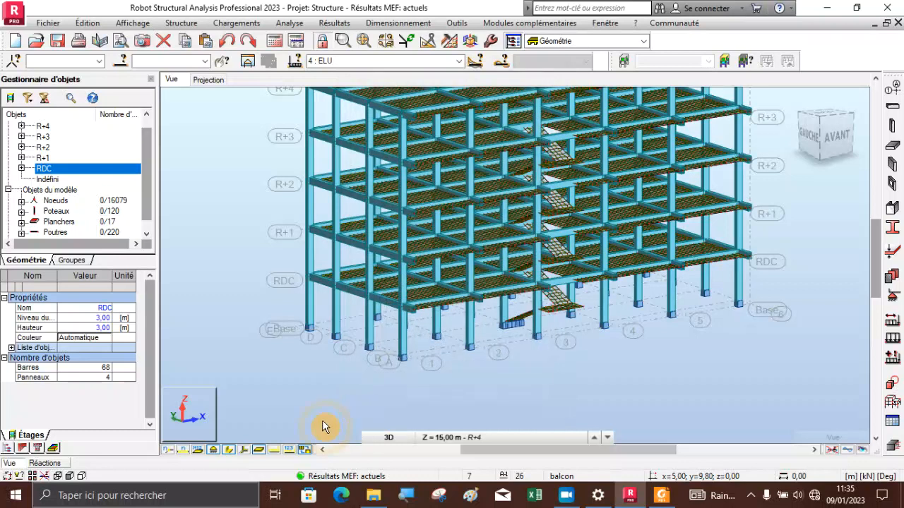
click(63, 464)
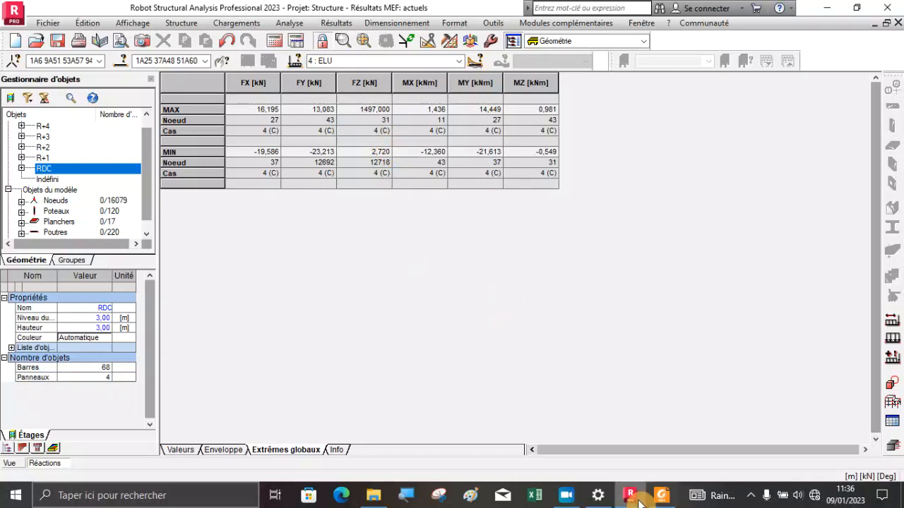
click(897, 26)
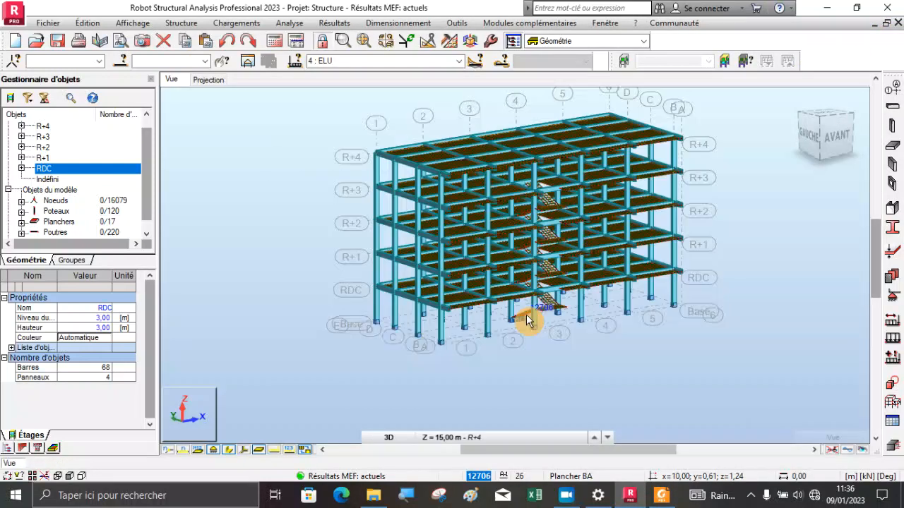
Examine the full structure from several 3D angles, from the R+4 roof level to the staircase and the column base supports
scroll(511, 107, up, 3)
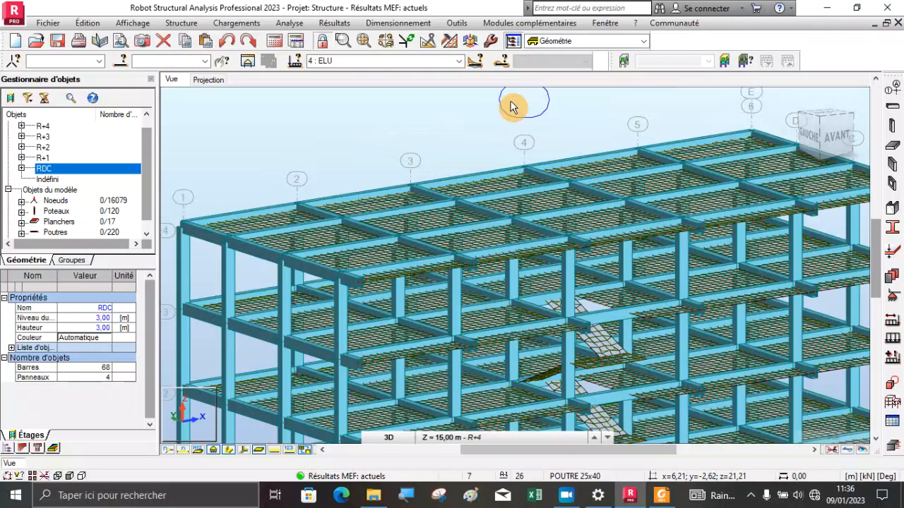
scroll(508, 113, down, 3)
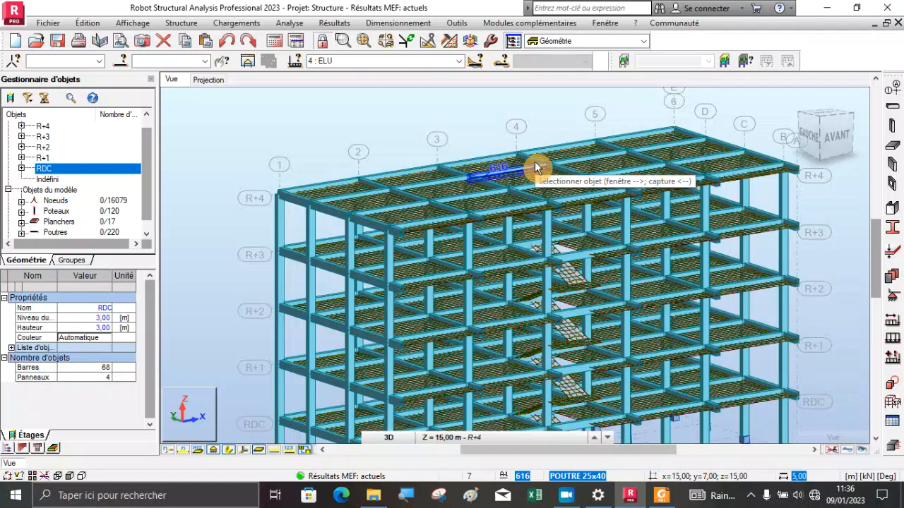
right_click(381, 122)
click(363, 174)
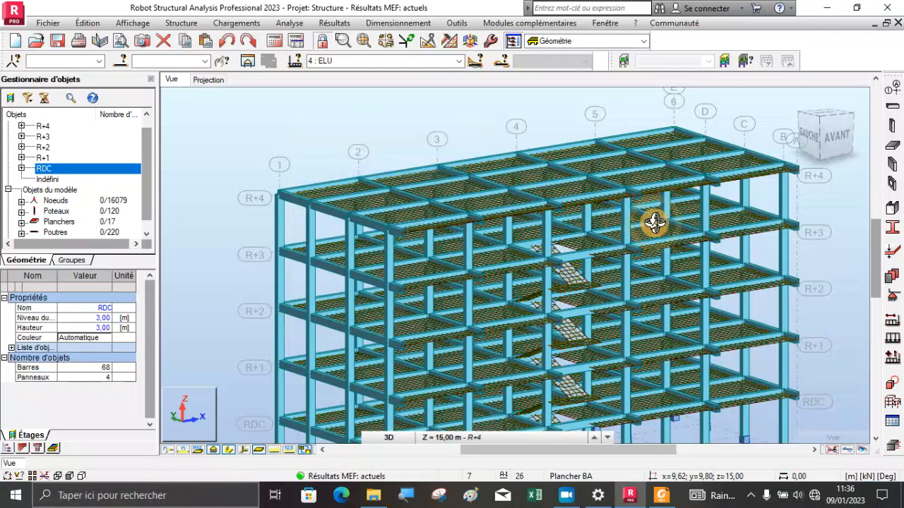
drag(655, 223, 586, 243)
scroll(456, 179, down, 3)
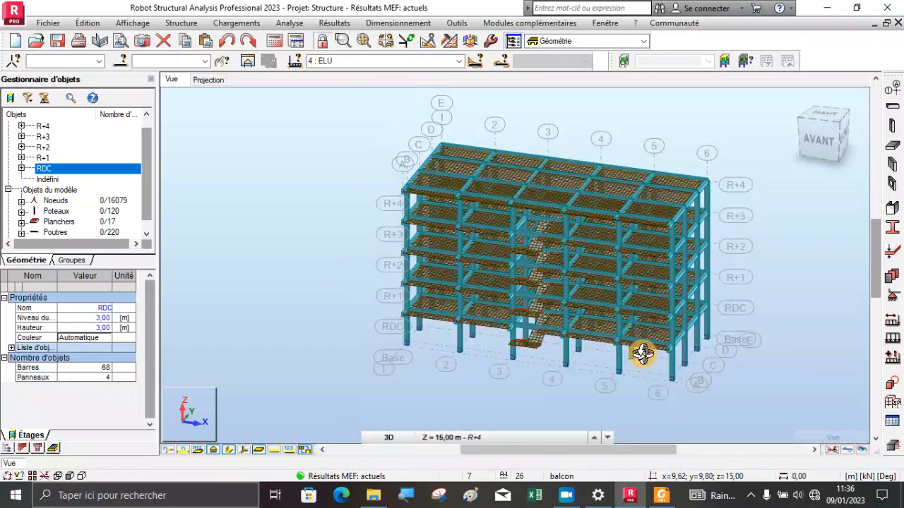
scroll(636, 357, up, 5)
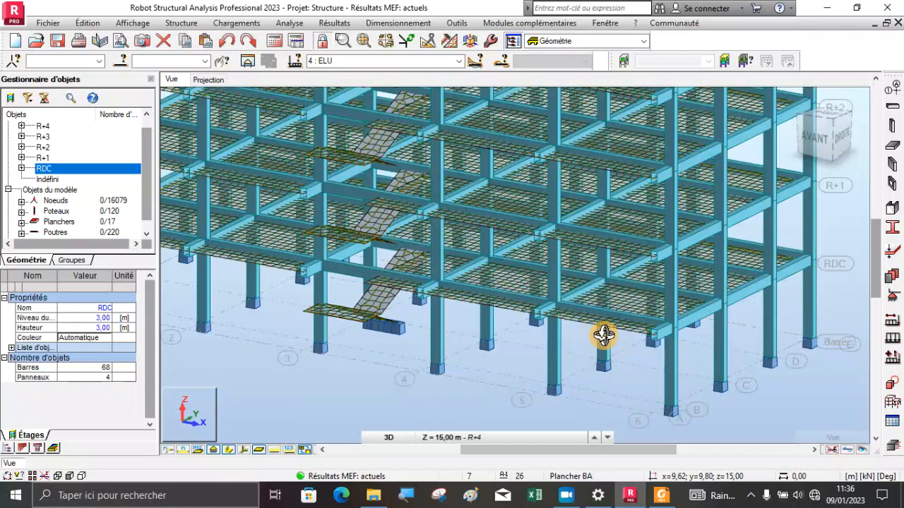
drag(601, 317, 500, 324)
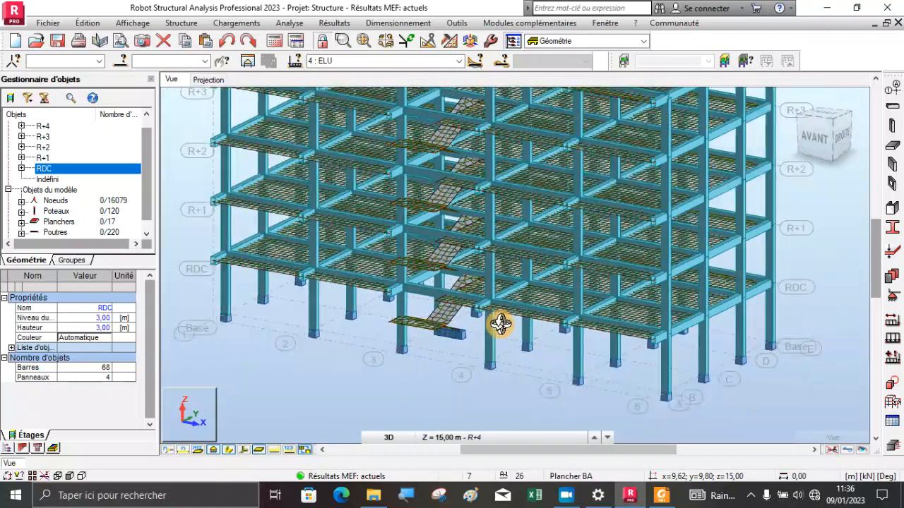
scroll(500, 324, down, 3)
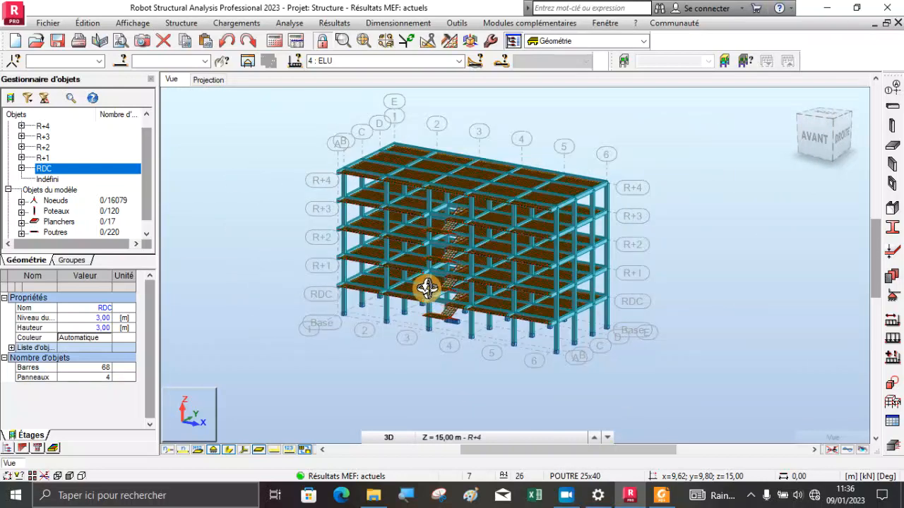
drag(426, 287, 487, 296)
scroll(474, 309, up, 4)
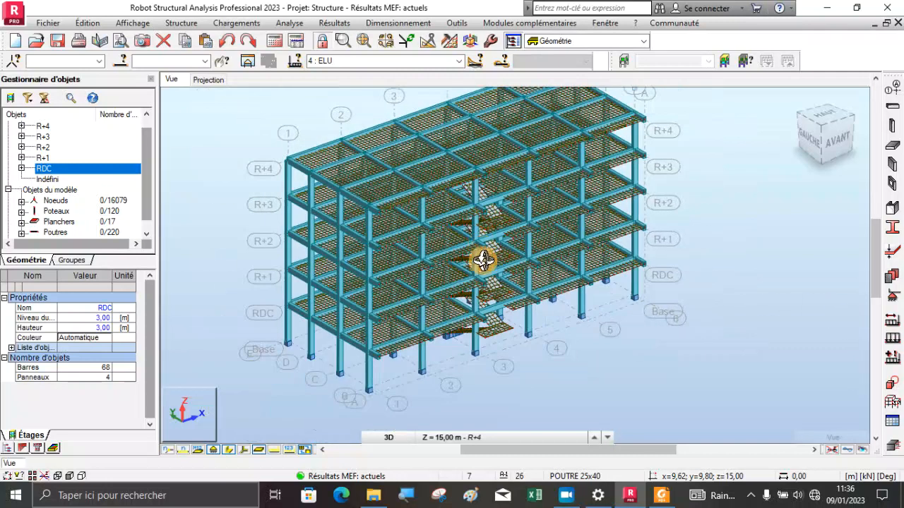
scroll(456, 337, up, 2)
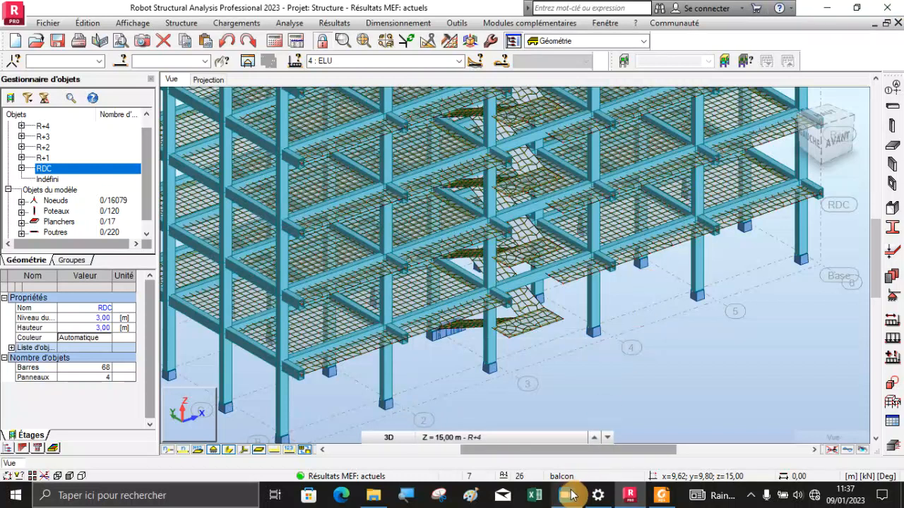
click(566, 495)
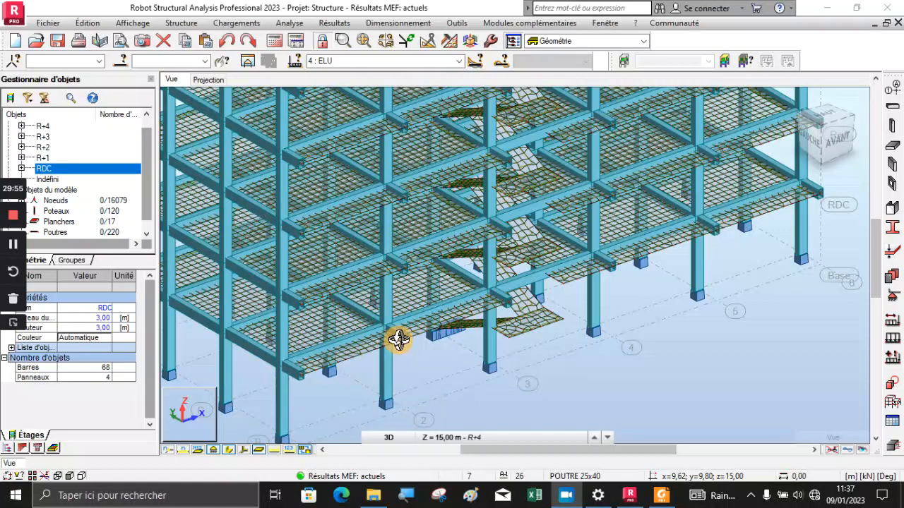
scroll(414, 323, down, 2)
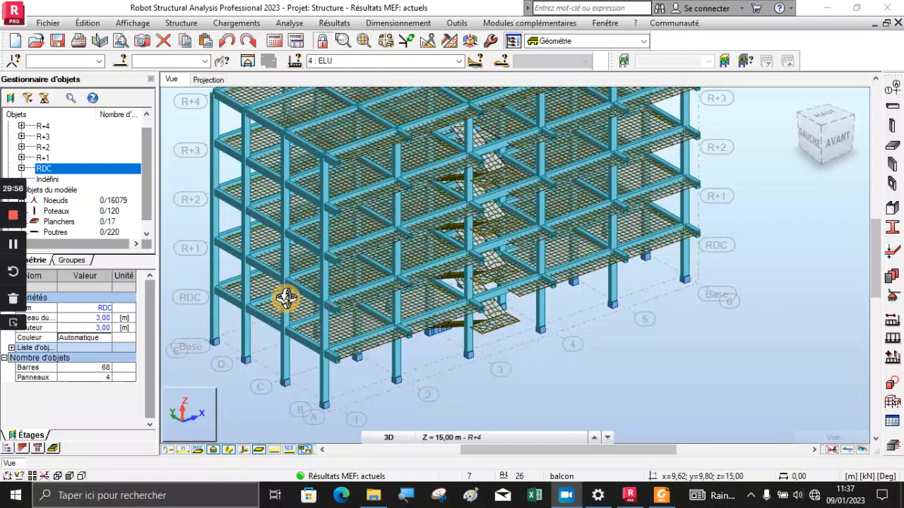
scroll(282, 296, up, 2)
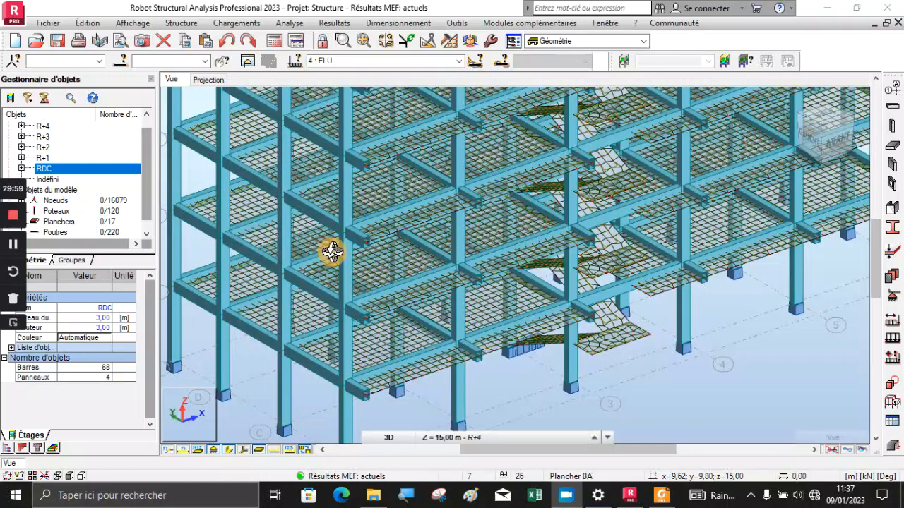
scroll(420, 242, down, 3)
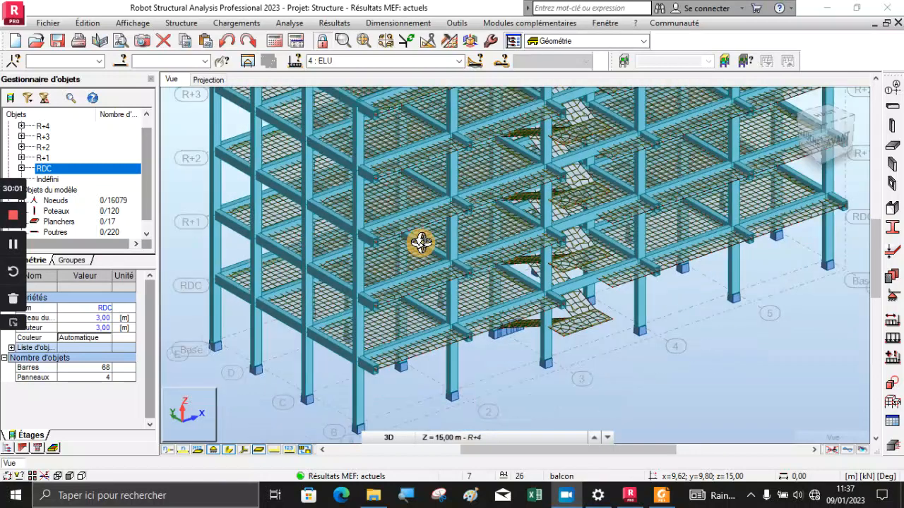
scroll(390, 314, up, 2)
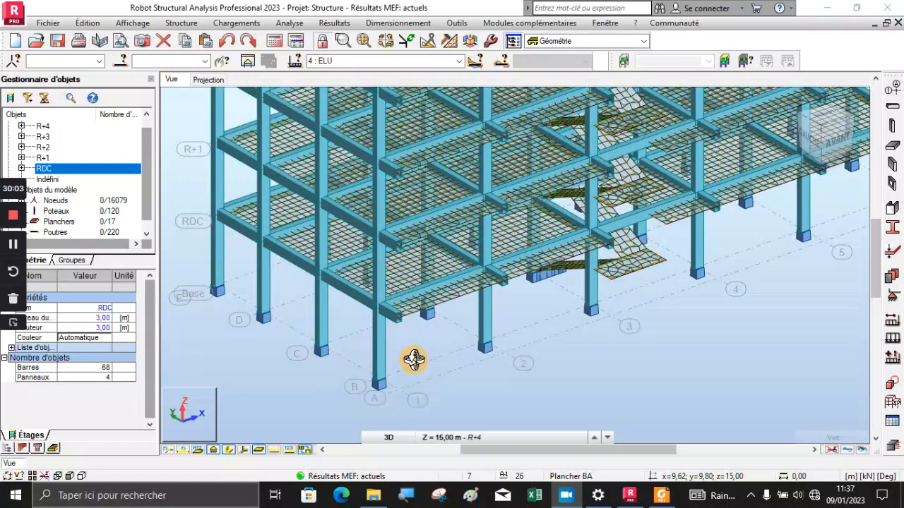
scroll(414, 360, down, 2)
scroll(404, 179, up, 2)
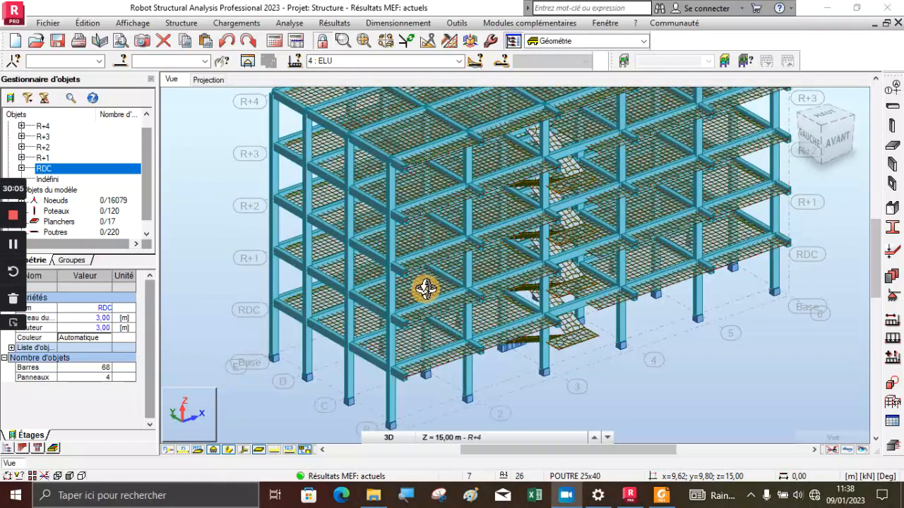
drag(421, 284, 421, 263)
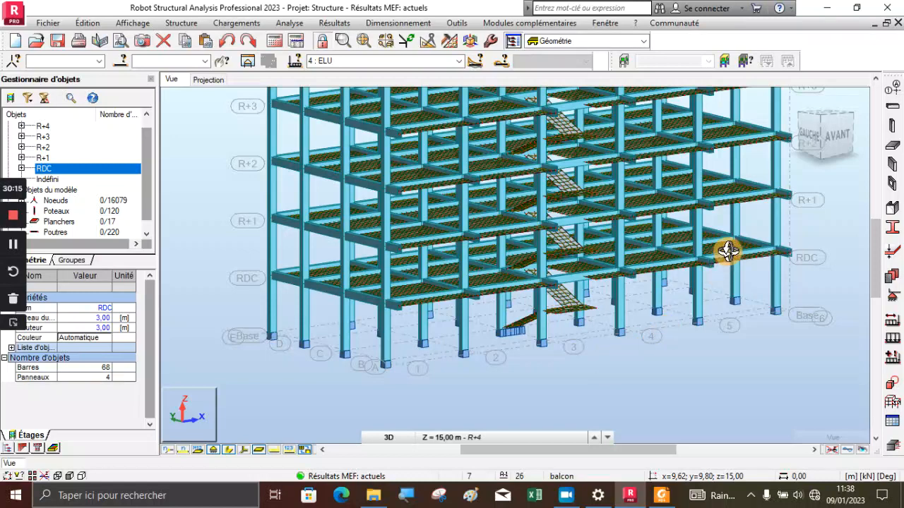
drag(740, 228, 523, 367)
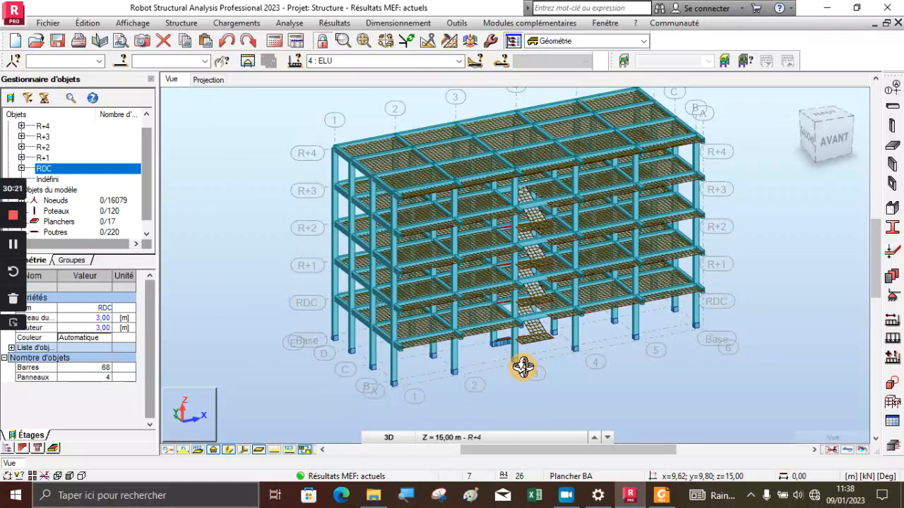